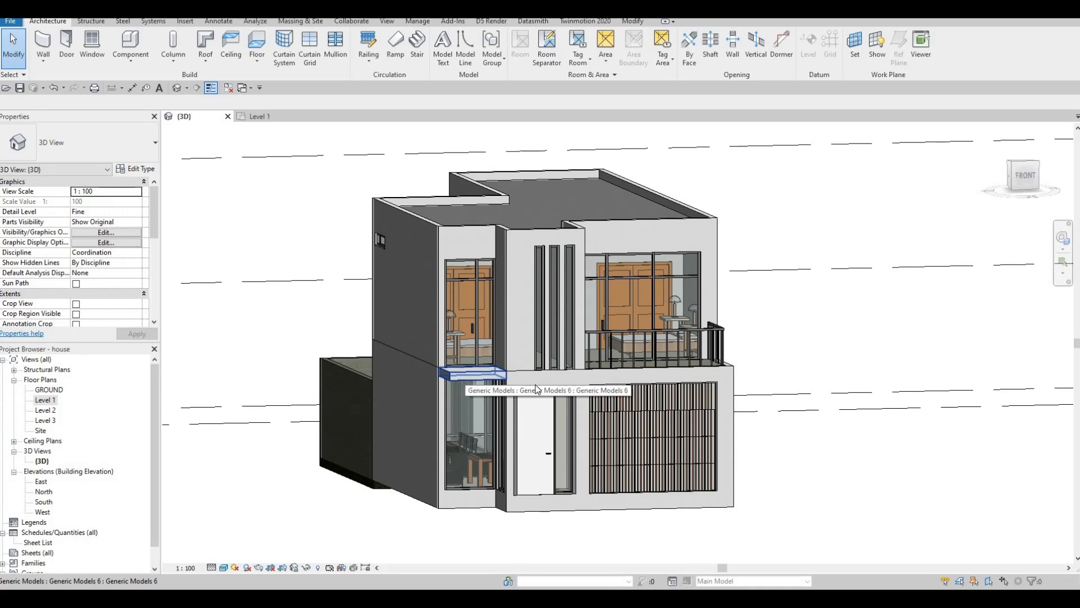
- Examine the house's front facade, main door and upper balcony railing from the front and from the corner
click(542, 419)
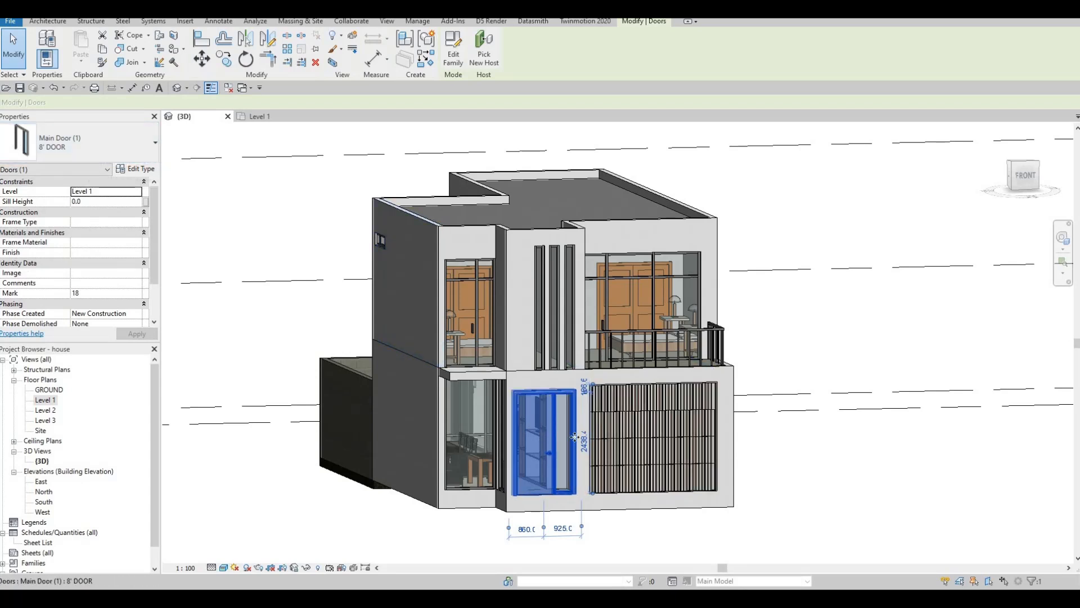
key(Escape)
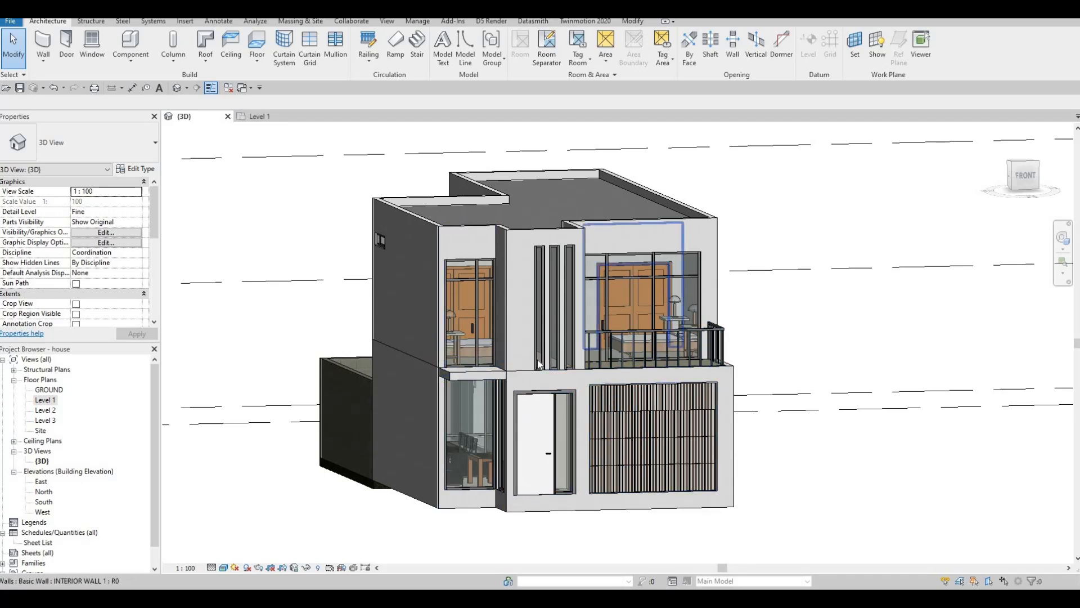
shift+middle_drag(664, 410, 333, 347)
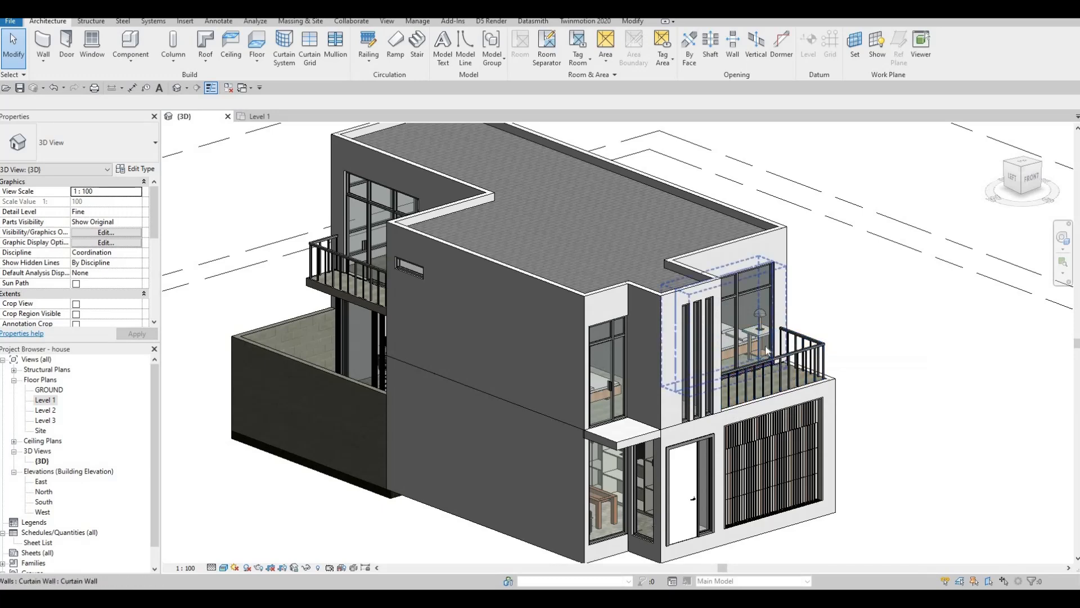
middle_drag(801, 370, 780, 340)
scroll(779, 341, up, 3)
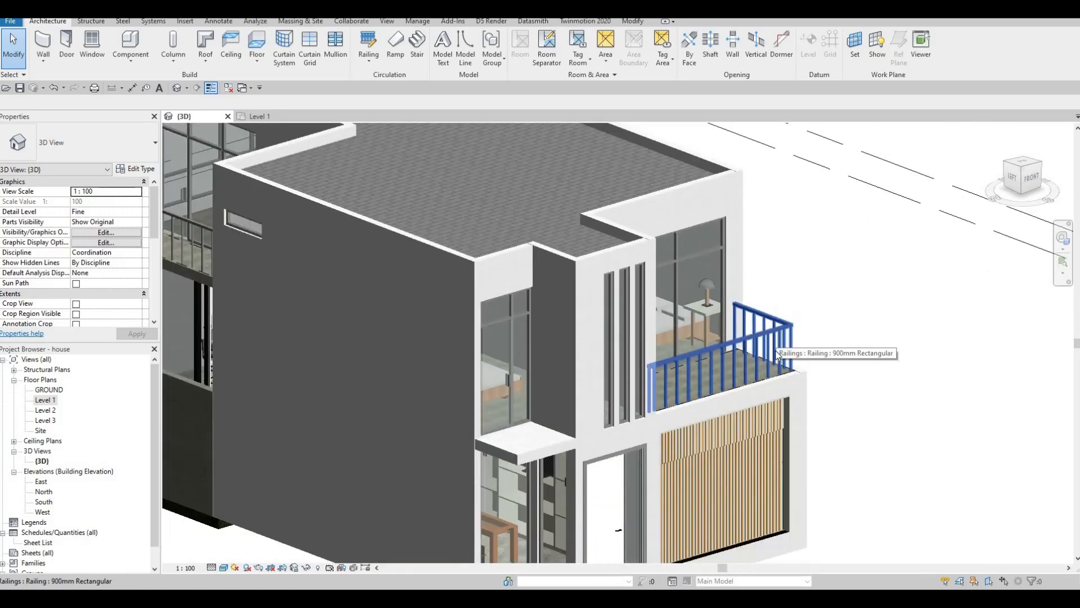
scroll(804, 342, down, 3)
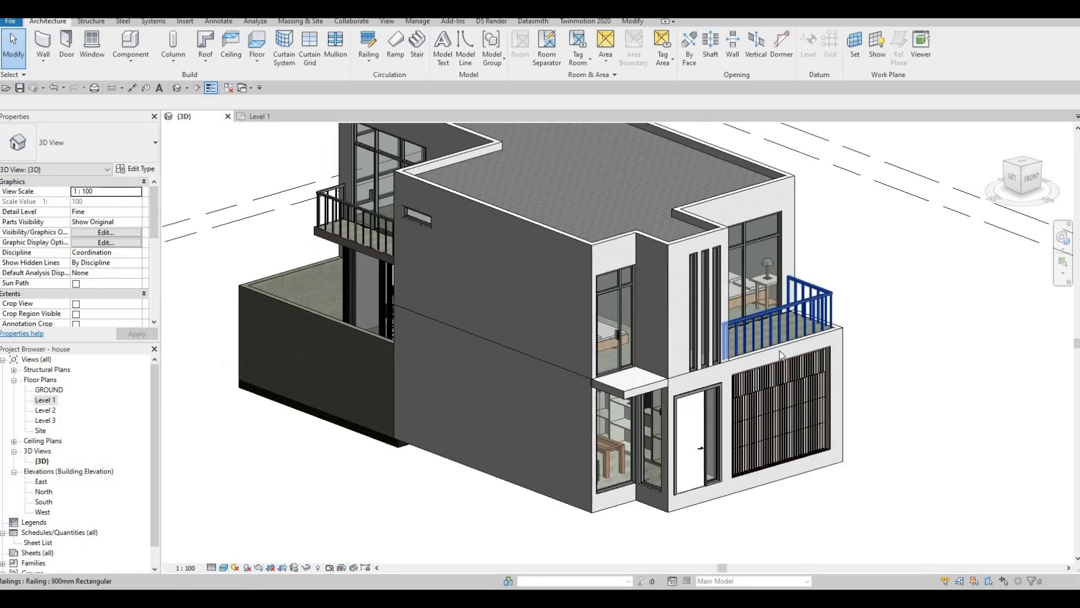
key(Escape)
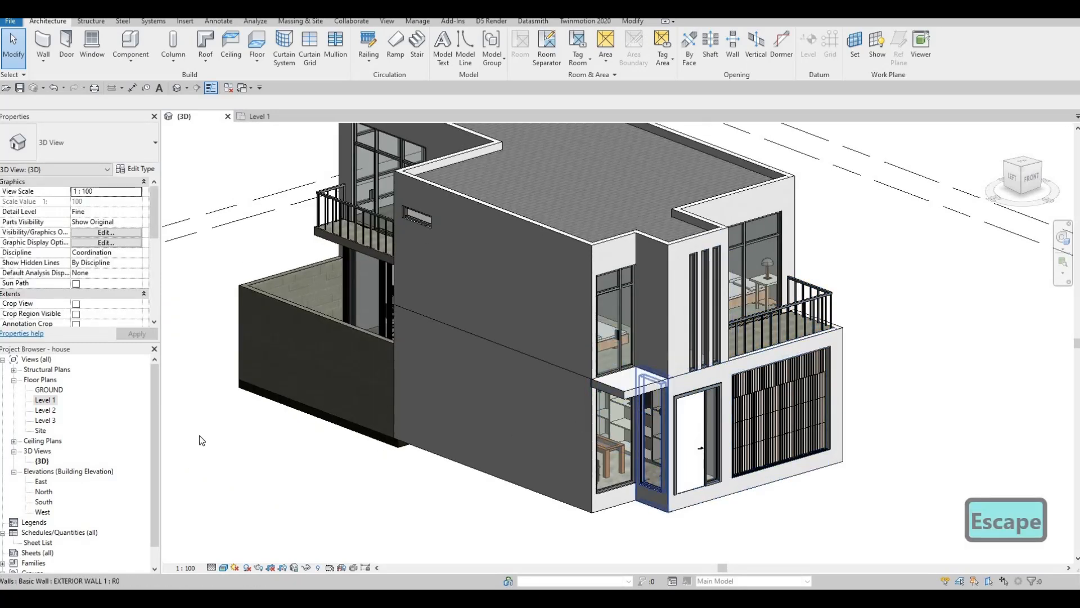
- Delete the railings of the balcony beside the Masters bedroom and of Balcony 1 on the Level 2 floor plan
double_click(45, 409)
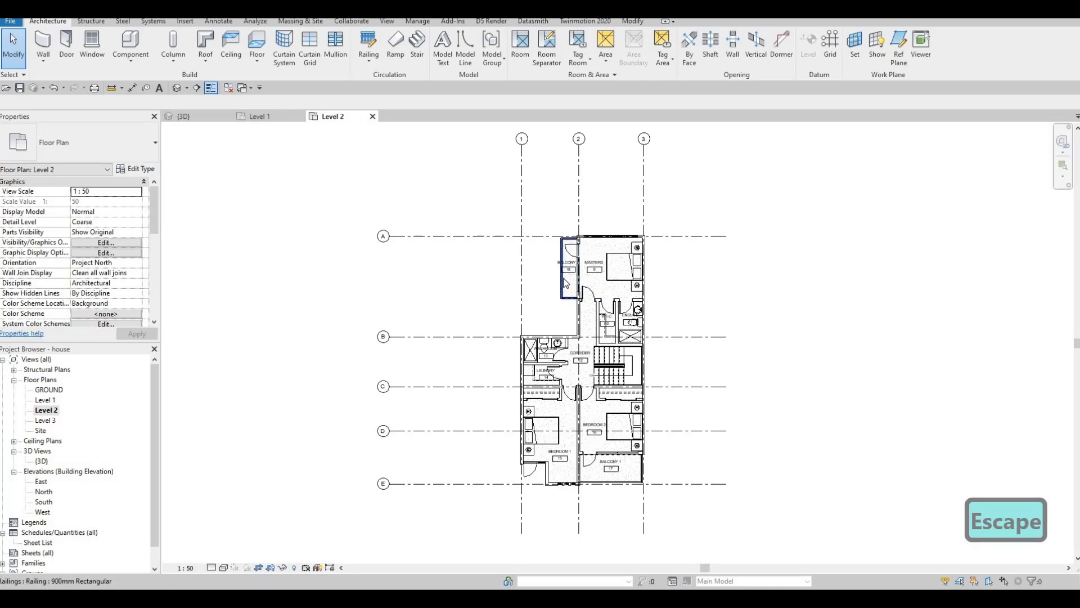
click(566, 283)
key(Delete)
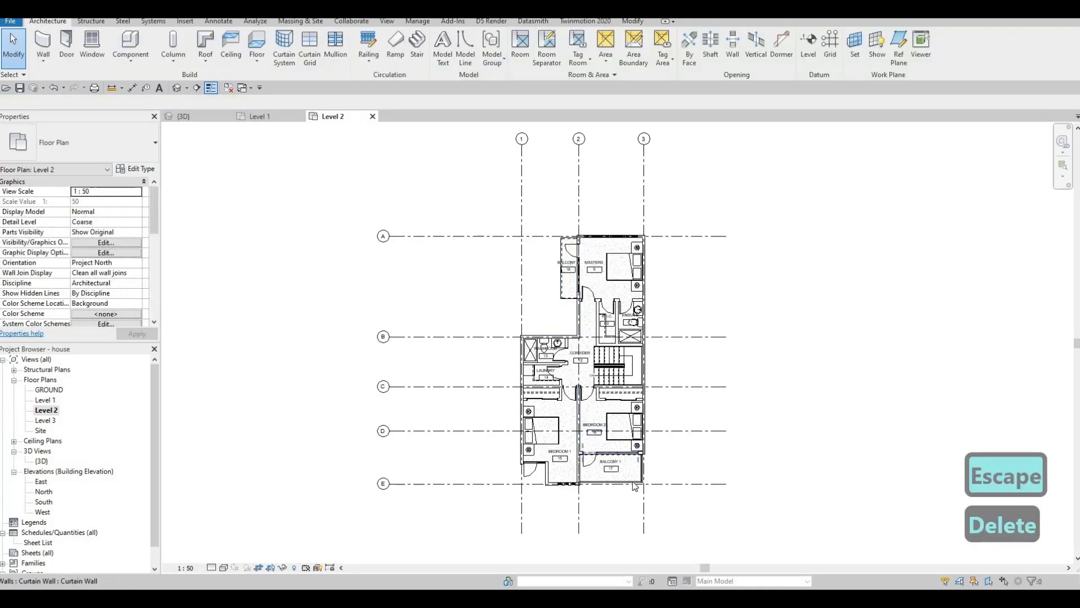
click(632, 481)
key(Delete)
- Draw a Curtain Wall about 1250 mm long along grid line E, closing the small balcony outside Bedroom 1
scroll(565, 485, up, 2)
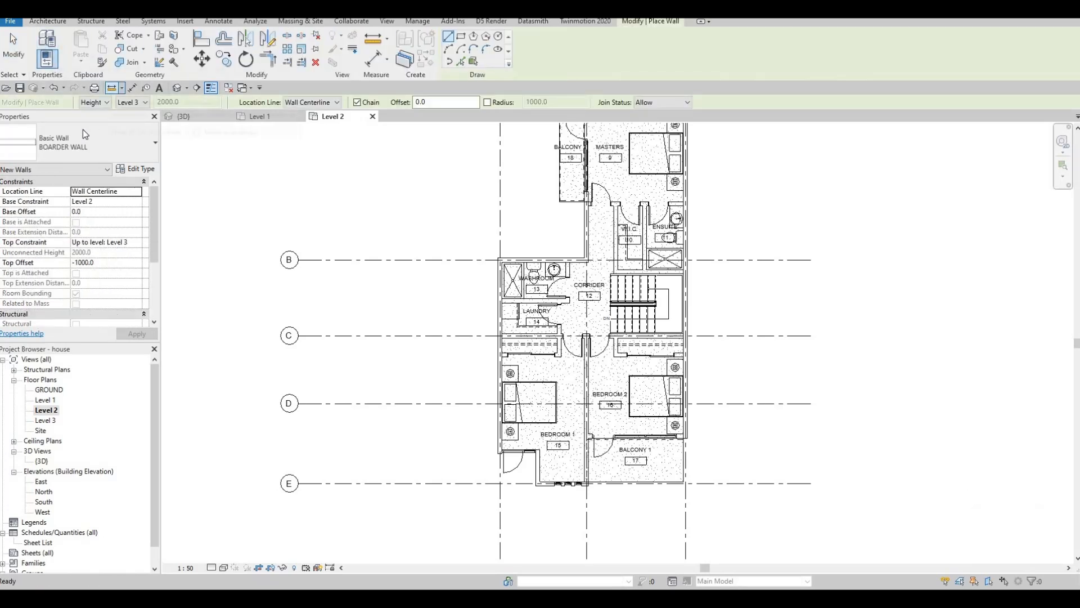
click(83, 130)
scroll(82, 319, down, 7)
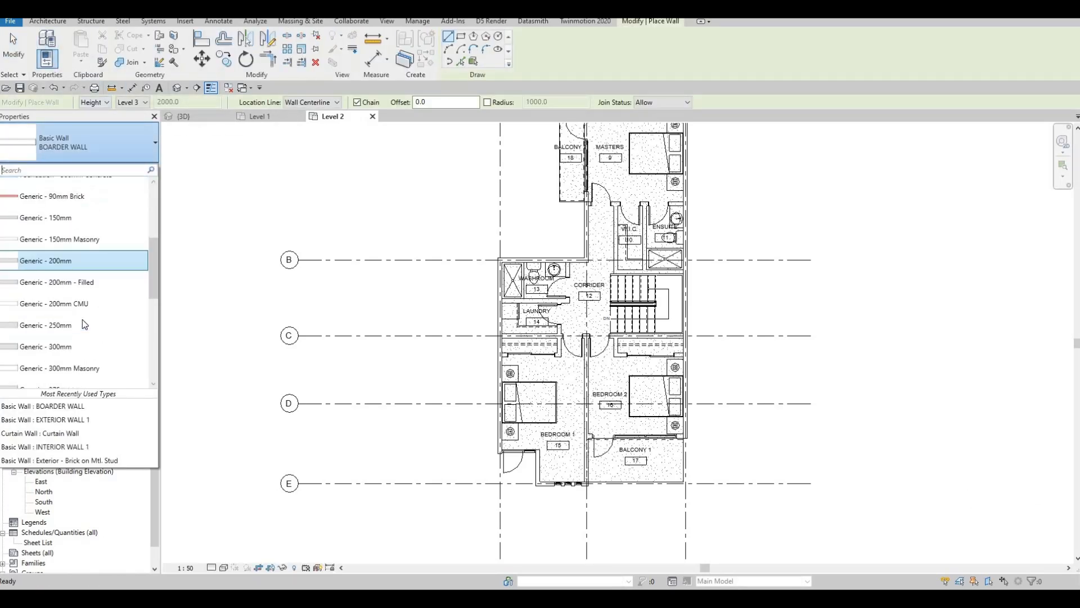
click(57, 299)
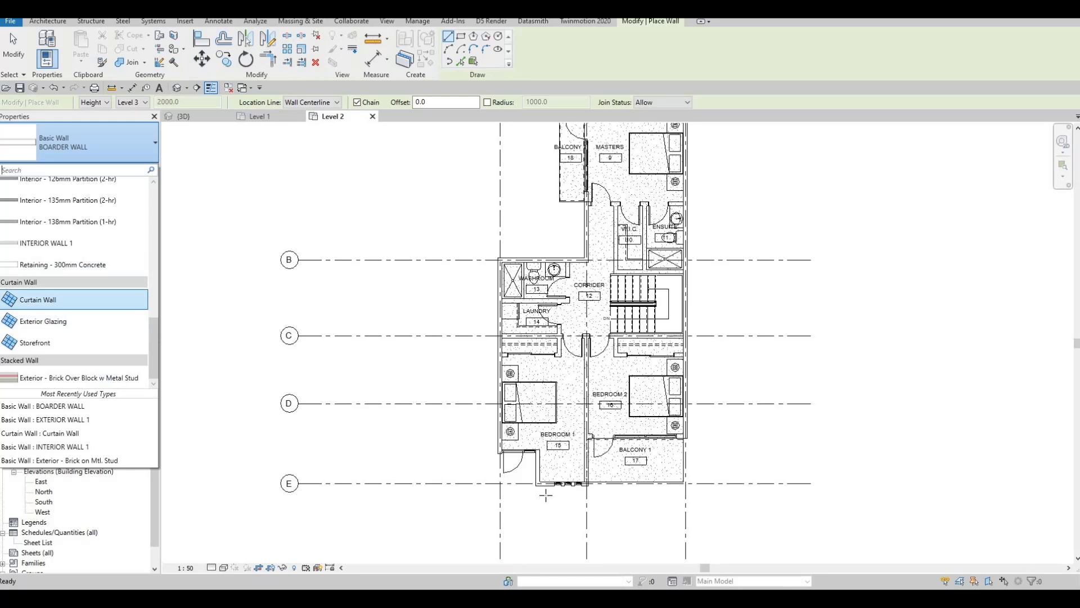
scroll(543, 493, up, 4)
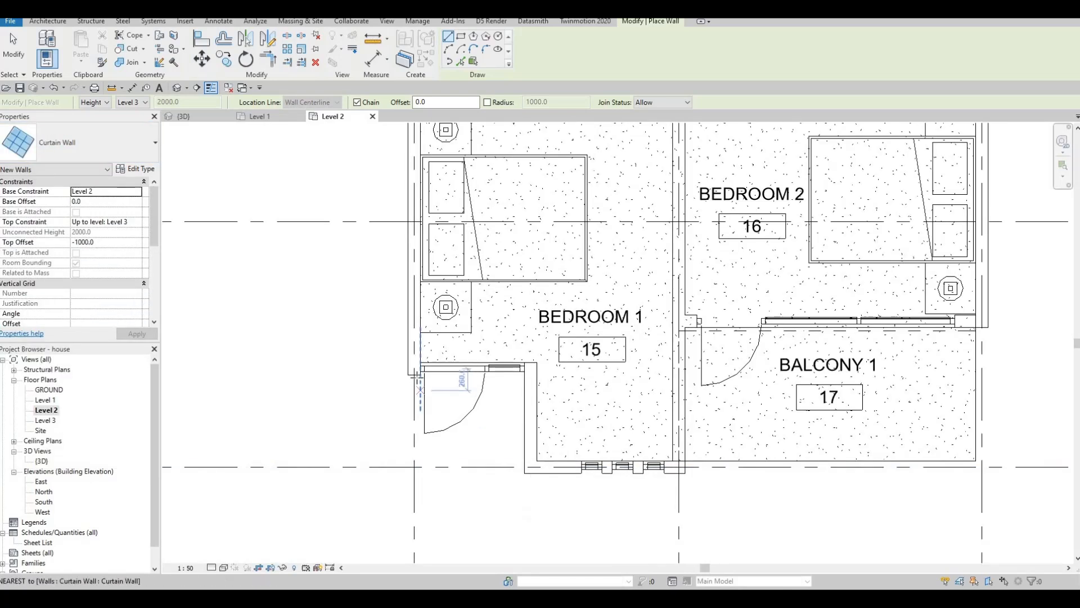
click(523, 467)
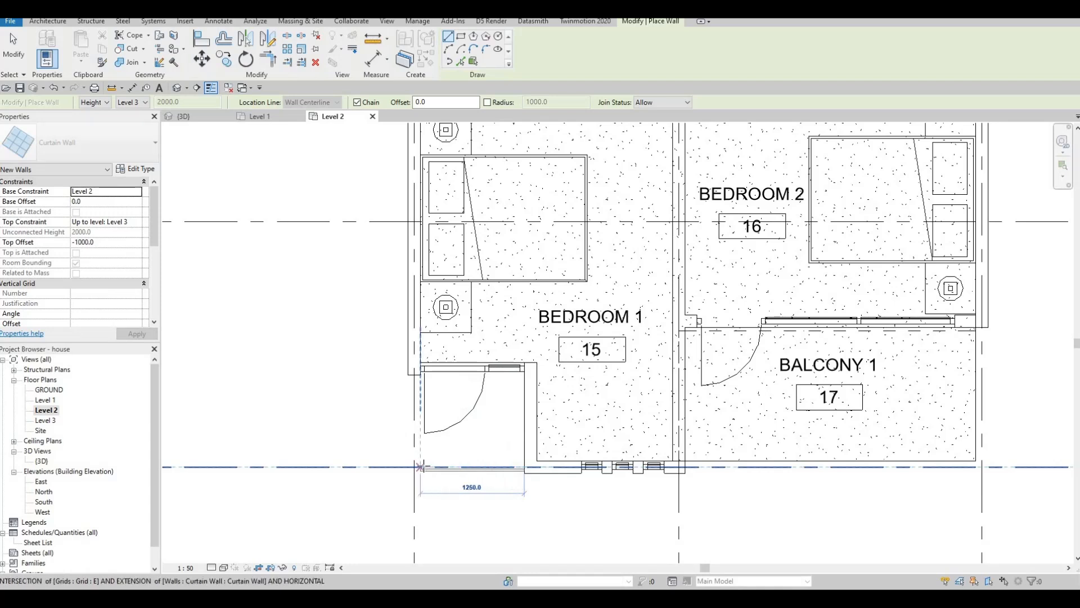
click(420, 466)
key(Escape)
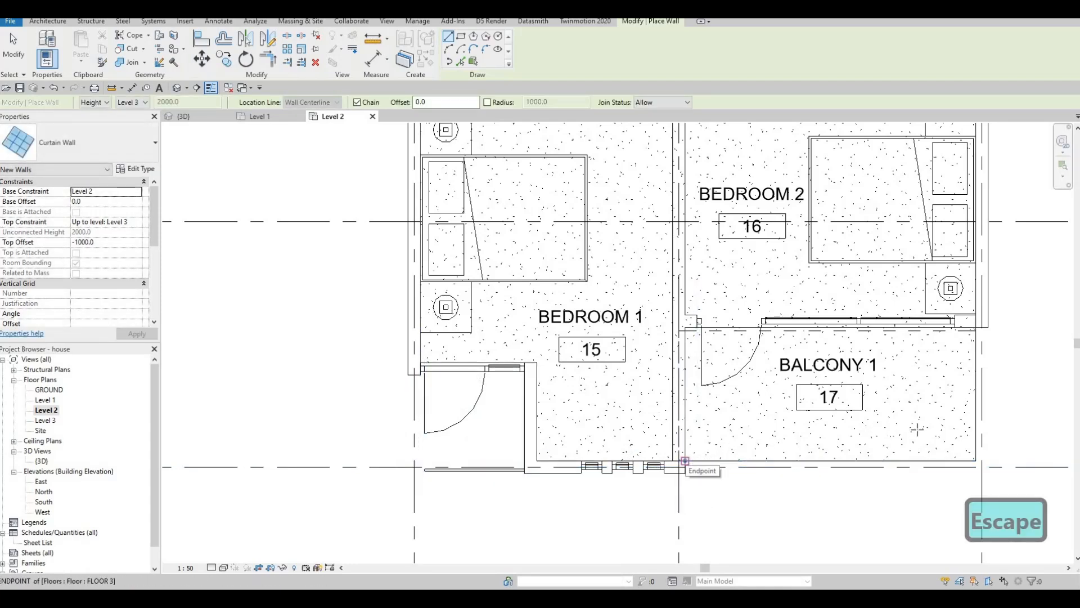
- Draw a second Curtain Wall about 3440 mm long along the front edge of Balcony 1
click(684, 461)
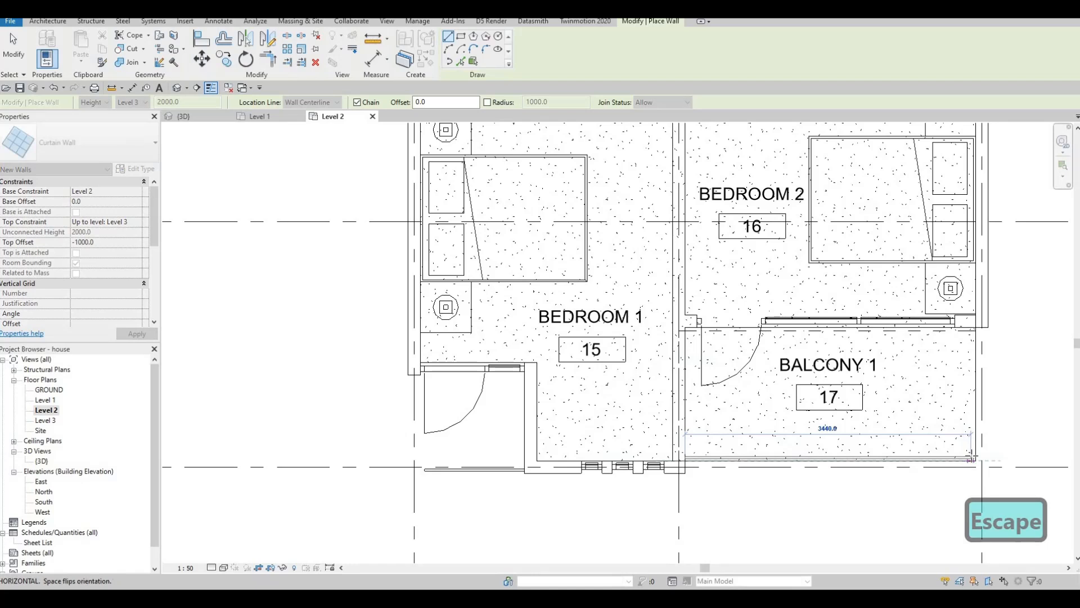
click(971, 459)
key(Escape)
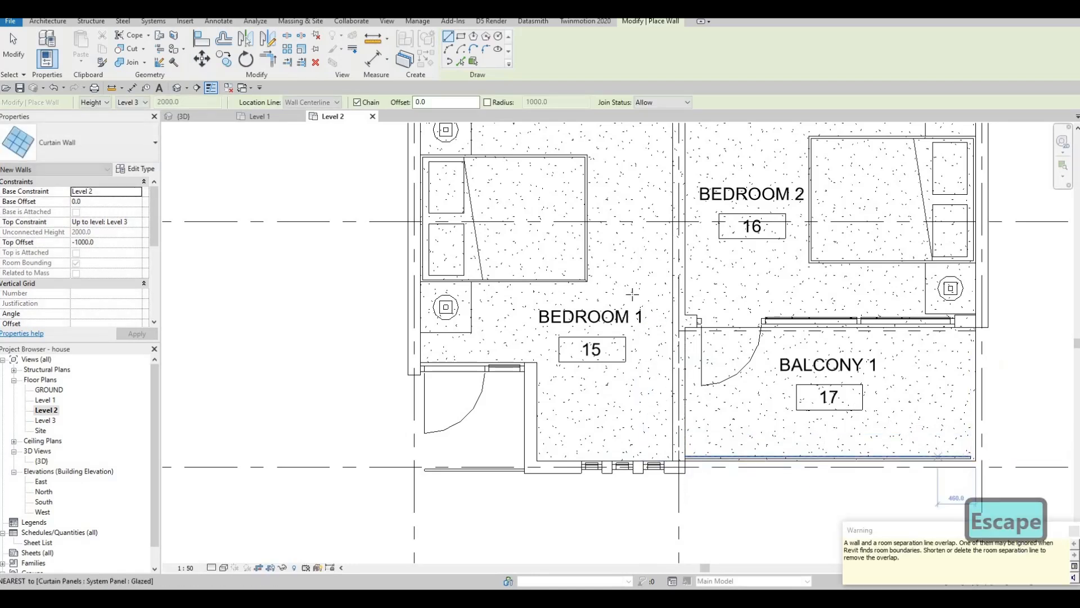
key(Escape)
- Open the 3D view to check the new glass balustrades on the front facade
click(267, 117)
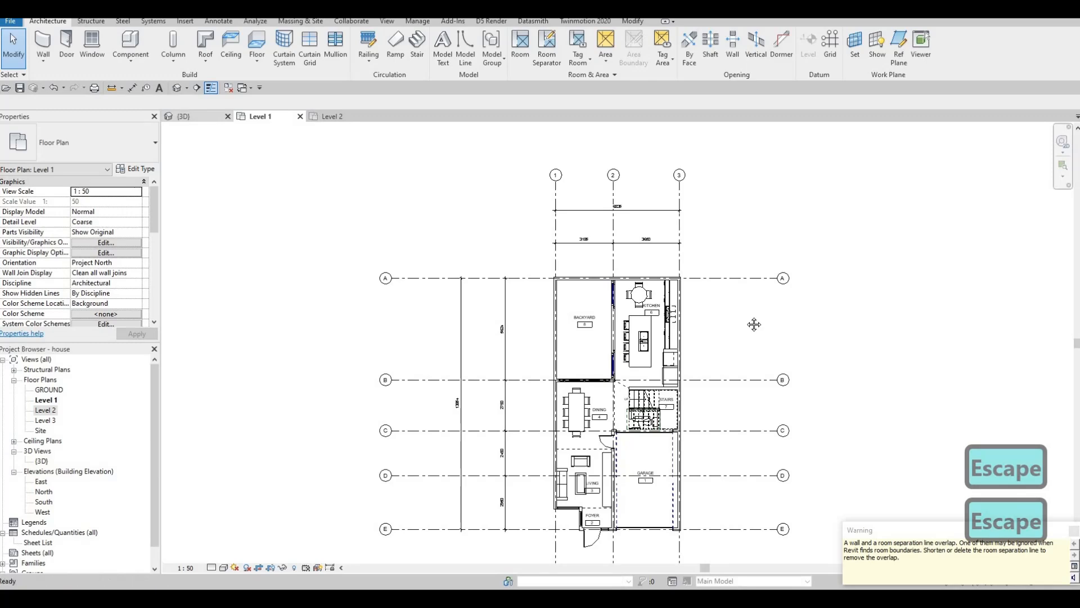
click(185, 116)
shift+middle_drag(779, 344, 742, 343)
key(Escape)
shift+middle_drag(738, 242, 726, 245)
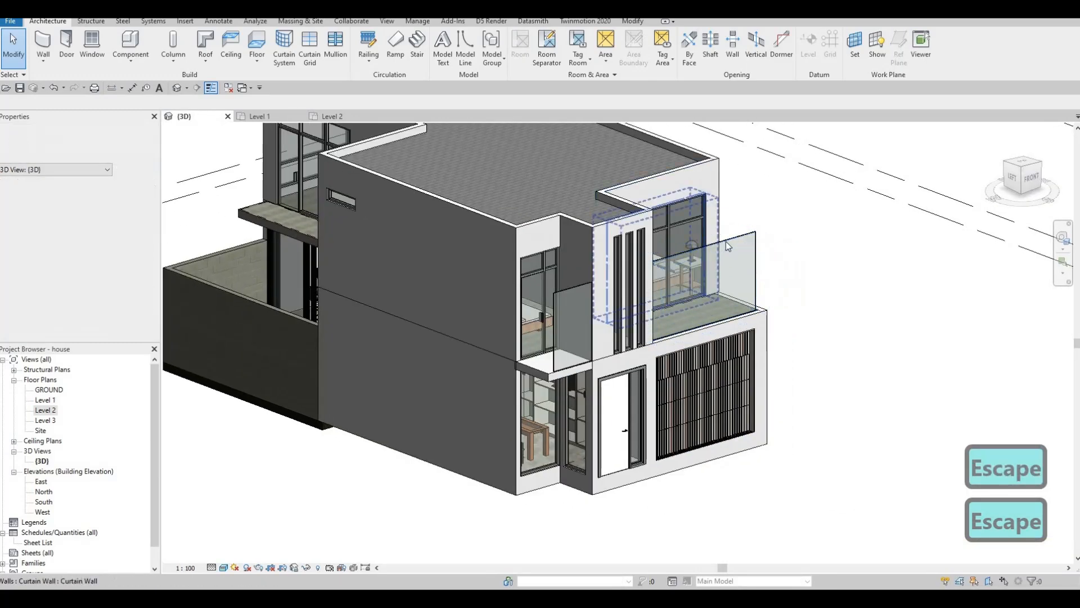
- Lower the top of Balcony 1's glass curtain wall to a height of about 1048 mm
scroll(725, 246, up, 3)
click(699, 241)
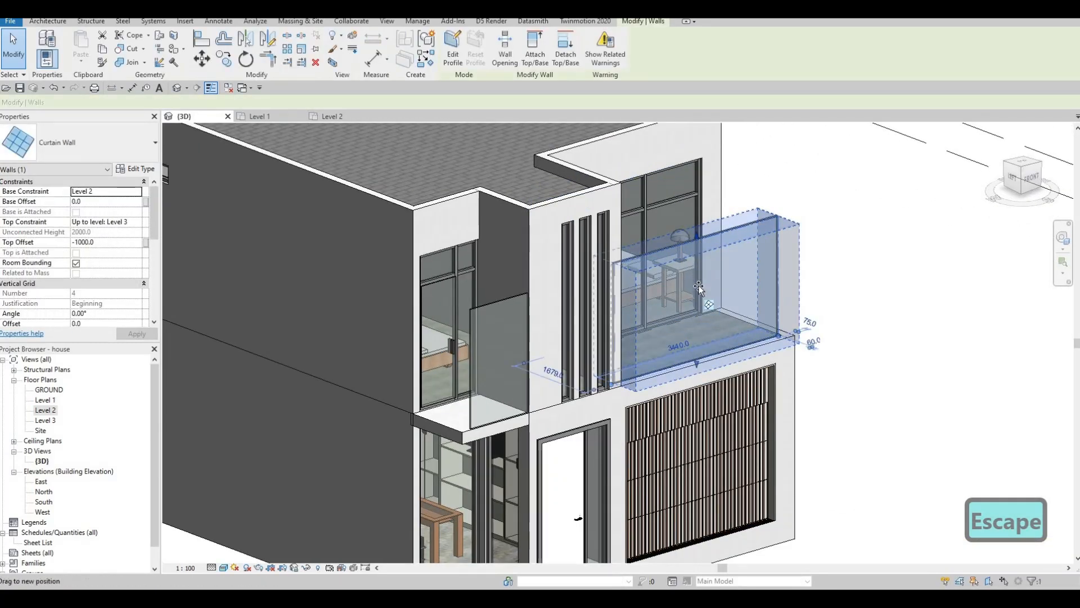
drag(698, 287, 699, 299)
scroll(844, 340, down, 2)
middle_drag(779, 281, 738, 329)
key(Escape)
- Set the top offset of Balcony 1's glass curtain wall to -1900
scroll(738, 329, up, 1)
shift+middle_drag(934, 338, 897, 311)
click(897, 312)
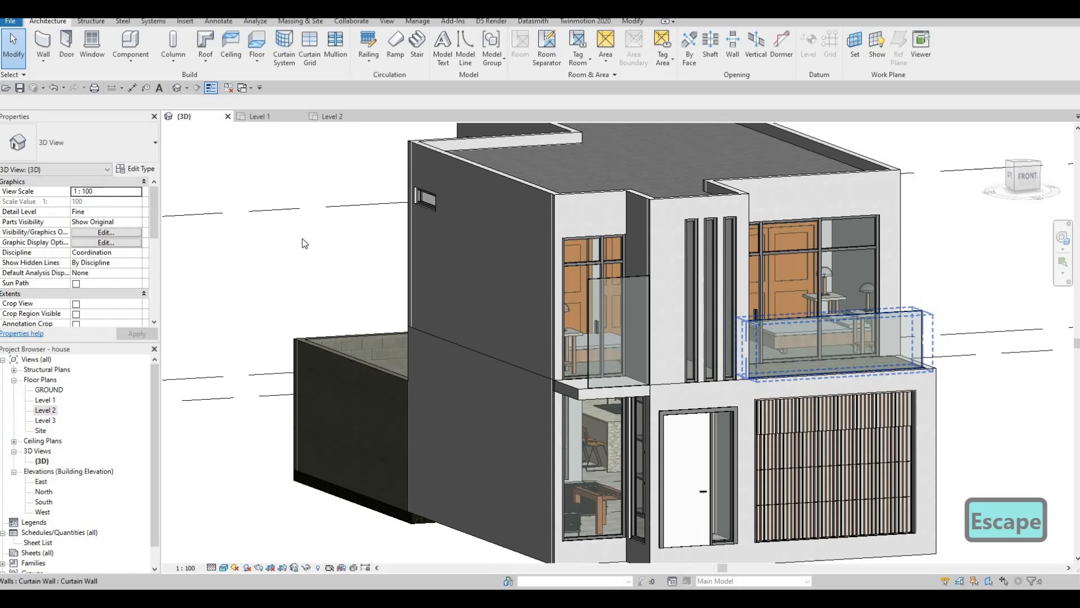
click(108, 240)
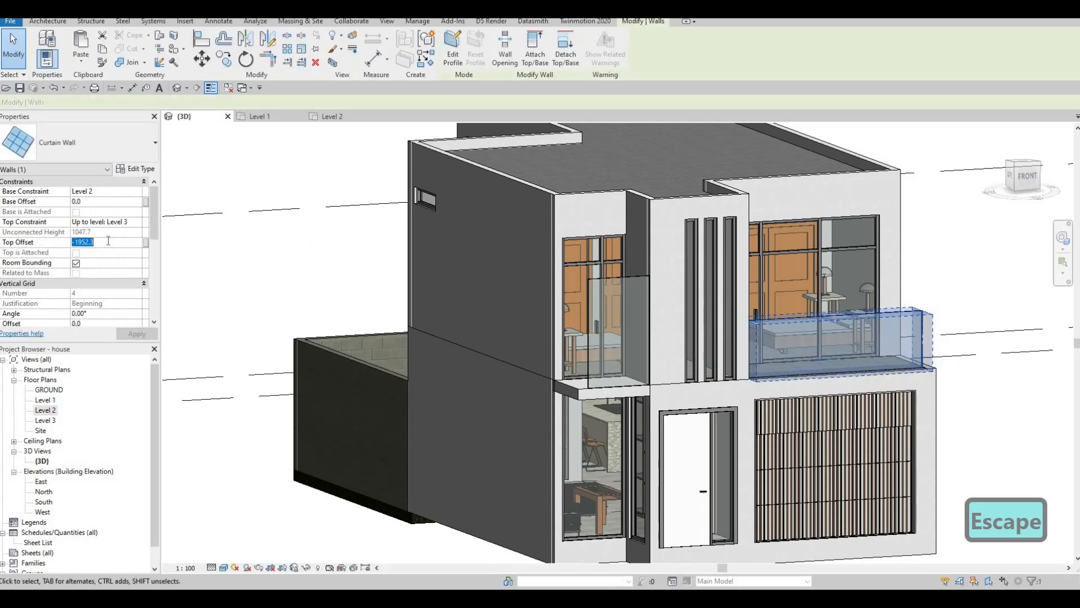
text(-190)
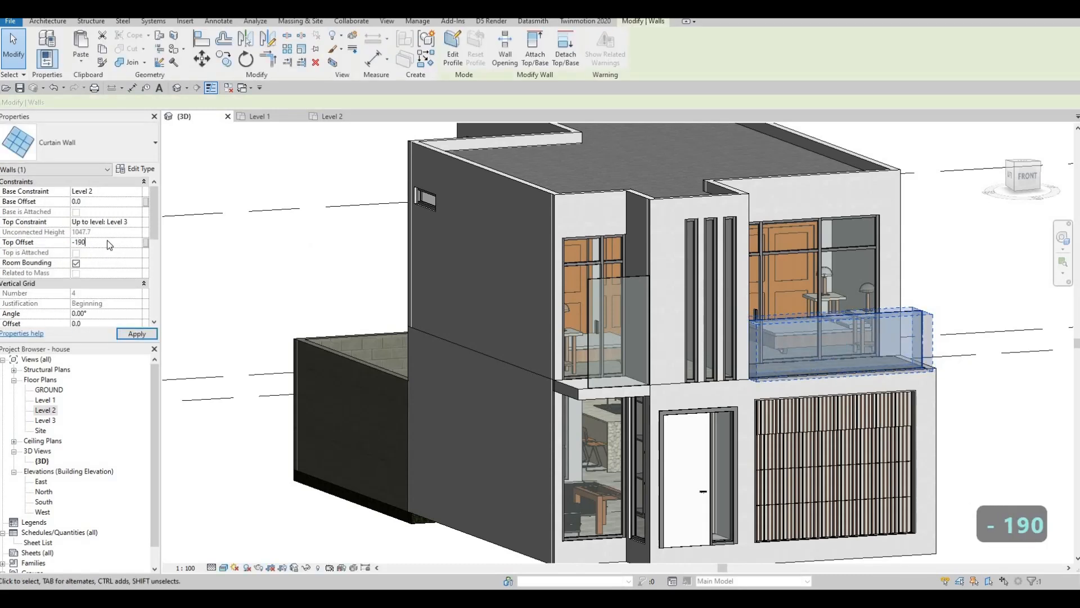
text(0)
key(Return)
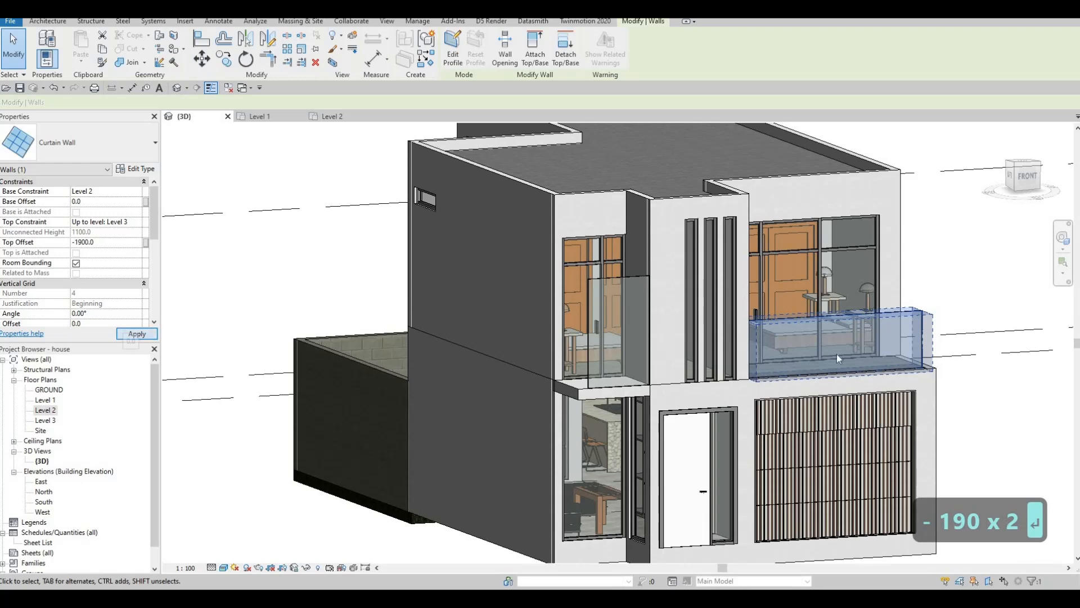
key(Escape)
key(Escape)
key(Escape)
- Align the top of the glass curtain wall outside Bedroom 1 with the top of Balcony 1's glass curtain wall
middle_drag(836, 342, 791, 352)
key(a)
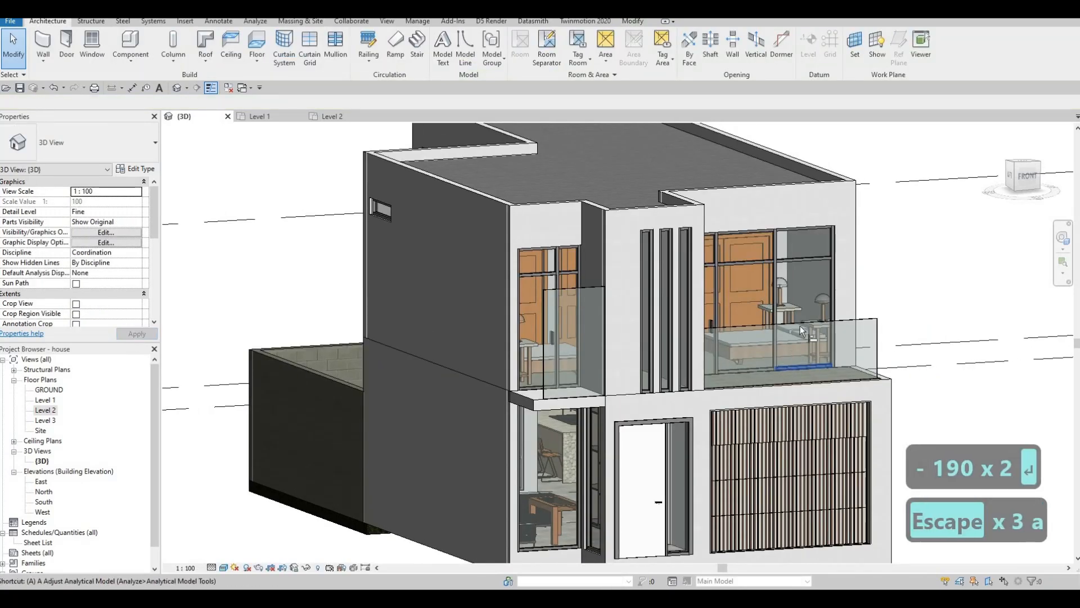
key(l)
click(791, 324)
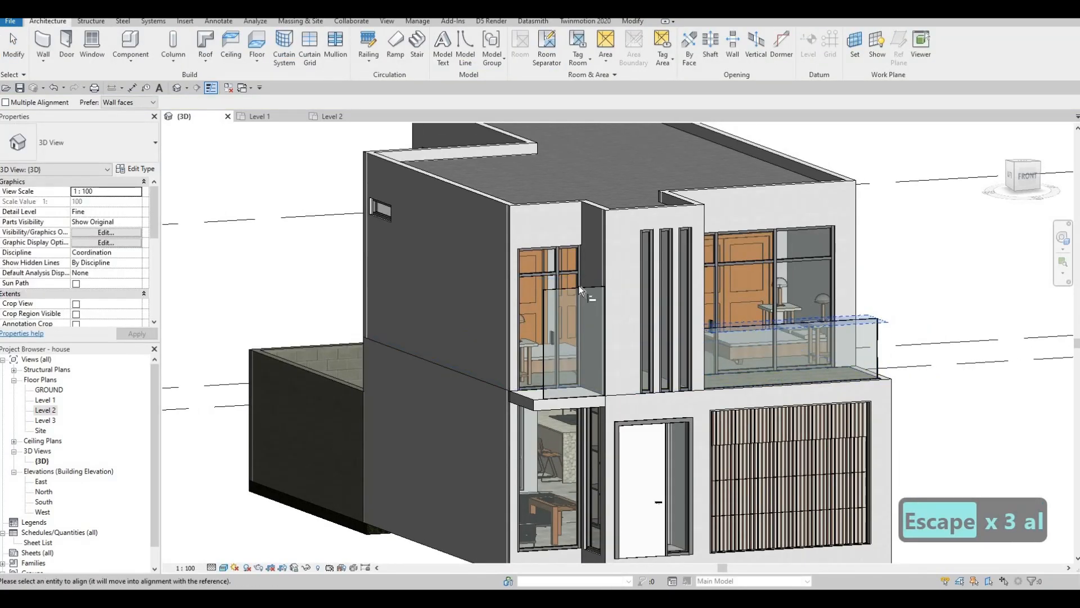
click(571, 393)
key(Escape)
key(Escape)
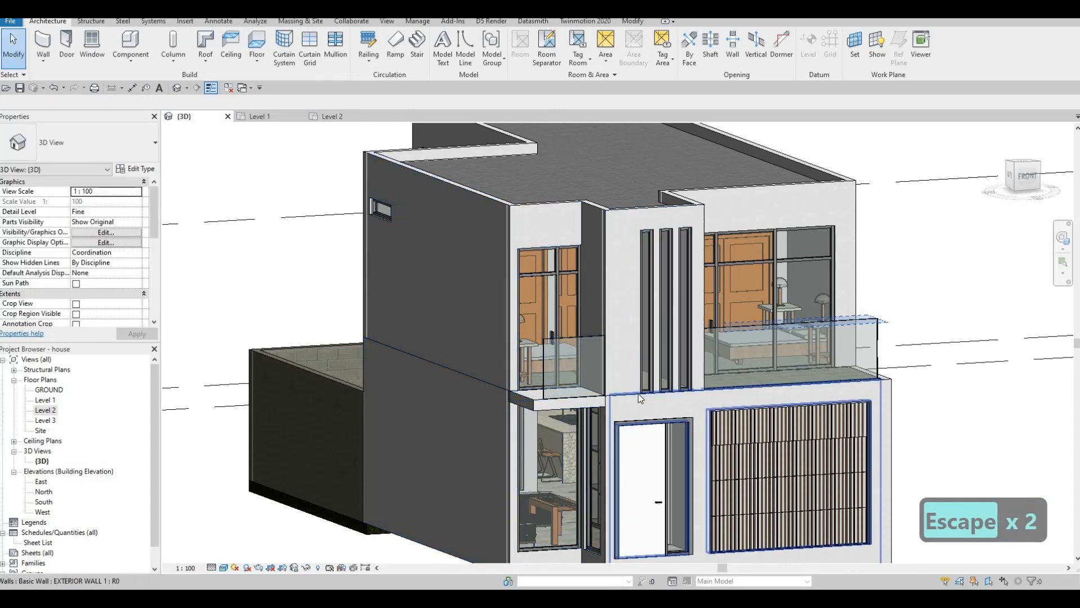
- Delete the two narrow strip curtain walls nearest Balcony 1 from Bedroom 1's front wall on the Level 2 floor plan
middle_drag(626, 403, 552, 389)
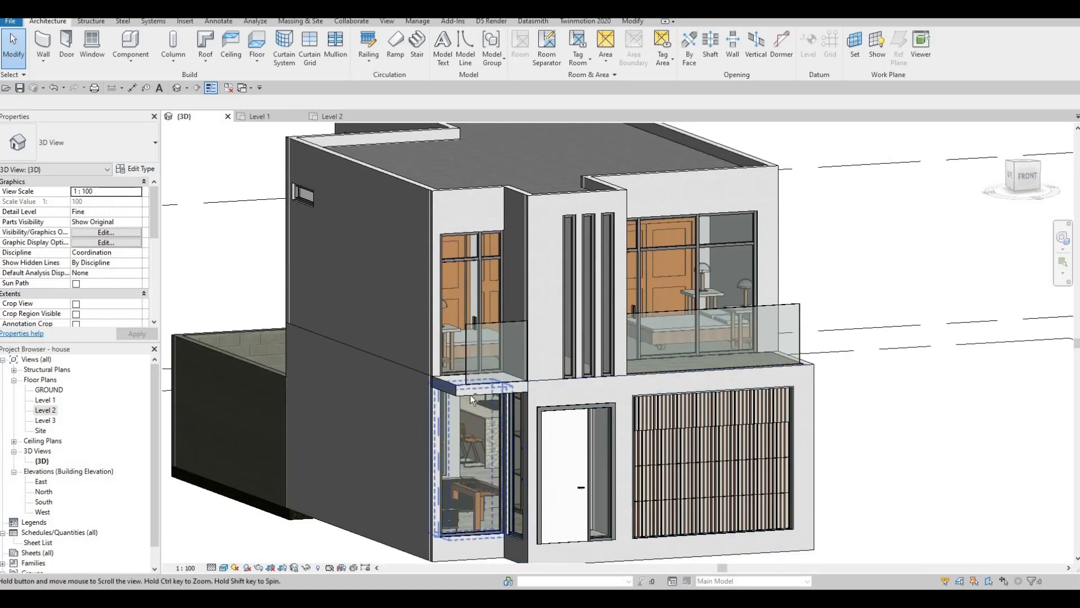
shift+middle_drag(470, 393, 491, 406)
scroll(490, 406, down, 2)
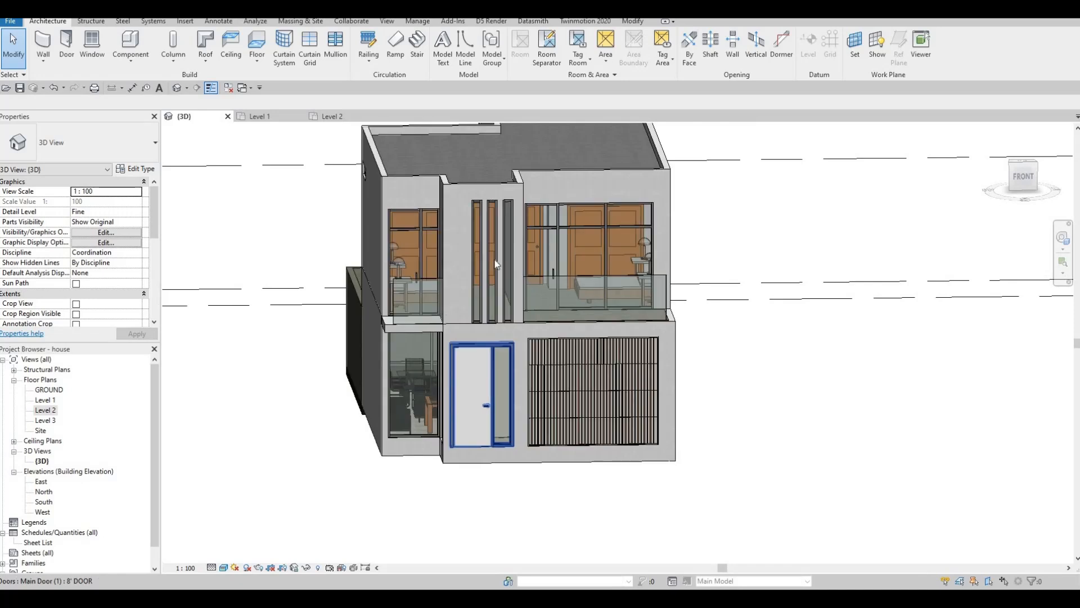
scroll(494, 259, up, 3)
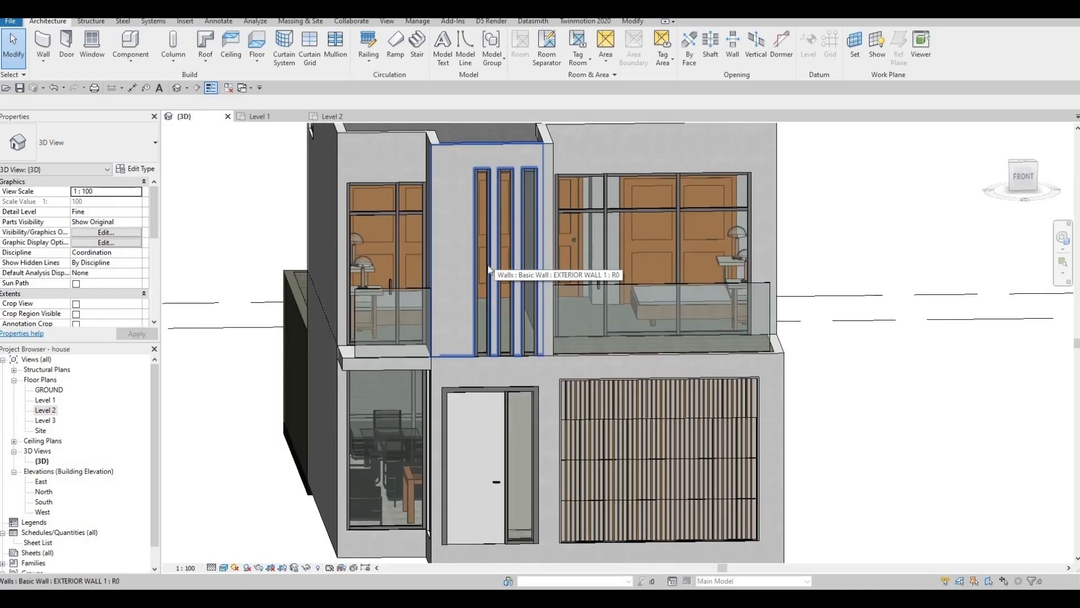
double_click(50, 411)
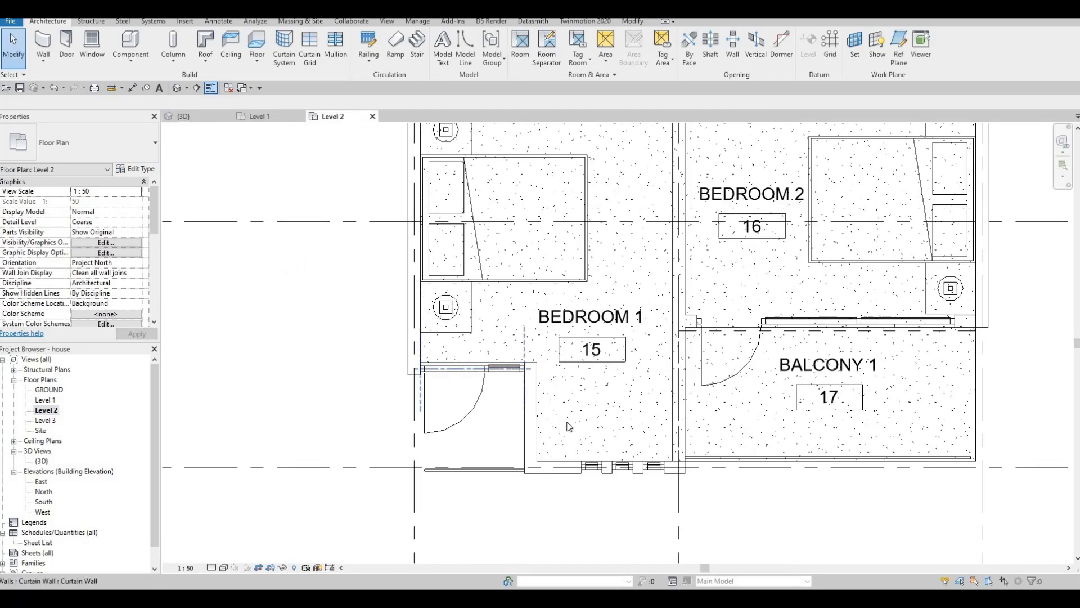
scroll(618, 430, up, 3)
click(642, 429)
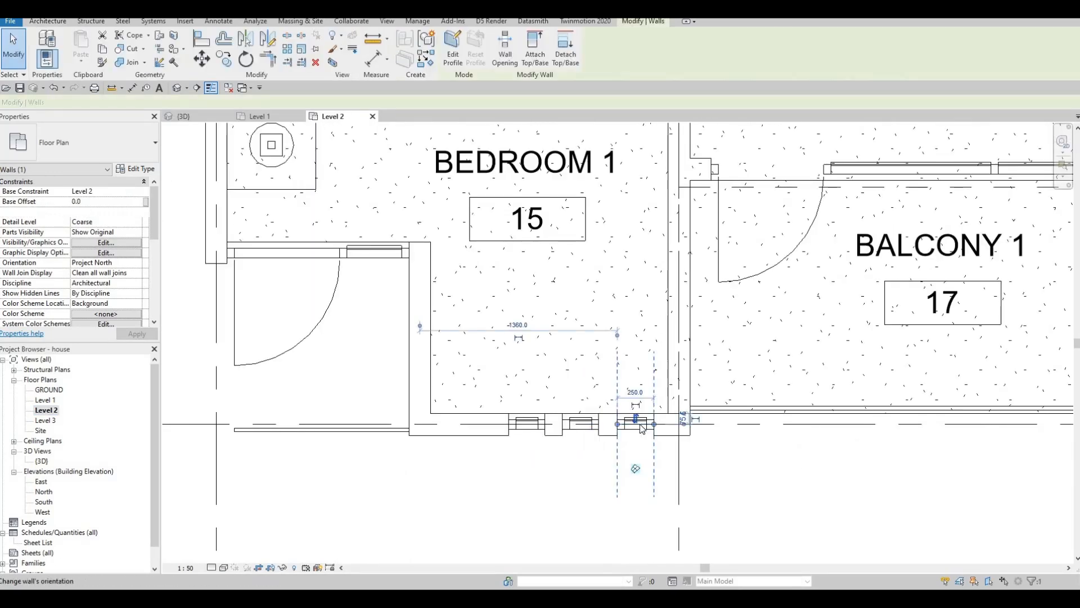
key(Delete)
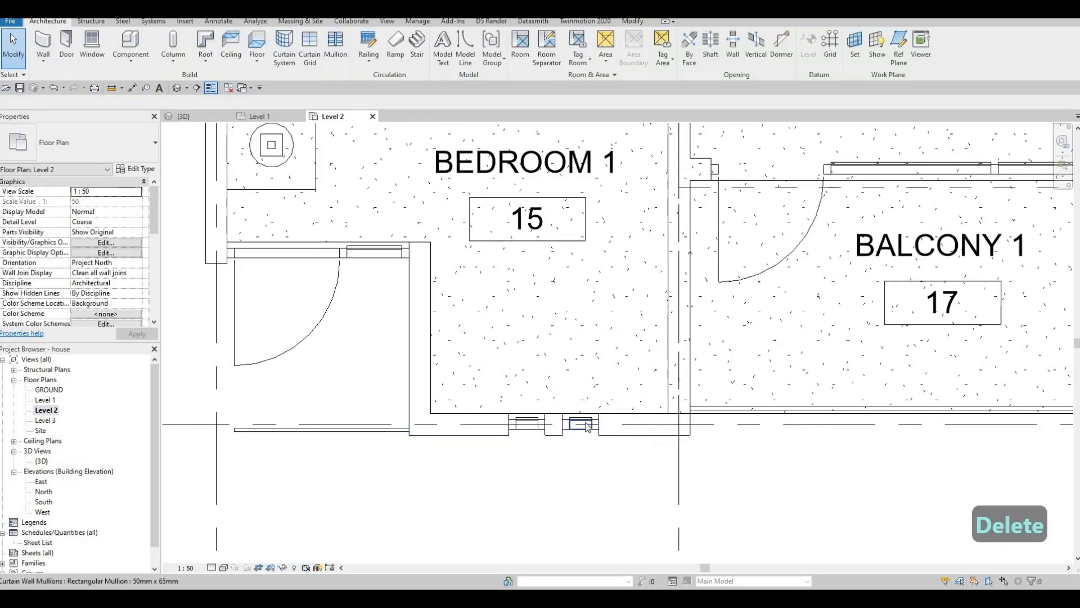
click(587, 425)
key(Delete)
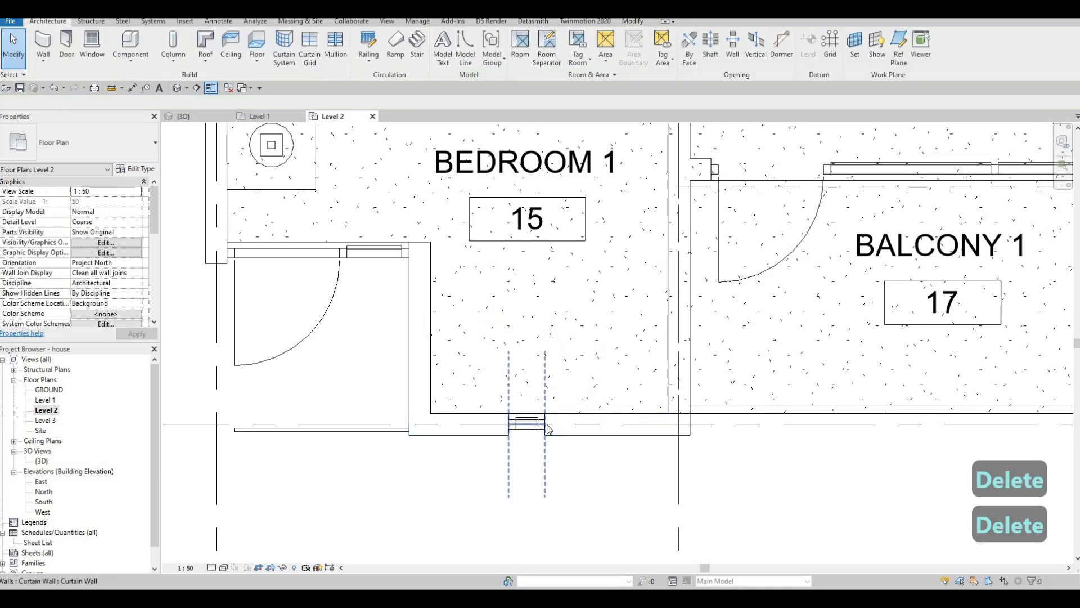
- Stretch the remaining strip curtain wall in Bedroom 1's front wall in both directions to about 1505 mm wide
click(520, 425)
click(663, 423)
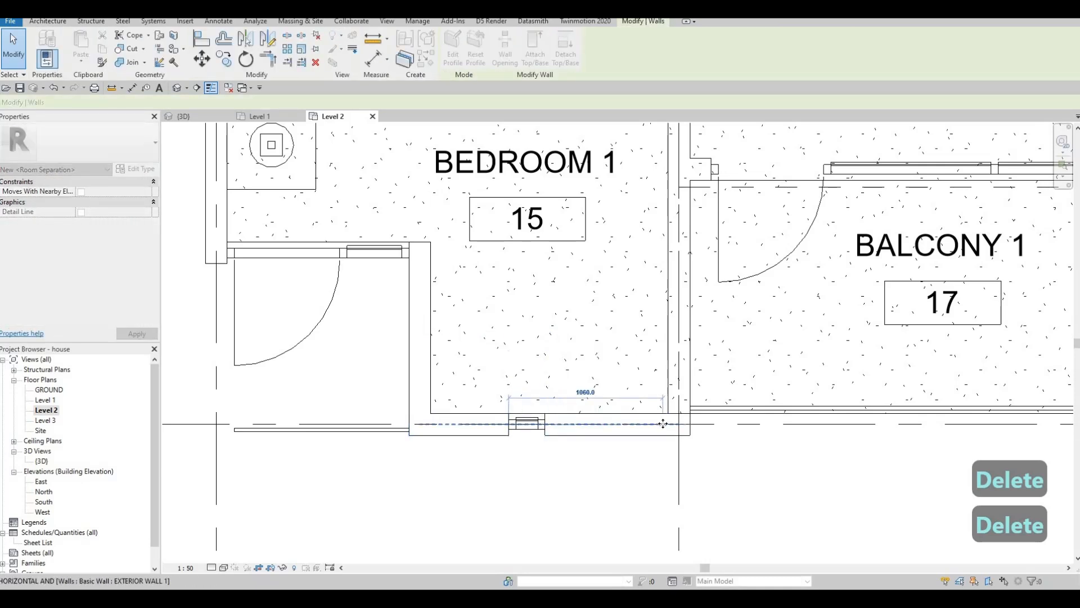
drag(662, 423, 679, 424)
drag(508, 425, 449, 424)
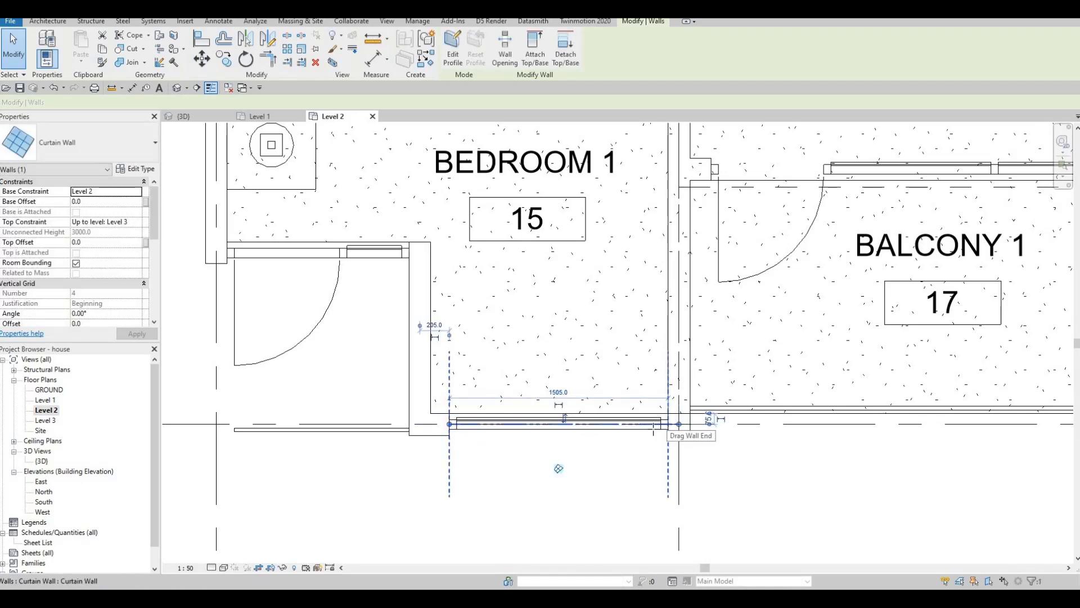
- Shorten Bedroom 1's front curtain wall to 1400 mm wide on the Level 2 floor plan and return to the 3D view
drag(667, 425, 652, 425)
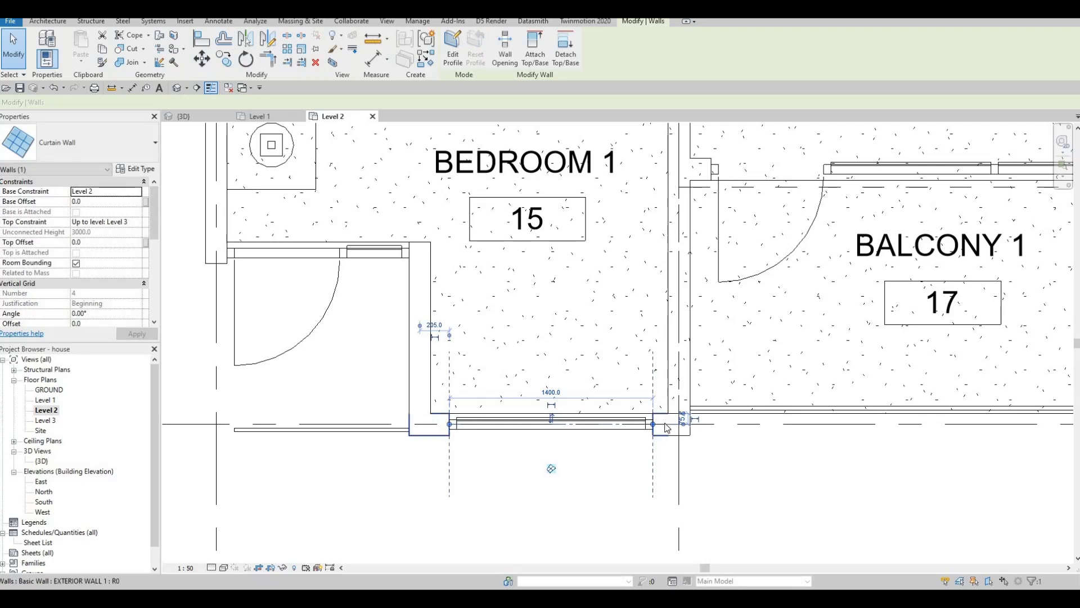
click(207, 116)
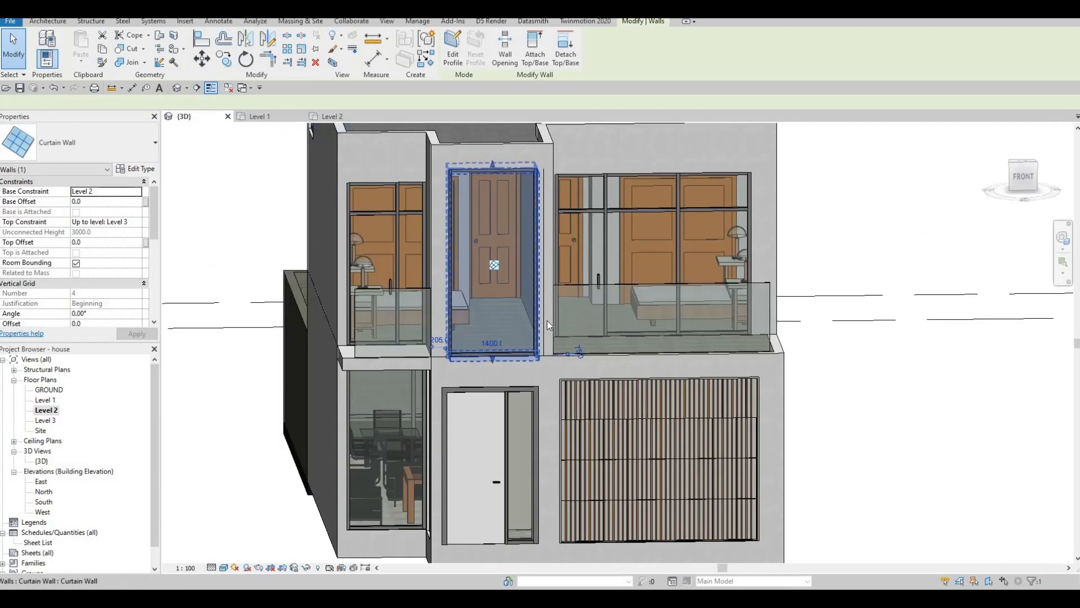
key(Escape)
shift+middle_drag(547, 319, 559, 256)
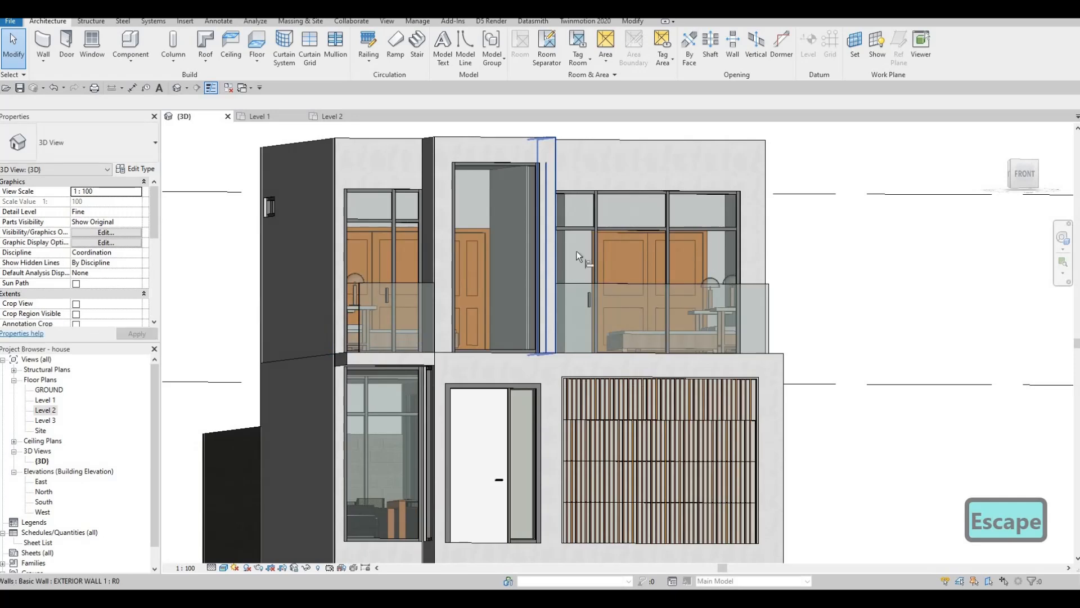
- Align the top of Bedroom 1's front curtain wall with the top of the window wall behind Balcony 1
key(a)
key(l)
click(636, 192)
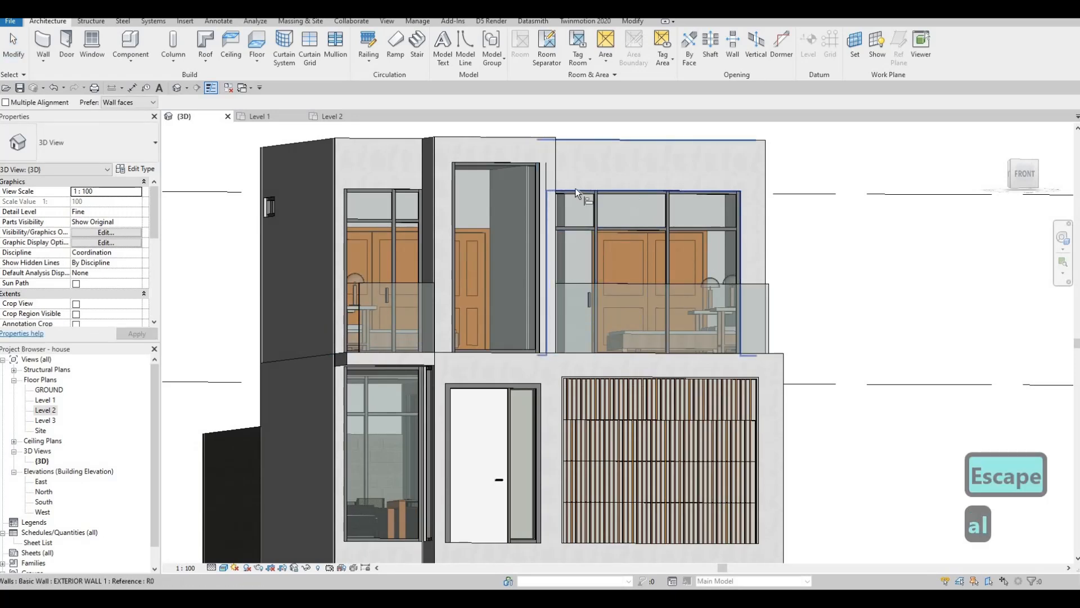
click(542, 211)
key(Escape)
mouse_move(561, 273)
shift+middle_down()
mouse_move(512, 275)
mouse_move(556, 275)
shift+middle_up()
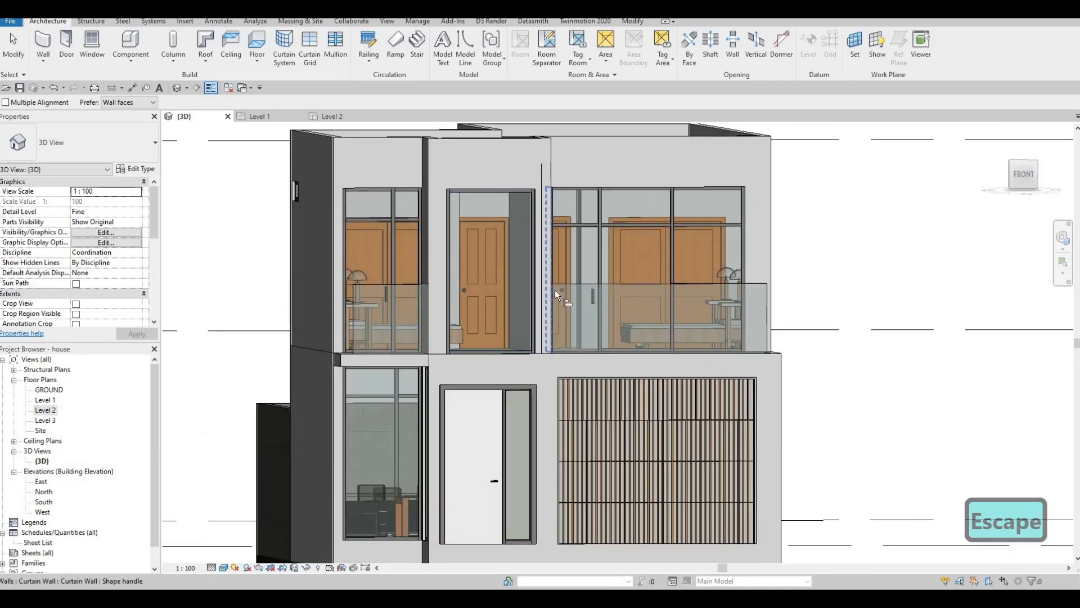
- Lower the top of the curtain wall in the Foyer's side wall on Level 1, setting its top offset to -500
shift+middle_drag(545, 325, 482, 429)
scroll(435, 434, up, 2)
shift+middle_drag(543, 383, 568, 275)
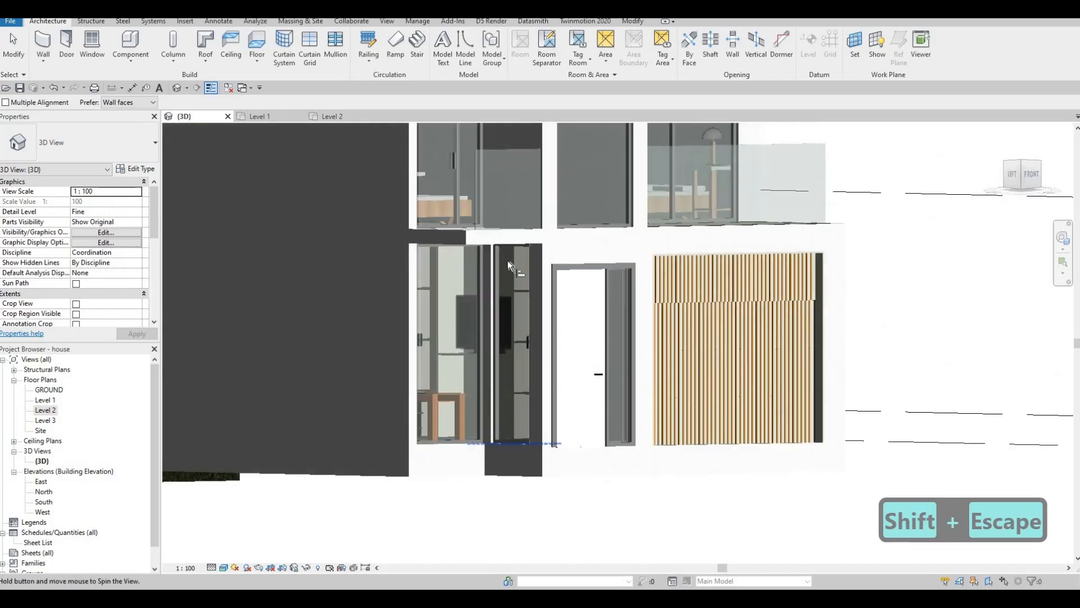
scroll(516, 230, up, 1)
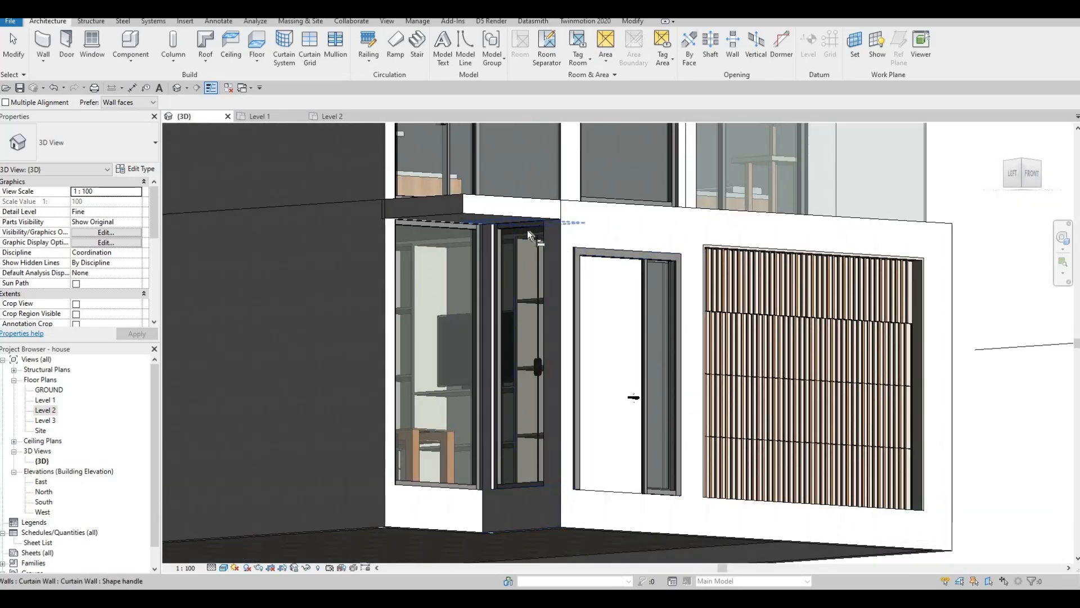
key(Escape)
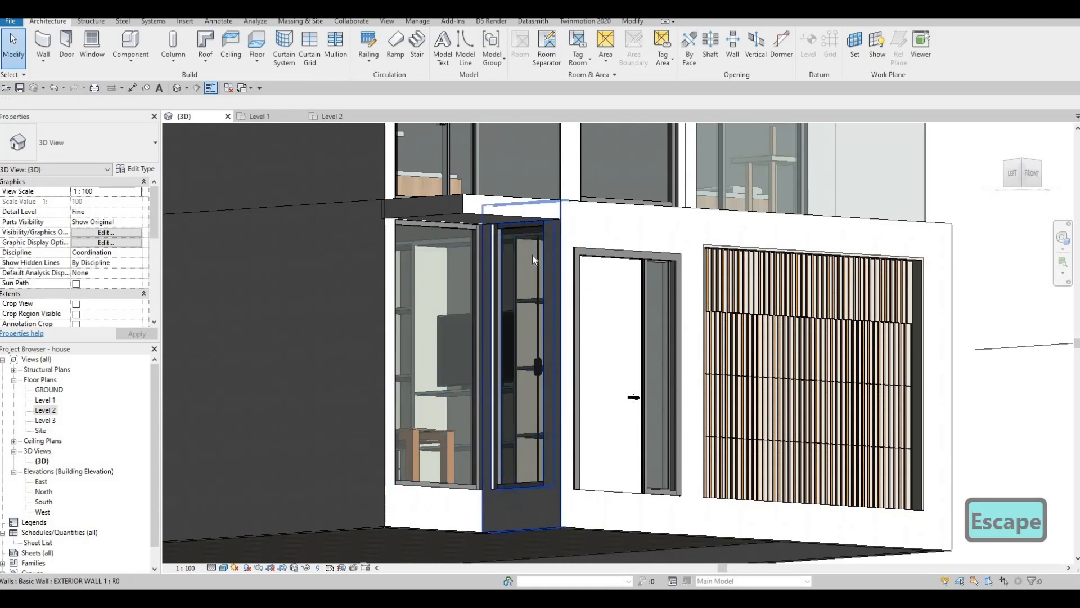
click(526, 240)
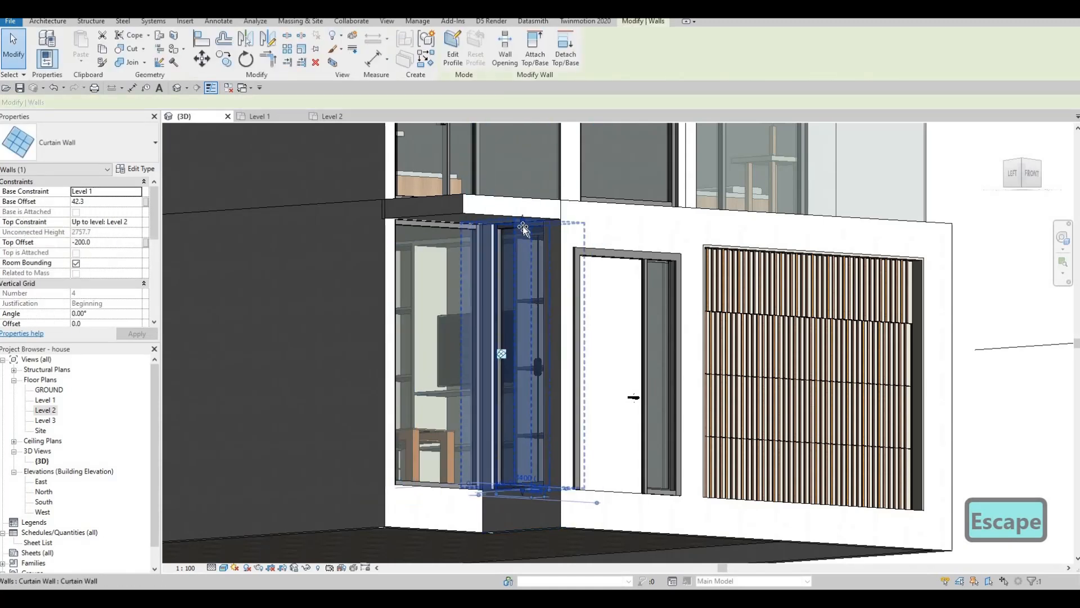
drag(523, 253, 519, 267)
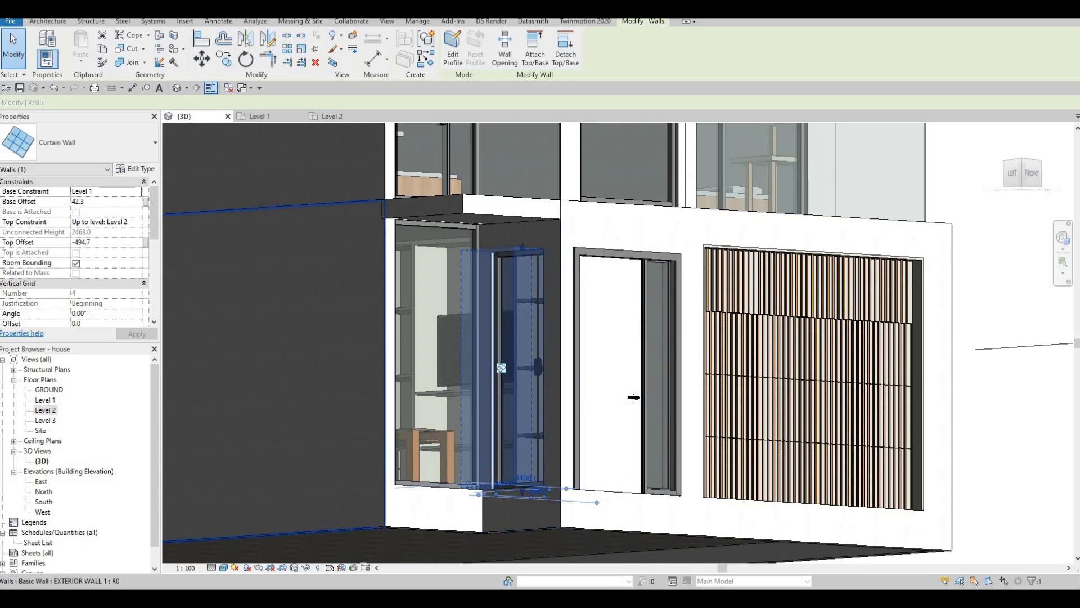
click(99, 242)
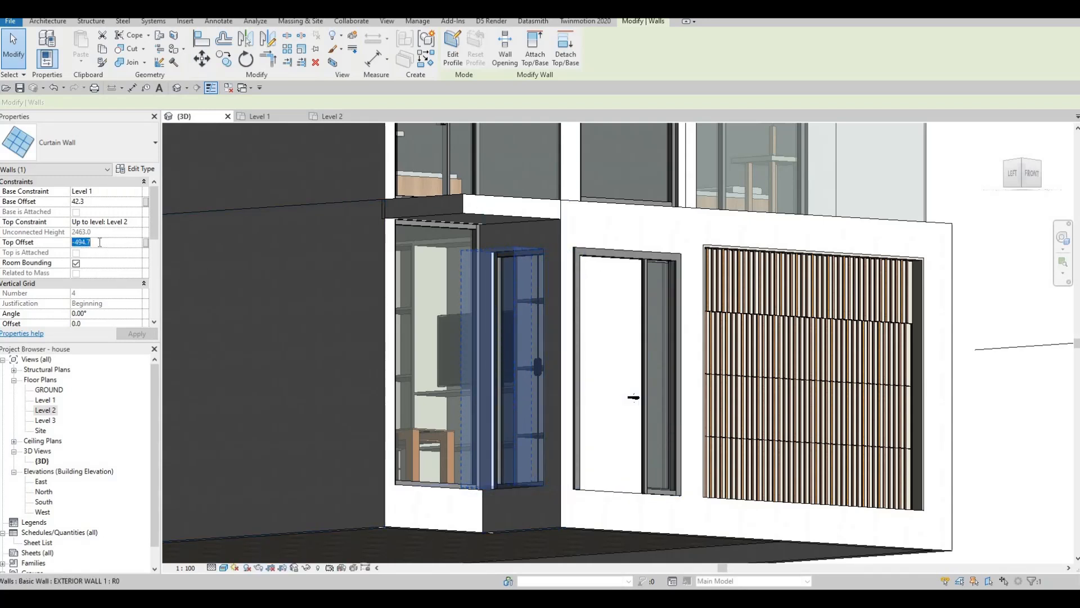
text(-500)
key(Return)
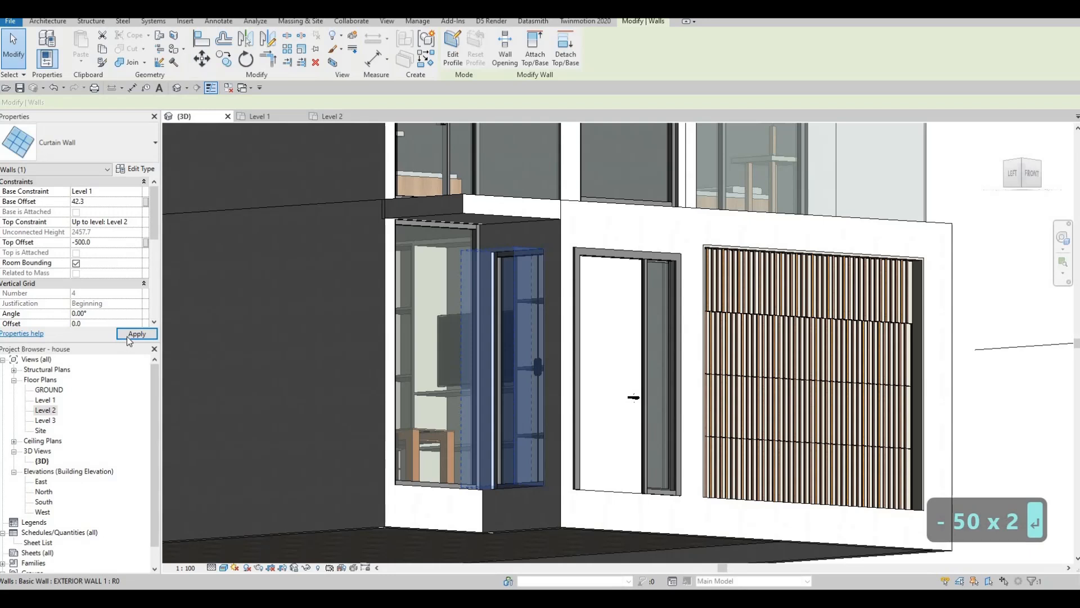
- Align the top of the Living room's front curtain wall with the top of the Foyer's side curtain wall
key(Escape)
key(Escape)
key(a)
key(l)
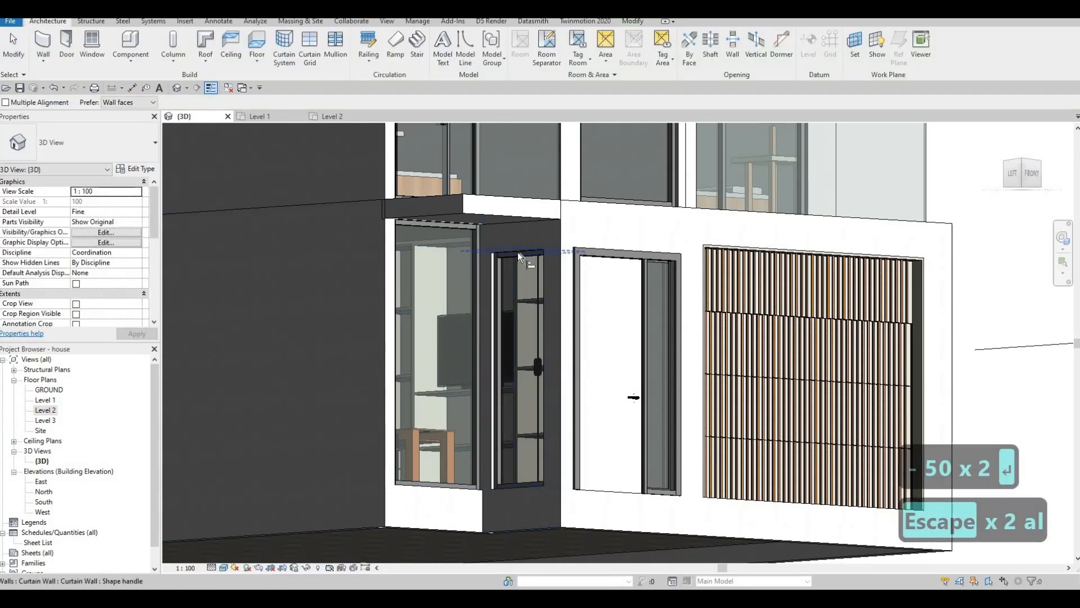
click(453, 229)
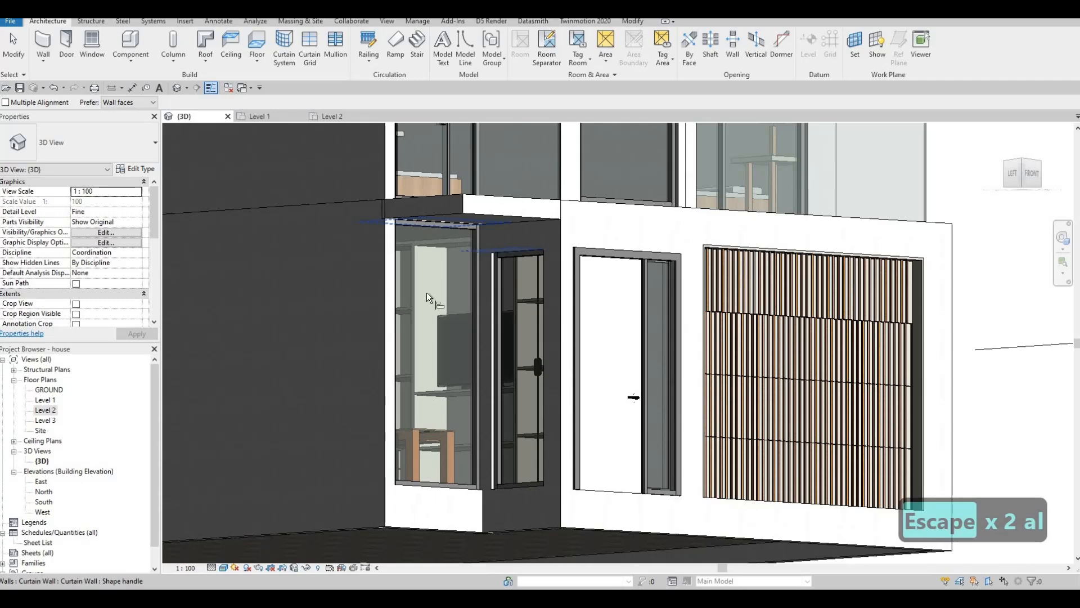
key(Escape)
shift+middle_drag(503, 325, 194, 363)
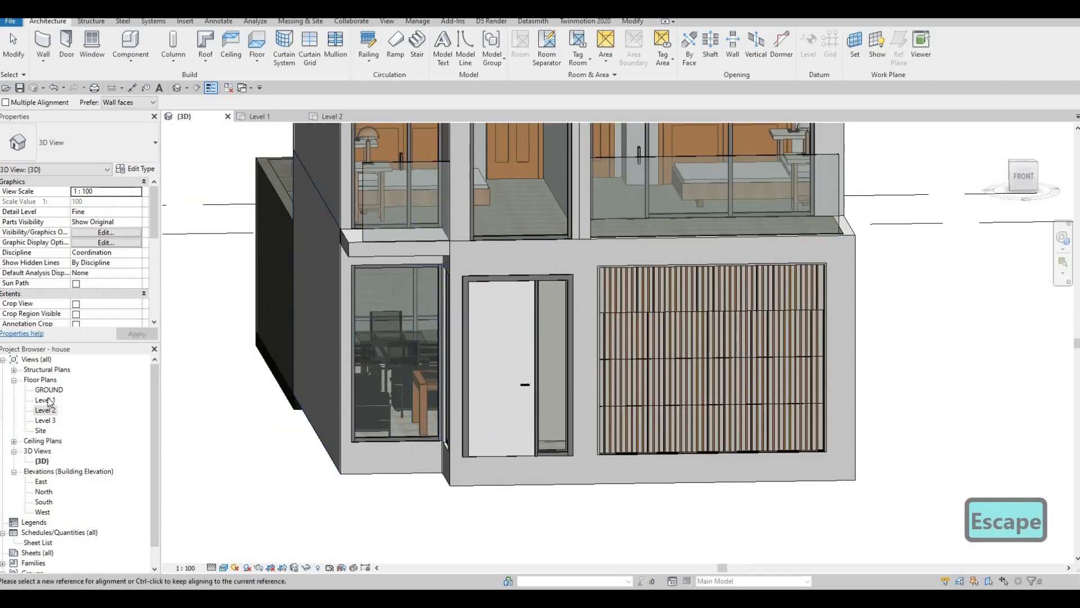
- Shorten the Living room's front curtain wall at both ends on the Level 1 floor plan and return to the 3D view
double_click(49, 402)
scroll(534, 408, up, 6)
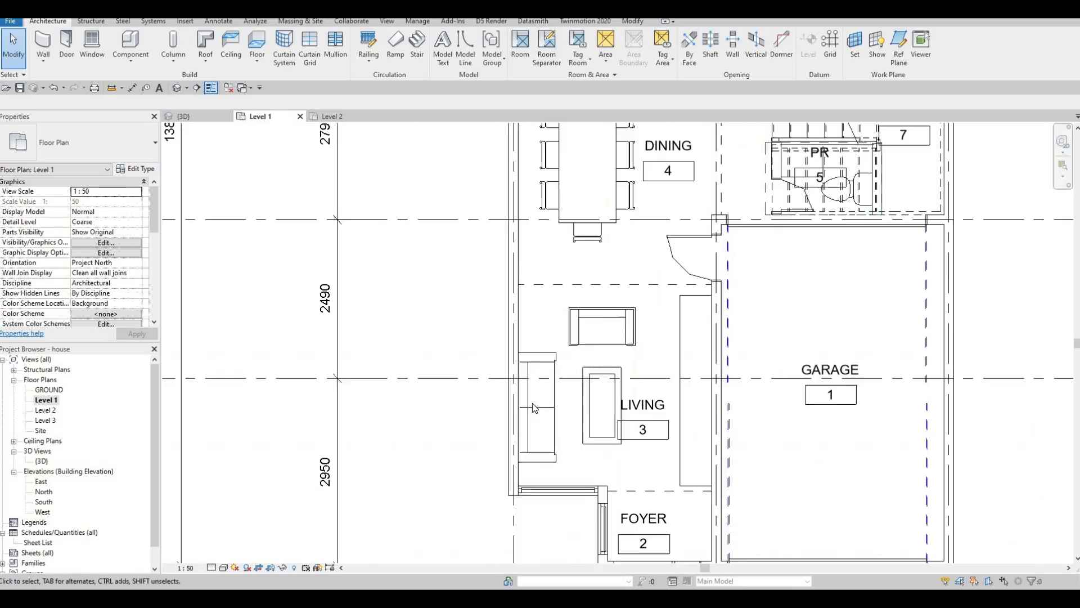
middle_drag(535, 409, 468, 245)
scroll(506, 242, up, 3)
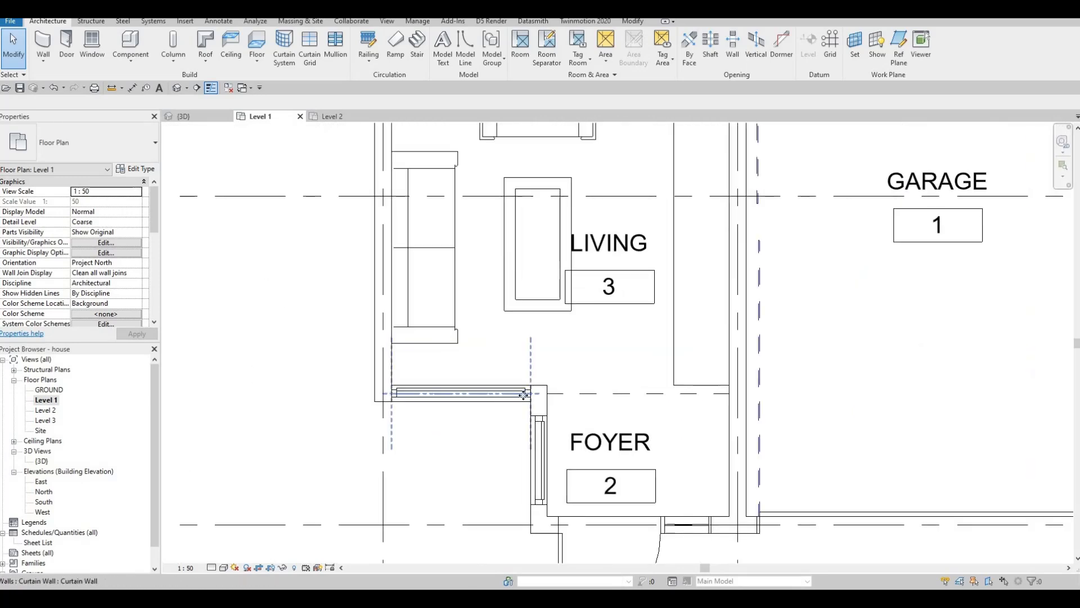
click(524, 394)
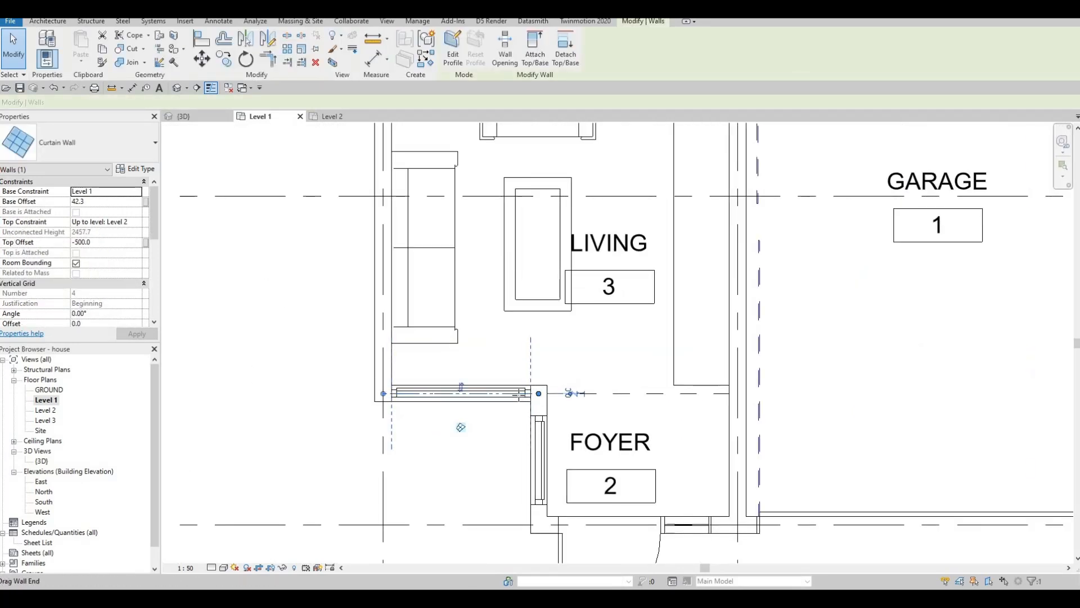
drag(538, 393, 518, 394)
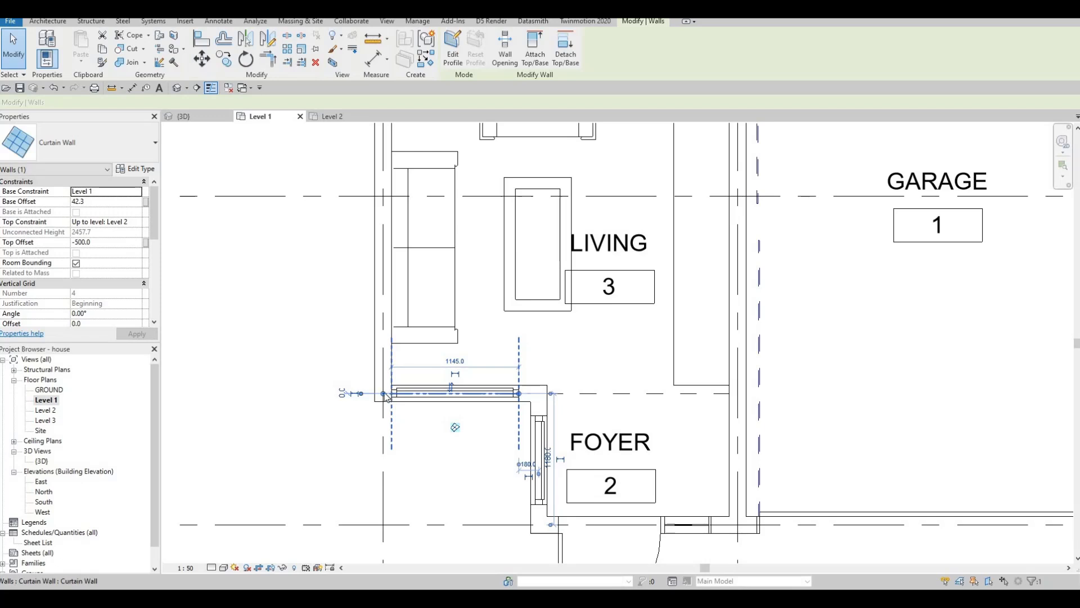
drag(383, 393, 401, 395)
key(Escape)
key(Escape)
click(214, 117)
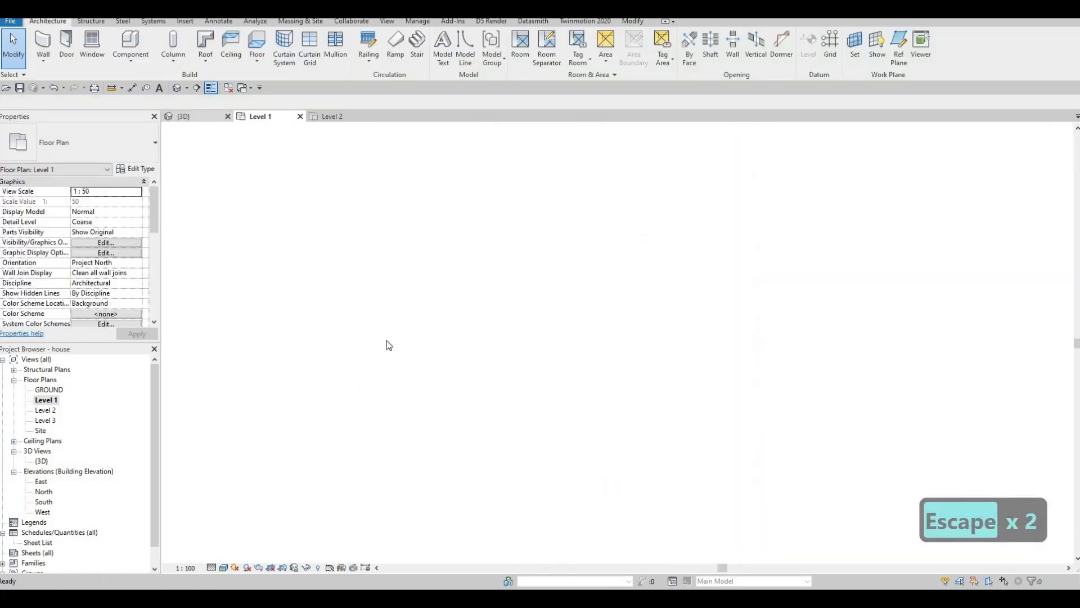
key(Escape)
- Open the type properties of the main entrance door on the front facade
shift+middle_drag(357, 326, 397, 353)
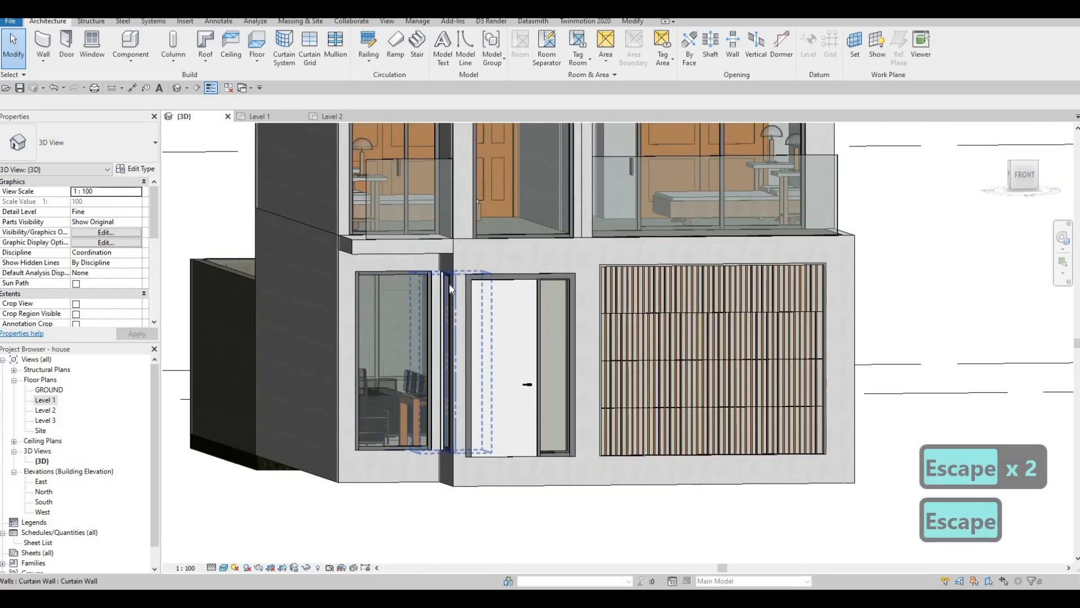
shift+middle_drag(402, 282, 427, 289)
scroll(440, 285, down, 3)
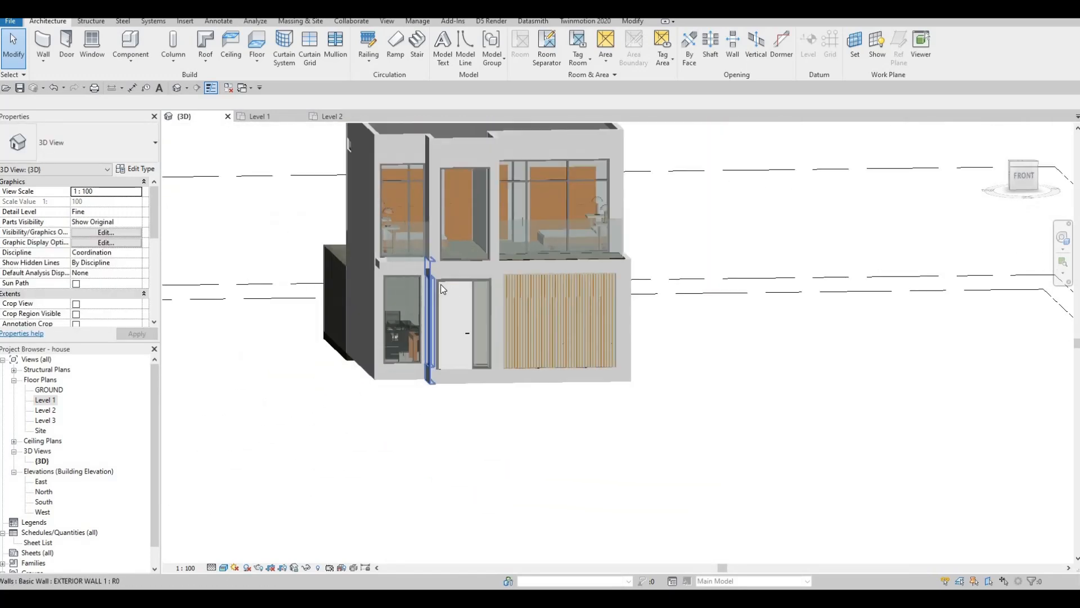
shift+middle_drag(450, 284, 441, 284)
scroll(462, 292, up, 2)
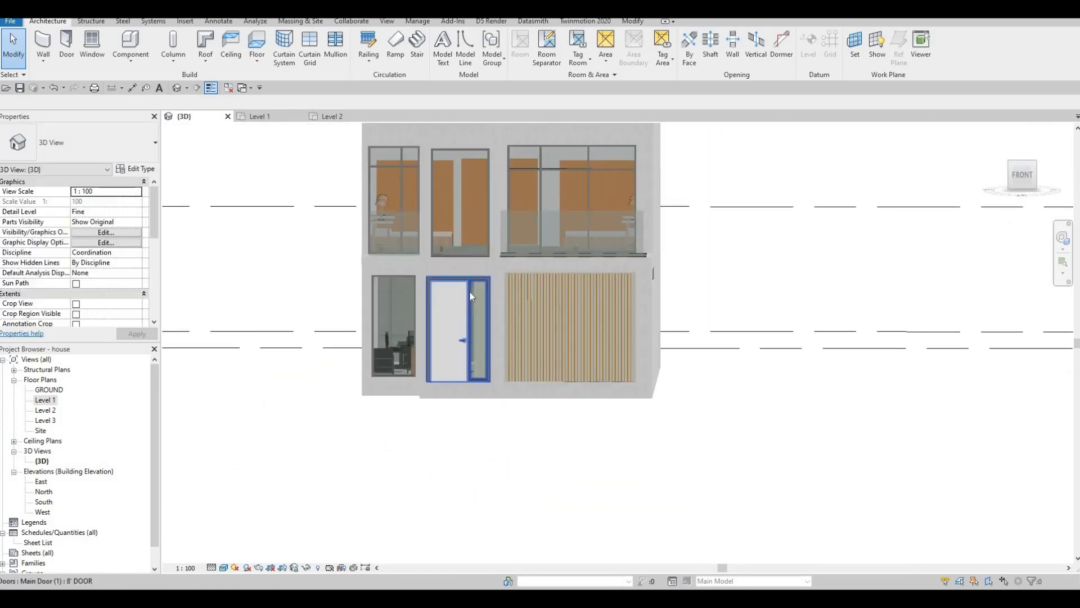
click(487, 300)
scroll(487, 300, up, 2)
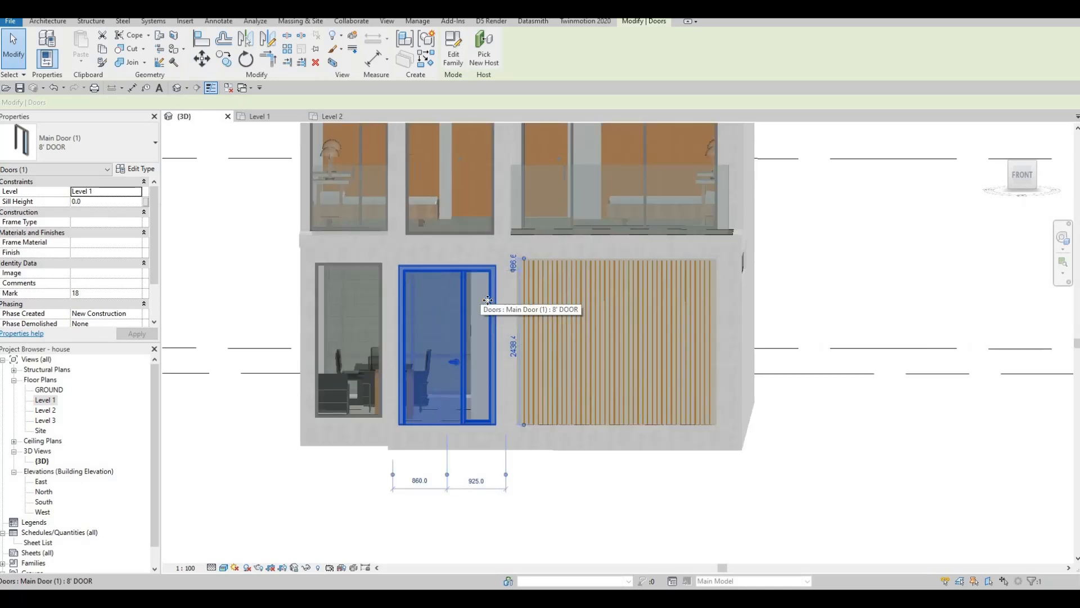
click(142, 169)
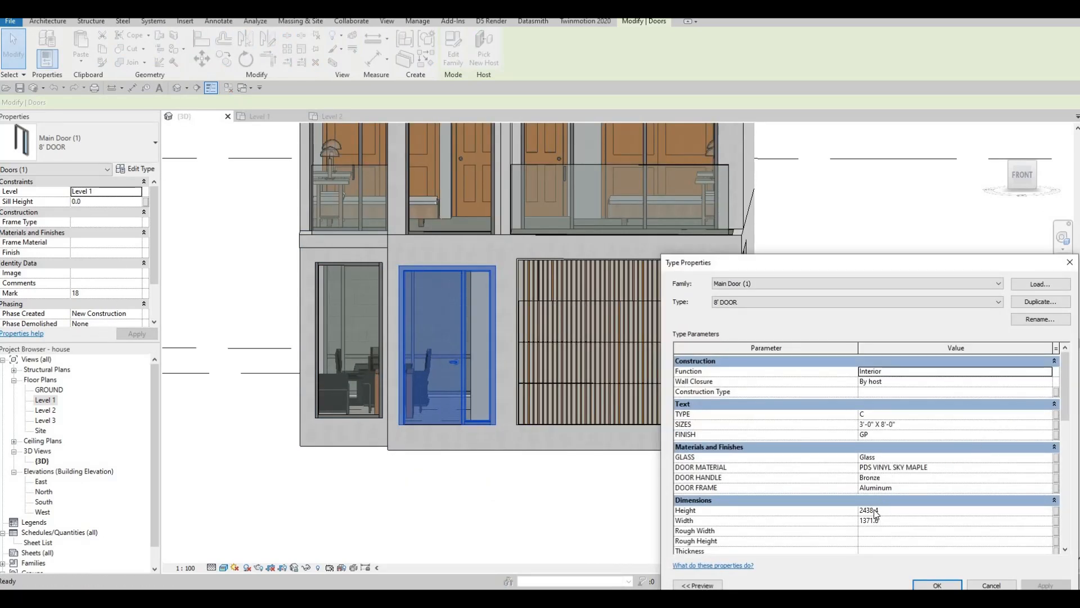
- Set the width of the 8' DOOR type to 1100 and apply it
click(902, 519)
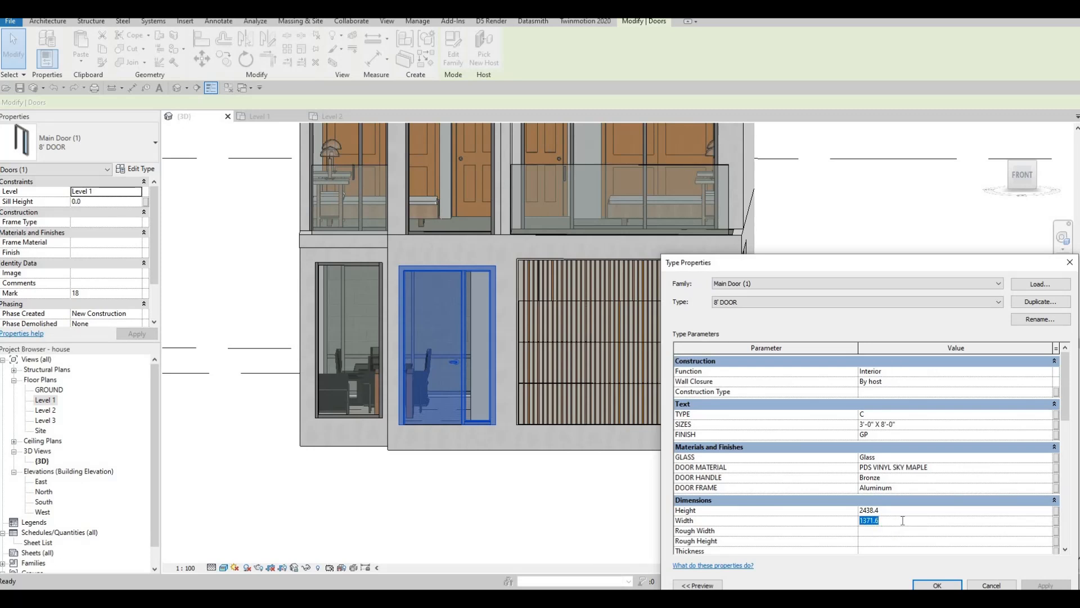
text(12)
key(BackSpace)
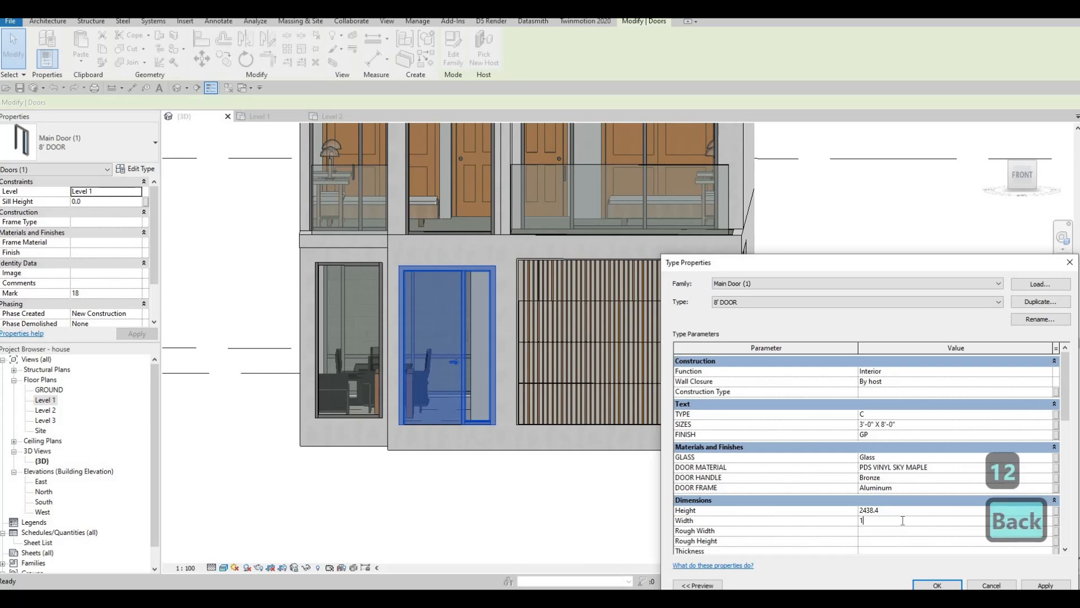
text(100)
key(Return)
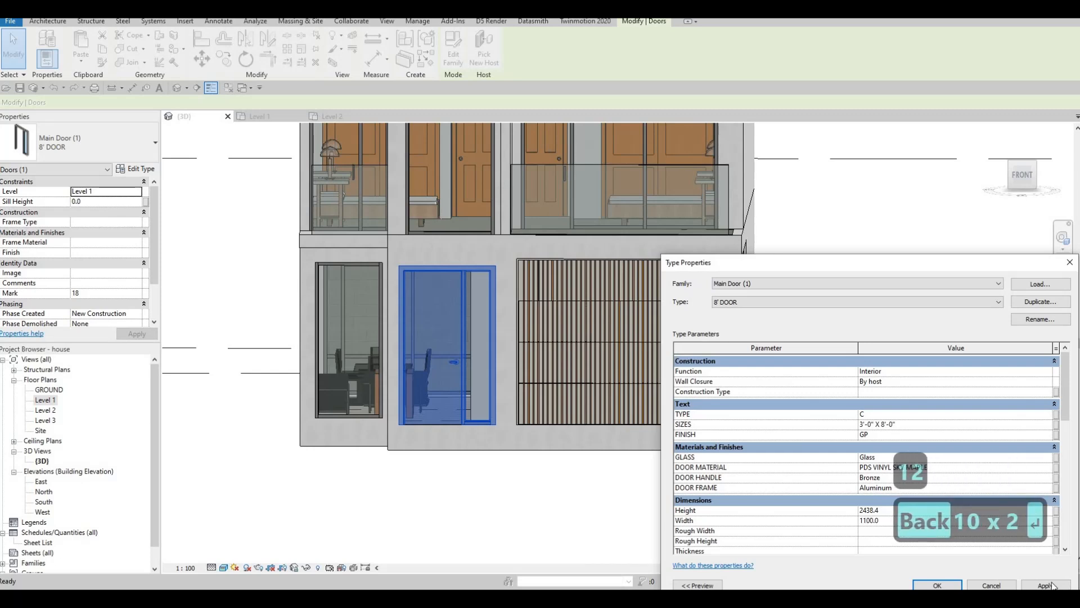
click(1053, 585)
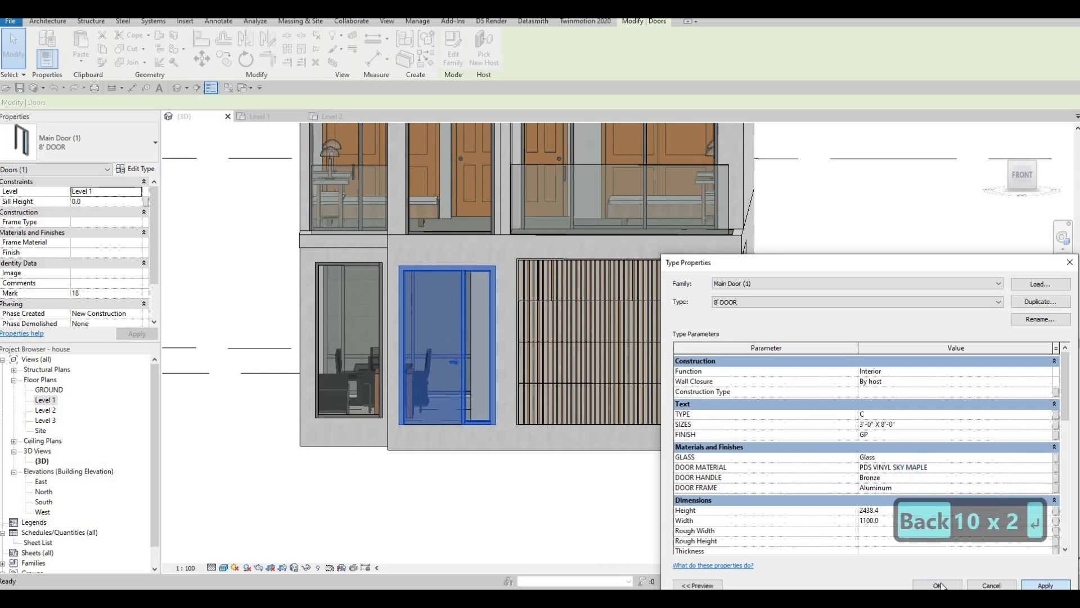
- Set the width of the 8' DOOR type to 1200 and confirm the type properties
click(881, 520)
double_click(861, 520)
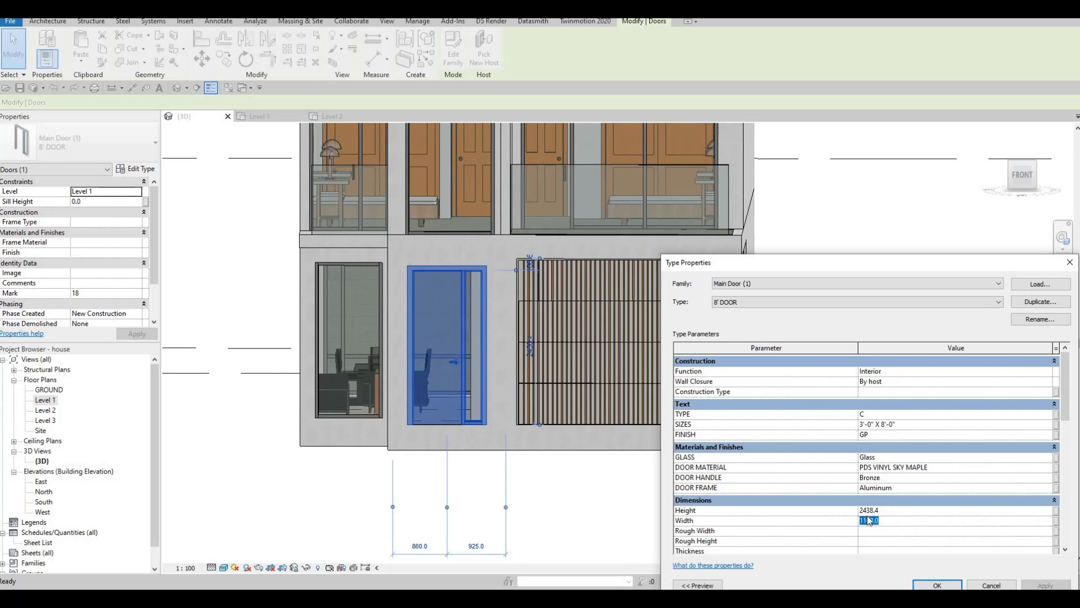
click(869, 520)
key(BackSpace)
text(2)
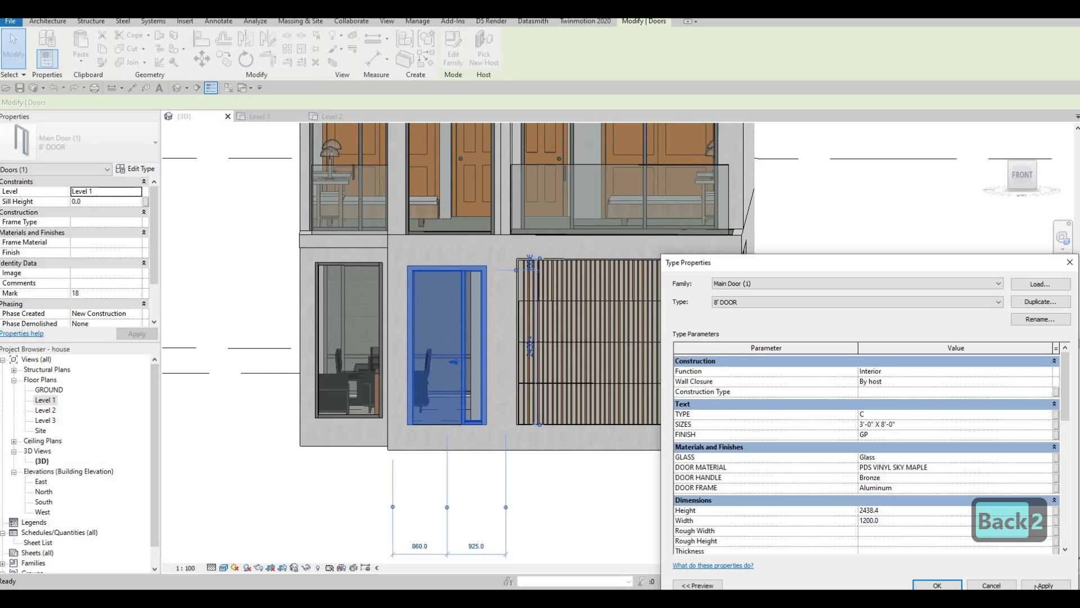
click(1037, 586)
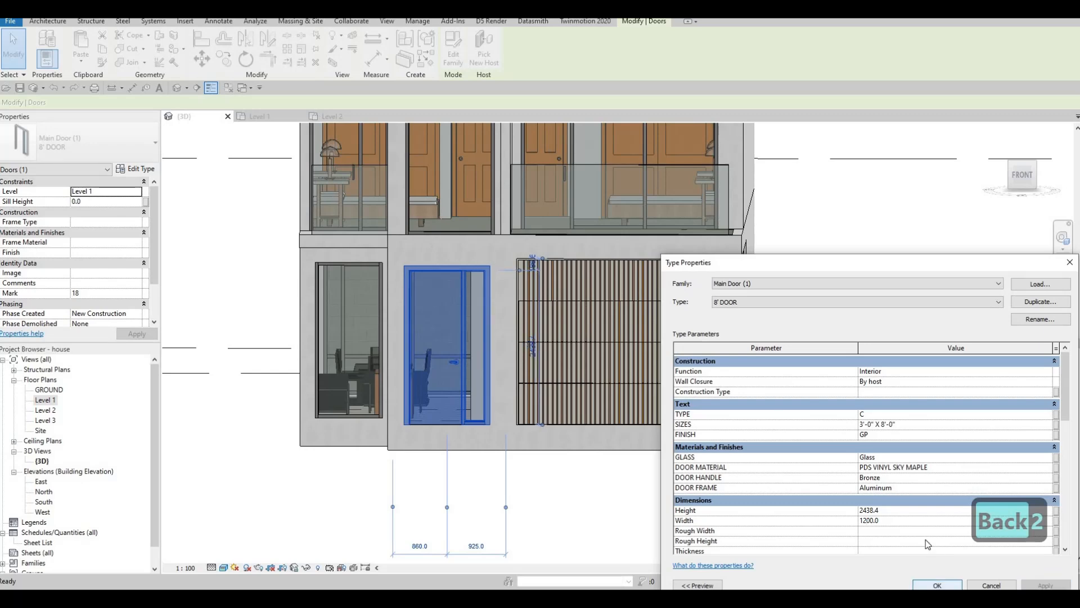
click(937, 585)
key(Escape)
- Examine the front facade in the South elevation and open the GROUND floor plan
middle_drag(655, 431, 487, 229)
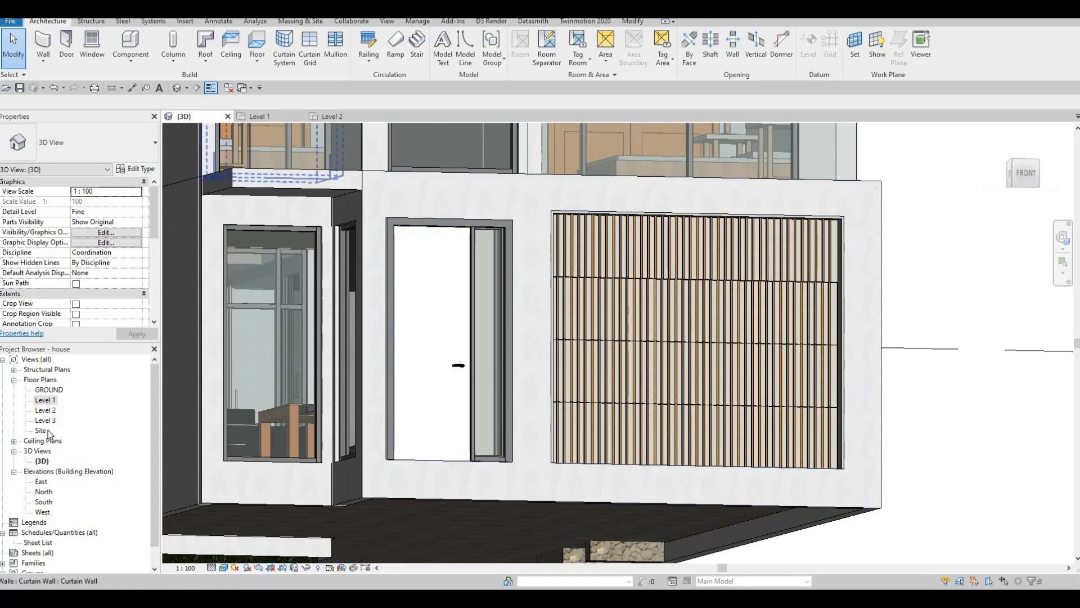
double_click(43, 502)
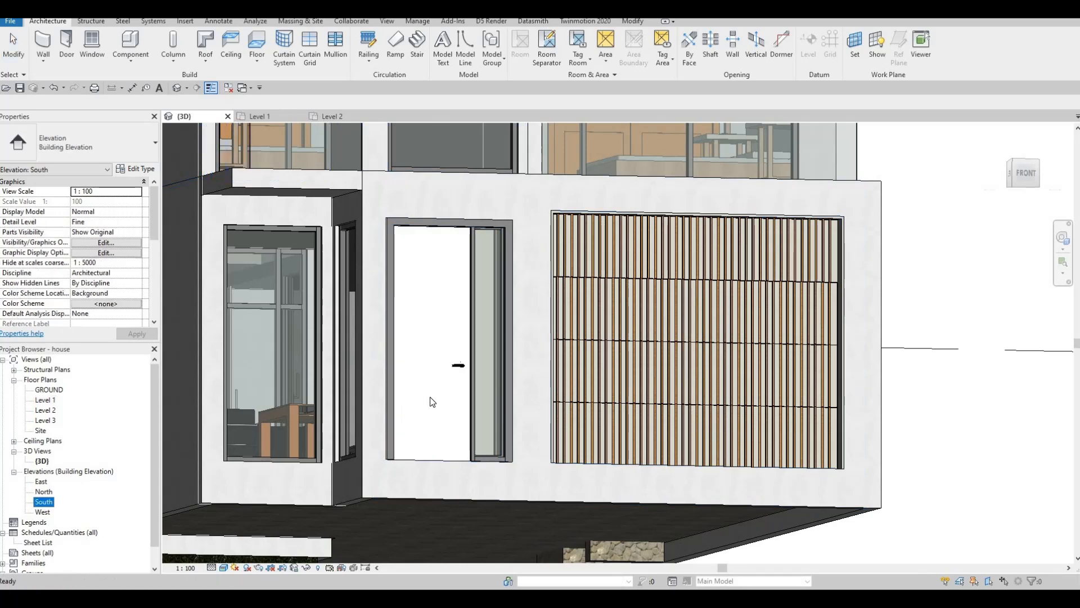
scroll(757, 432, up, 3)
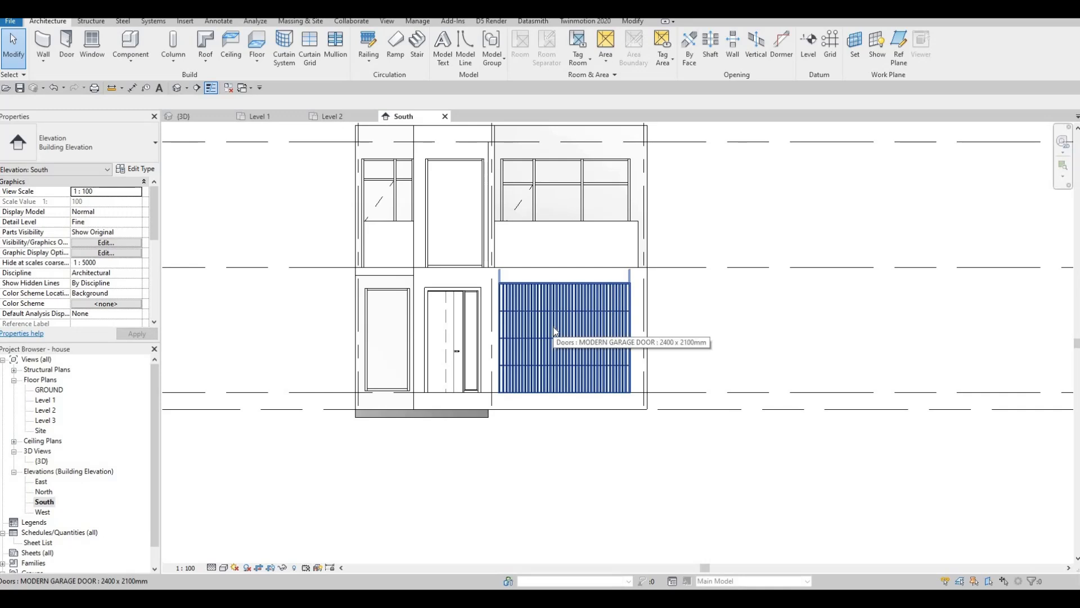
key(F1)
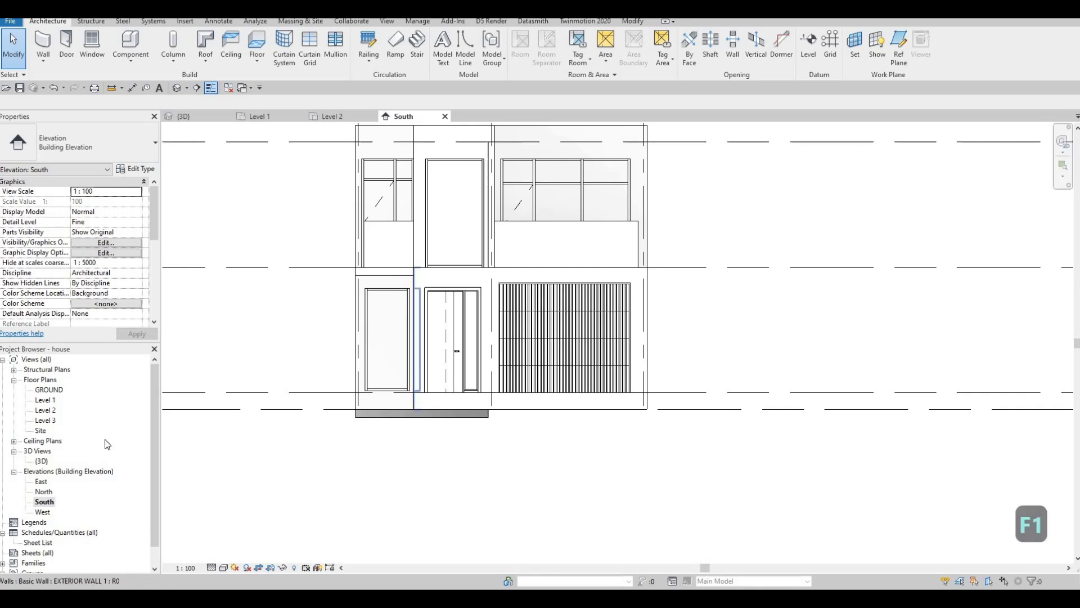
double_click(49, 390)
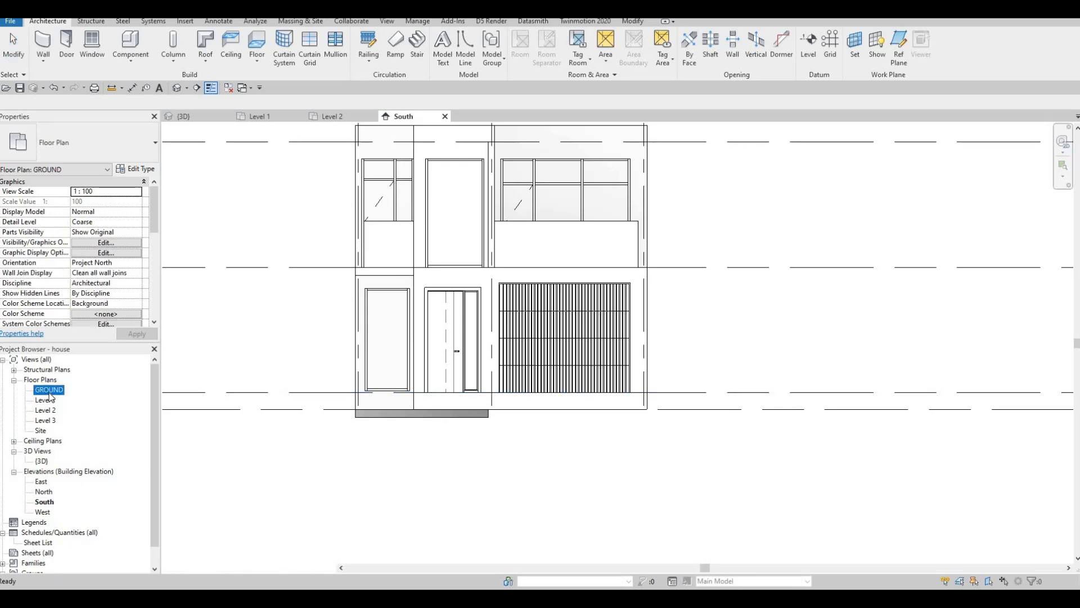
- Return to the 3D view and inspect the ground in front of the main entrance and the garage door
click(203, 117)
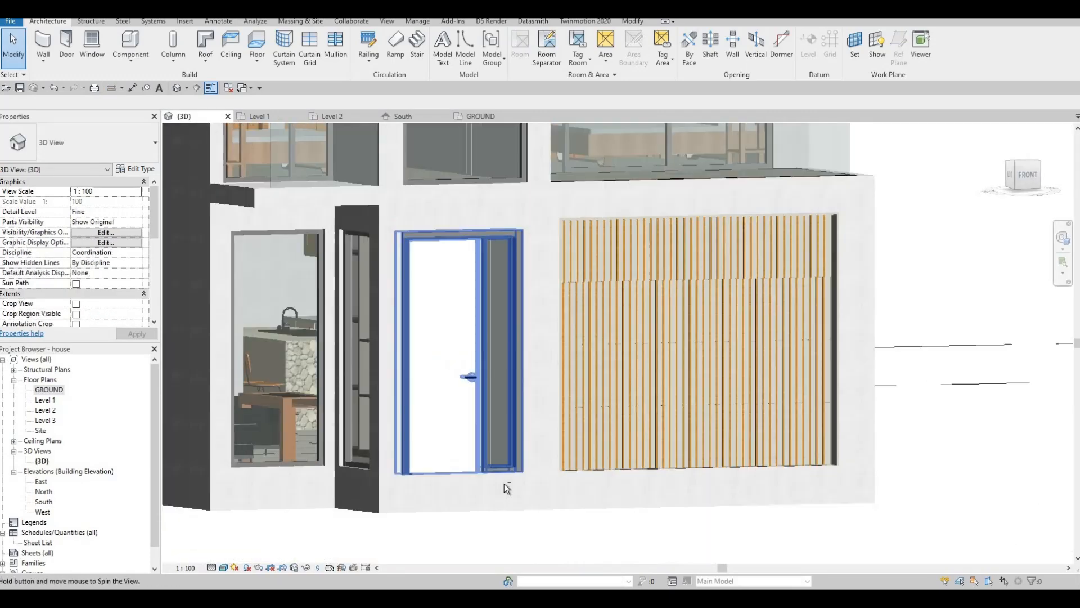
shift+middle_drag(504, 484, 493, 308)
middle_drag(509, 556, 591, 360)
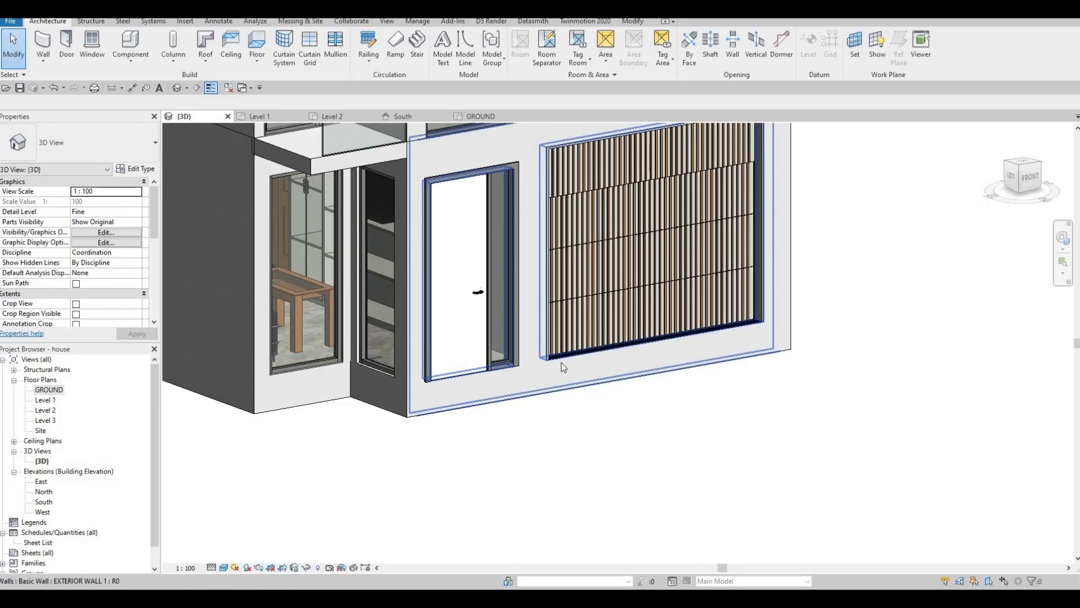
scroll(540, 393, down, 3)
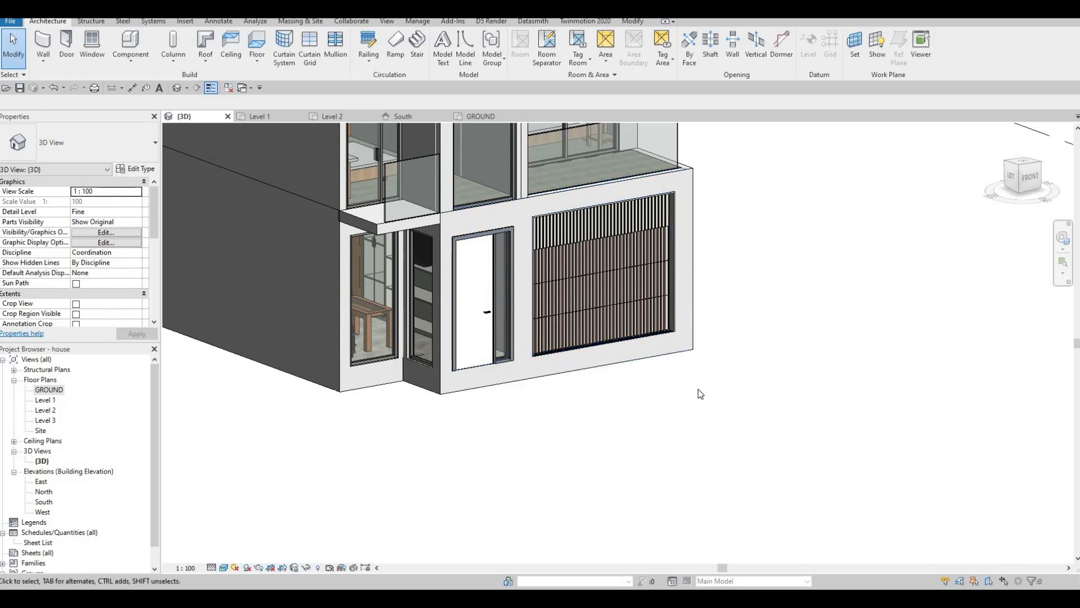
click(637, 333)
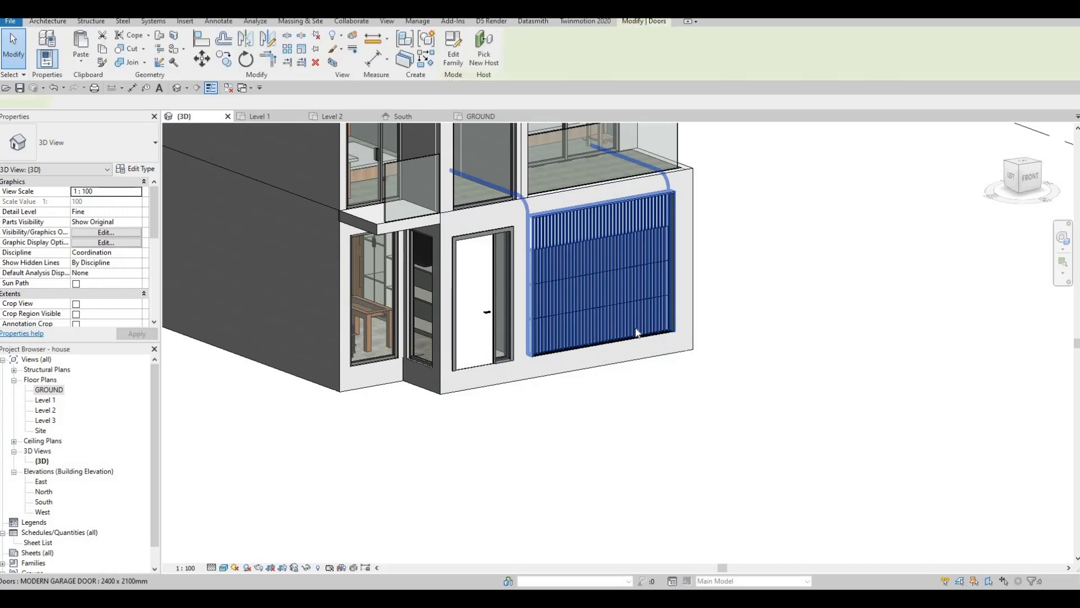
key(Escape)
key(Escape)
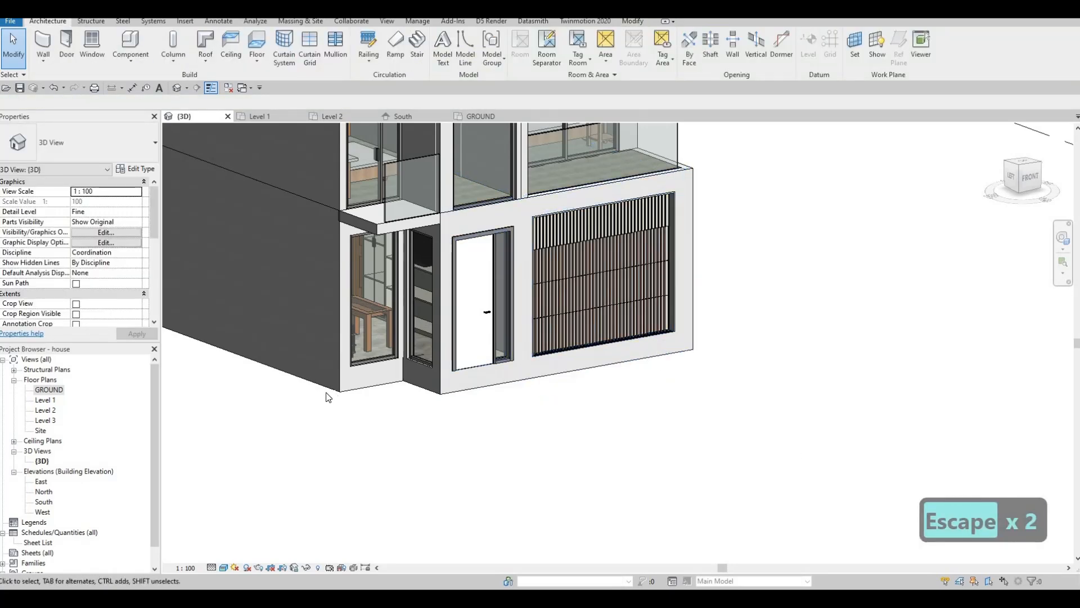
- Start a new floor on the Level 1 floor plan and duplicate the FLOOR 2 type as FLOOR 6
double_click(41, 400)
middle_drag(624, 441, 480, 227)
scroll(479, 226, down, 2)
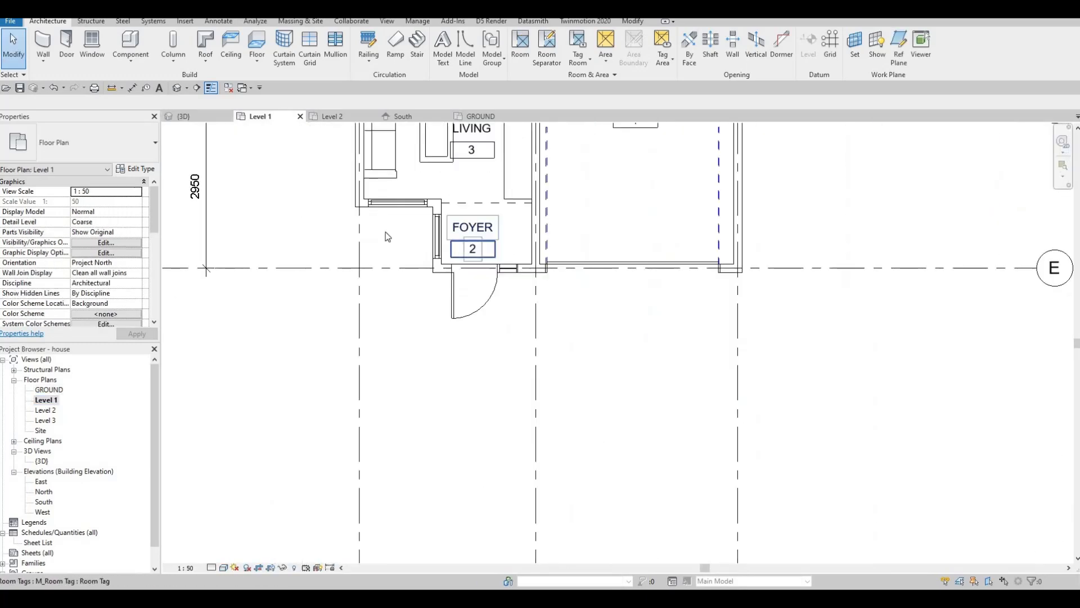
middle_drag(577, 266, 484, 269)
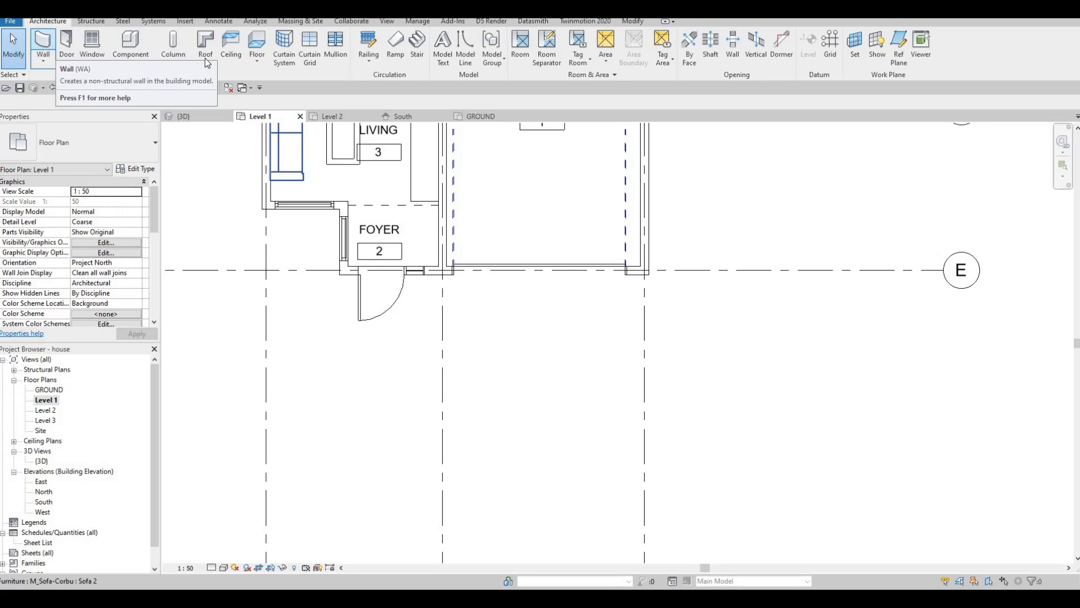
click(257, 44)
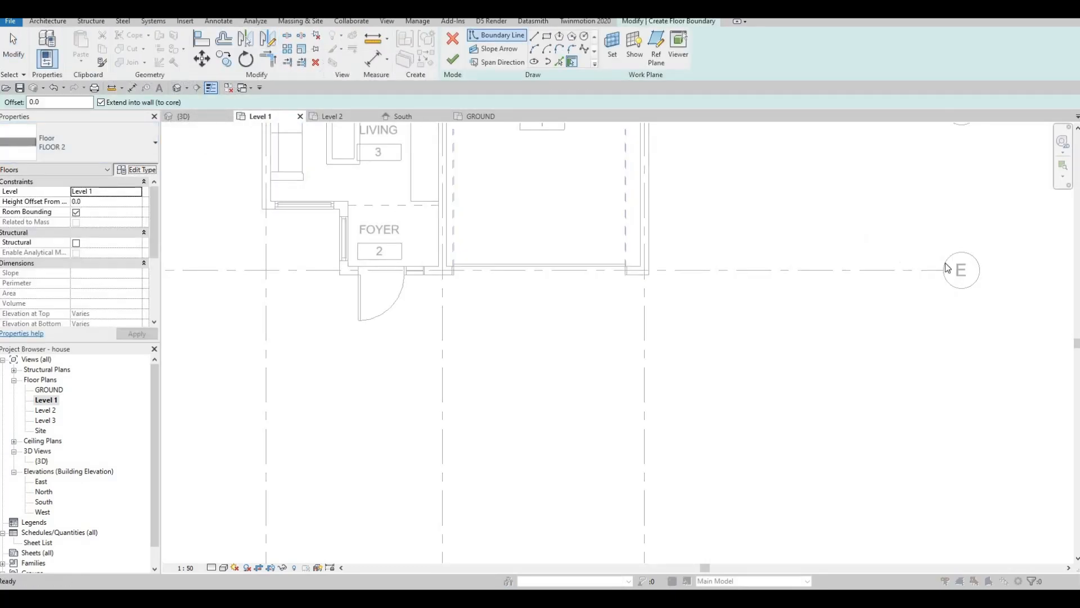
click(1034, 303)
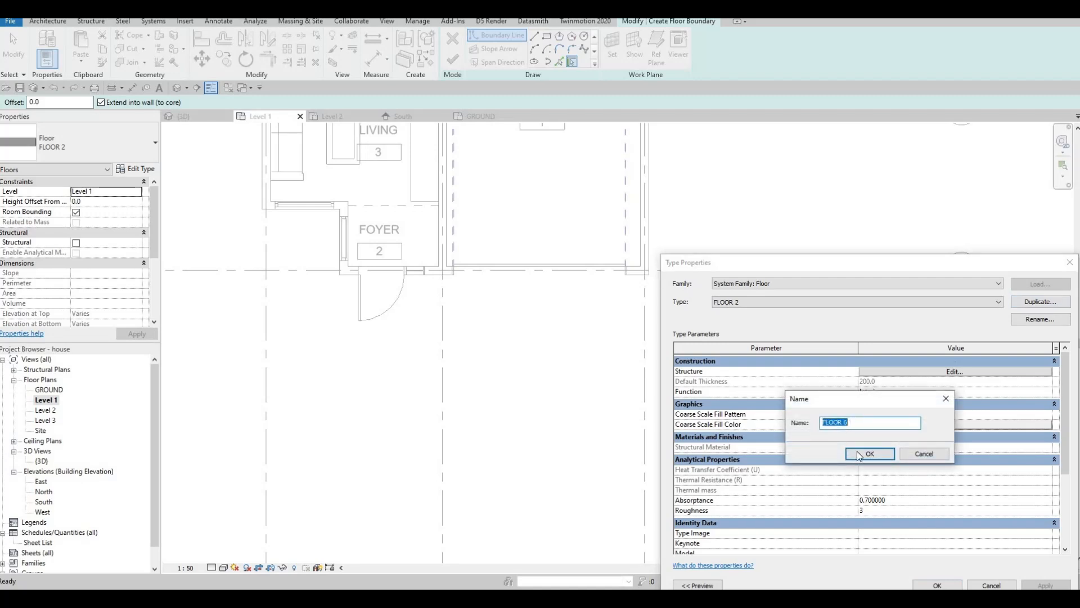
click(857, 456)
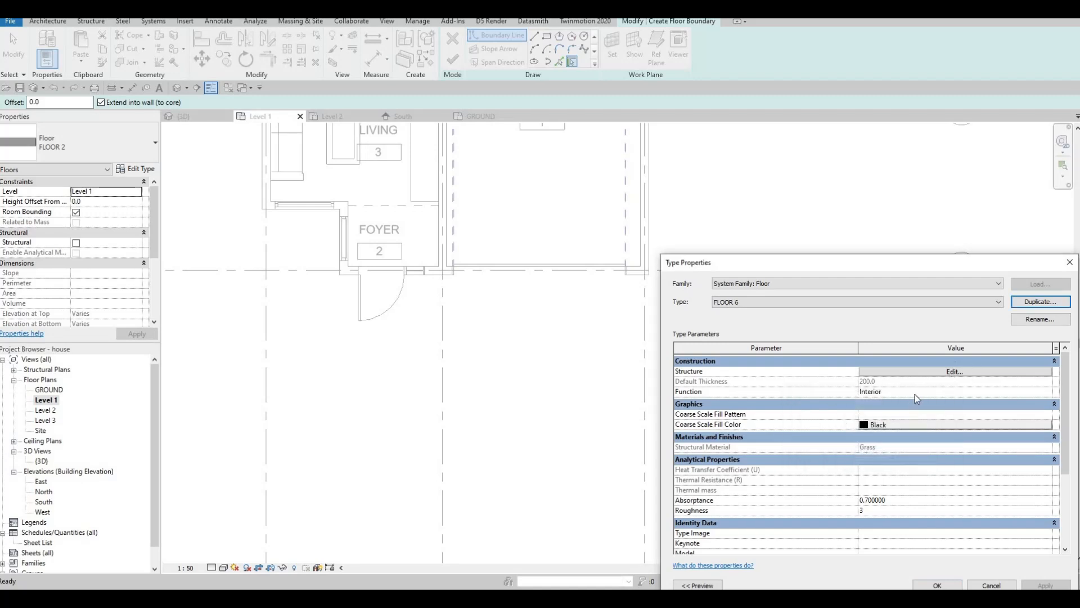
- Assign Concrete, C16/20 from the AEC Materials library to FLOOR 6's structure layer and confirm the type properties
click(935, 372)
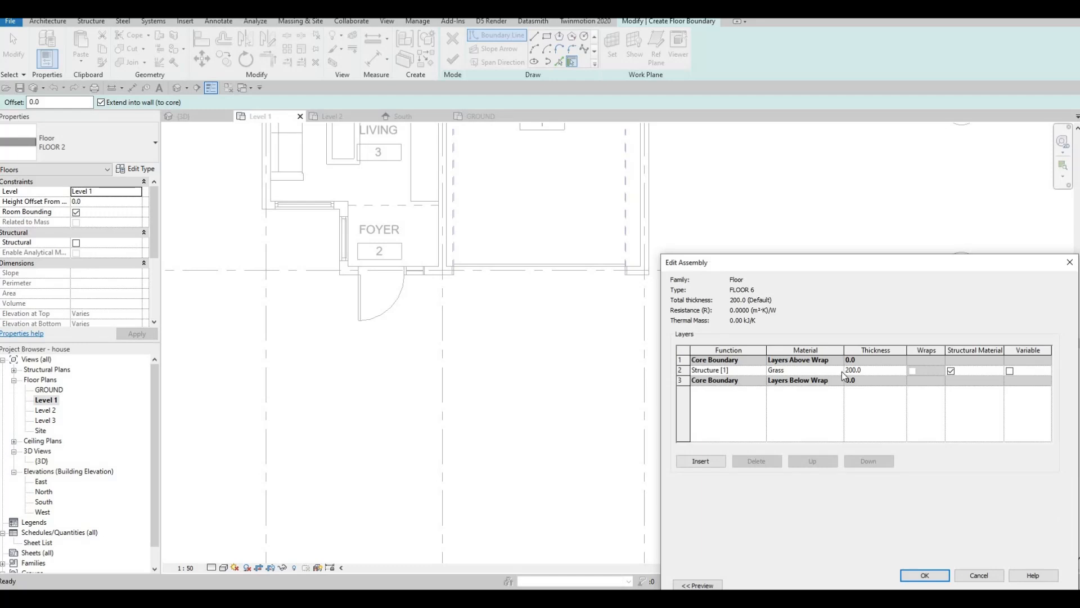
click(839, 372)
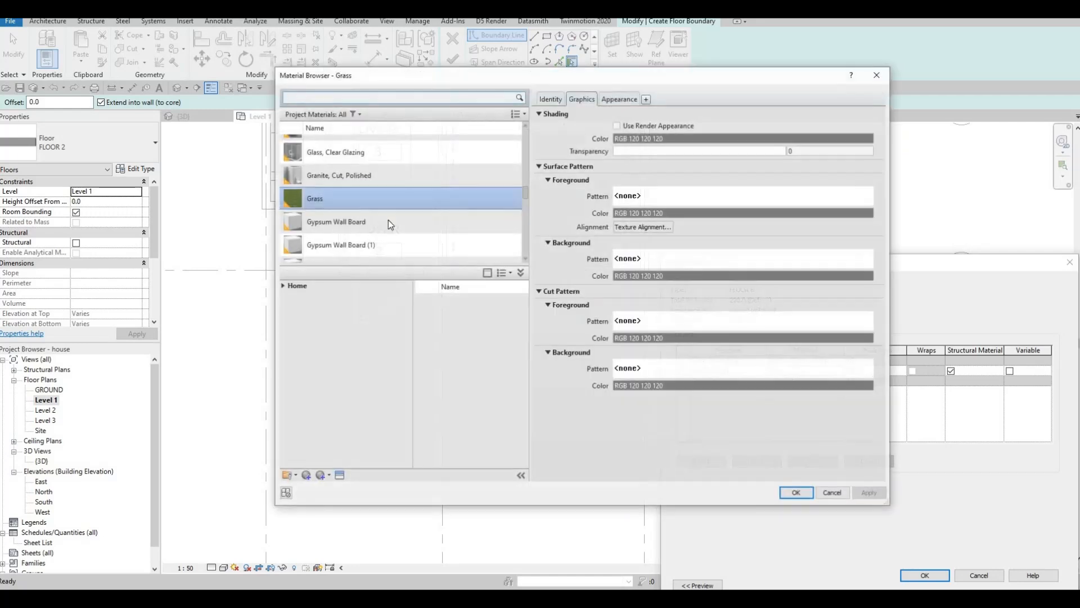
click(282, 287)
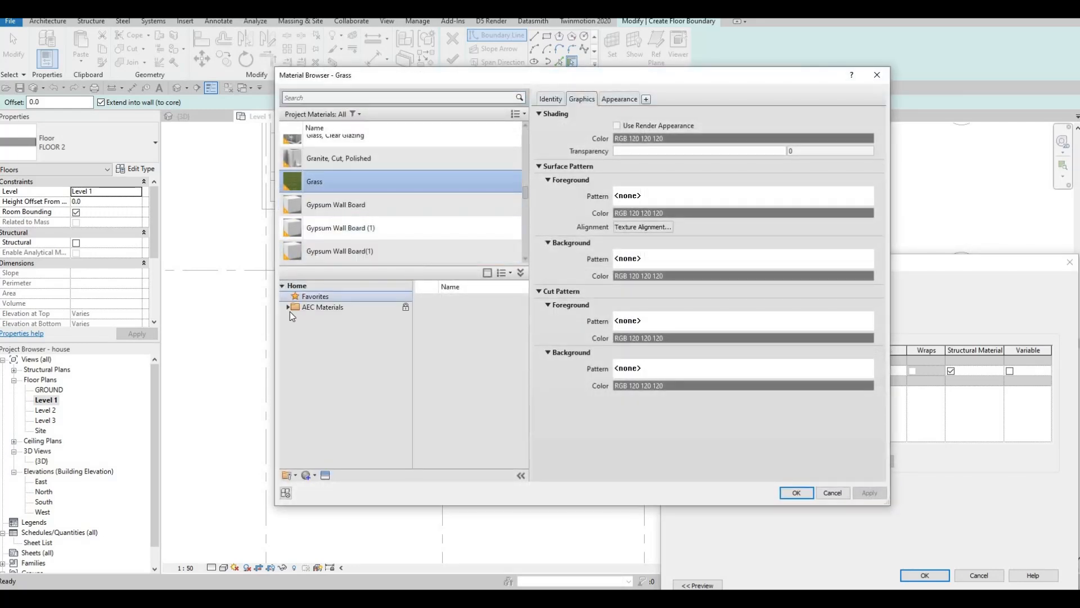
click(288, 308)
click(338, 339)
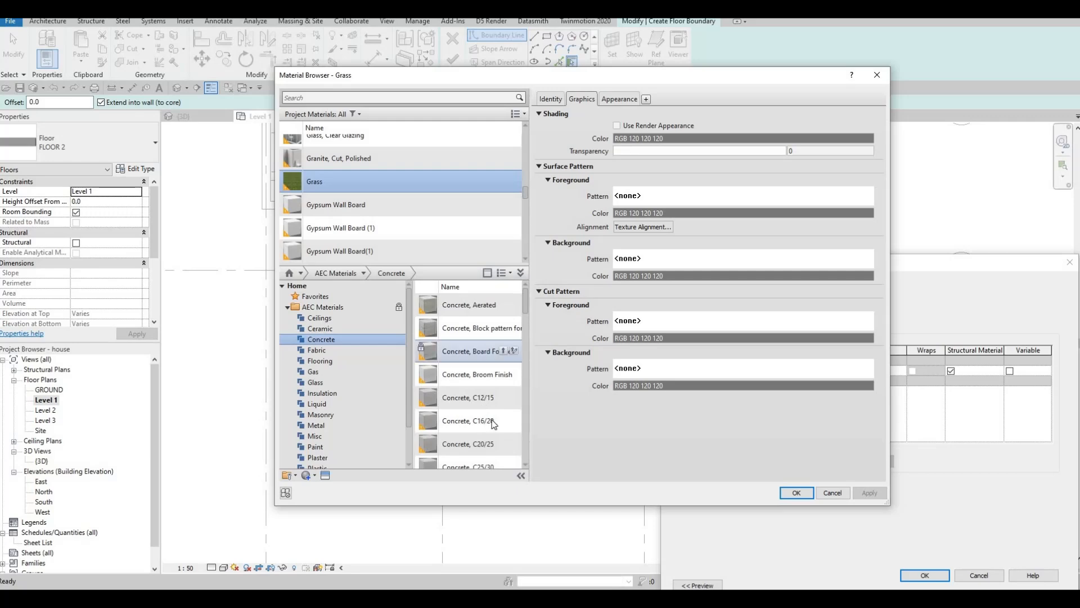
click(502, 420)
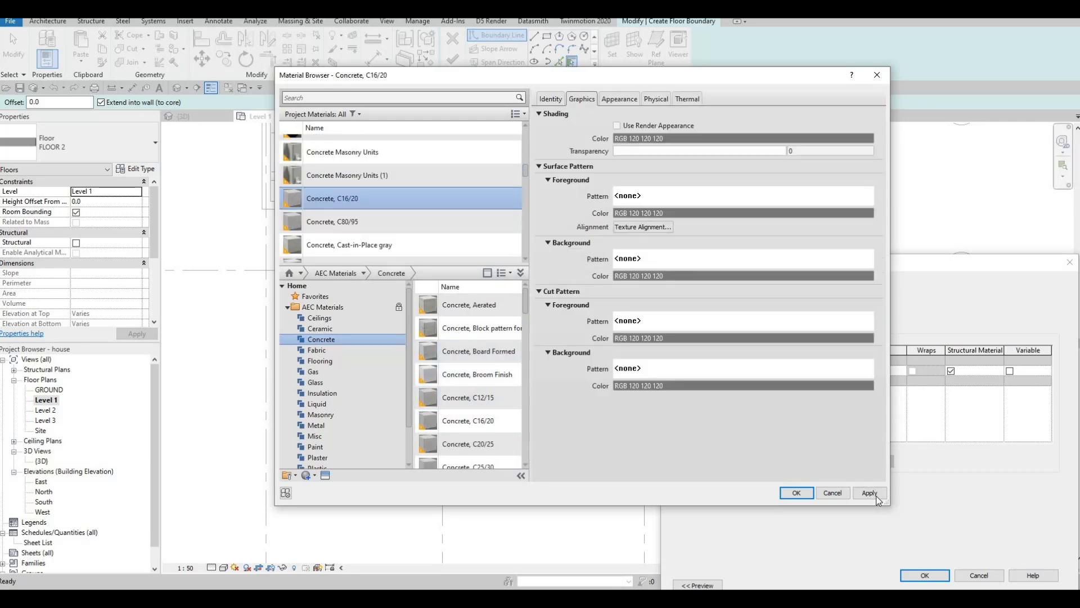
click(869, 492)
click(796, 493)
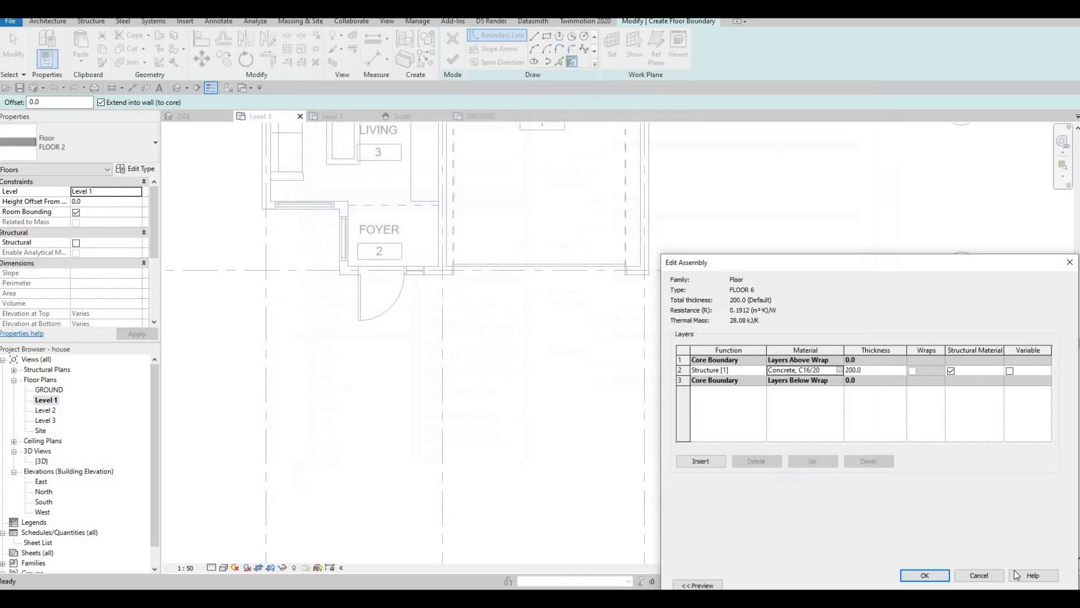
click(926, 574)
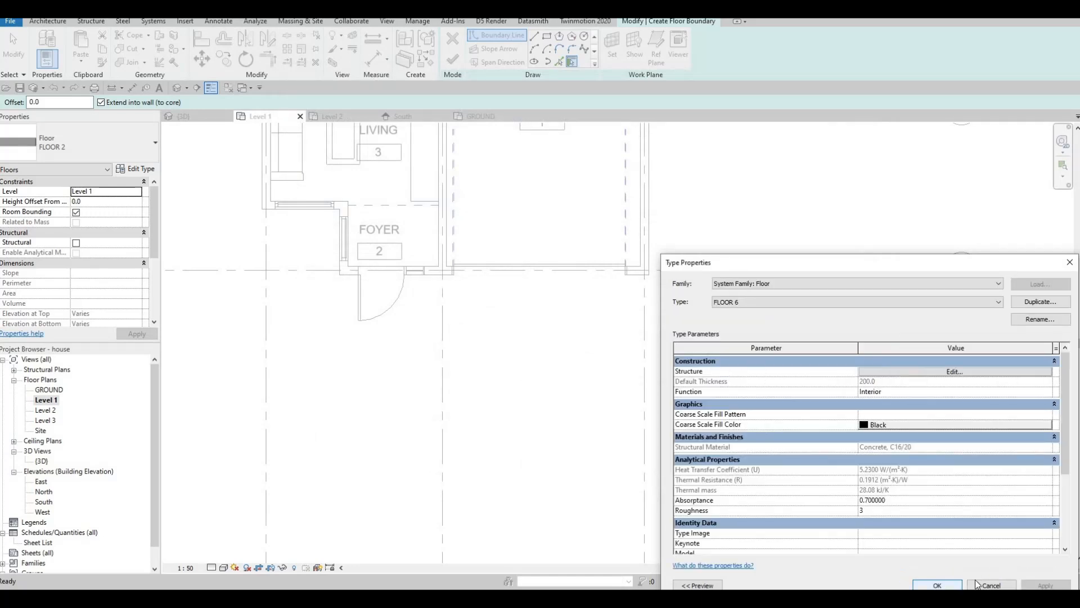
key(Return)
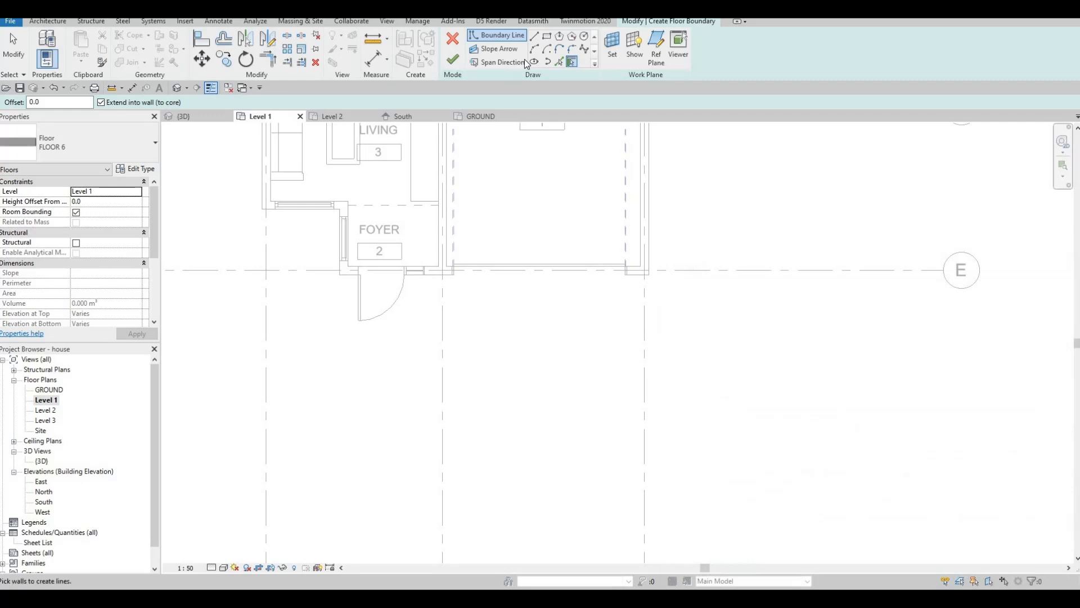
- Sketch a rectangular floor boundary about 6910 mm wide in front of the house and add boundary lines along the recessed Living and Foyer walls
click(649, 276)
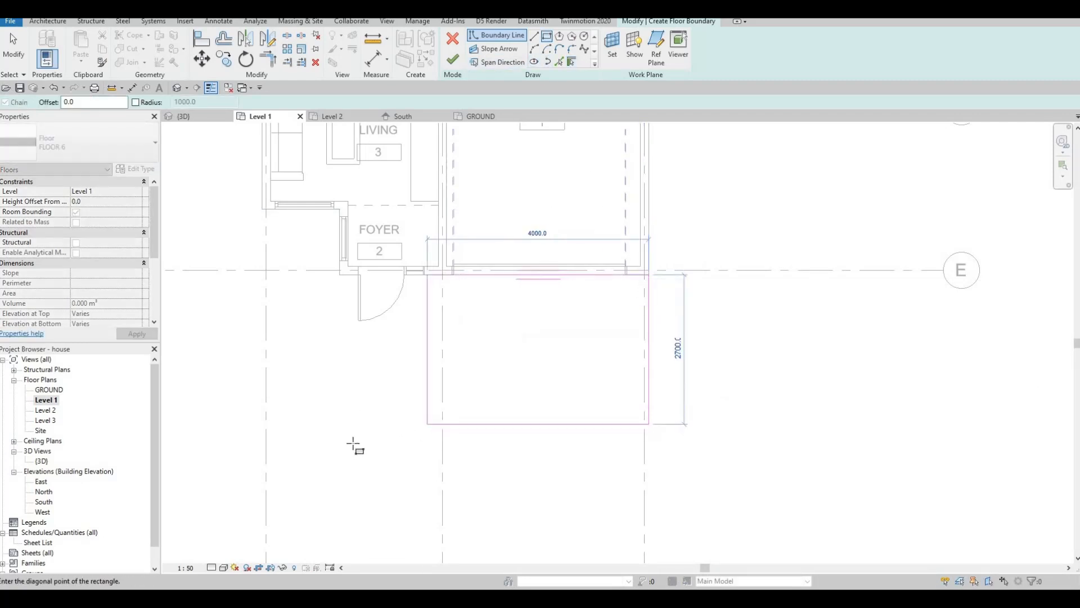
click(267, 465)
key(Escape)
key(Escape)
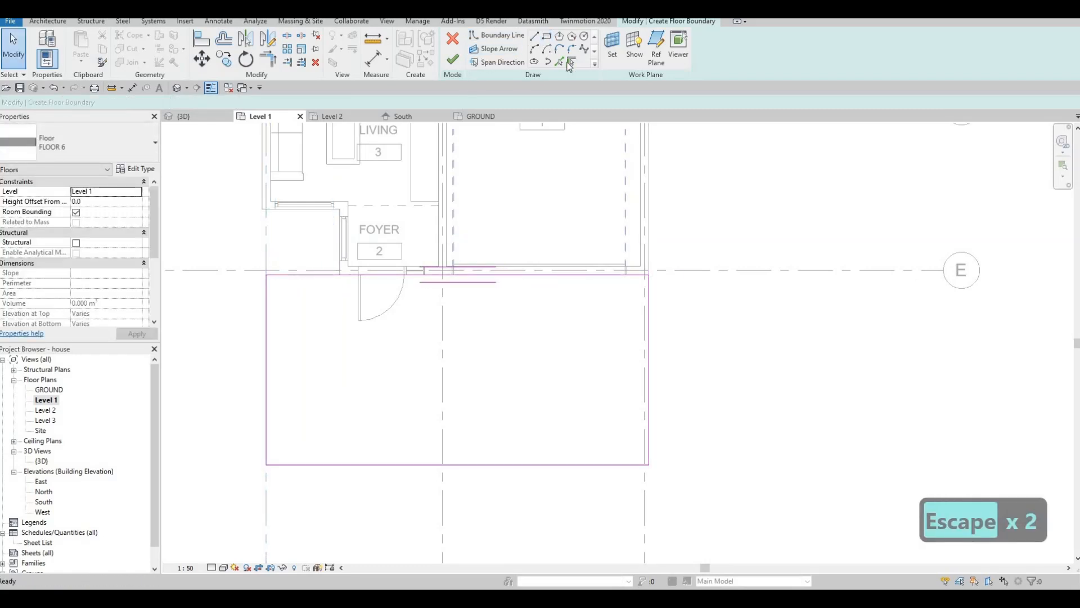
click(559, 62)
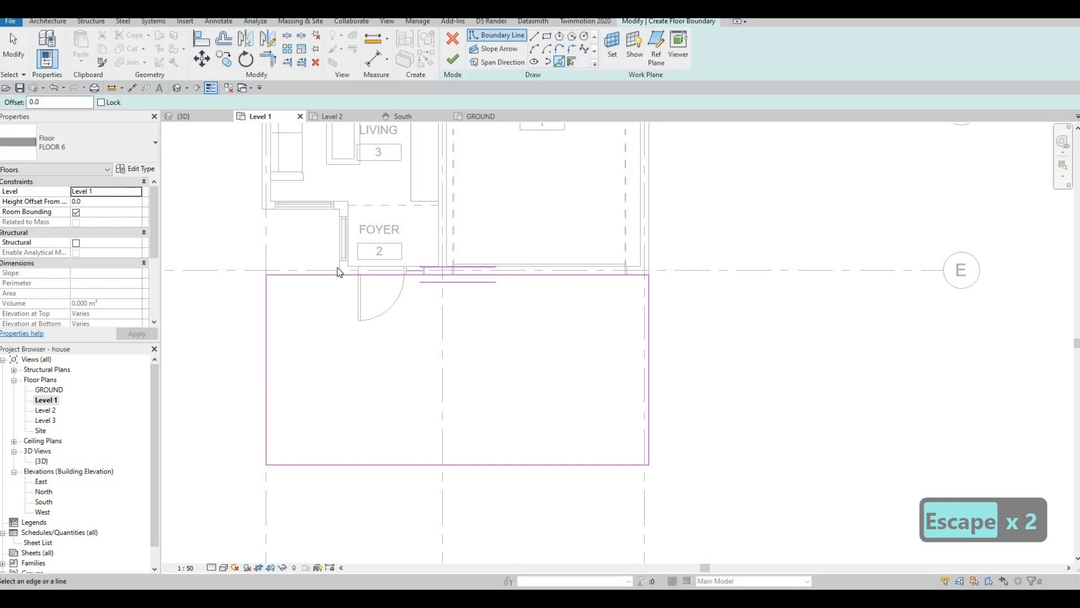
click(269, 210)
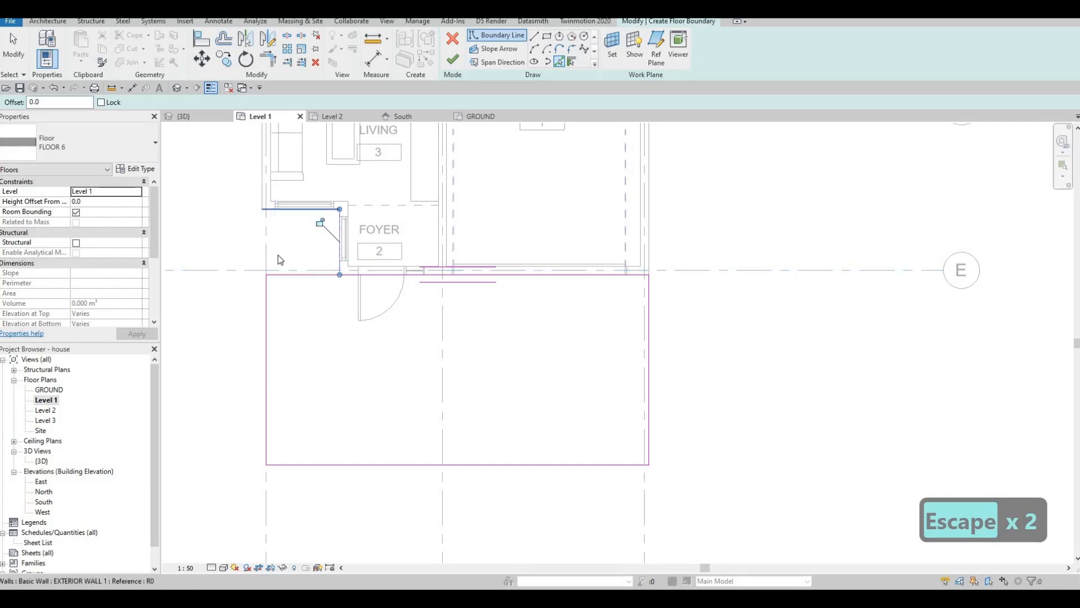
- Draw boundary lines about 1500 mm in front of the entrance wall, 3185 mm across to the middle grid line and out to the rectangle's front edge
click(534, 35)
key(Escape)
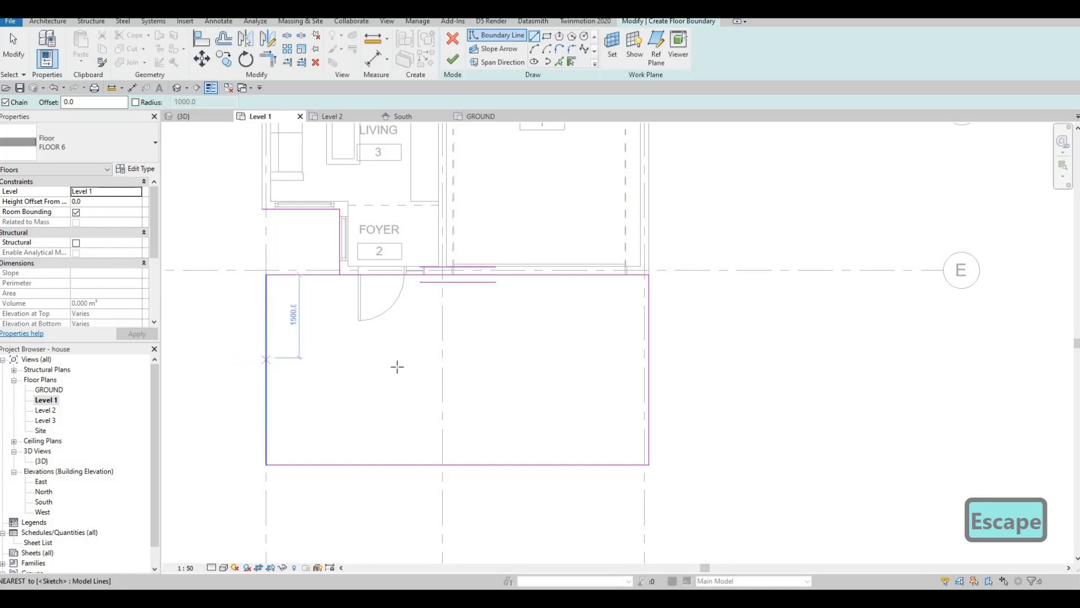
click(440, 422)
click(442, 464)
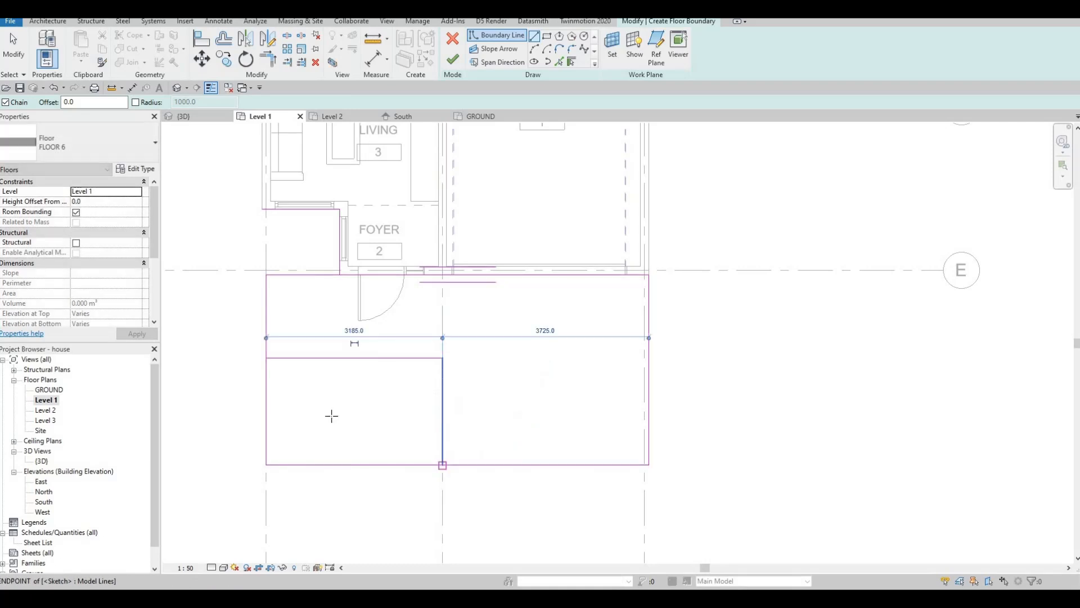
- Trim the rectangle's side and front edges to the new lines, cutting the front corner out of the floor boundary
key(Escape)
key(Escape)
key(Escape)
key(t)
key(r)
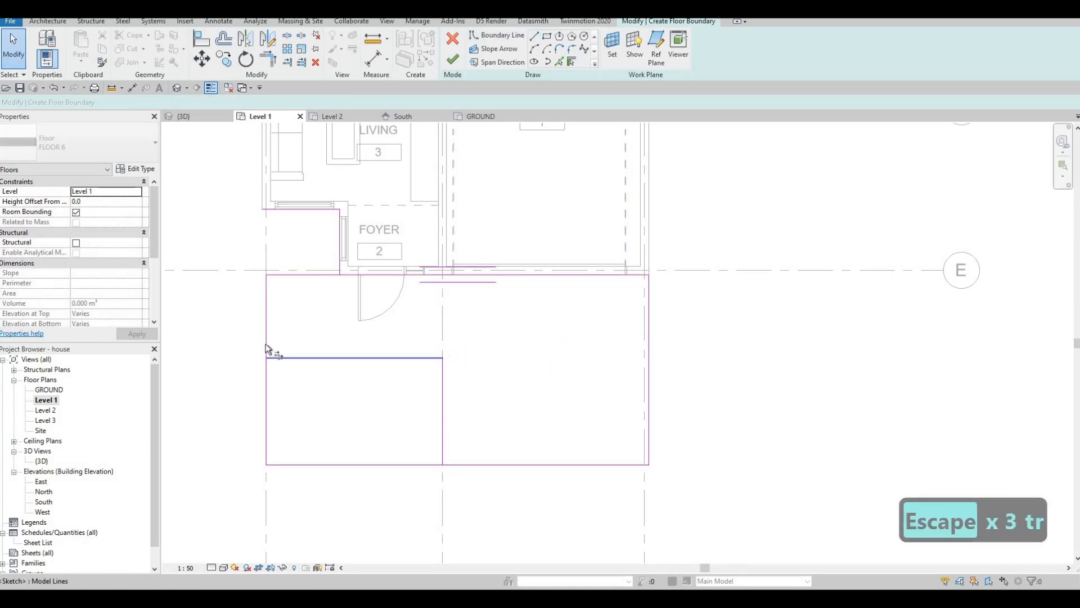
click(266, 345)
click(443, 426)
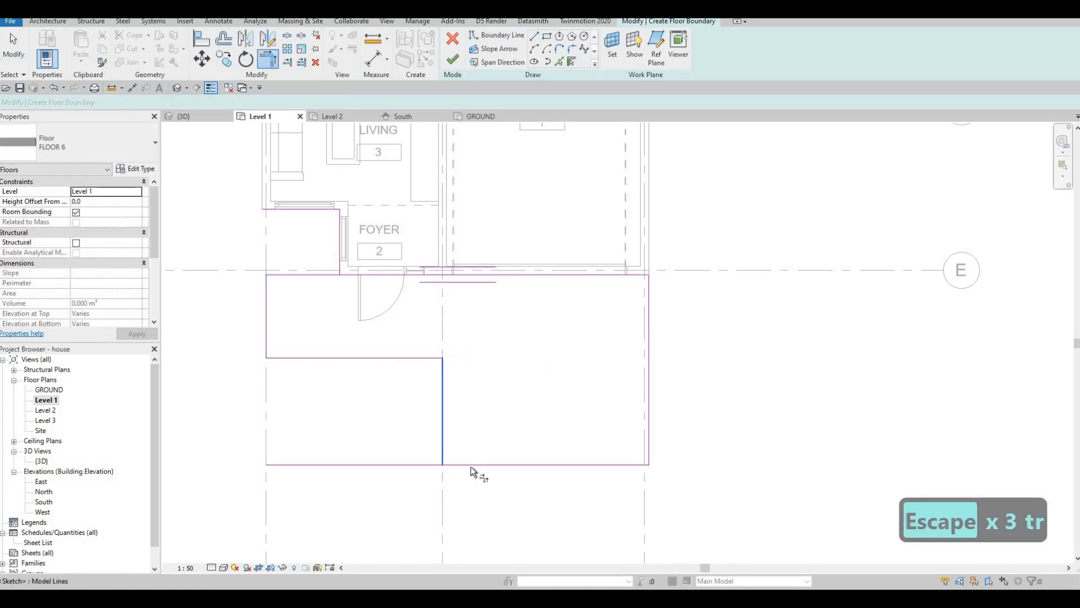
click(470, 466)
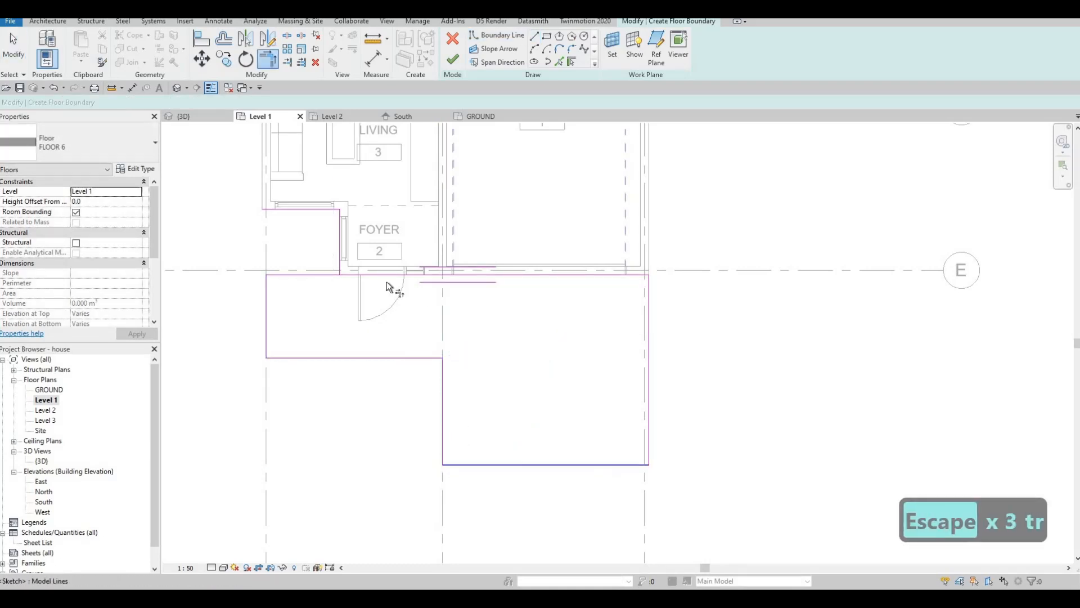
- Trim the boundary to follow the recess beside the Foyer into one closed loop and finish the floor
click(350, 274)
click(341, 254)
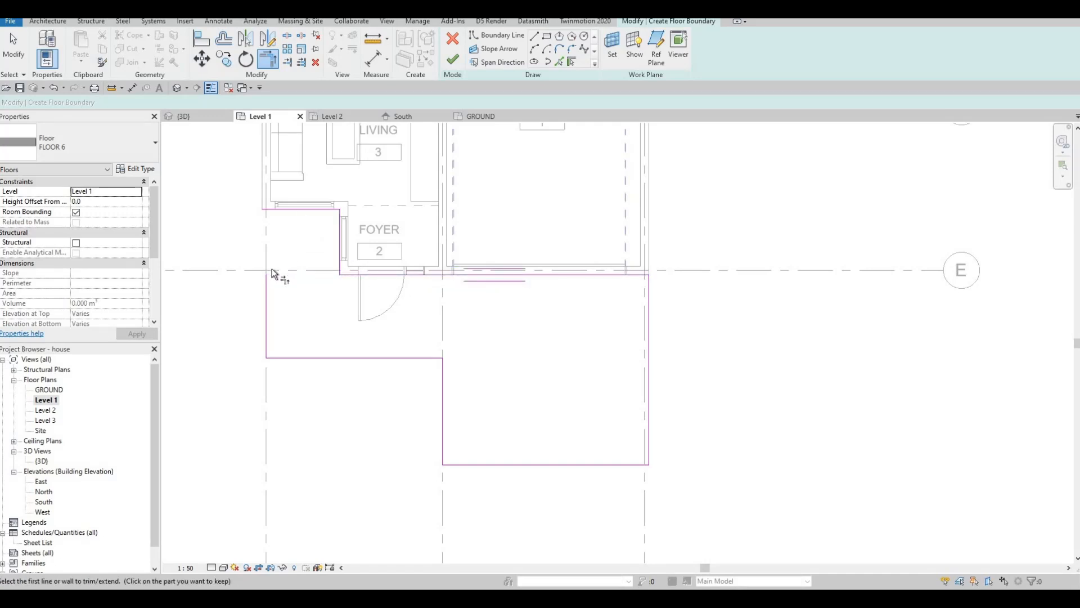
click(276, 209)
click(266, 287)
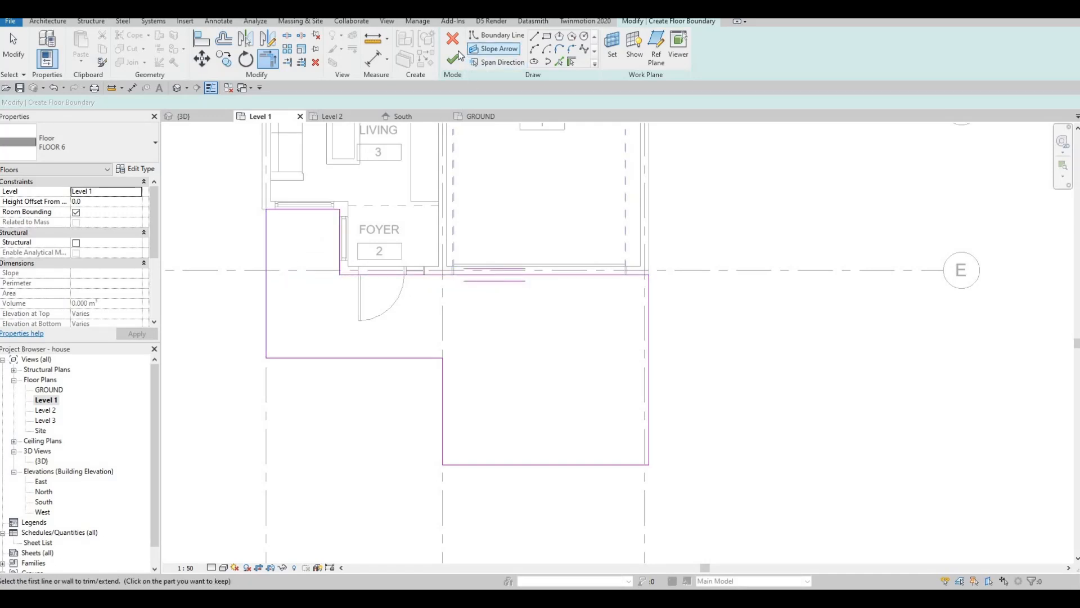
click(454, 56)
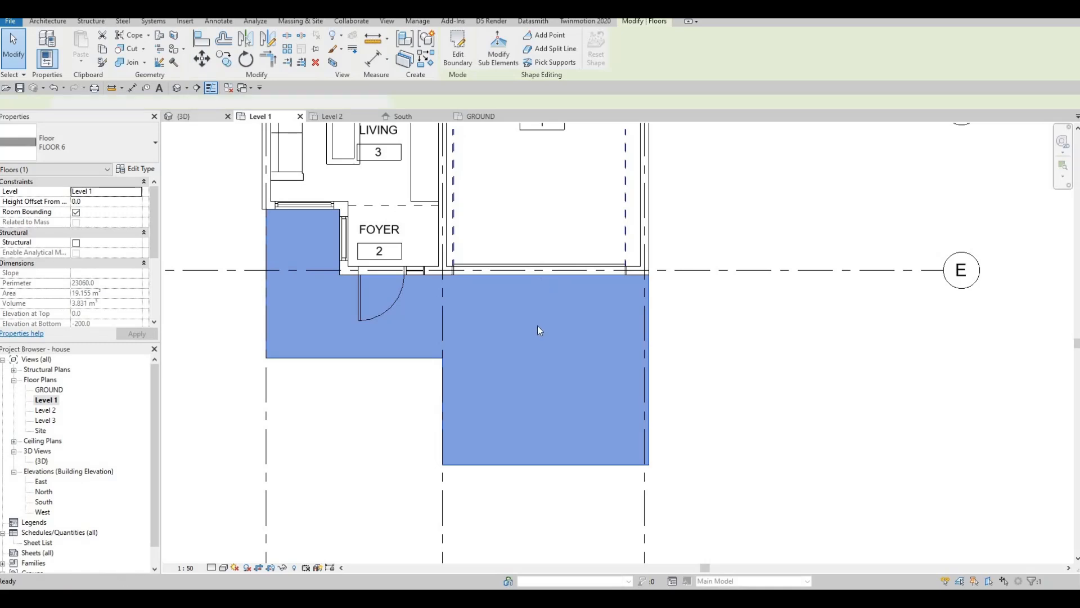
- Check the new entrance floor in the 3D view, select it and open the GROUND floor plan with it selected
key(ctrl+Tab)
key(Escape)
middle_drag(513, 390, 531, 346)
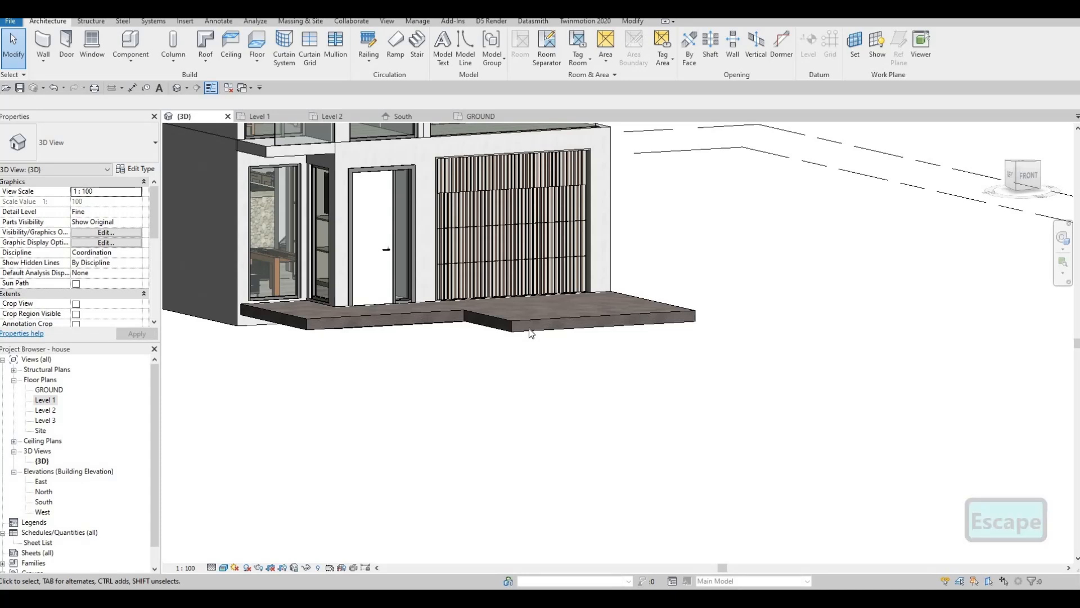
click(531, 333)
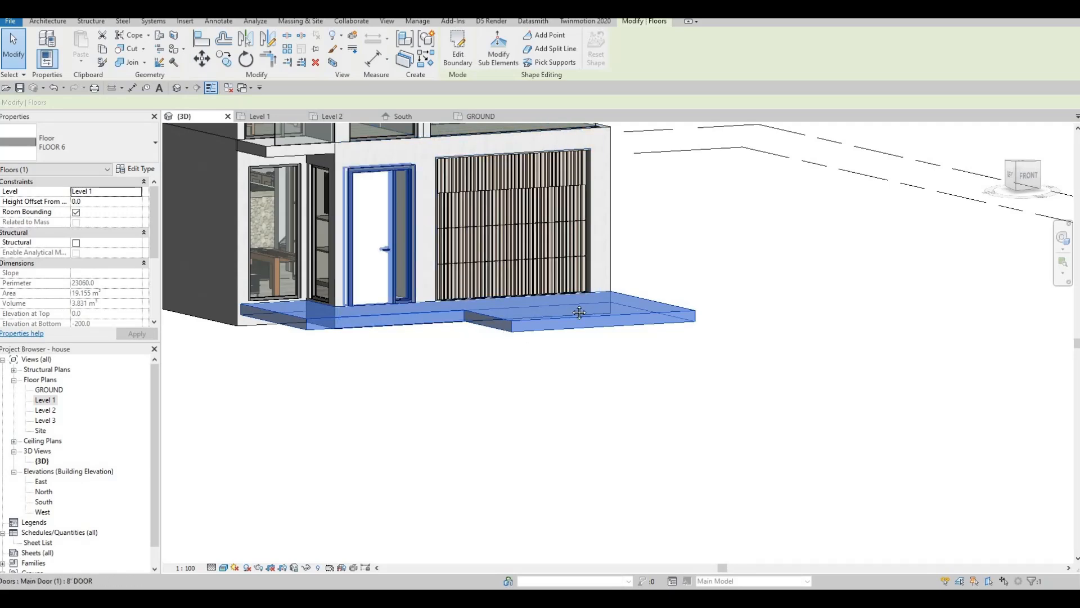
shift+middle_drag(661, 356, 555, 339)
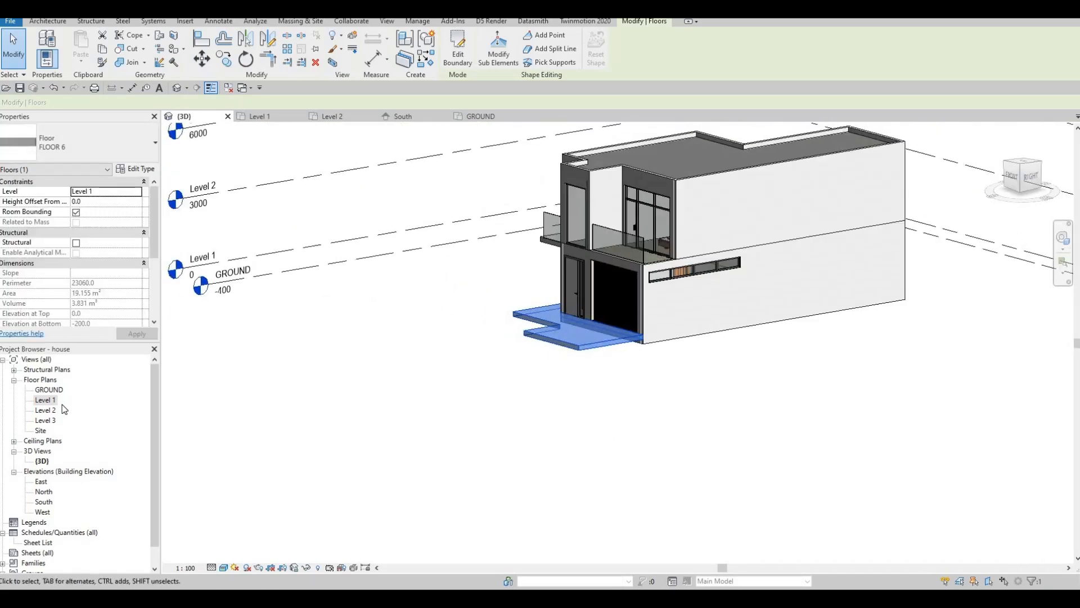
double_click(48, 389)
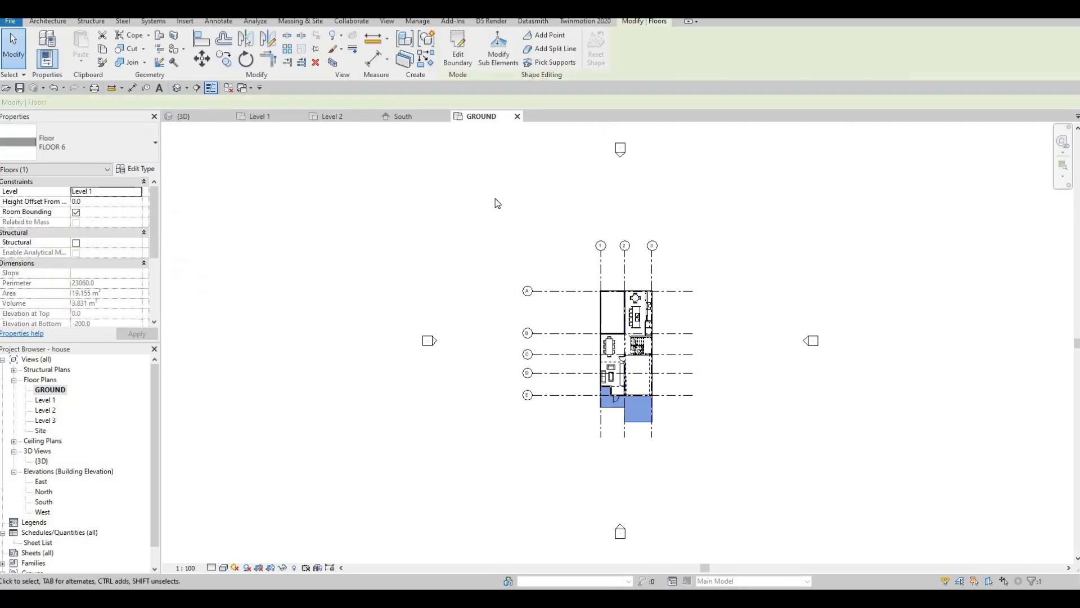
middle_drag(558, 342, 491, 209)
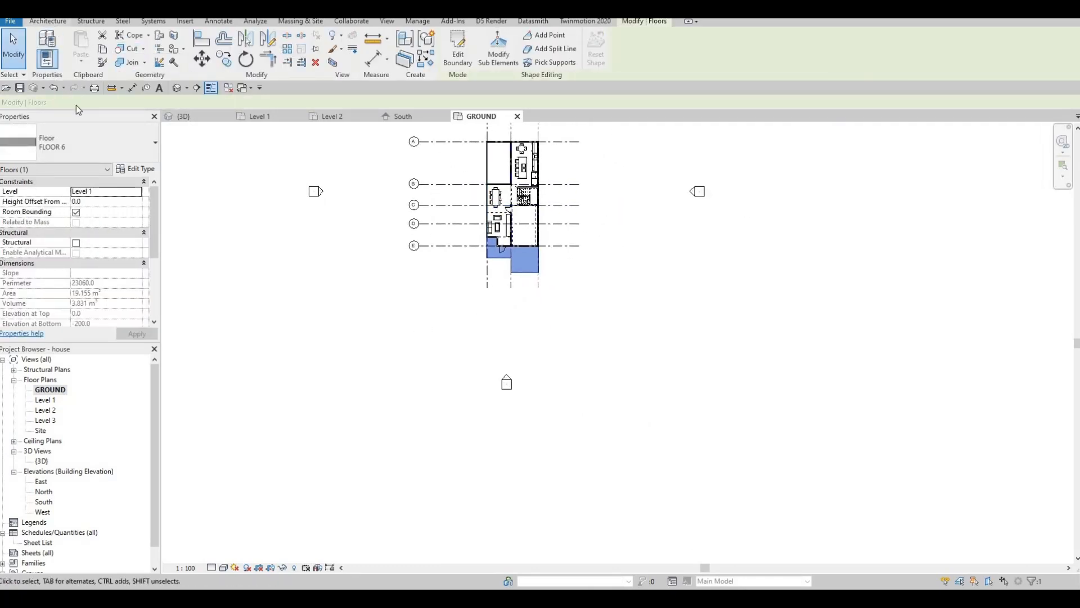
- Duplicate the selected entrance floor's type as FLOOR 7
click(142, 180)
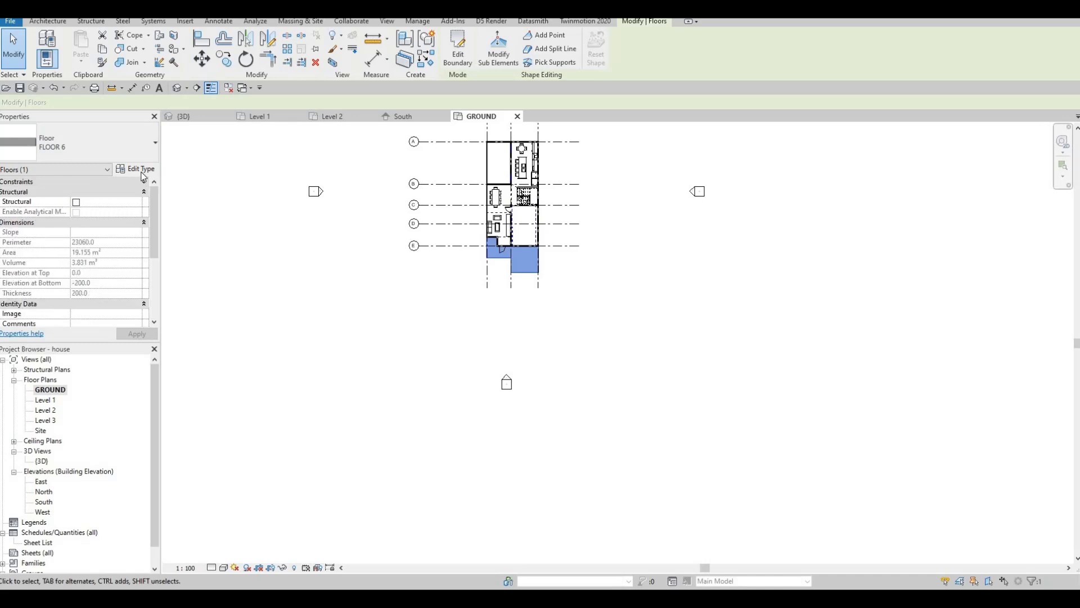
click(1040, 304)
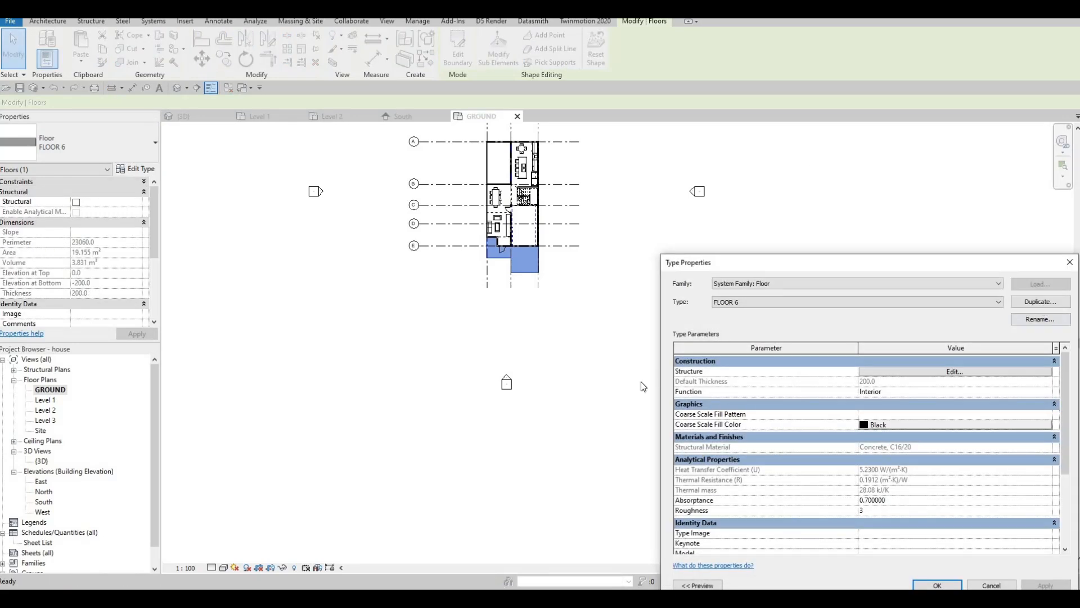
click(871, 452)
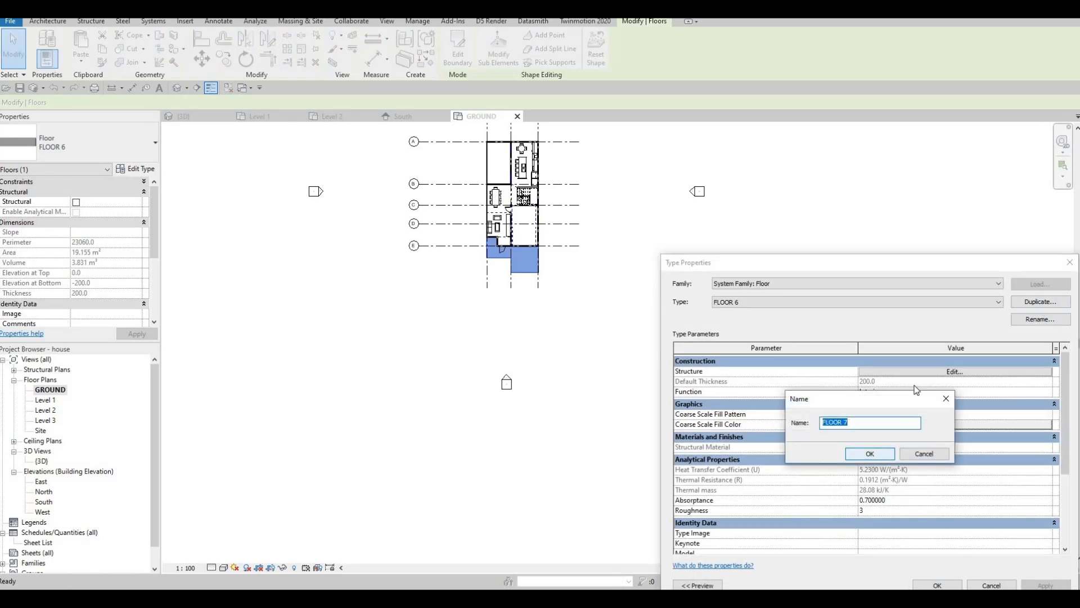
- Set the material of FLOOR 7's structure layer to Concrete, C35/45 from the AEC concrete library and confirm the type changes
click(922, 373)
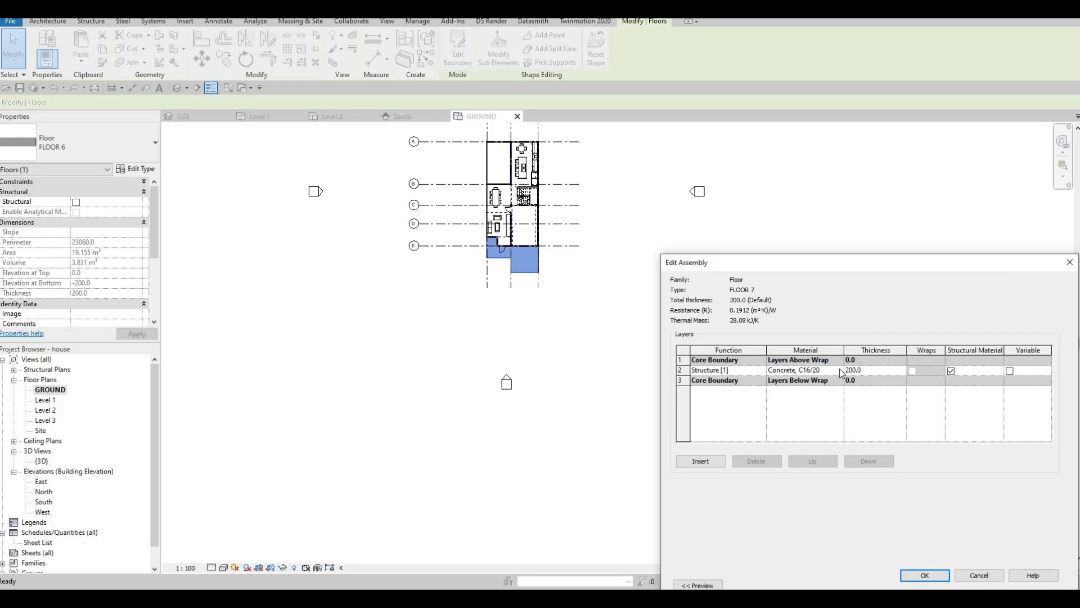
click(840, 370)
click(840, 370)
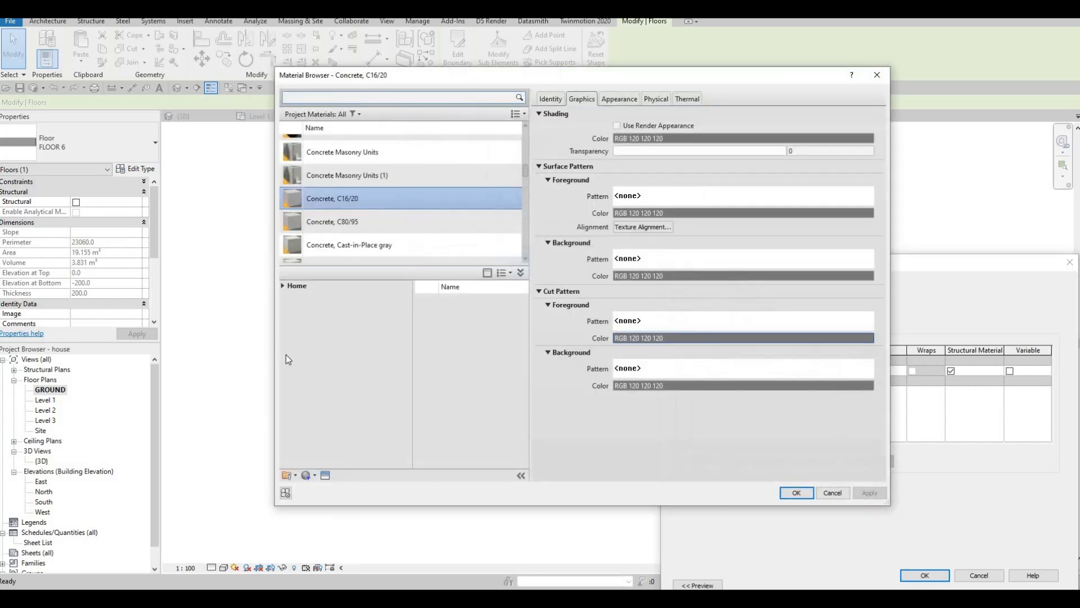
click(285, 289)
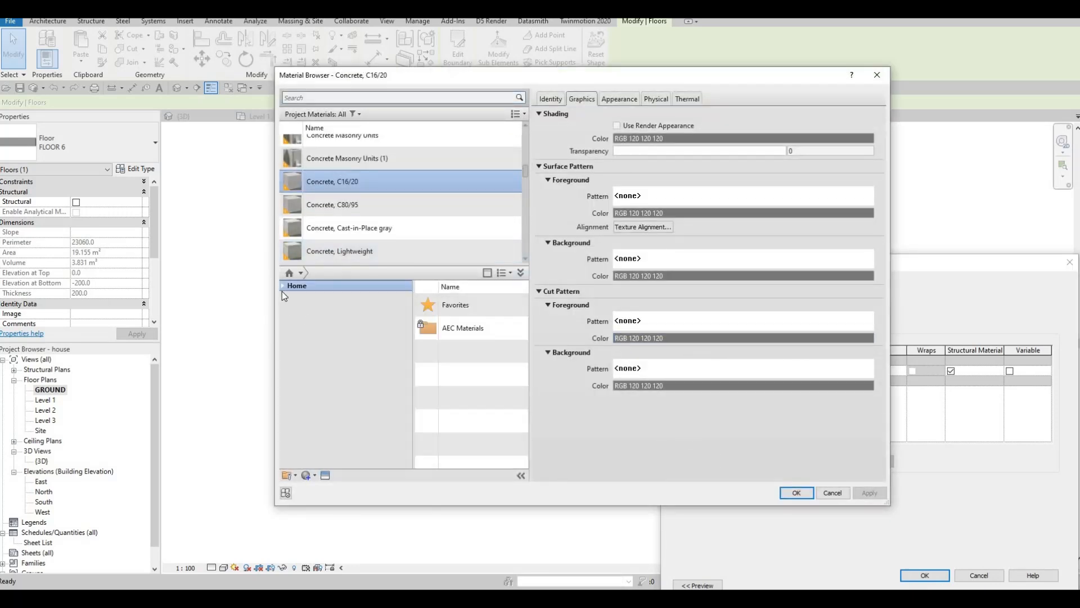
click(283, 286)
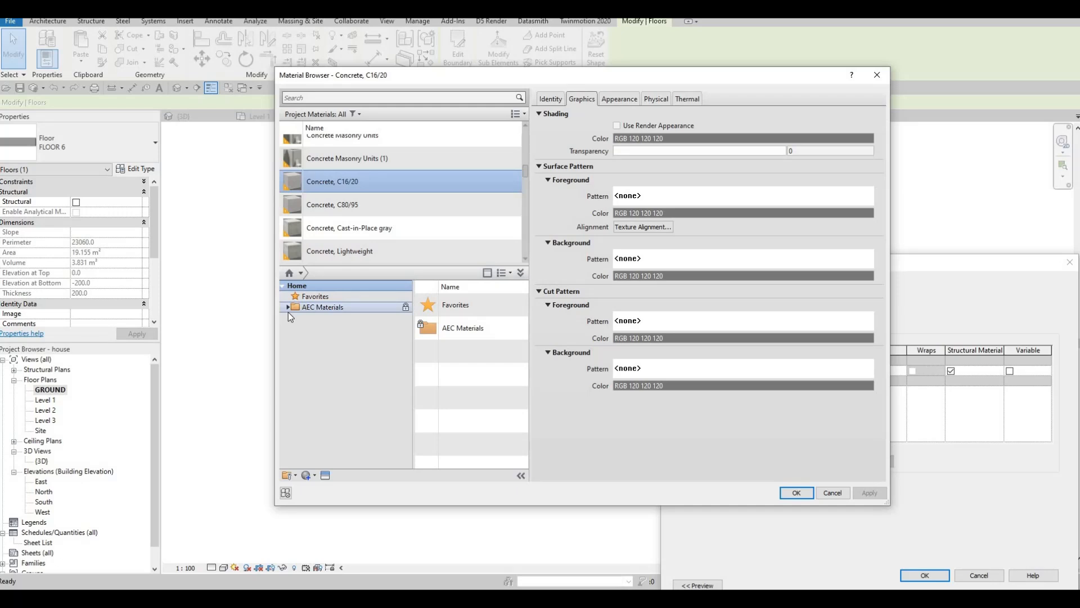
click(288, 307)
click(309, 339)
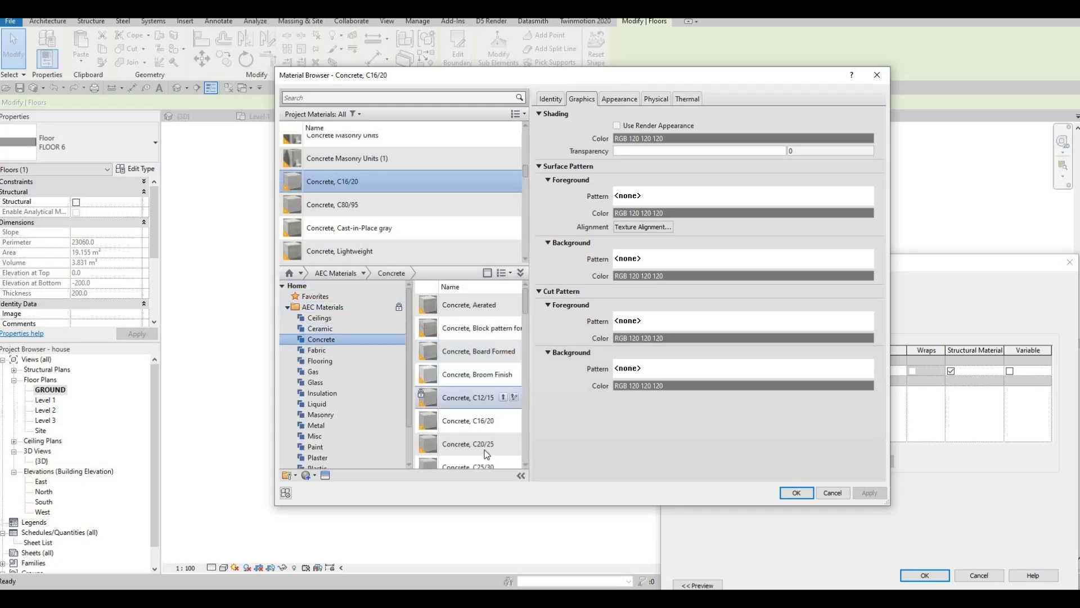
click(503, 449)
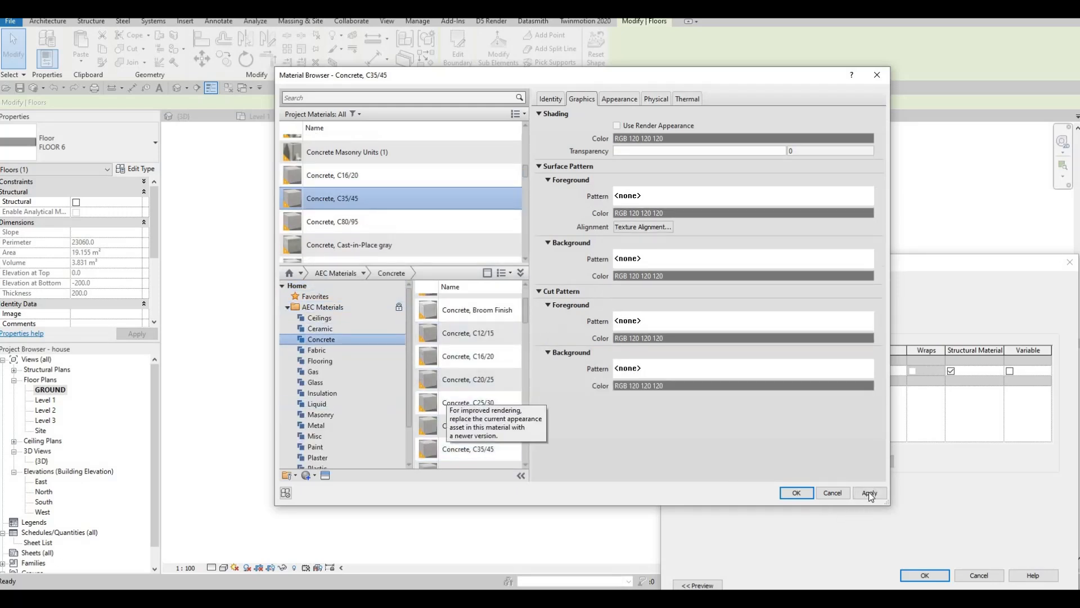
key(Return)
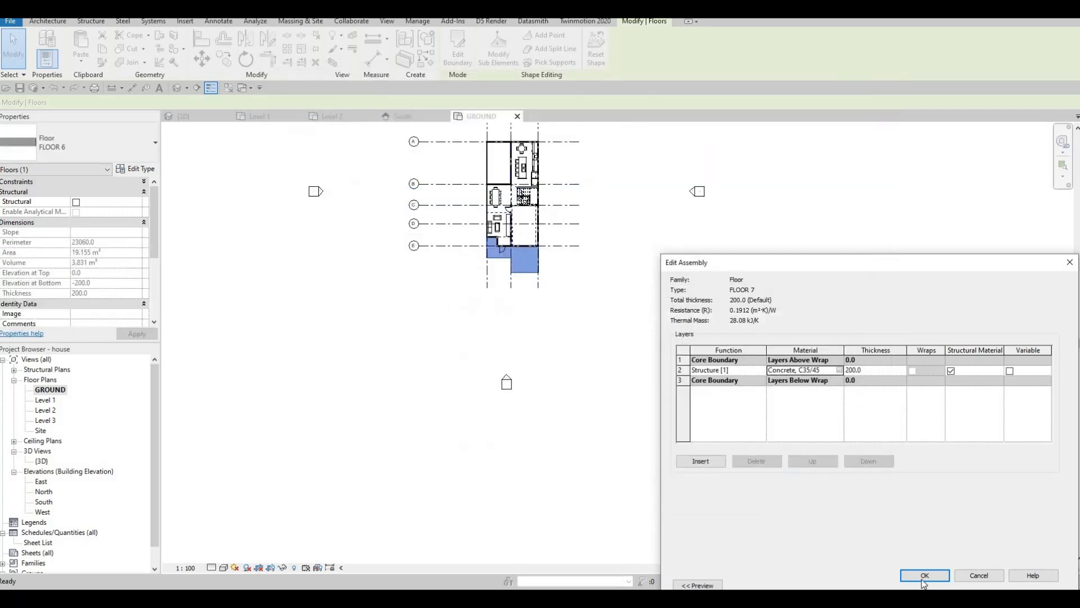
click(926, 575)
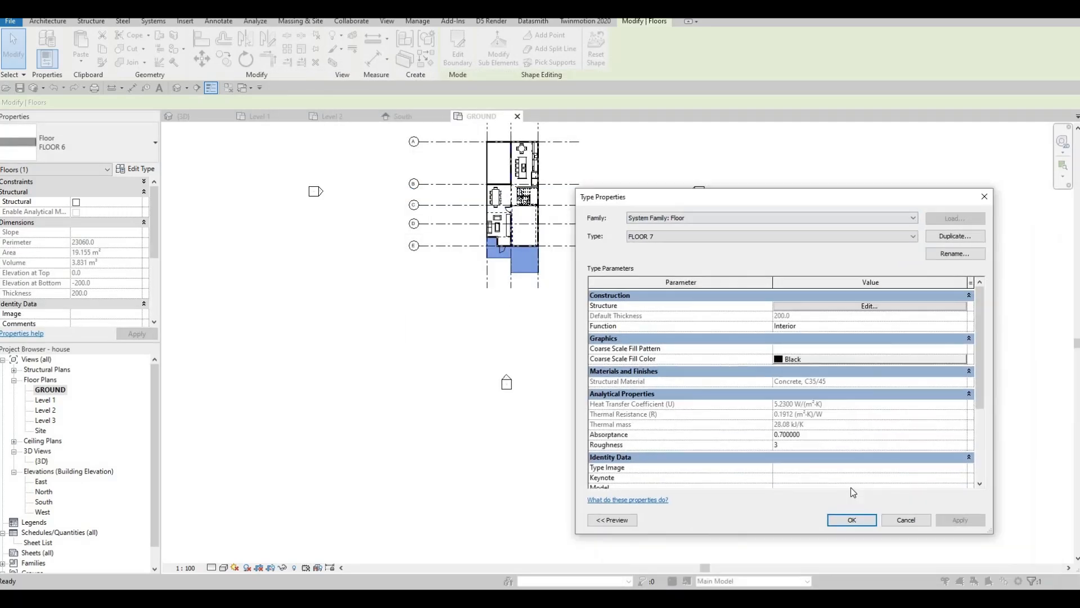
key(Return)
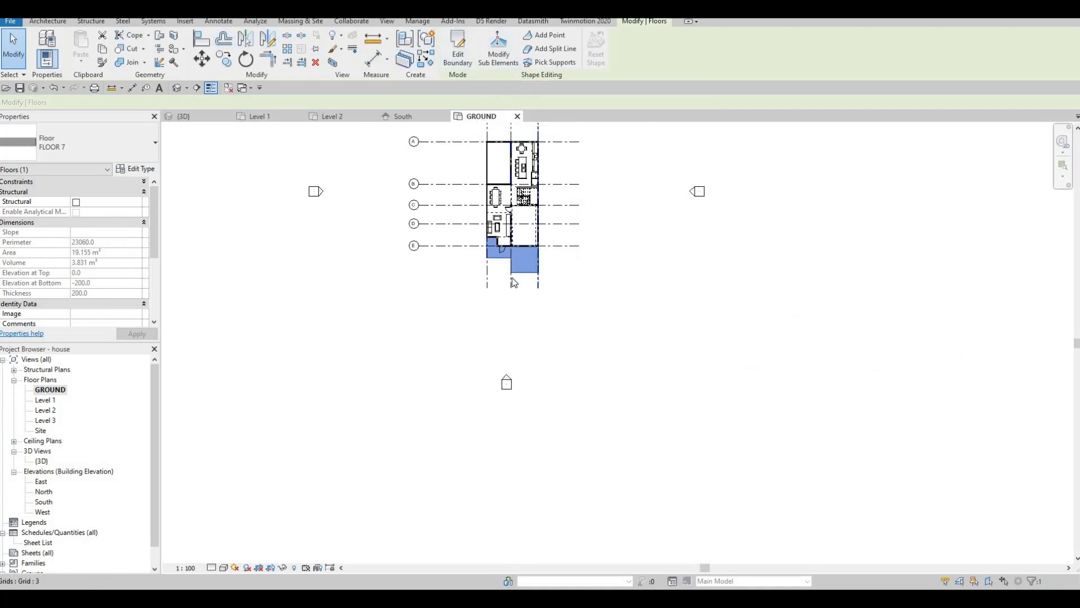
- Select the entrance floor and switch its type back to FLOOR 6
scroll(529, 270, up, 5)
key(Escape)
click(529, 269)
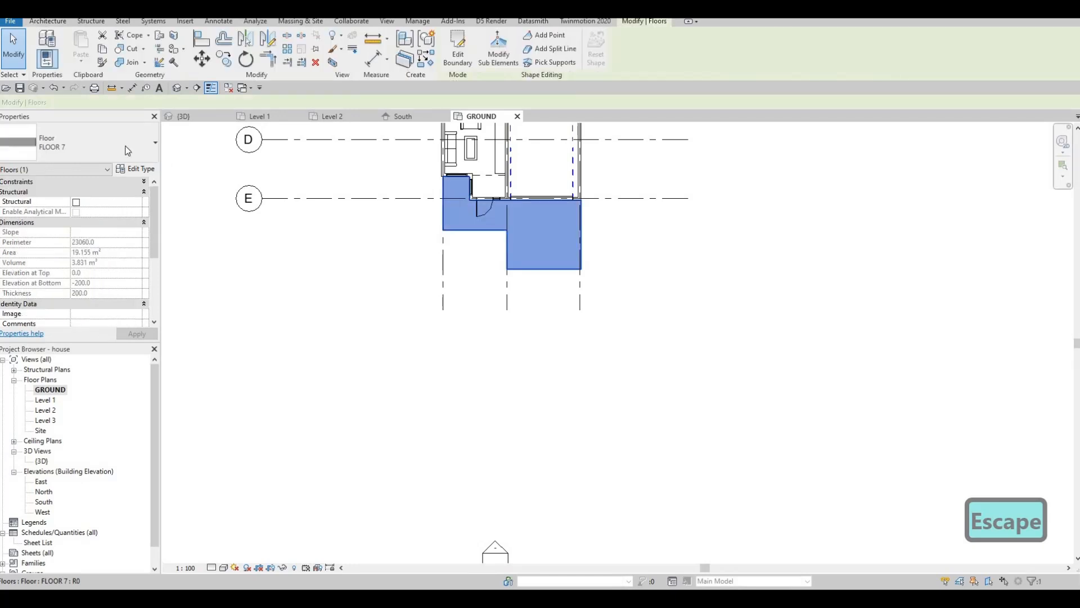
click(79, 143)
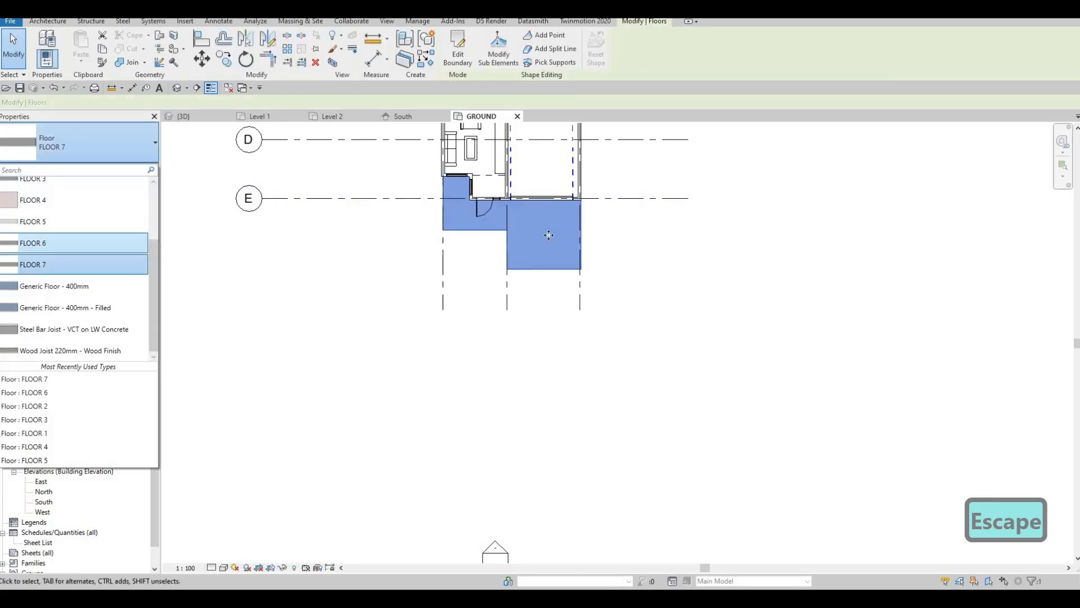
key(Escape)
key(Escape)
- Create a similar floor from the entrance floor as a rectangle about 18900 mm wide and 7700 mm deep in front of the house
click(512, 238)
key(c)
key(s)
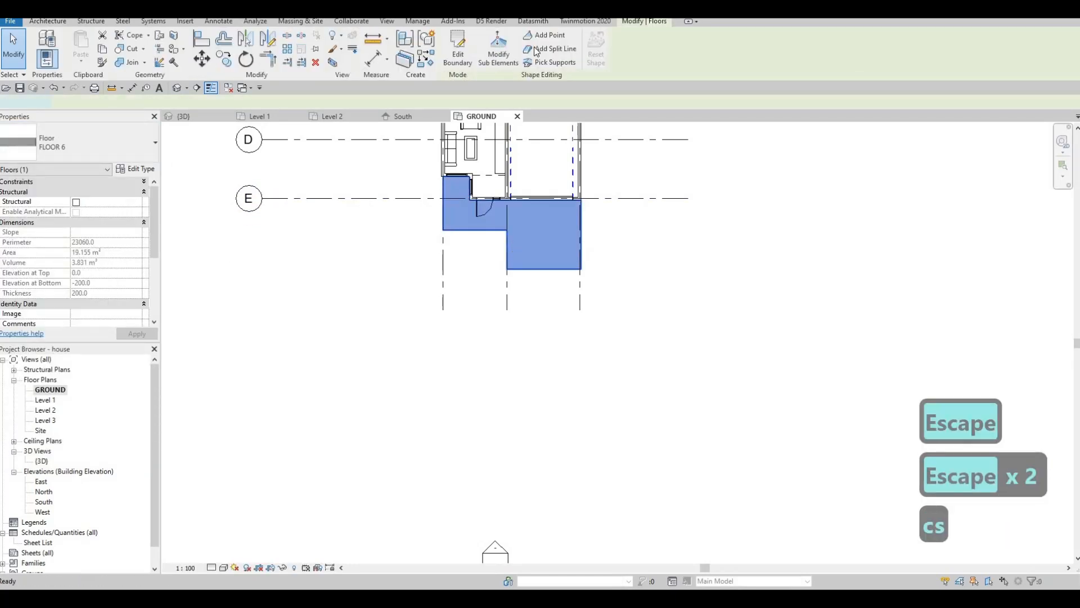
click(547, 36)
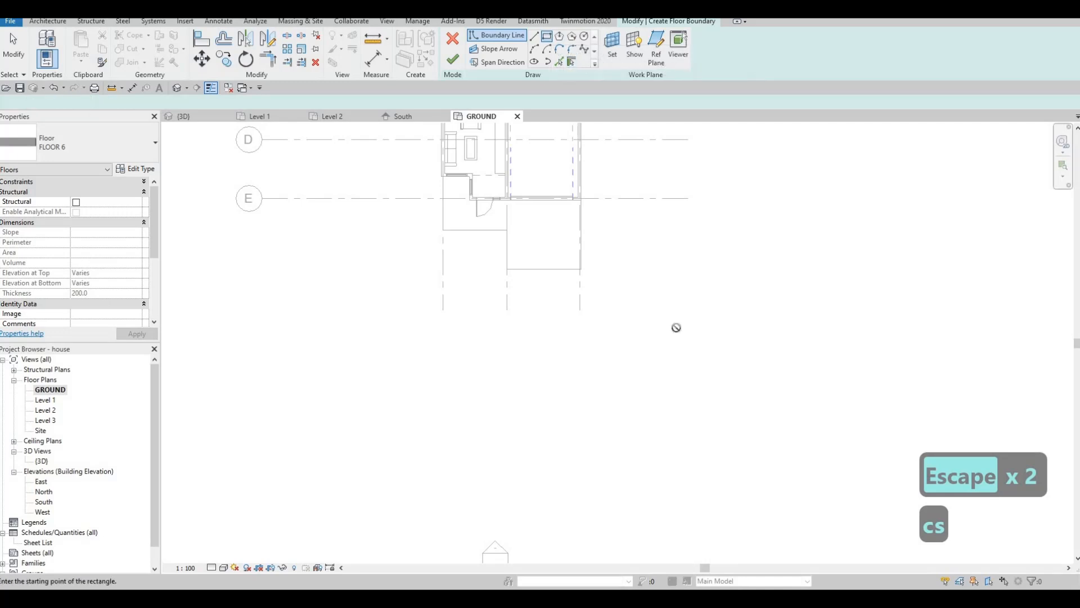
click(676, 327)
click(298, 483)
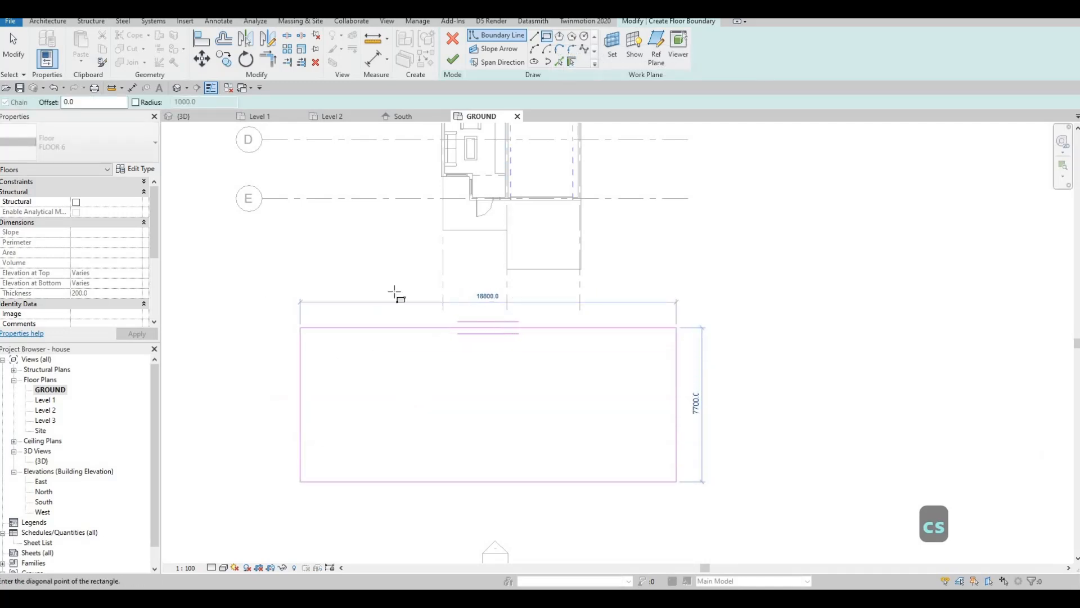
click(452, 58)
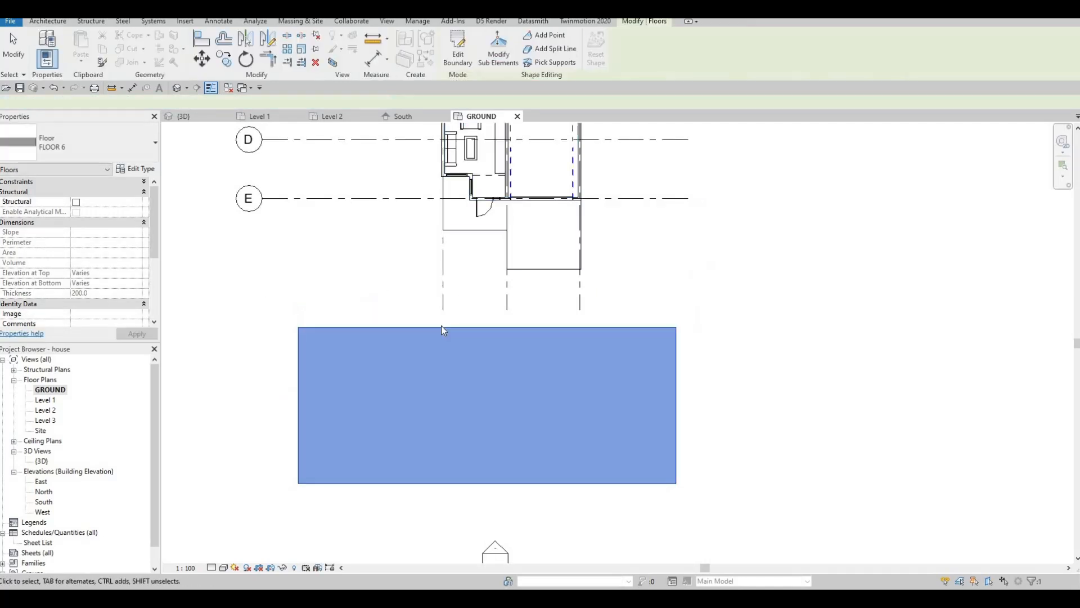
- Change the new rectangular floor's type to FLOOR 7
key(Escape)
click(79, 140)
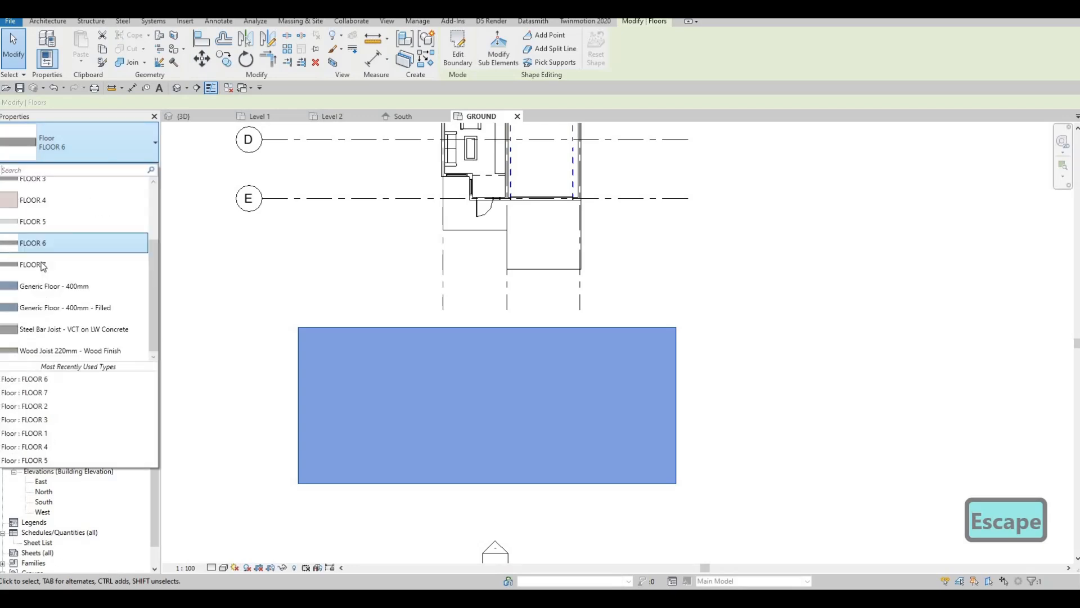
click(41, 264)
key(Escape)
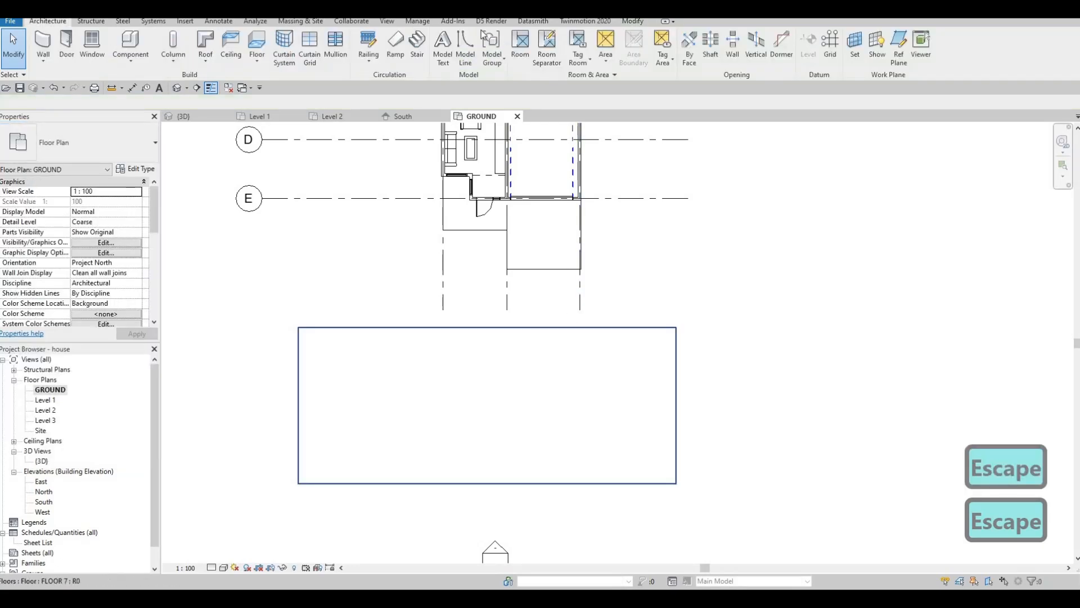
- Edit the rectangular floor's boundary, extending it toward the house to about 9900 mm deep and sideways to about 24250 mm past grid 3
click(654, 325)
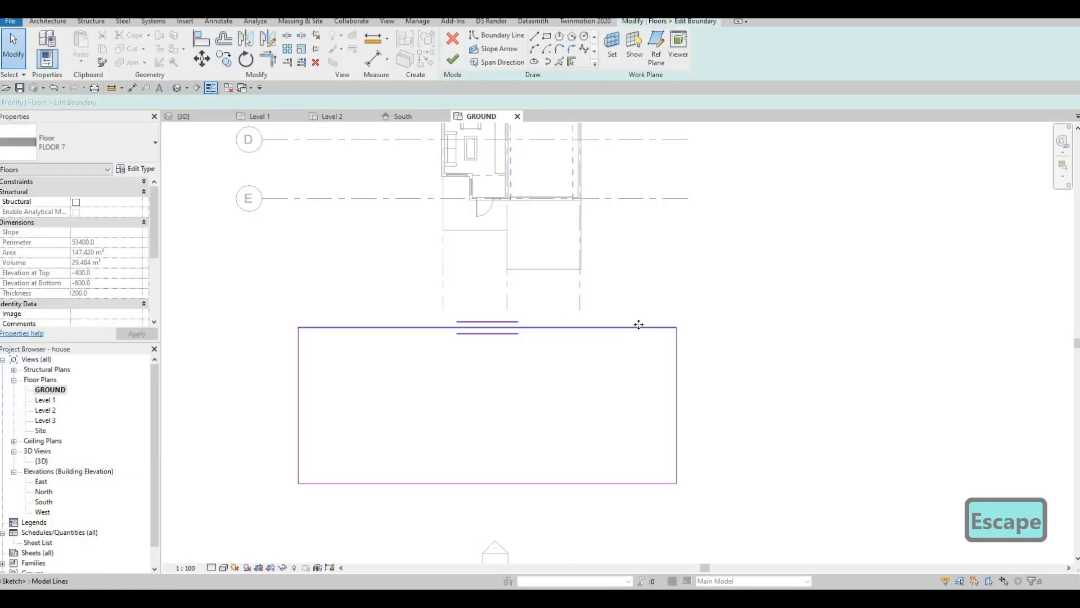
drag(638, 326, 639, 286)
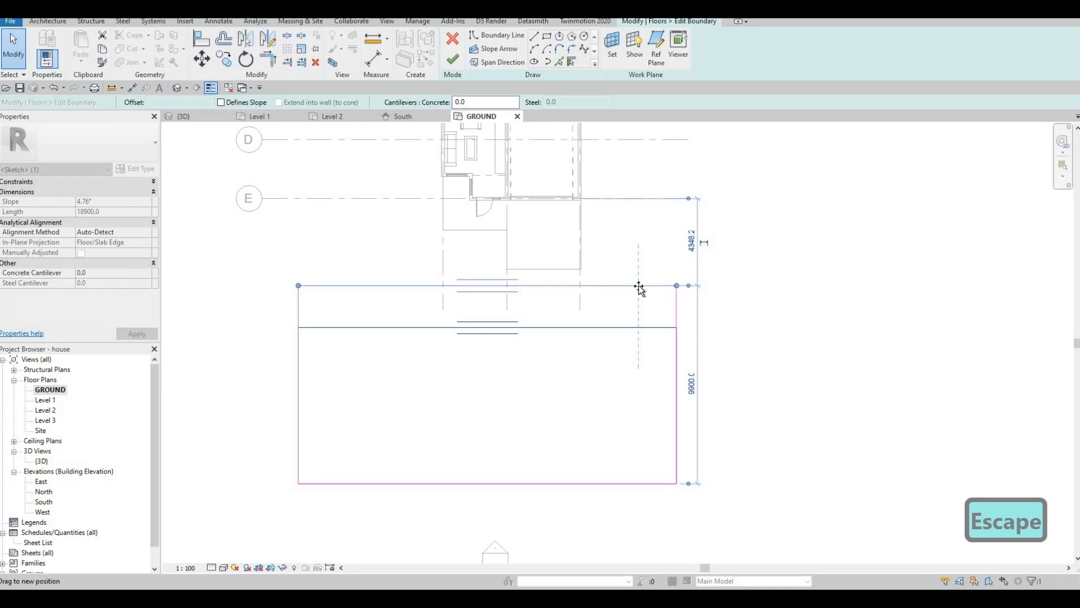
key(Escape)
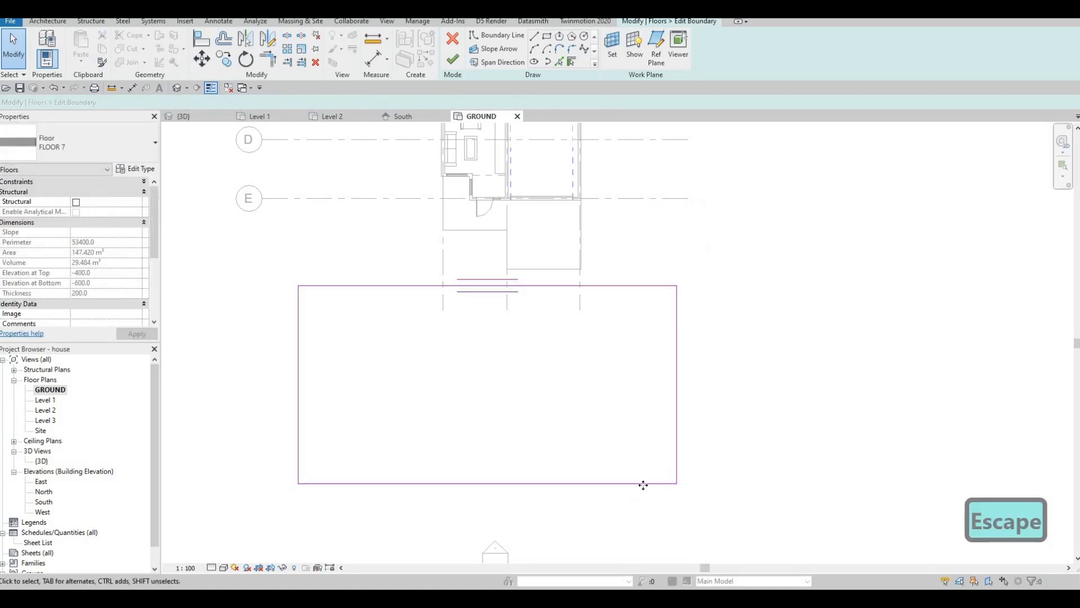
click(641, 482)
click(676, 415)
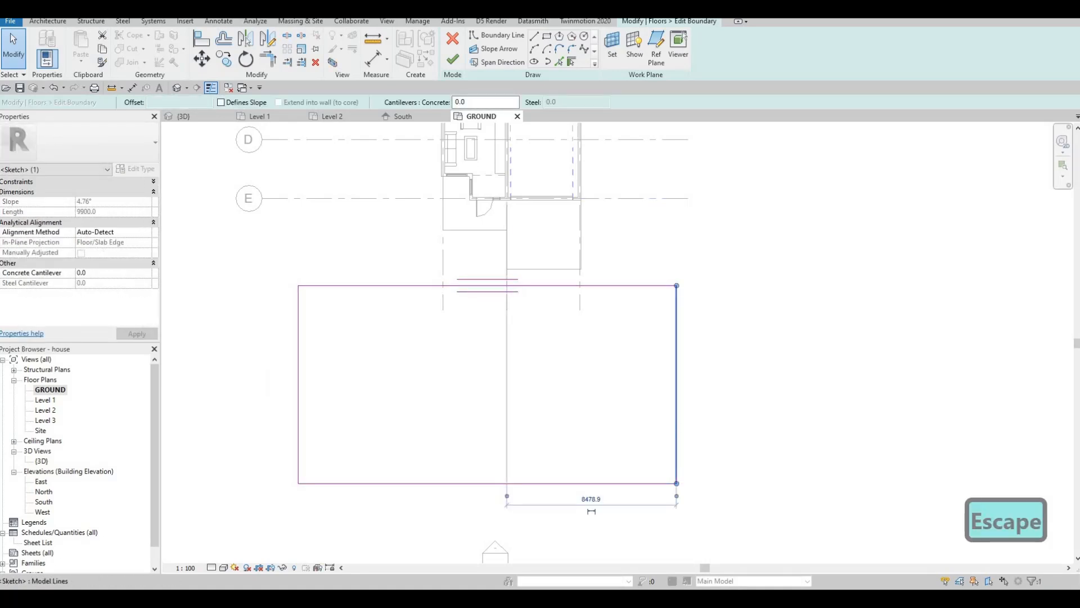
drag(677, 415, 1052, 409)
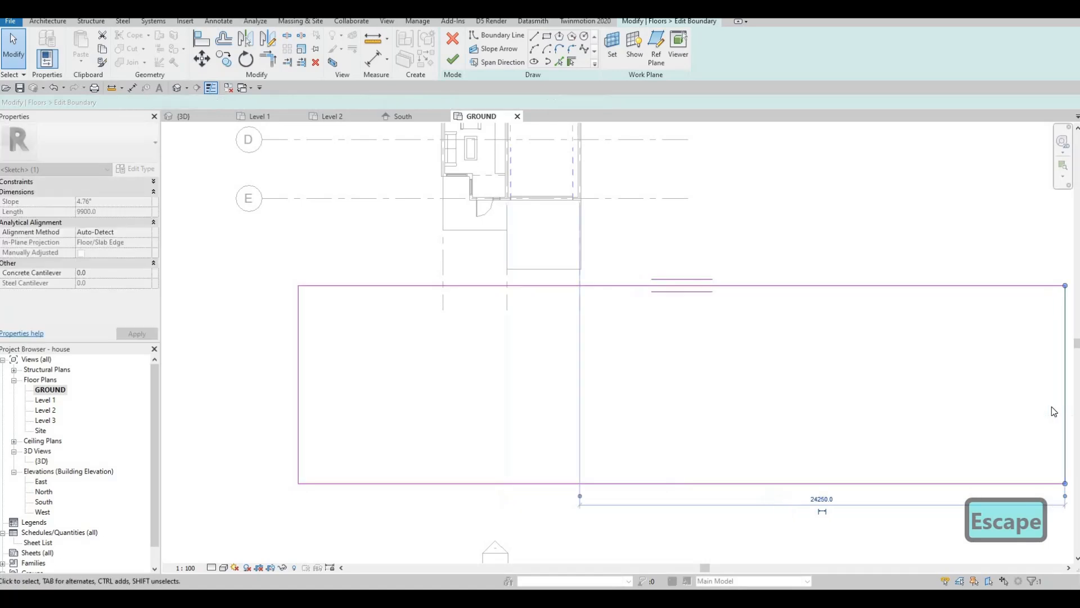
- Move the boundary's house-facing edge away from the house, well clear of the entrance floor, and finish the boundary edit
scroll(1051, 408, down, 2)
key(F1)
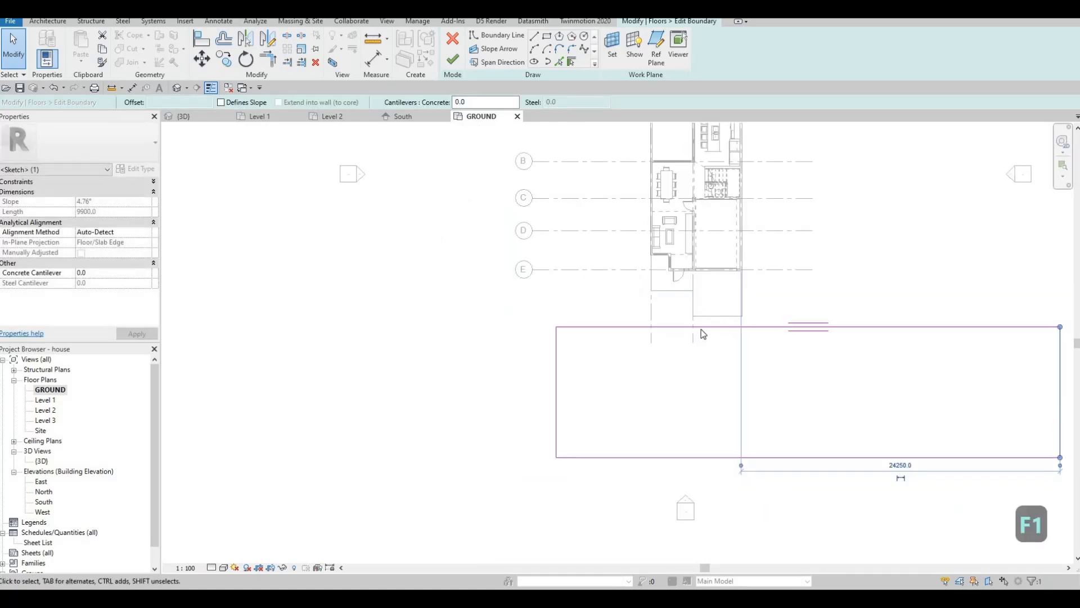
click(704, 326)
drag(706, 354, 708, 341)
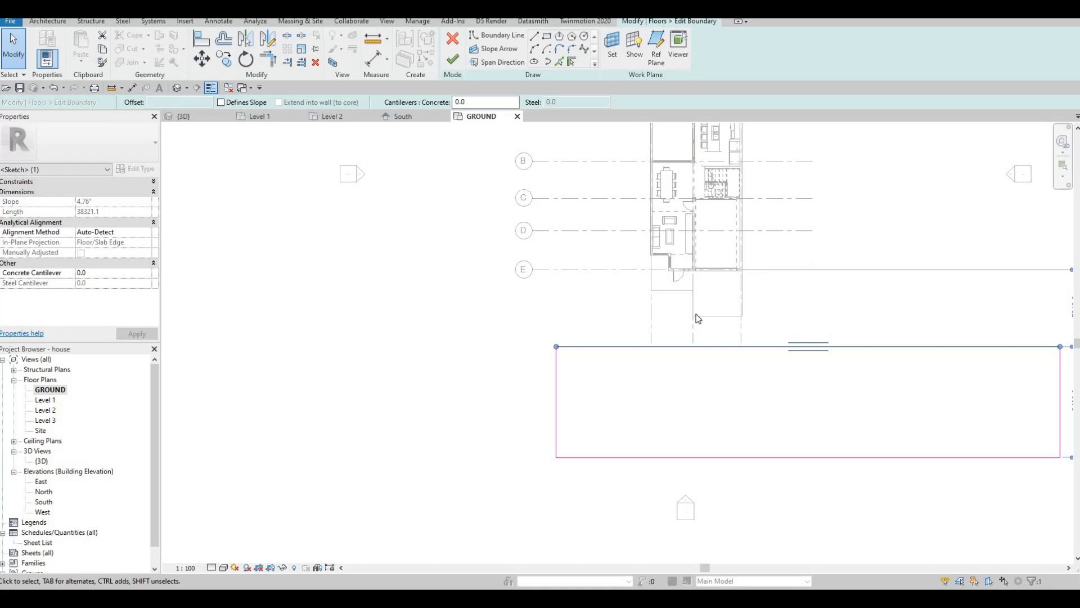
key(F1)
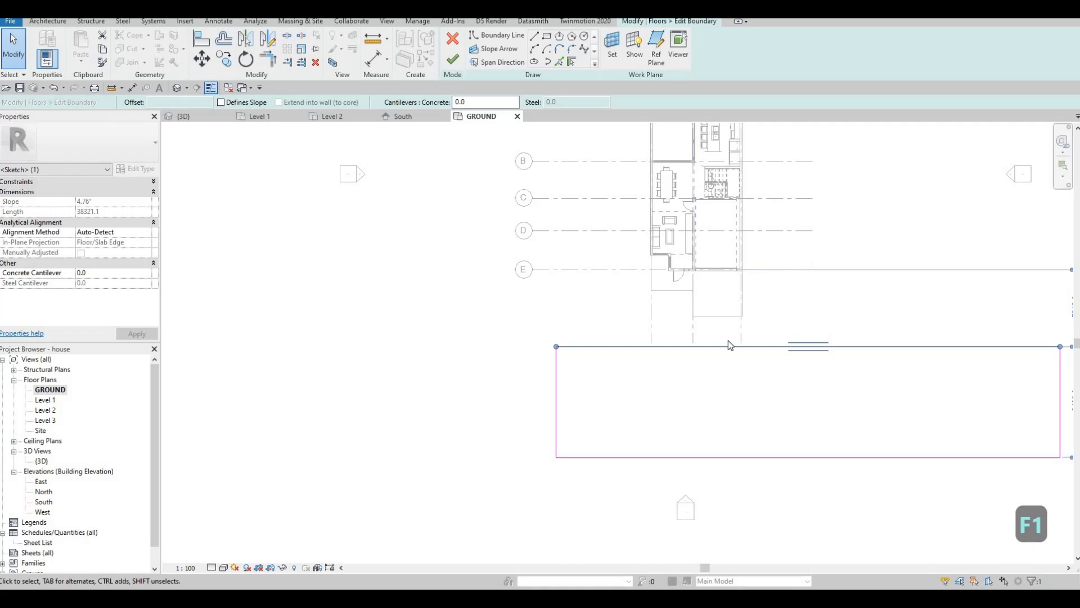
drag(730, 346, 731, 366)
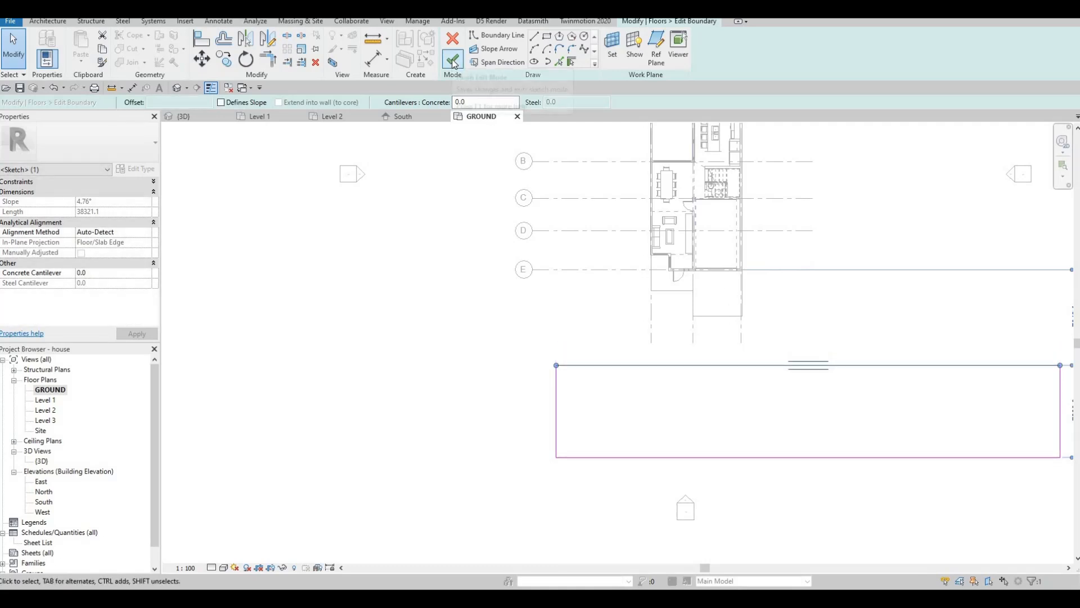
click(454, 60)
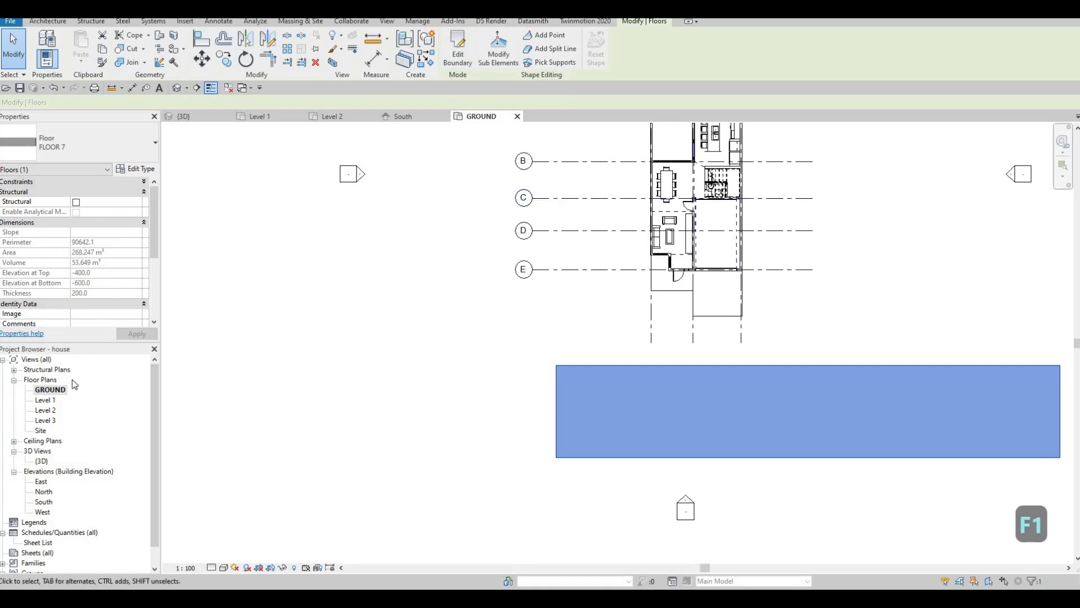
- On Level 1, create a similar floor from the entrance floor as a rectangle about 3650 mm wide, spanning from its garage-side front edge to the road floor
click(275, 118)
key(F1)
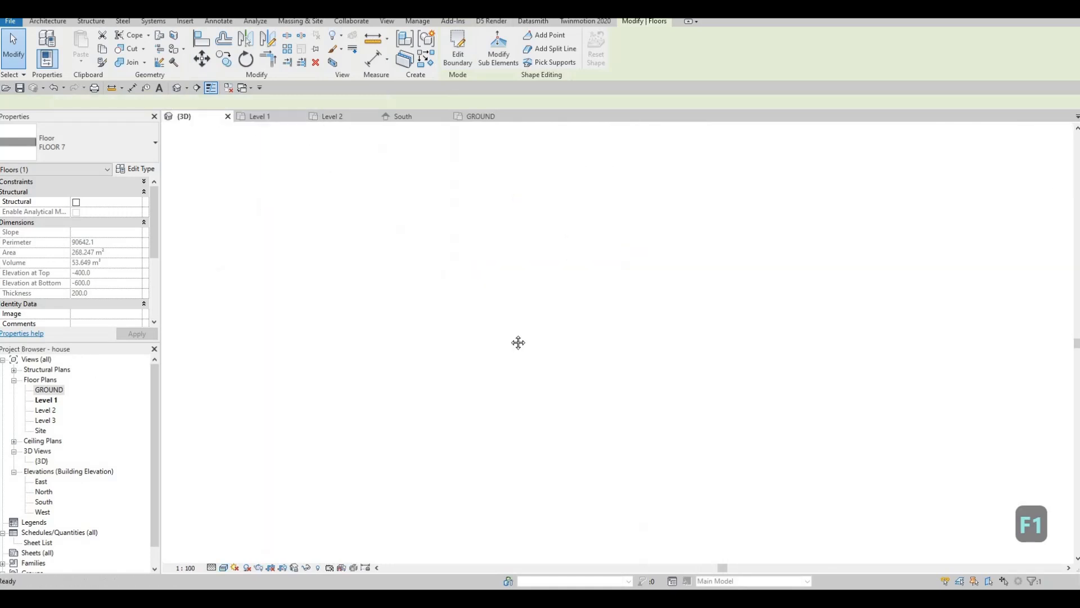
shift+middle_drag(518, 342, 279, 314)
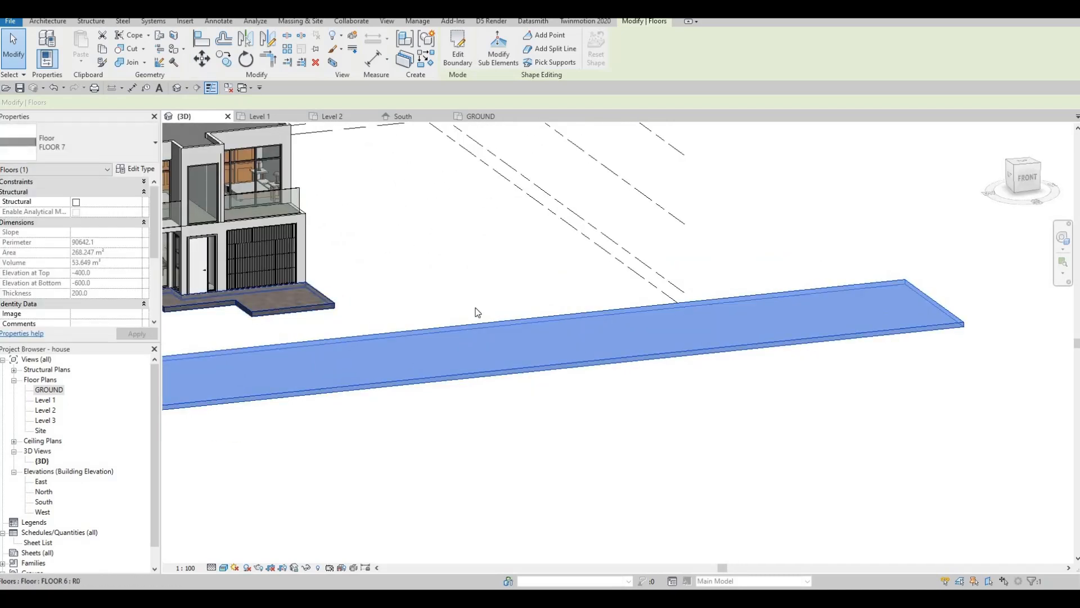
scroll(477, 312, up, 4)
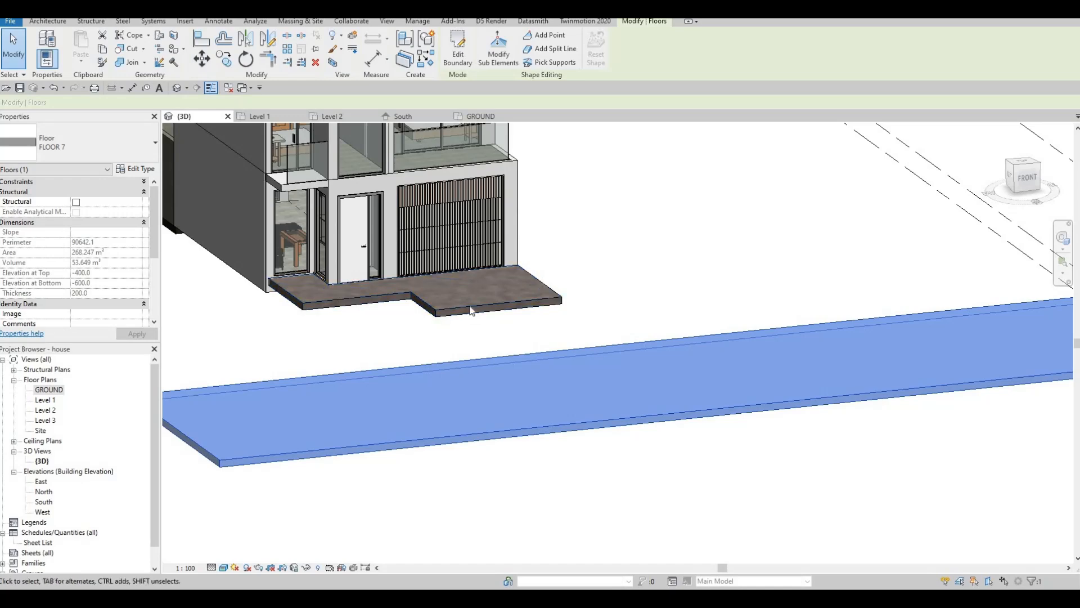
shift+middle_drag(495, 329, 475, 348)
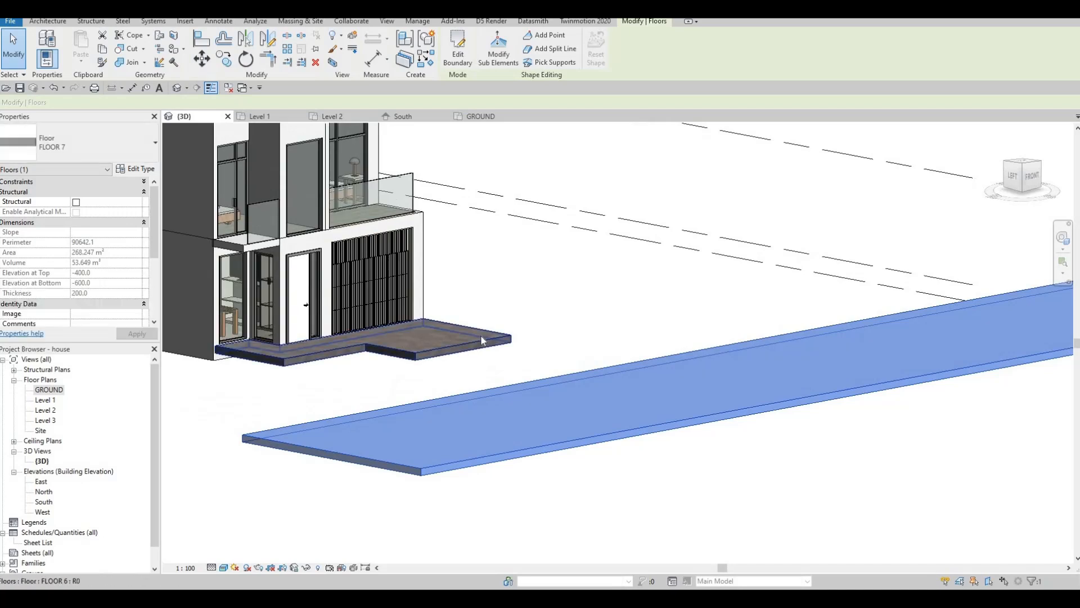
click(478, 344)
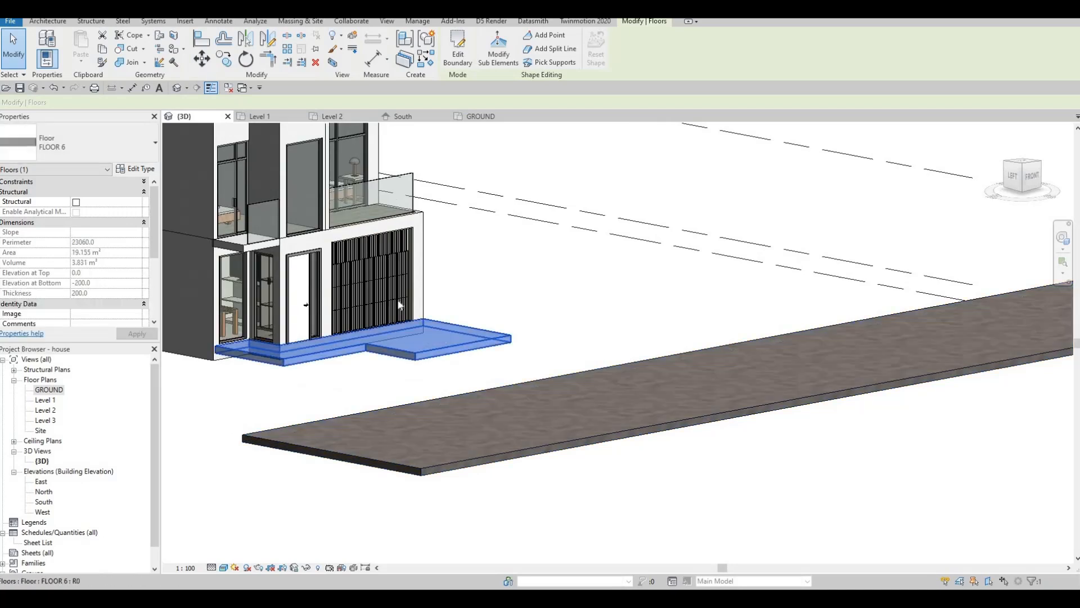
click(273, 118)
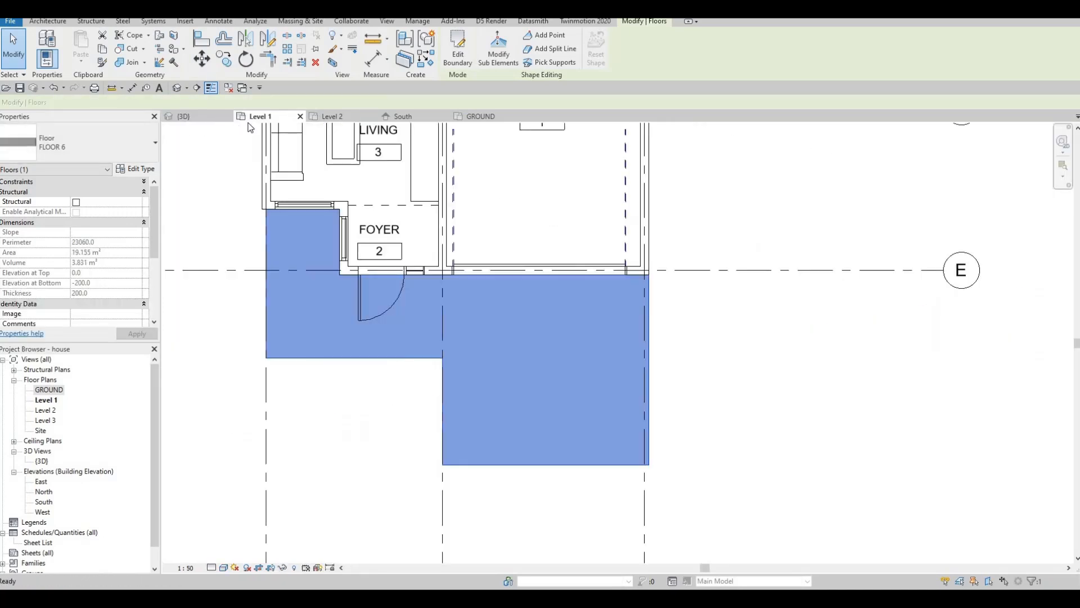
scroll(423, 328, down, 2)
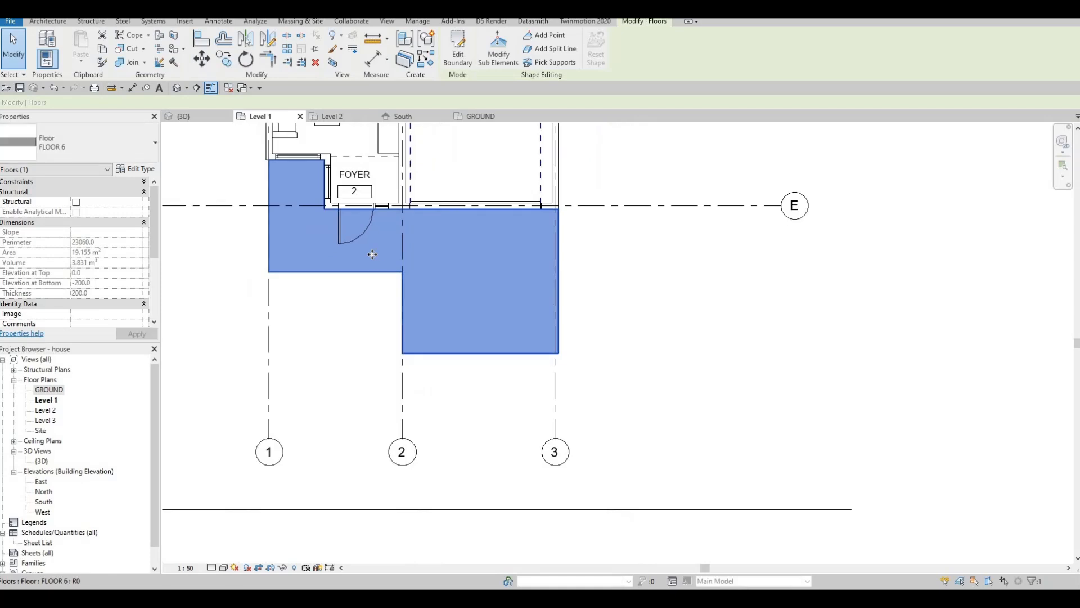
click(458, 52)
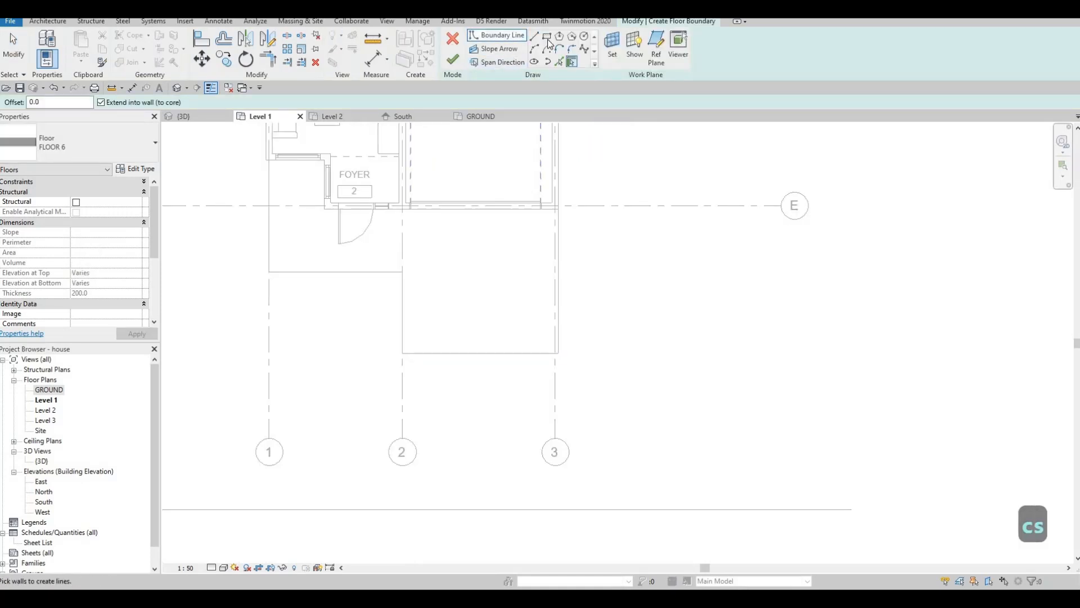
key(l)
key(i)
click(402, 354)
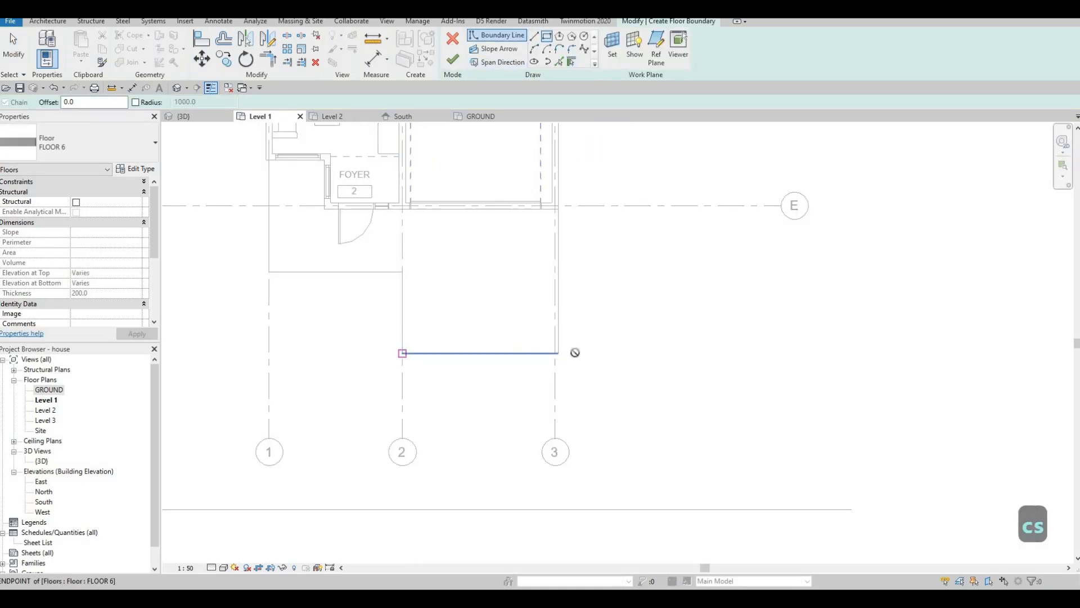
click(561, 355)
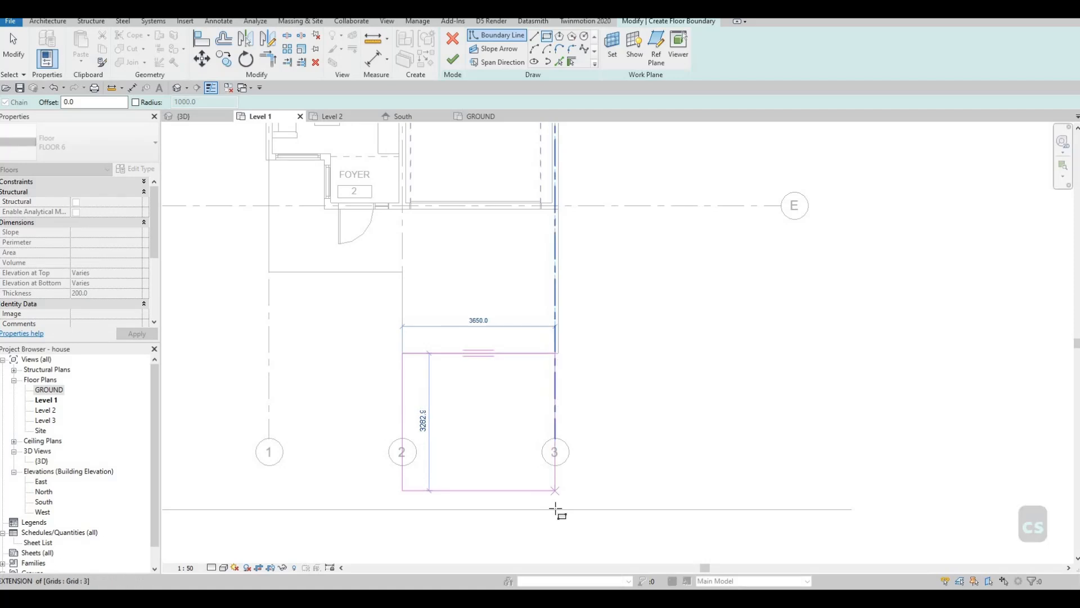
- Align the new rectangle's boundary line along grid 3 with the entrance floor's outer edge, finish the sketch and show the 3D view
key(Escape)
key(Escape)
key(Escape)
scroll(564, 397, up, 2)
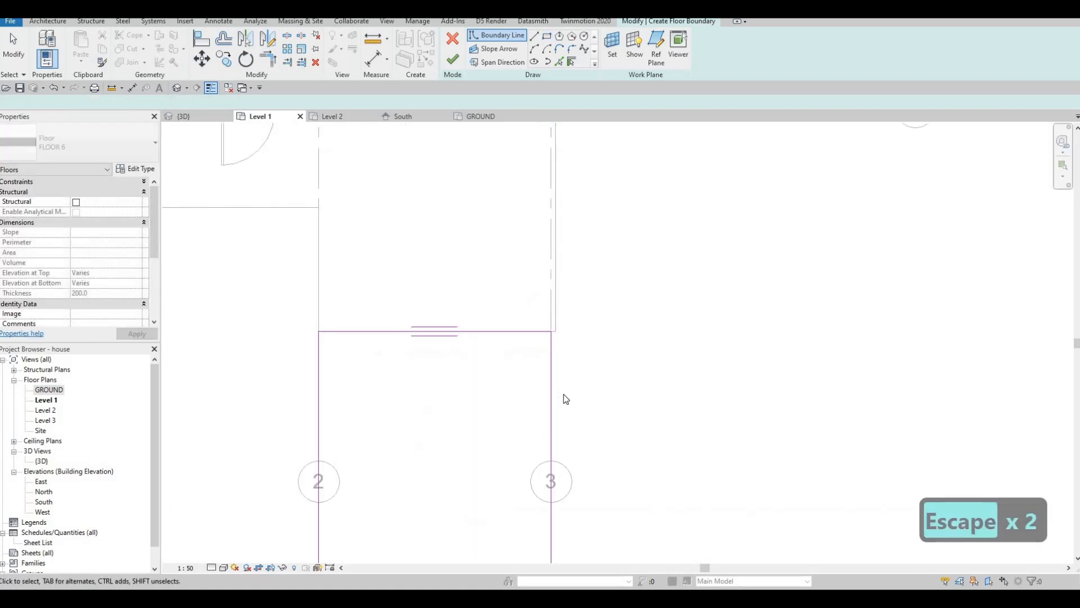
click(554, 288)
click(552, 354)
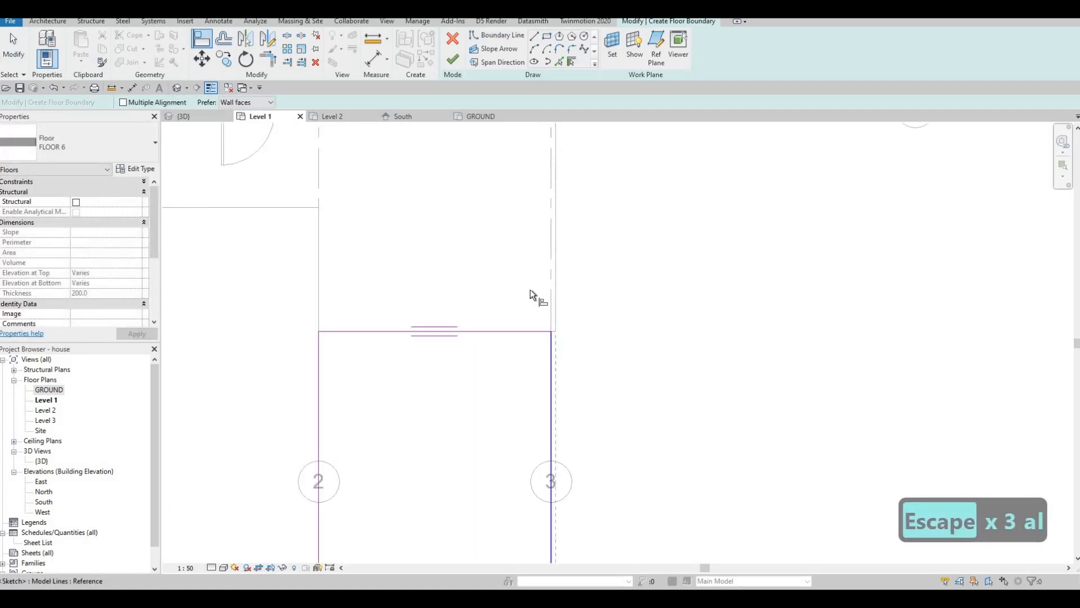
key(Escape)
key(Escape)
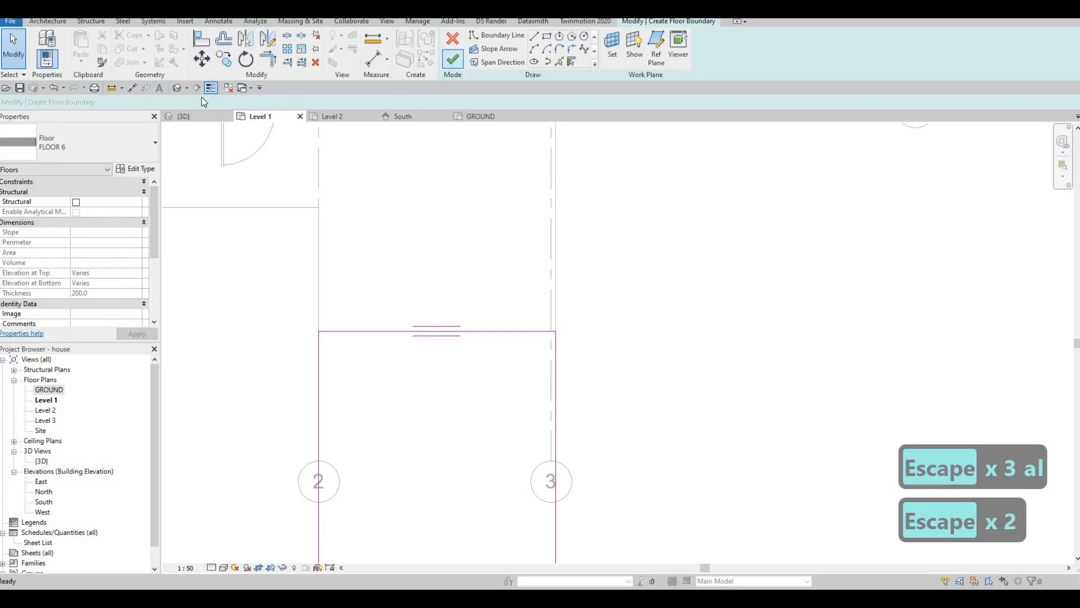
click(178, 88)
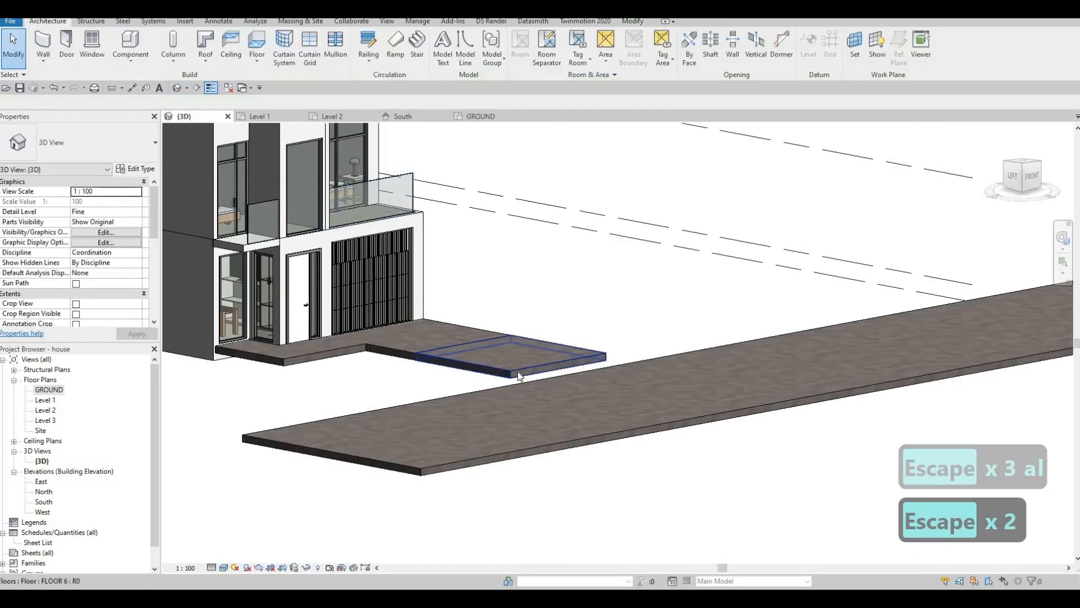
- Slope the new driveway floor by setting the elevation of both road-side corner points to -400
click(517, 371)
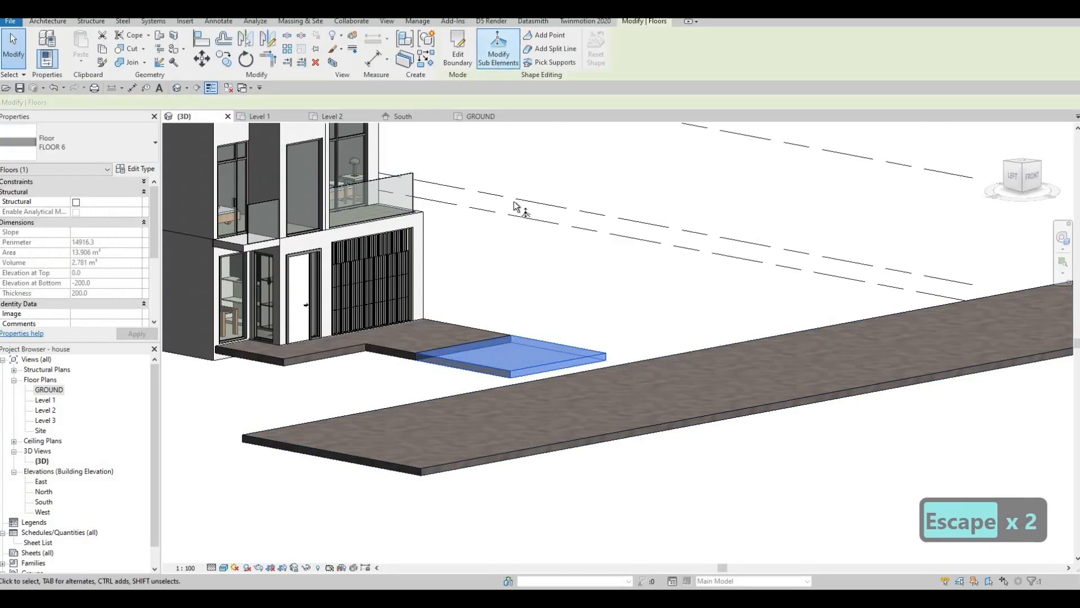
scroll(505, 372, up, 2)
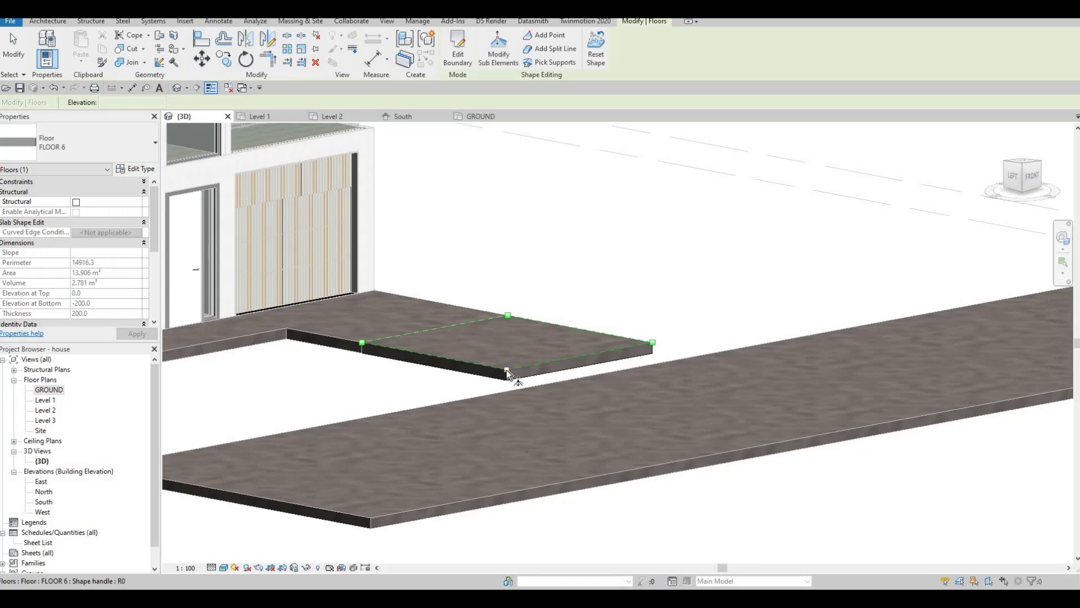
click(507, 369)
scroll(509, 368, up, 1)
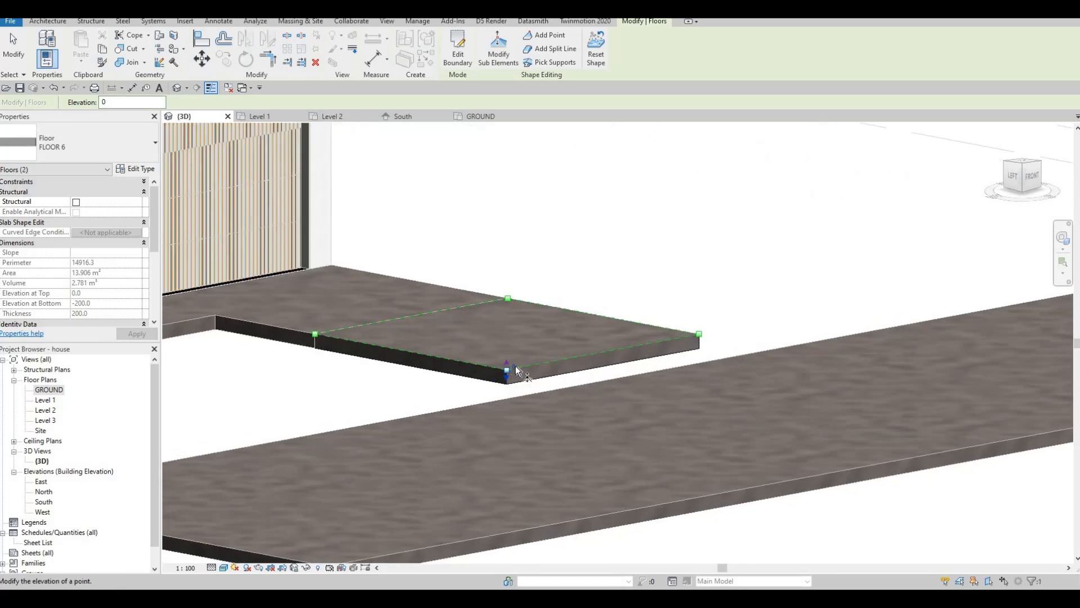
click(514, 366)
text(-)
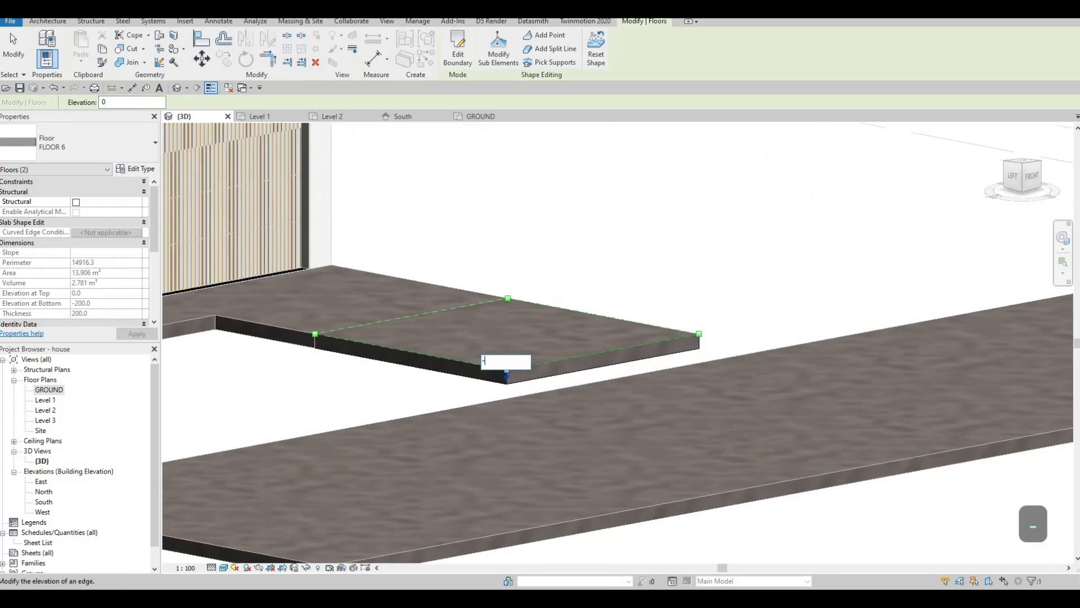
text(400)
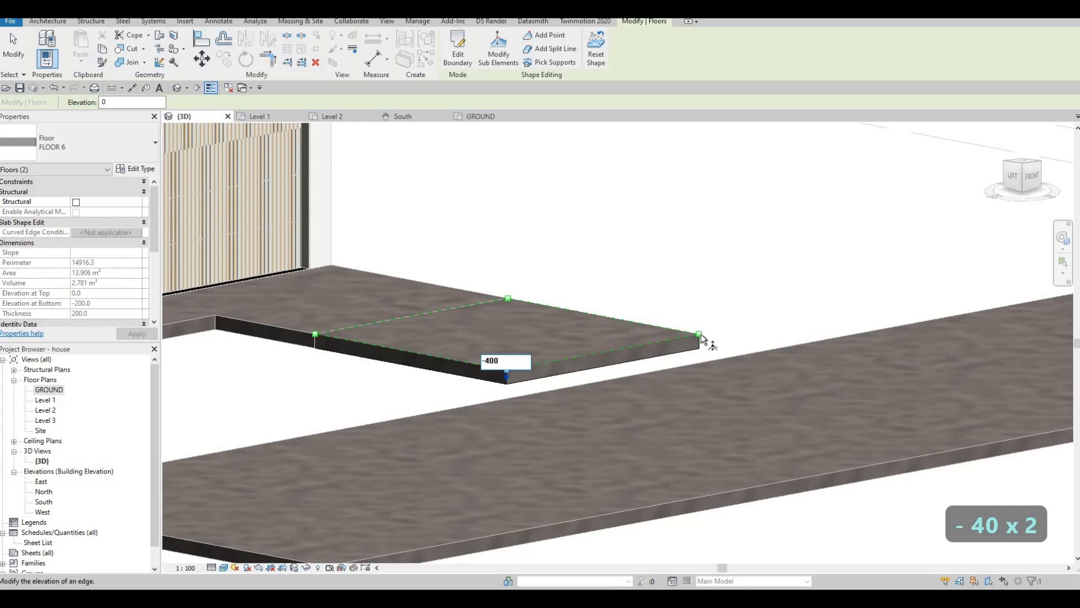
key(Return)
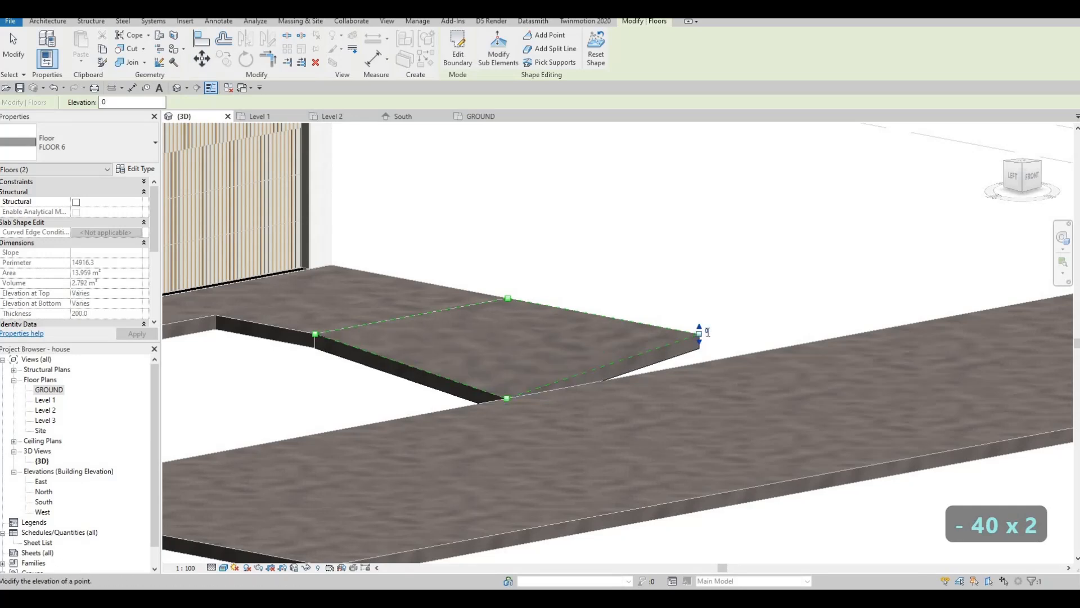
text(-400)
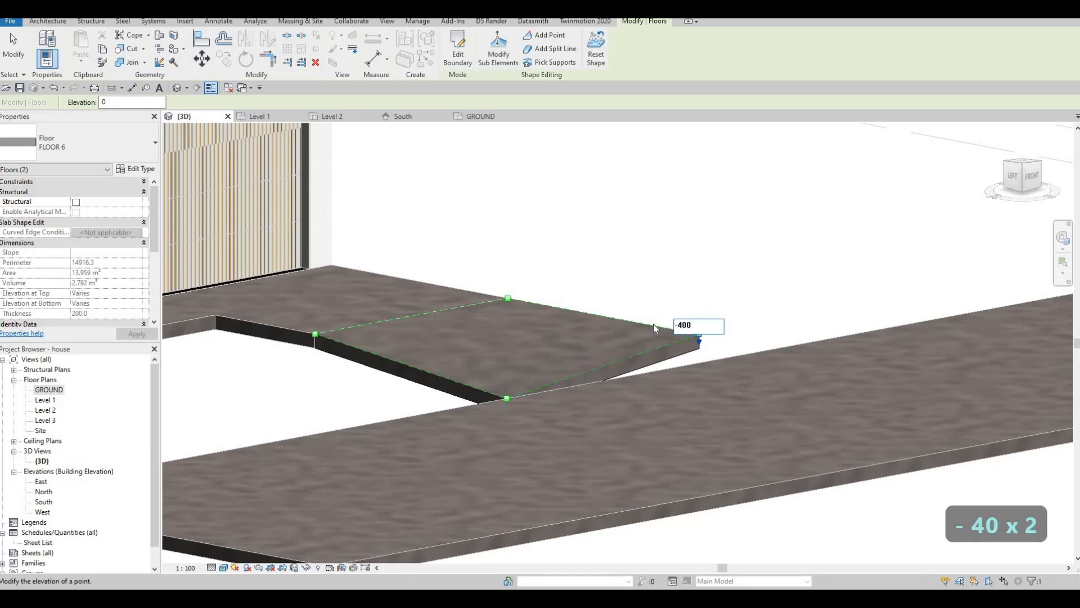
key(Return)
key(Escape)
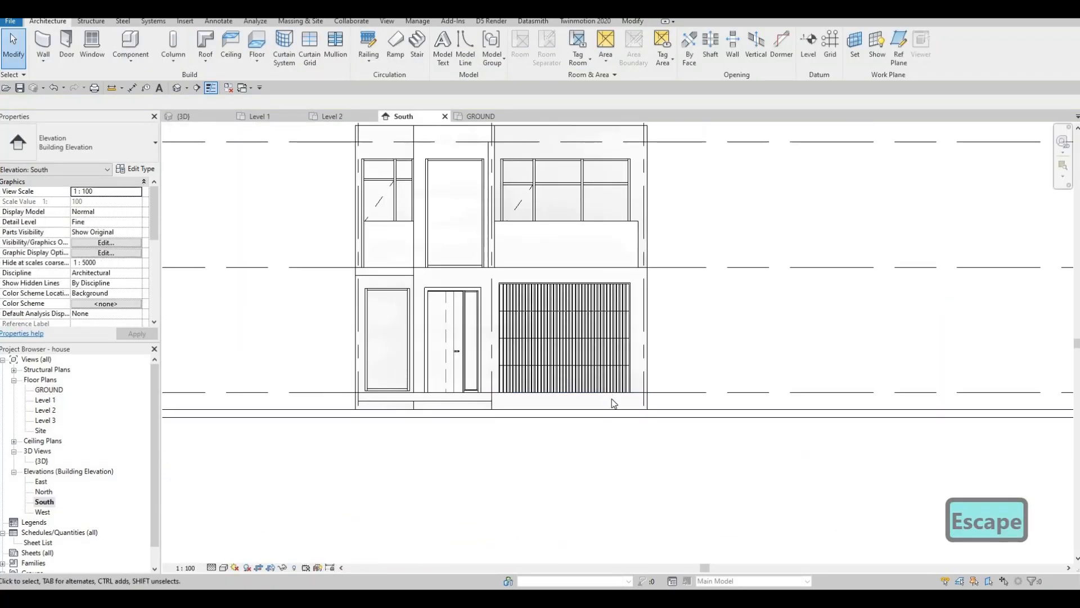
- Examine the sloped driveway against the GROUND level in the South elevation, and its junctions with the entrance and road floors in 3D
scroll(612, 398, up, 3)
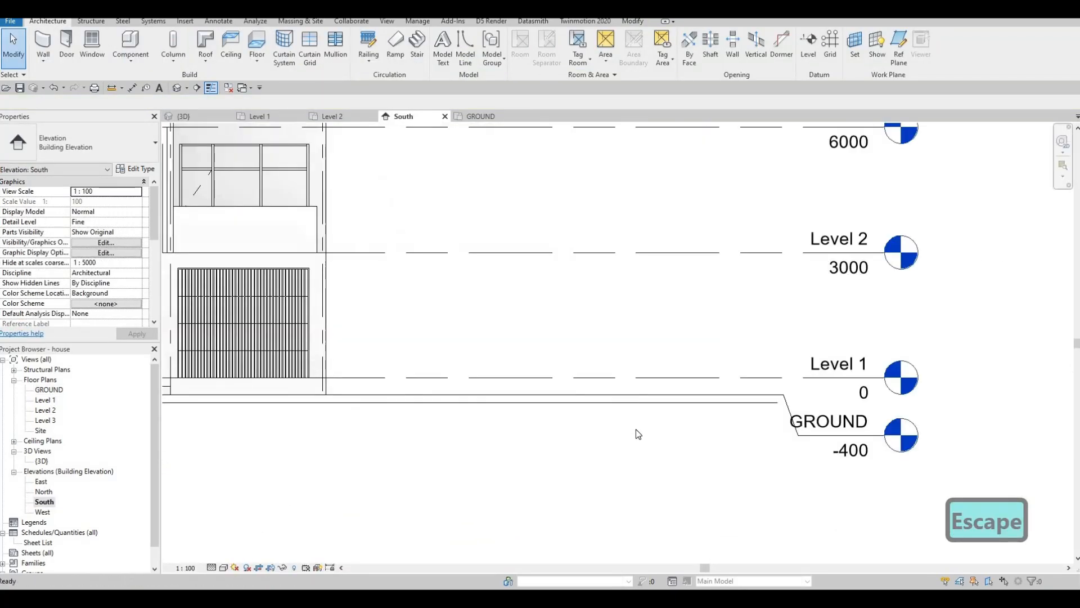
click(630, 419)
click(276, 125)
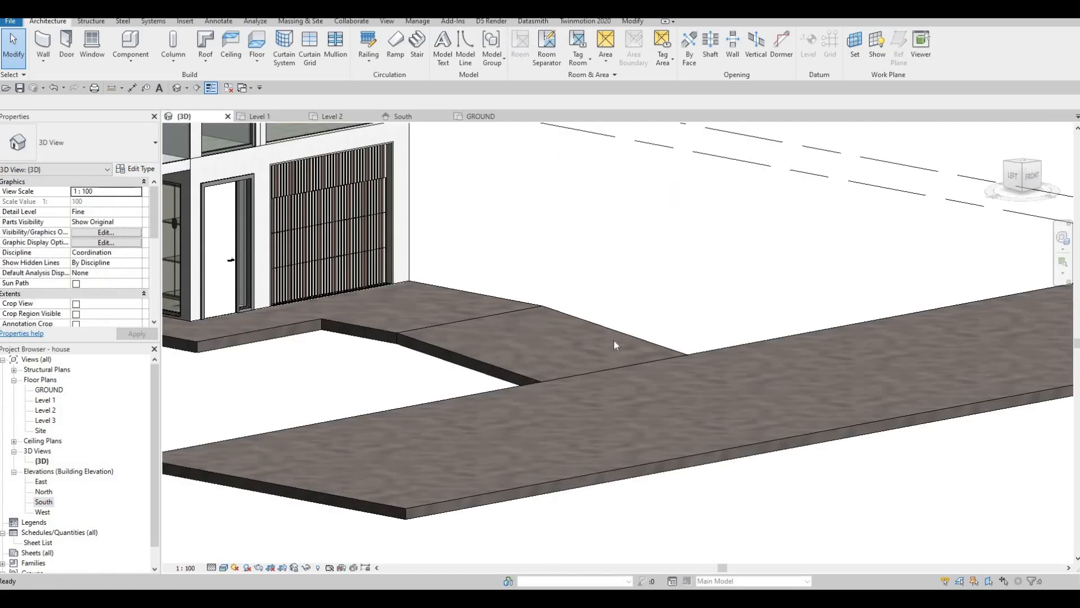
key(Escape)
shift+middle_drag(614, 340, 766, 218)
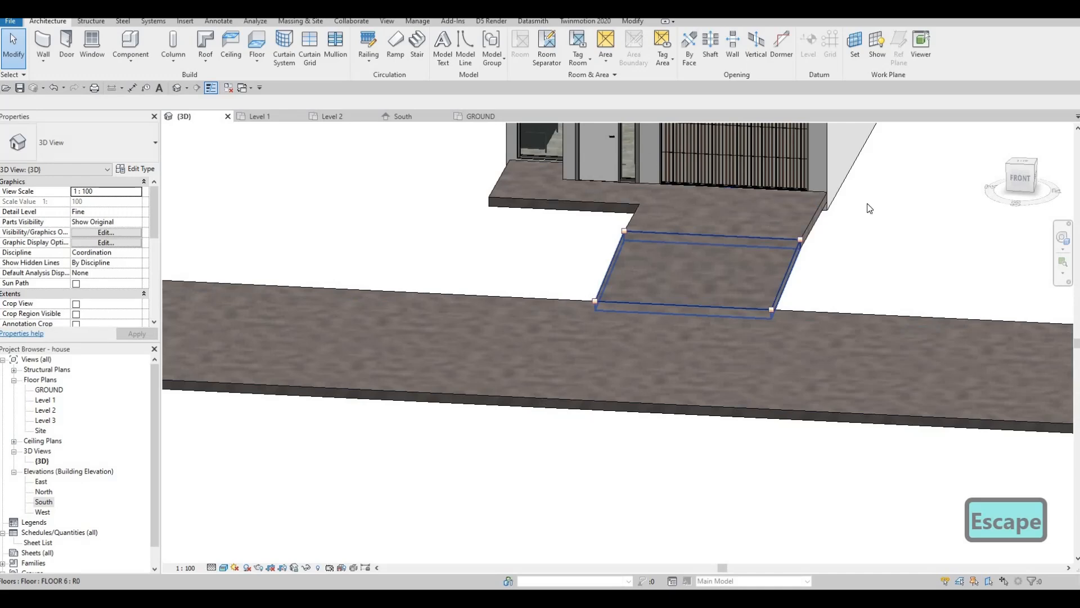
shift+middle_drag(869, 209, 444, 384)
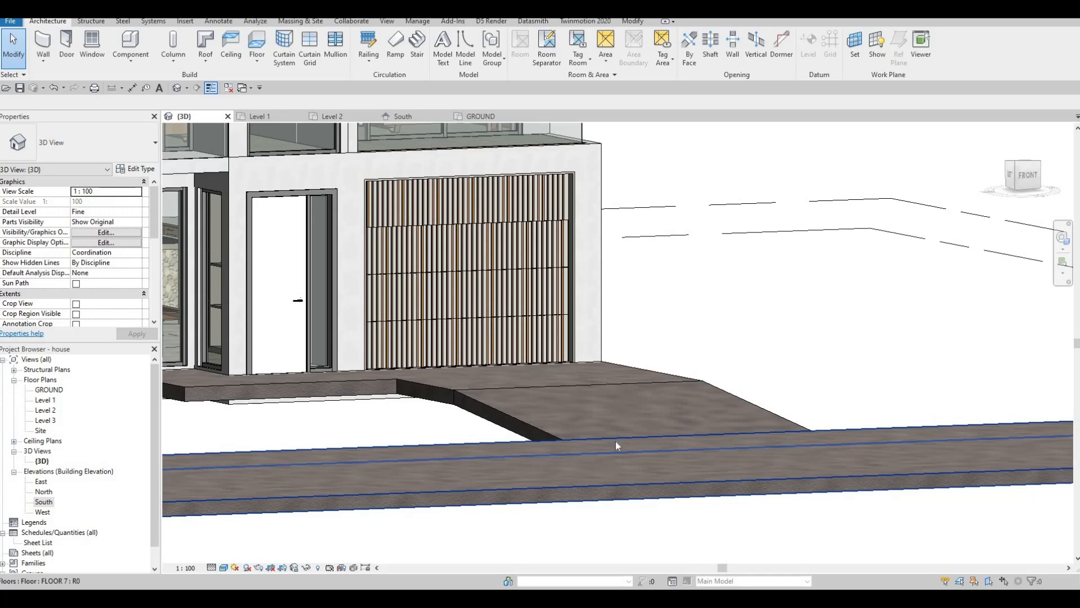
shift+middle_drag(710, 438, 626, 385)
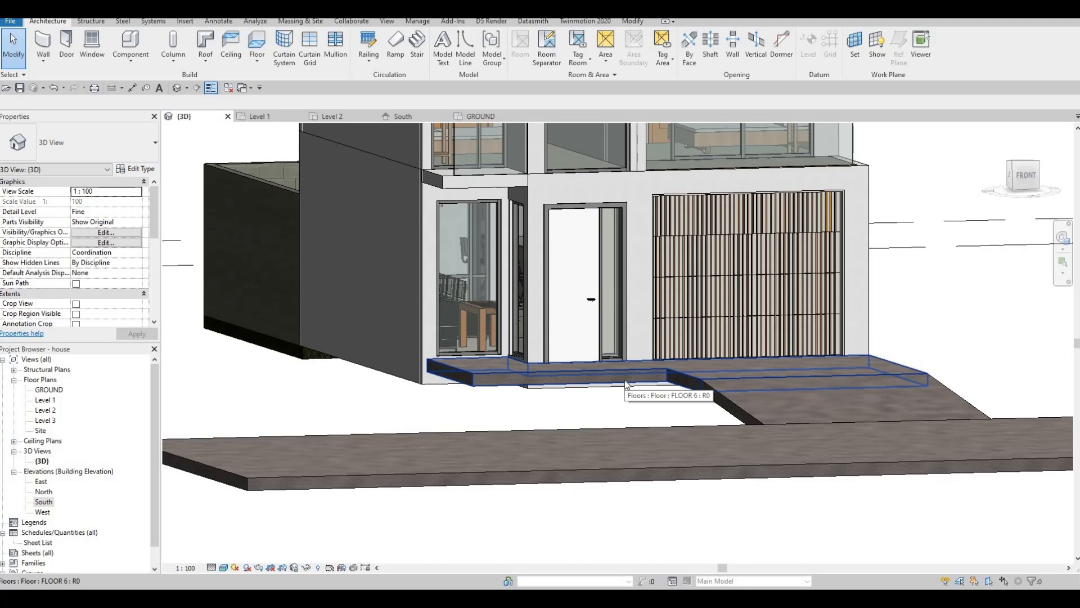
- Set the structure layer thickness of the entrance floor's type FLOOR 6 to 600 mm
click(625, 380)
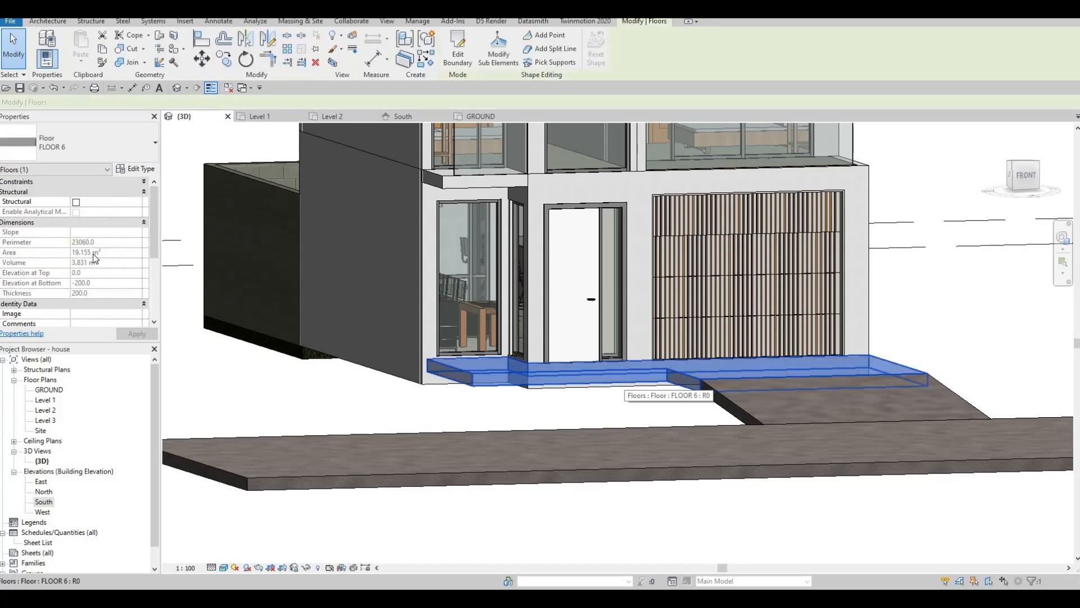
click(138, 170)
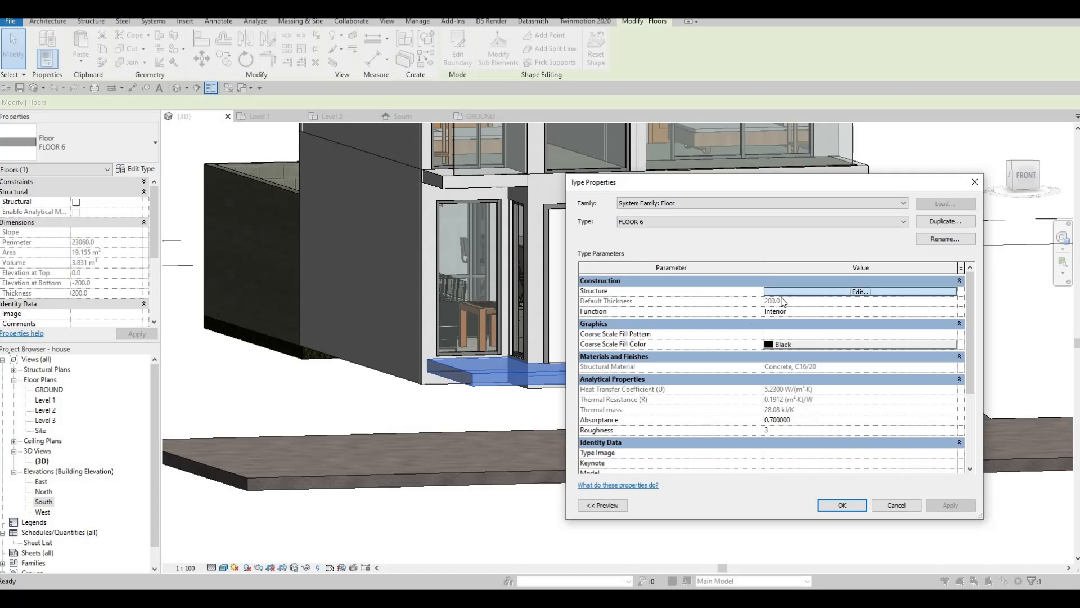
click(785, 293)
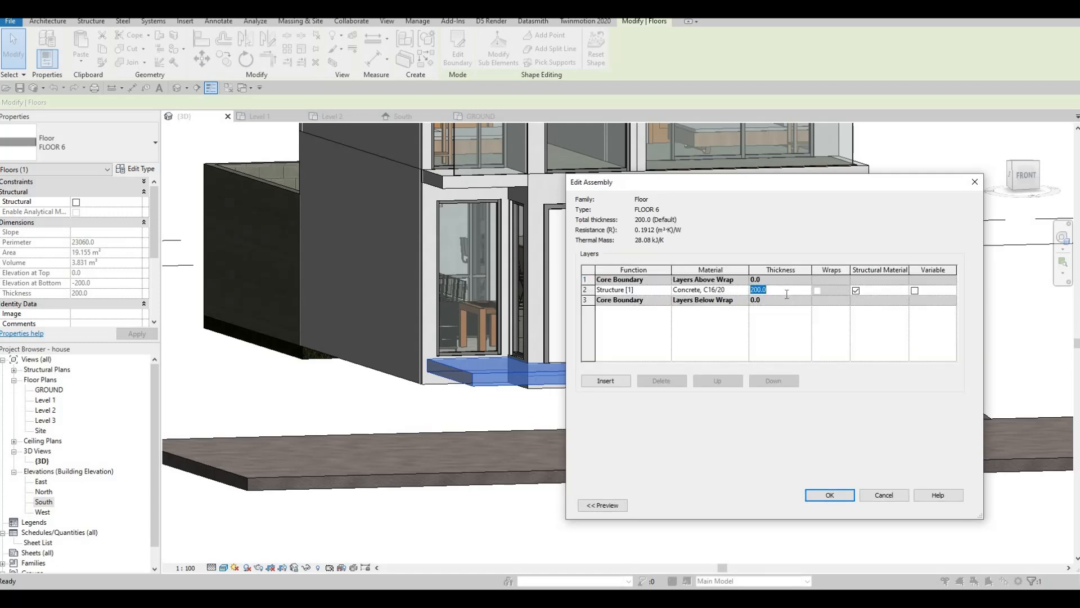
click(787, 294)
text(600)
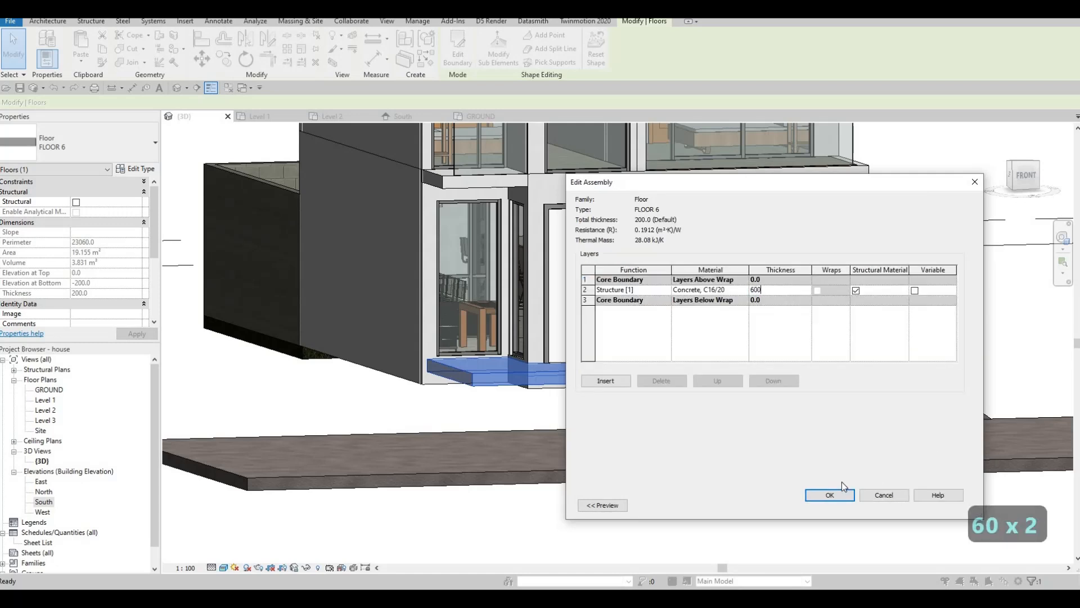
click(830, 495)
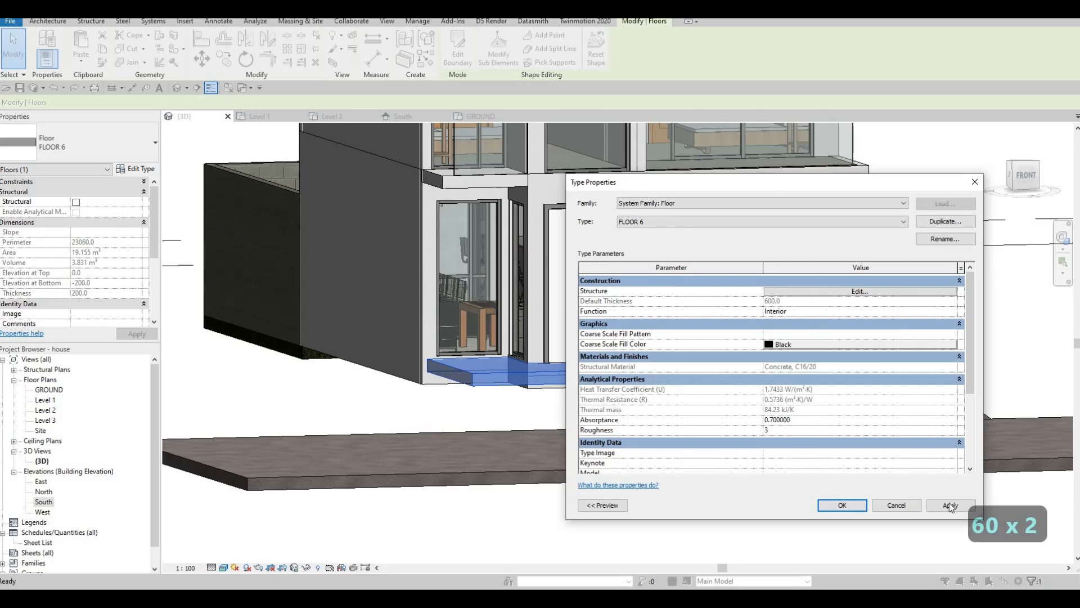
click(856, 509)
key(Escape)
key(Escape)
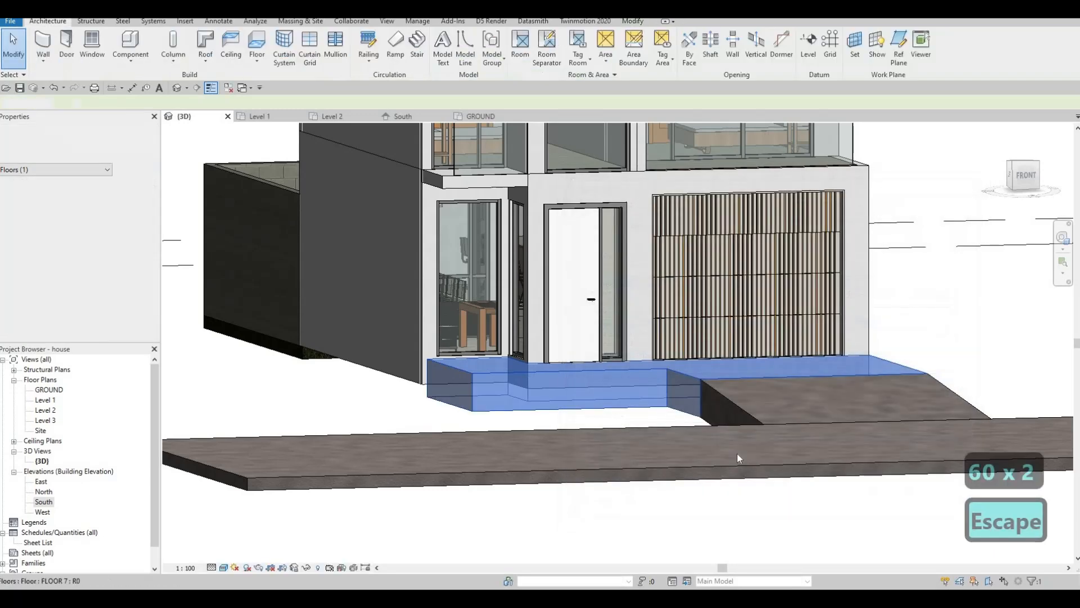
shift+middle_drag(737, 453, 766, 432)
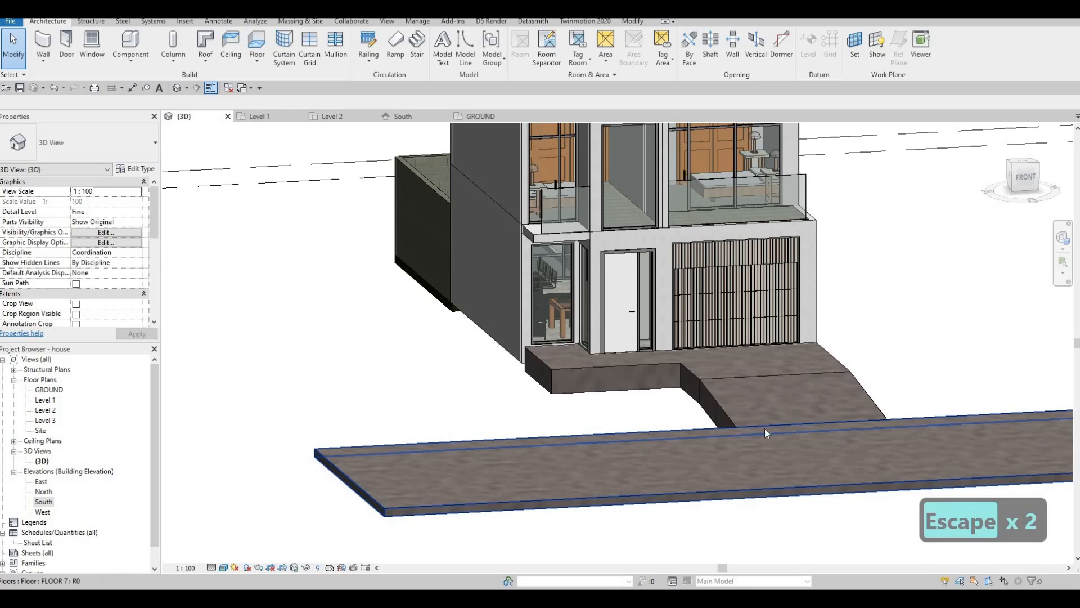
middle_drag(438, 302, 610, 323)
key(Escape)
click(611, 325)
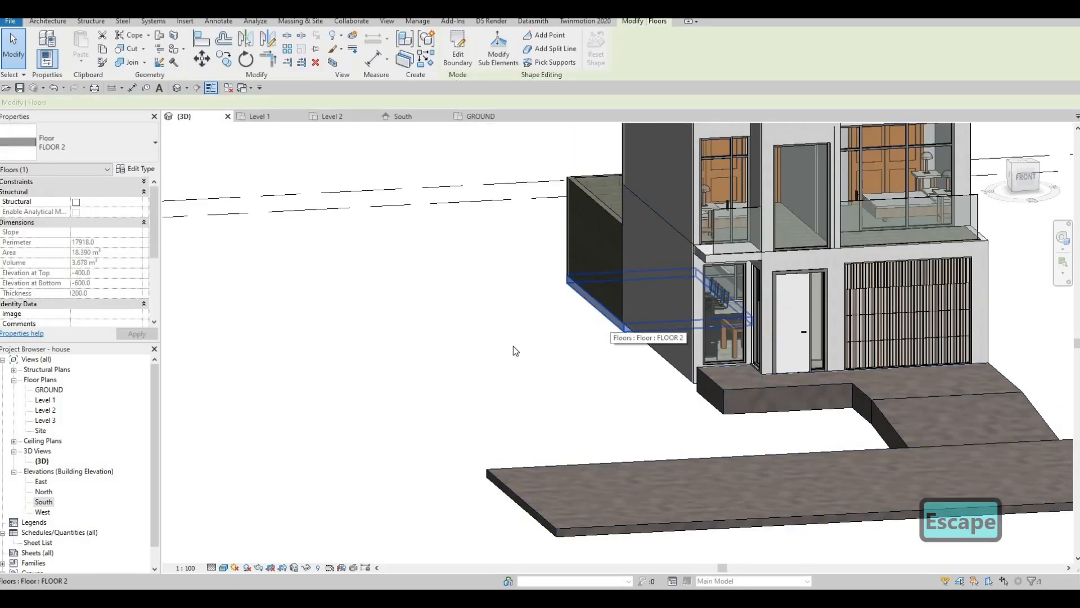
key(c)
key(s)
key(Escape)
key(Escape)
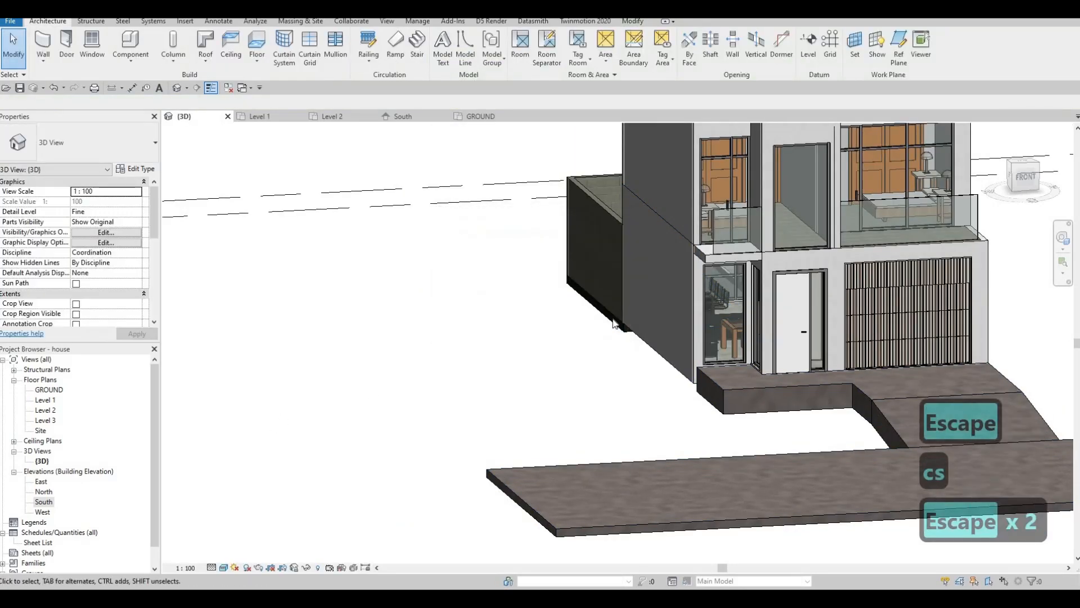
click(615, 325)
key(c)
key(s)
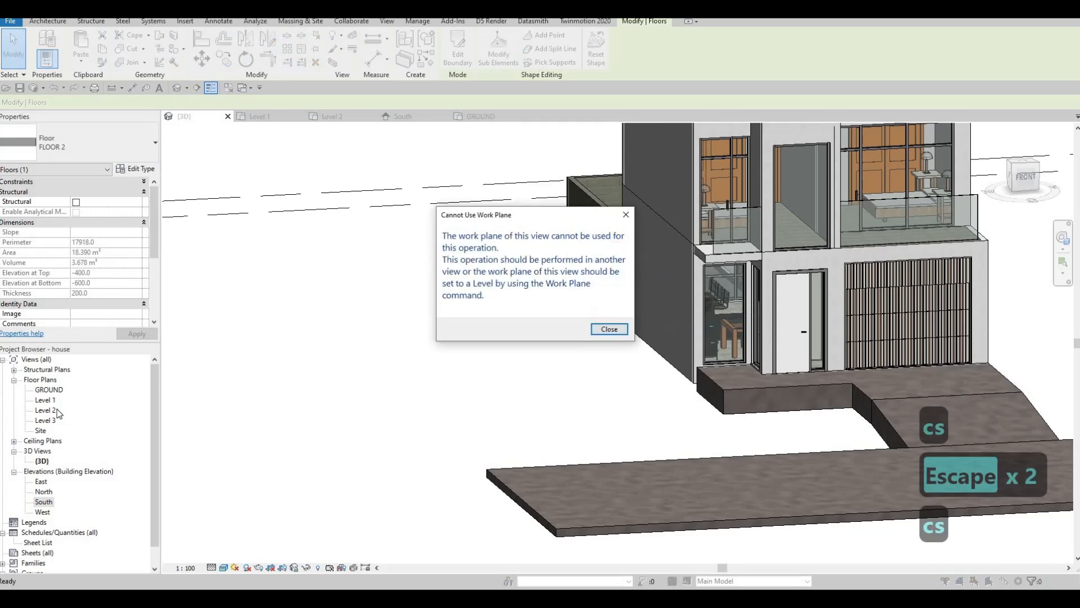
key(Escape)
key(Escape)
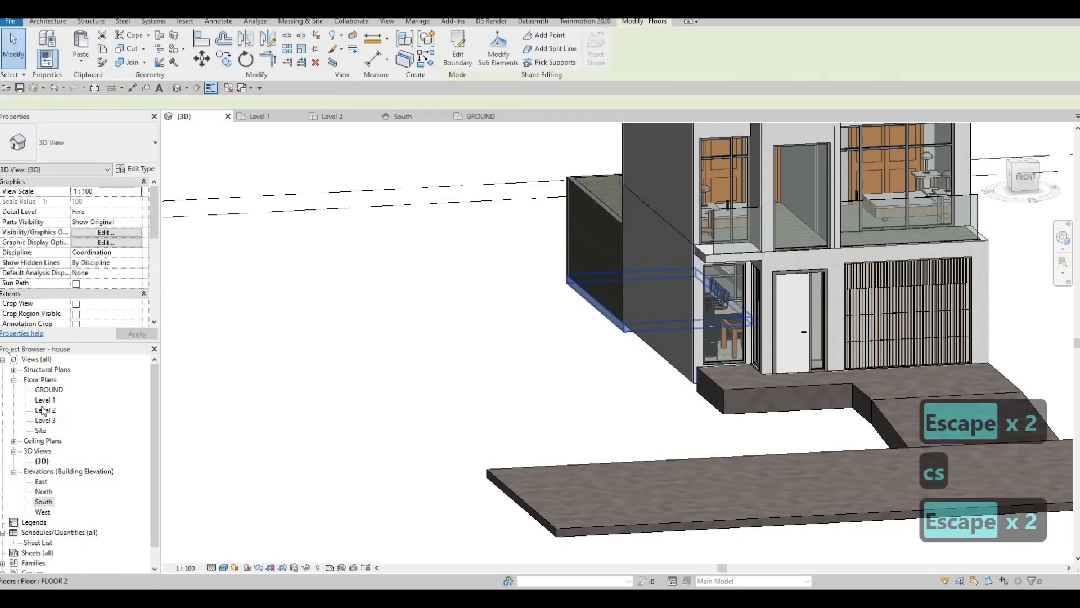
- On the GROUND plan, create a FLOOR 2 rectangle about 3185 by 5673 mm between the entrance floor and the road, then return to 3D
double_click(49, 389)
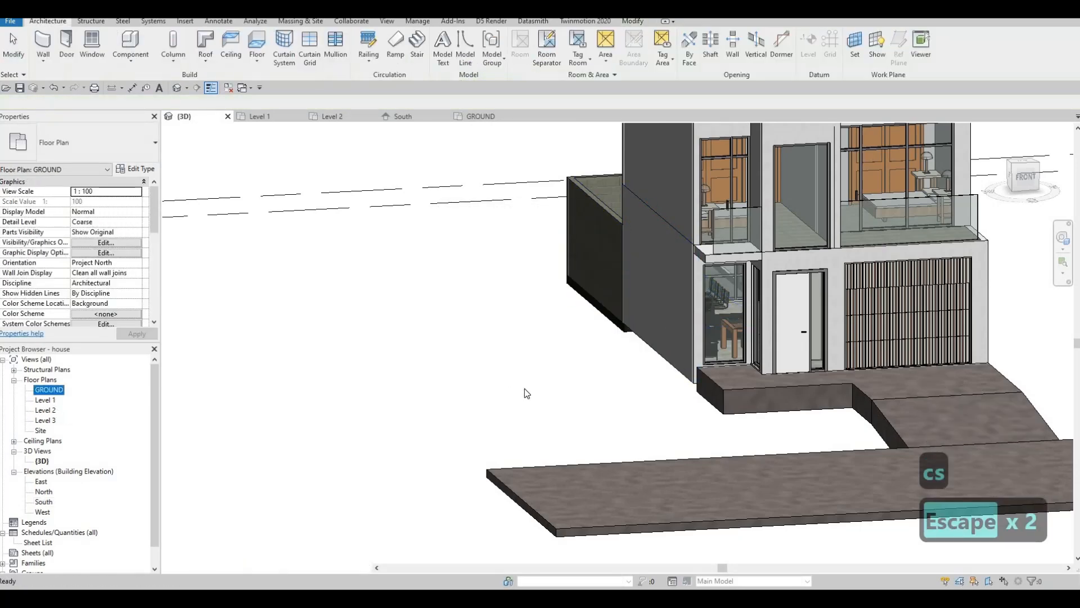
key(c)
key(s)
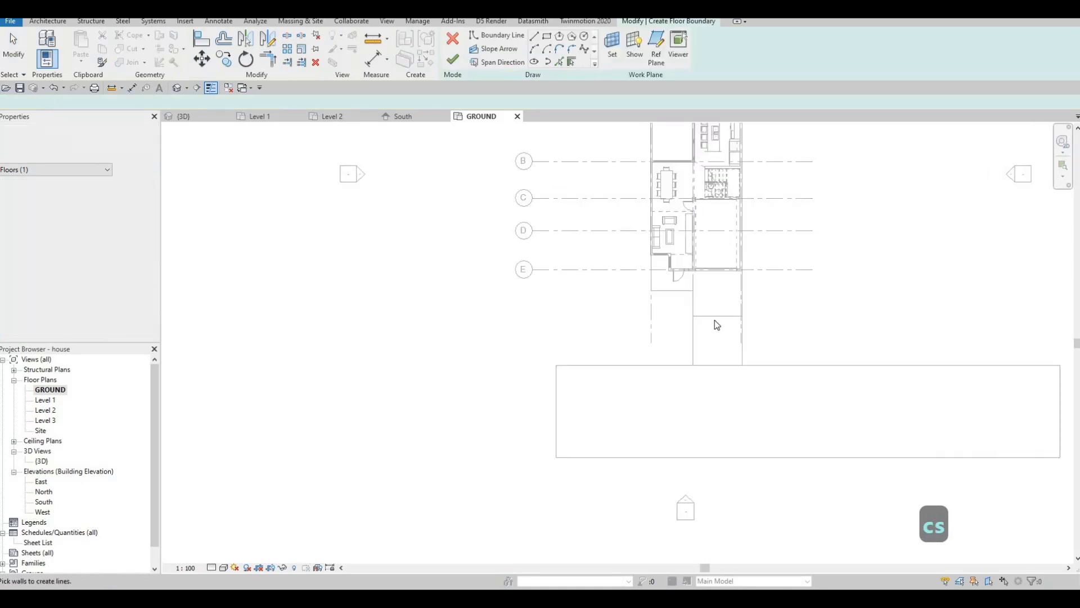
scroll(681, 327, up, 4)
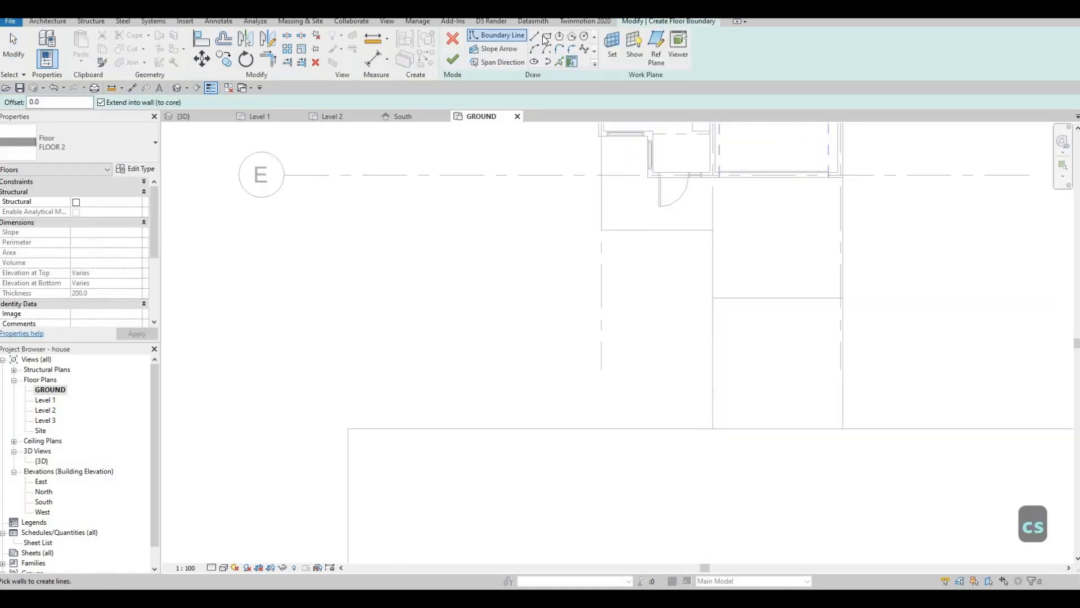
click(712, 230)
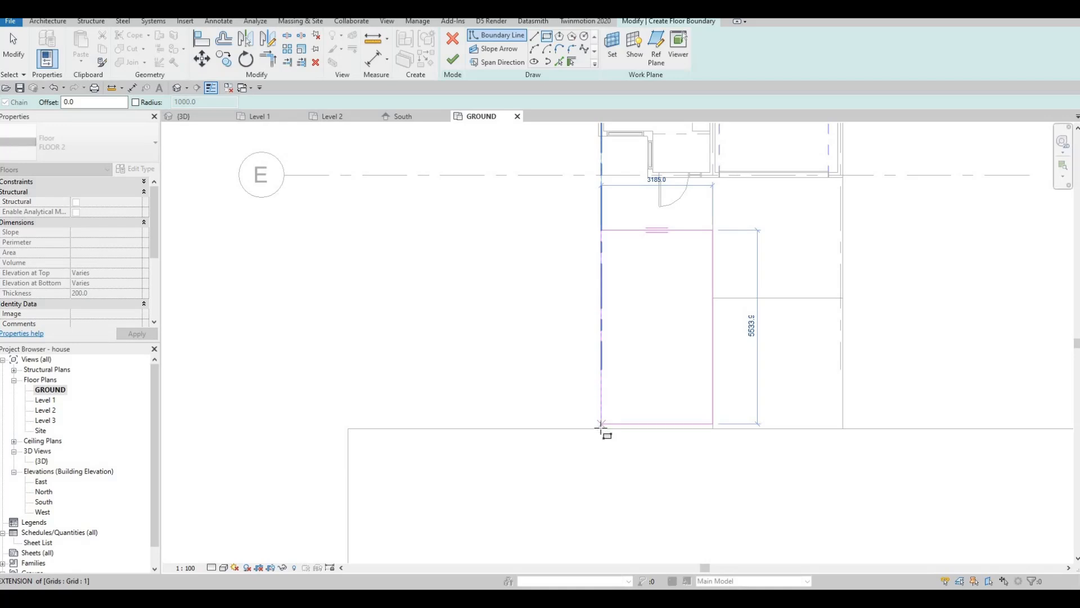
click(601, 426)
click(453, 59)
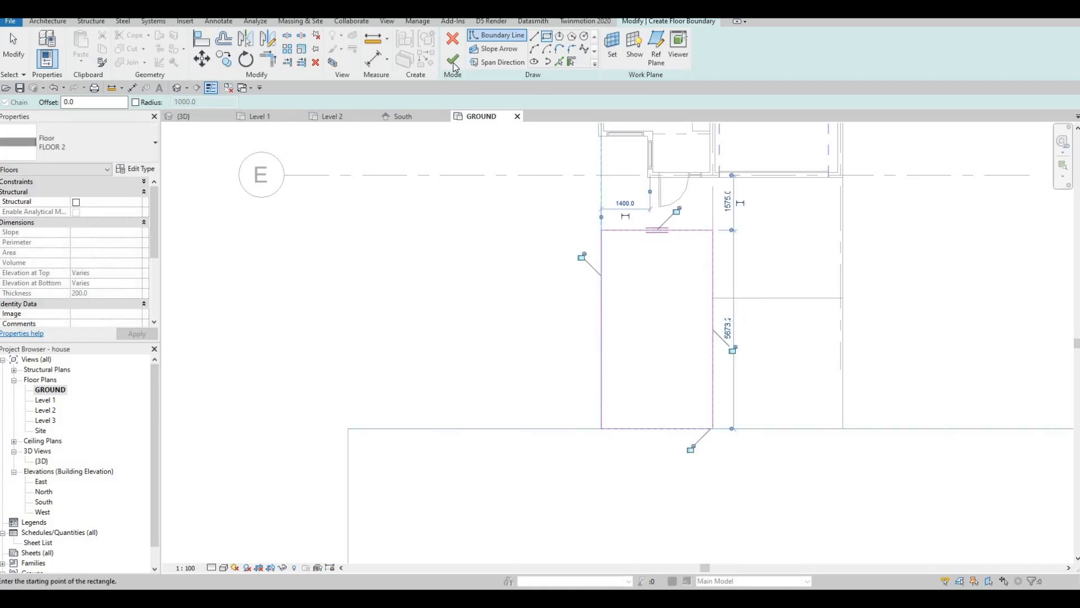
scroll(526, 206, down, 4)
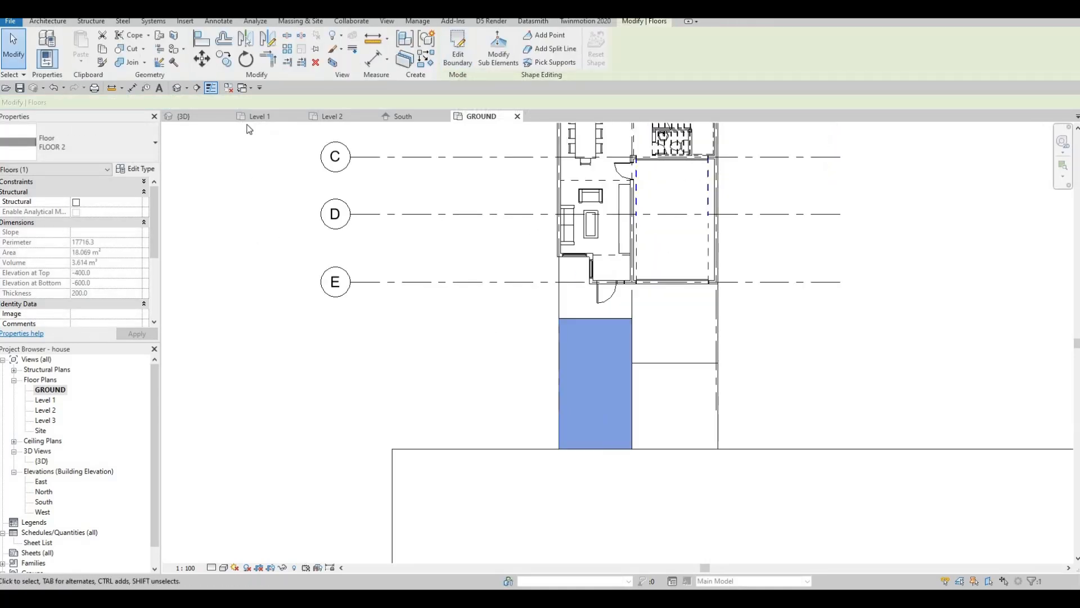
key(Escape)
click(184, 116)
- Edit the new grass floor's boundary, moving its driveway-side edge inward to leave a gap about 1450 mm wide beside the driveway
shift+middle_drag(604, 369, 307, 326)
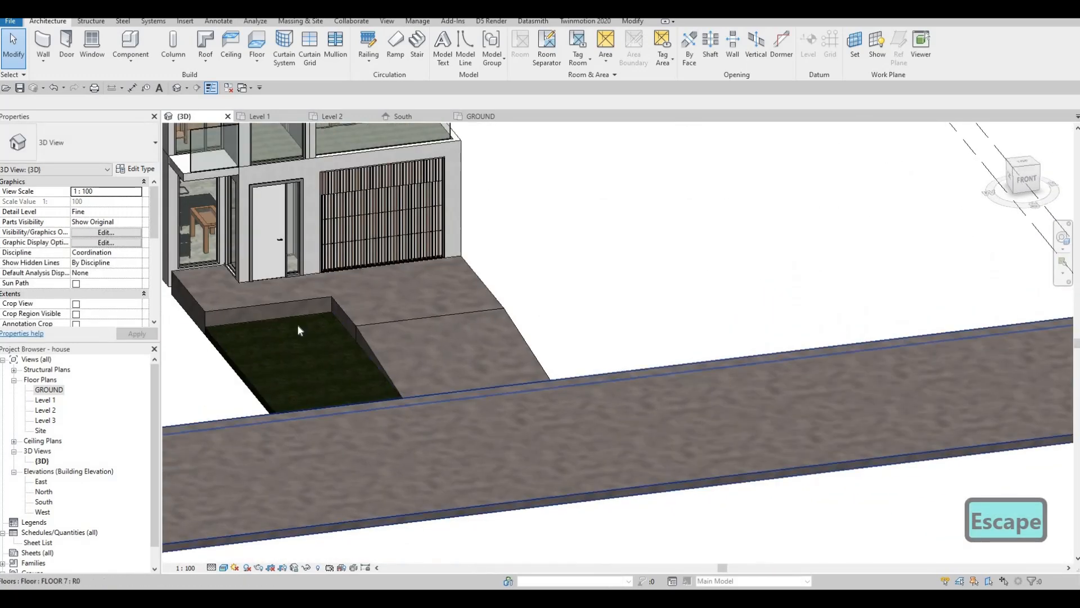
scroll(293, 322, up, 3)
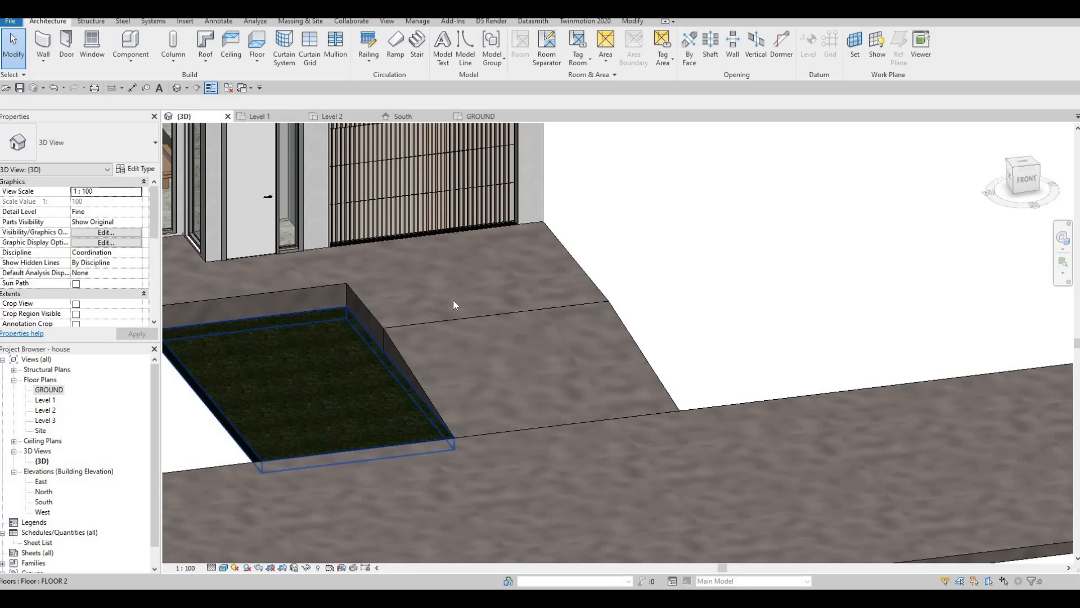
middle_drag(262, 296, 400, 286)
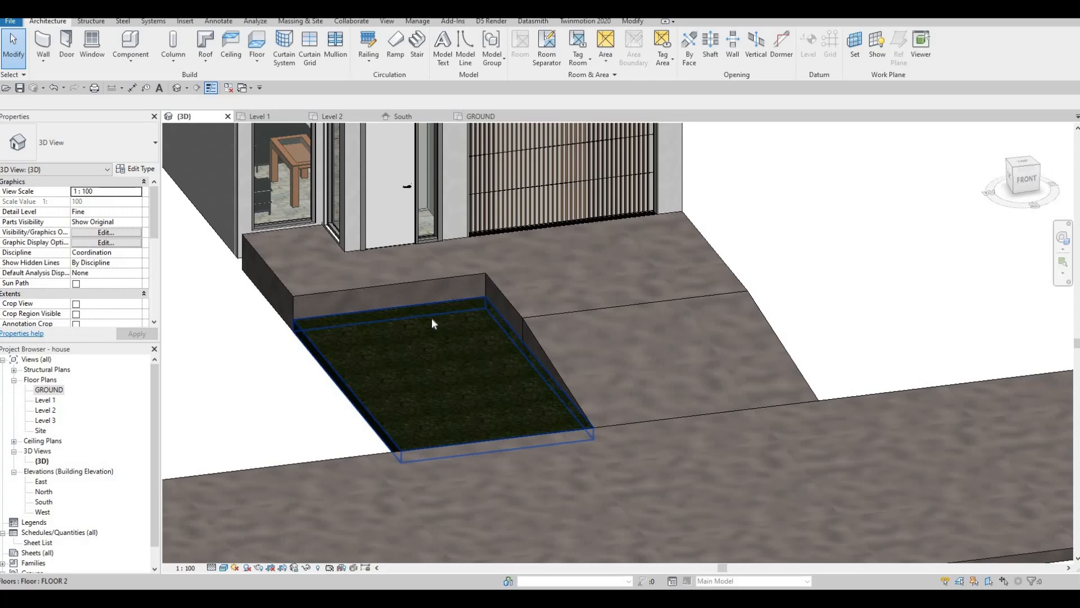
click(382, 397)
scroll(410, 394, down, 2)
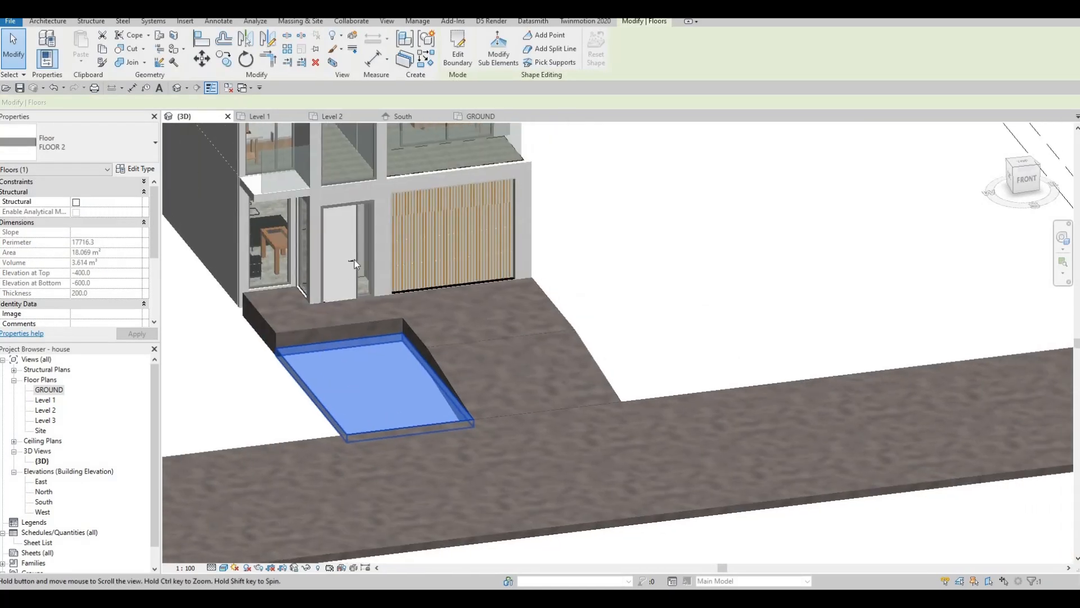
scroll(465, 342, down, 1)
middle_drag(465, 342, 563, 359)
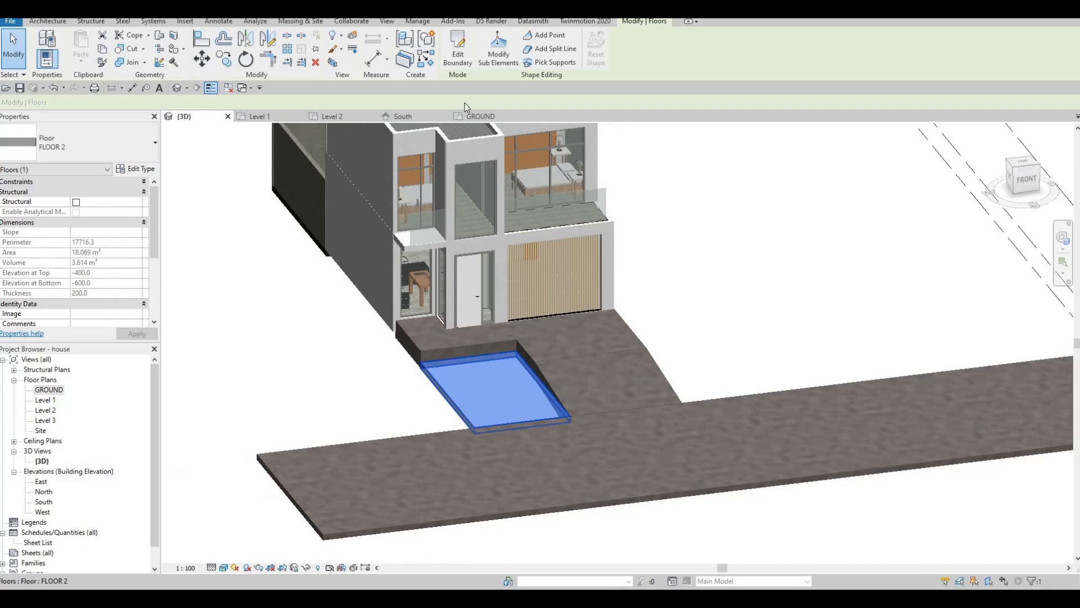
click(460, 56)
scroll(526, 362, up, 2)
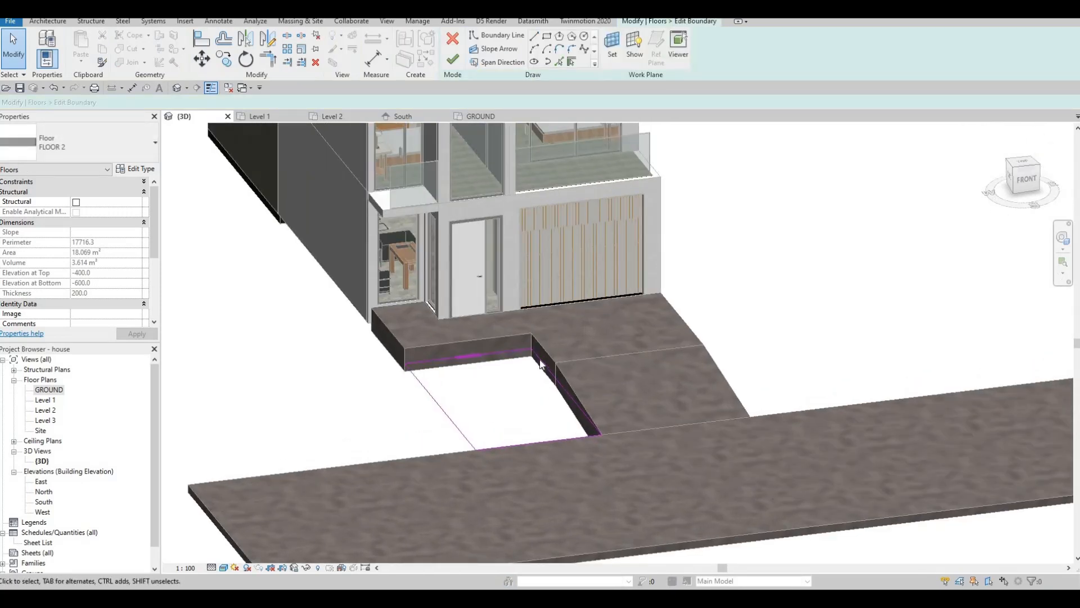
drag(544, 363, 506, 376)
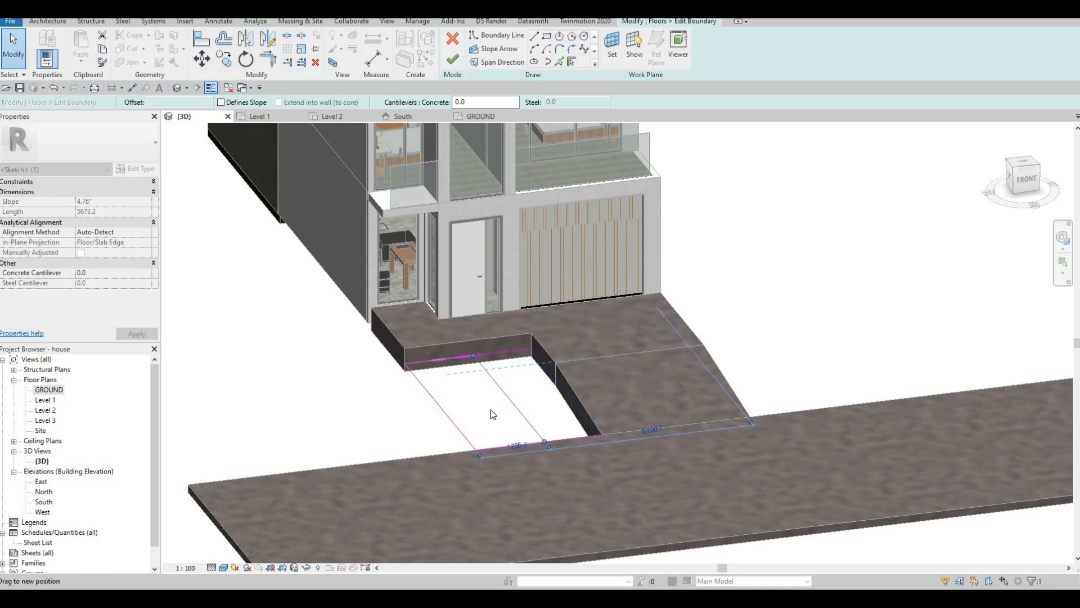
drag(493, 414, 493, 414)
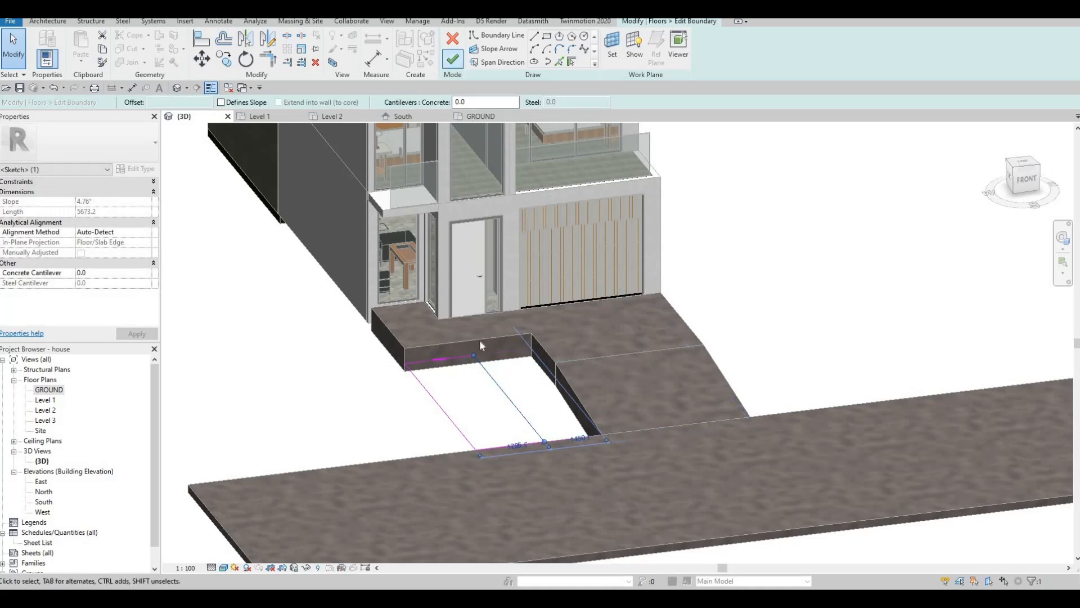
key(Escape)
key(Escape)
key(Escape)
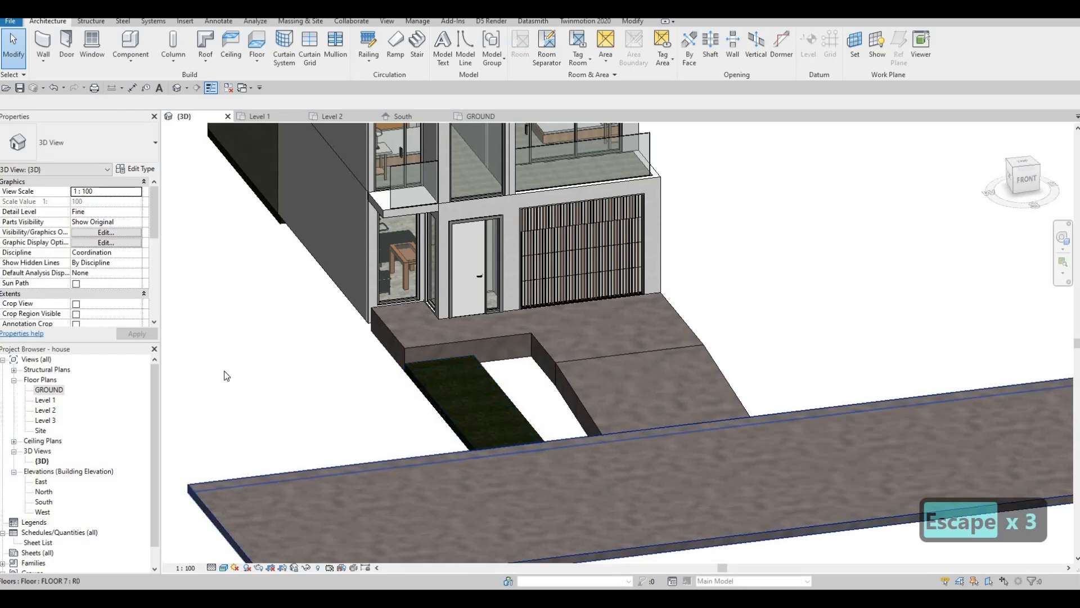
- On the GROUND plan, start a floor similar to the grass strip and sketch a rectangle filling the gap between grass and driveway
double_click(49, 390)
click(555, 363)
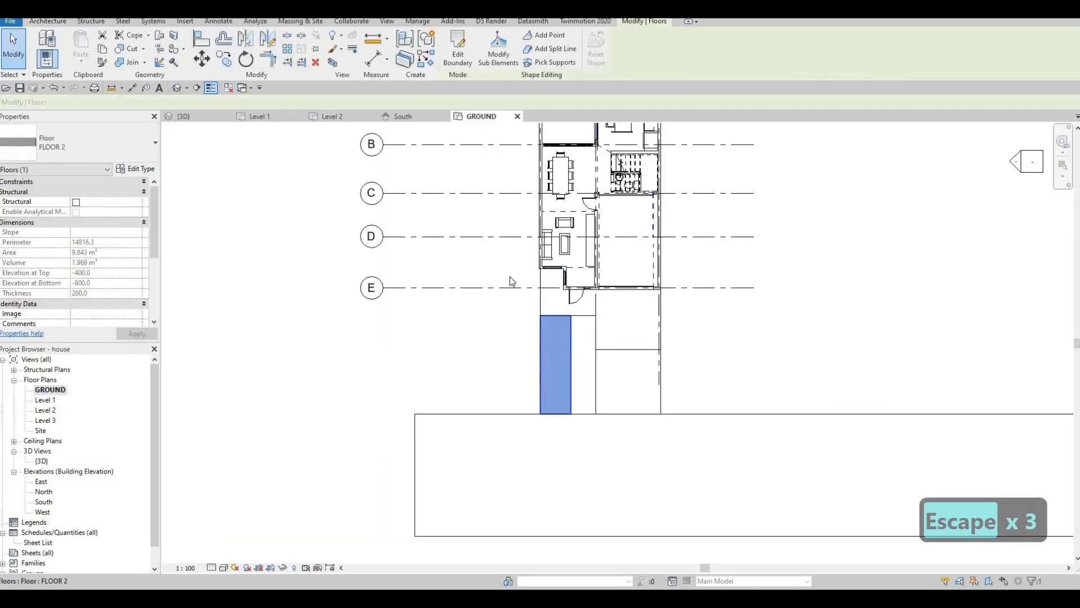
click(458, 54)
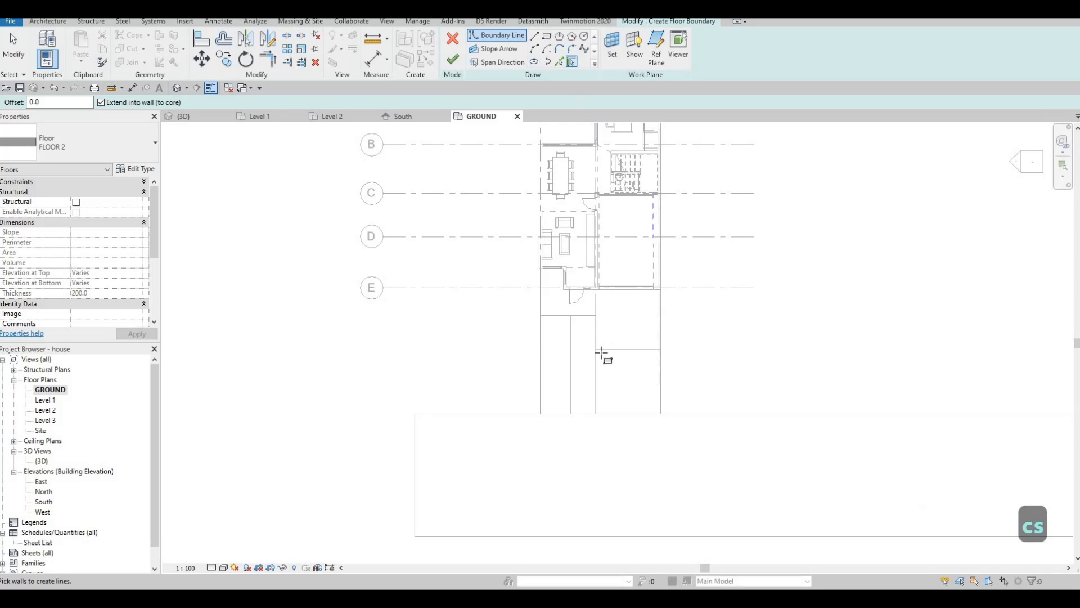
click(595, 414)
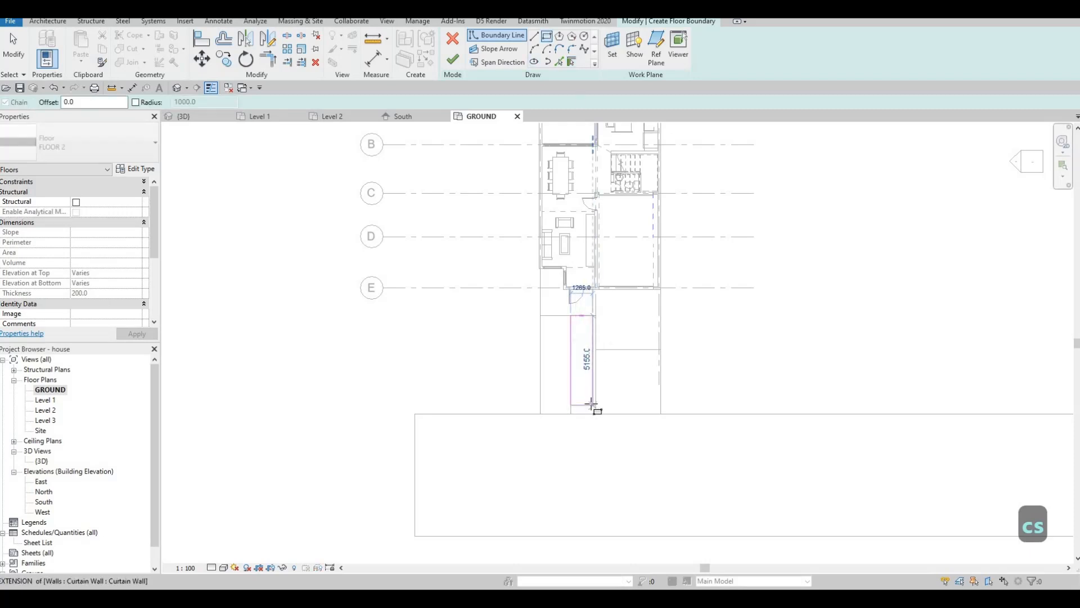
key(Escape)
key(Escape)
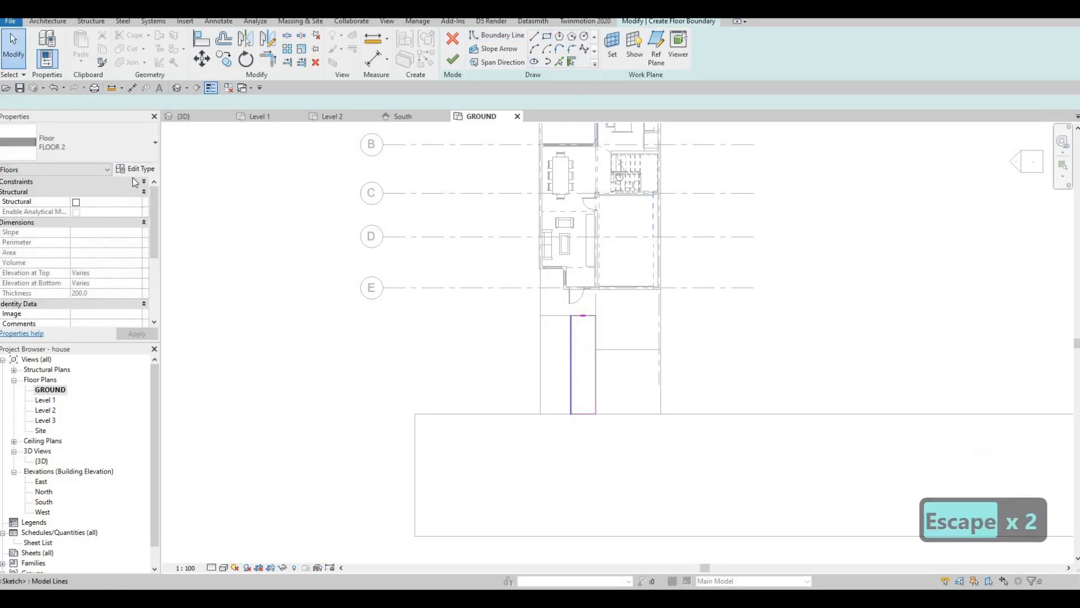
- Duplicate the FLOOR 2 type as FLOOR 8 for the floor being sketched
click(136, 172)
key(Escape)
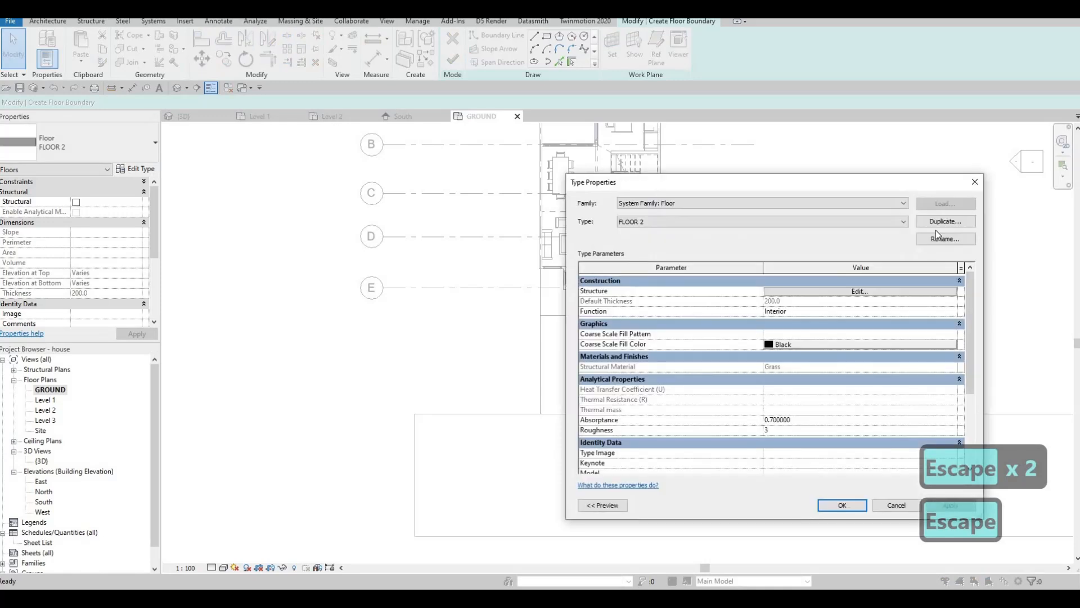
click(936, 224)
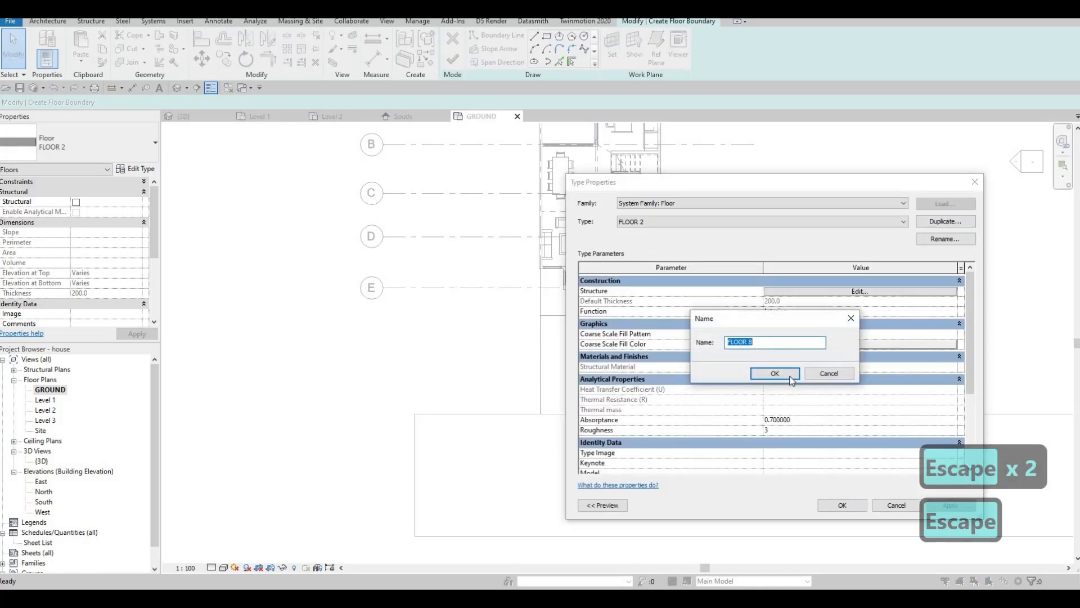
click(793, 375)
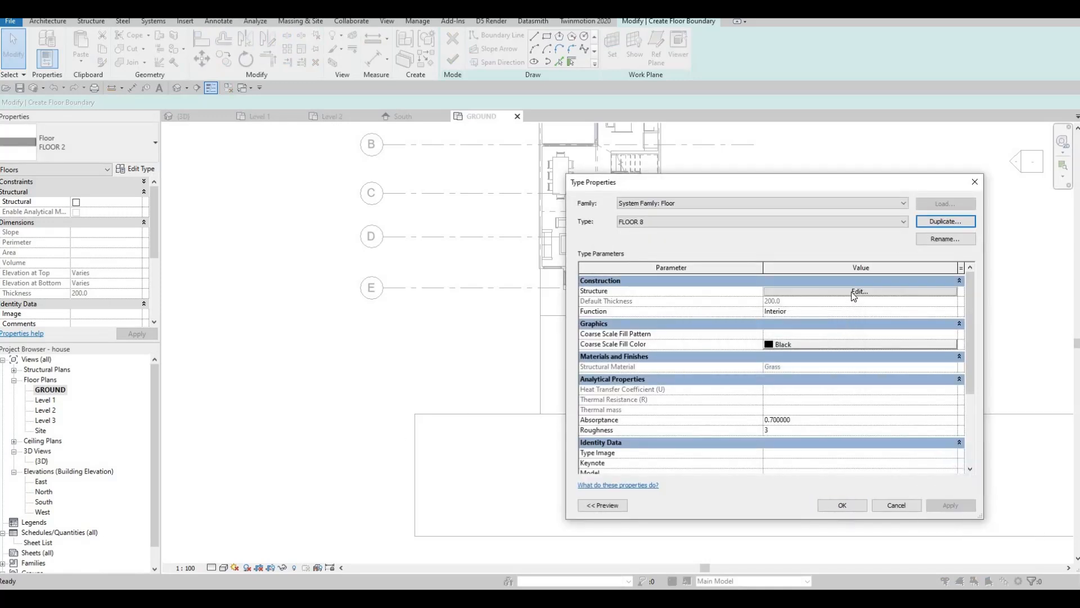
- Set the FLOOR 8 structure layer's material to Concrete, C20/25 from the AEC Materials library
click(762, 292)
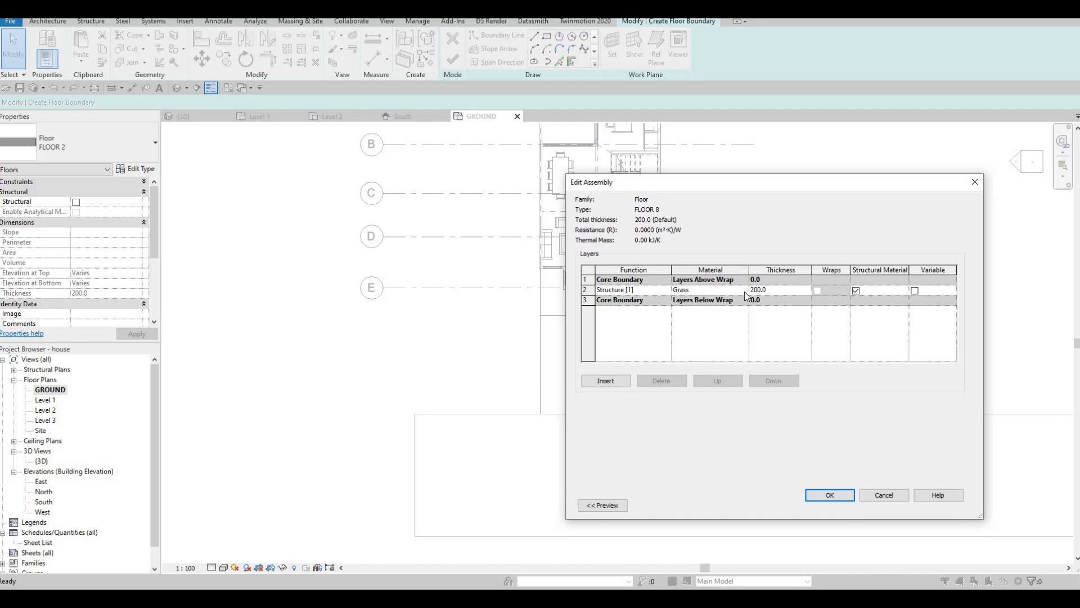
click(741, 292)
click(745, 291)
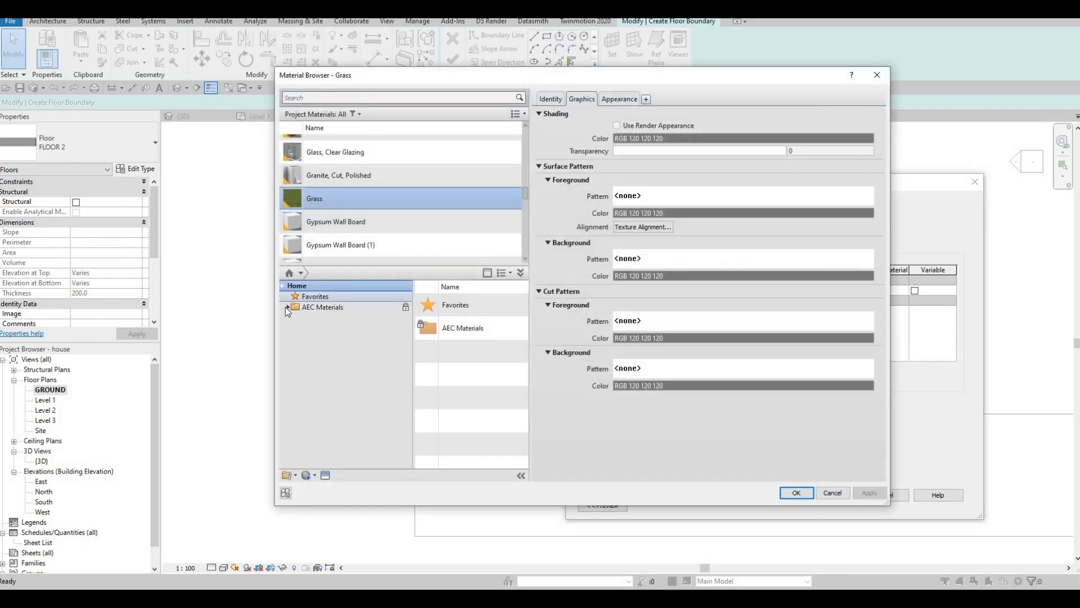
click(288, 306)
click(360, 339)
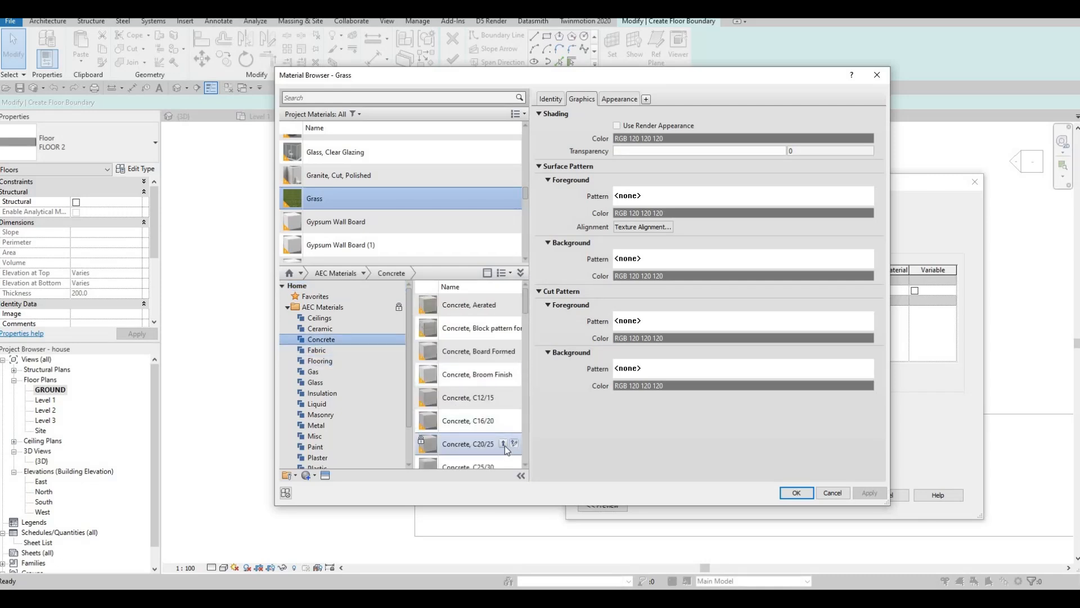
click(504, 443)
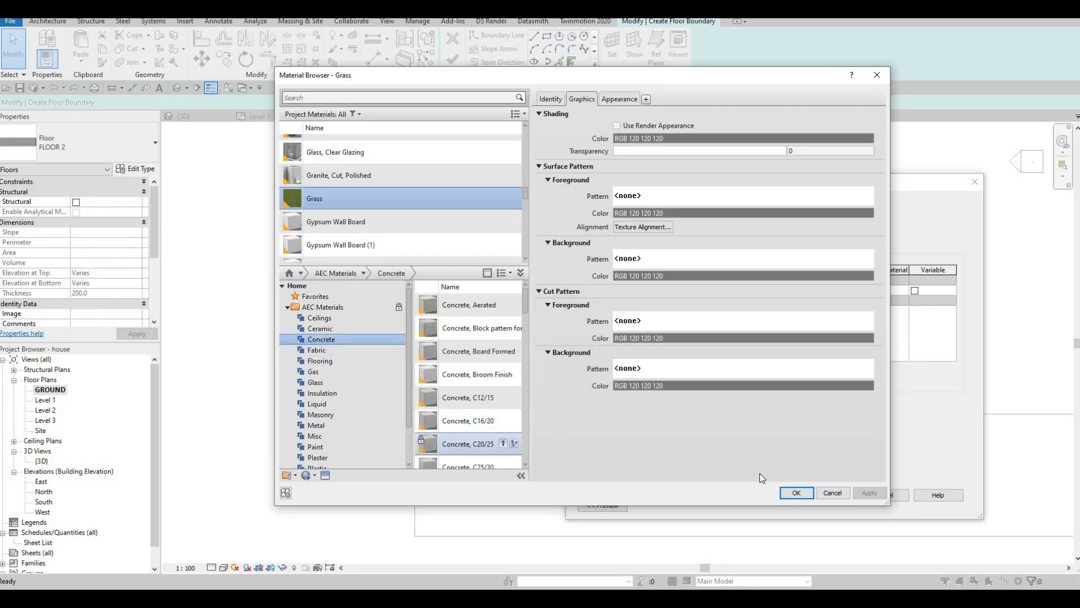
click(796, 493)
click(822, 494)
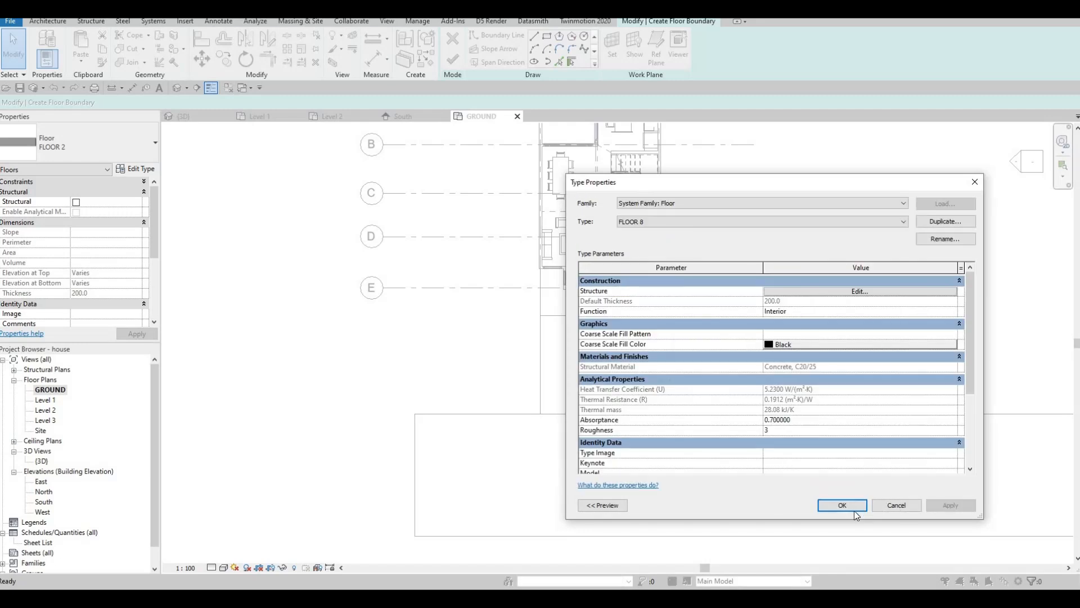
- Apply FLOOR 8 to the path, finish its sketch and show the path up close in the 3D view
click(854, 511)
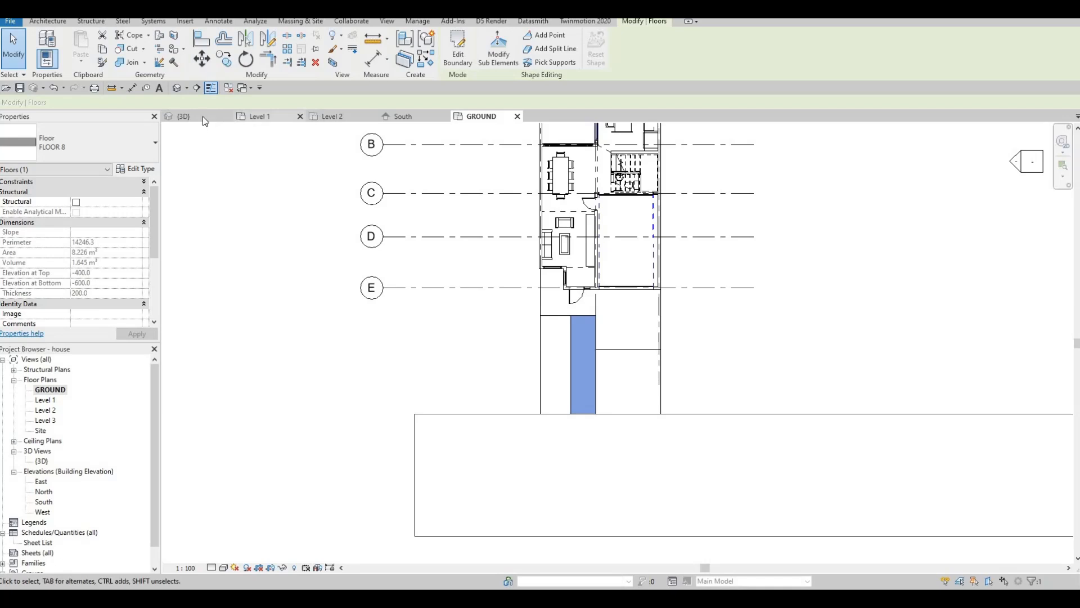
key(ctrl+Tab)
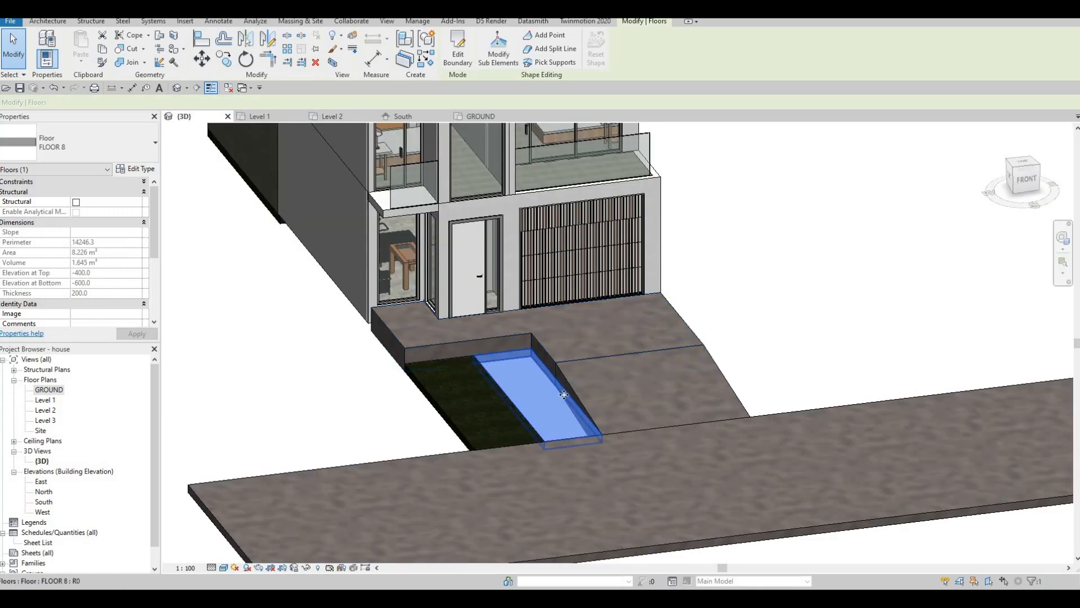
key(Escape)
key(Escape)
scroll(545, 399, up, 3)
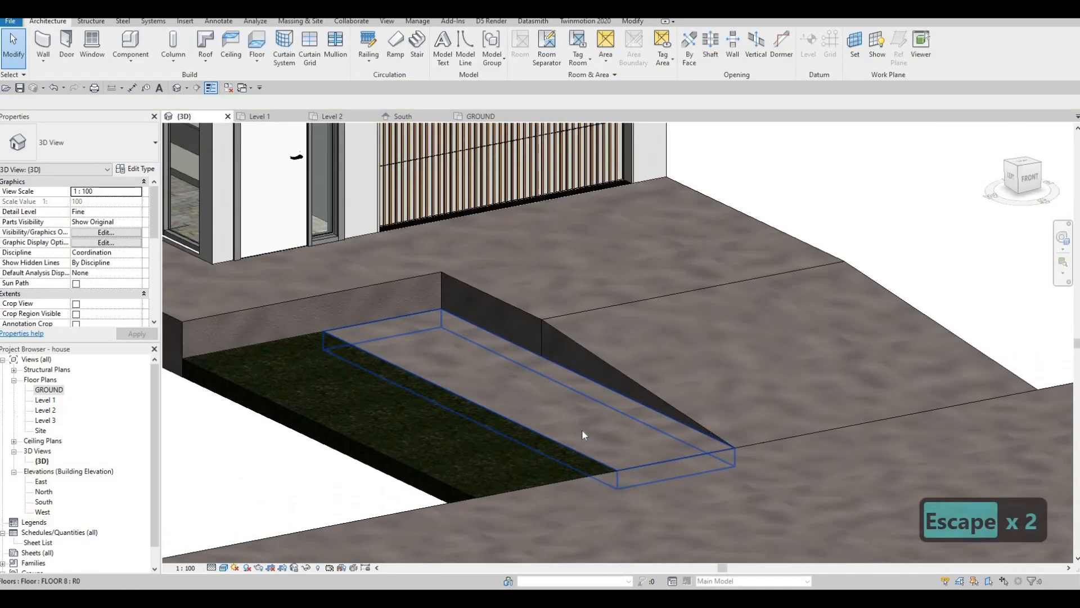
- Examine the concrete path beside the grass strip and the whole front yard with the house in the 3D view
click(141, 168)
key(Escape)
key(Escape)
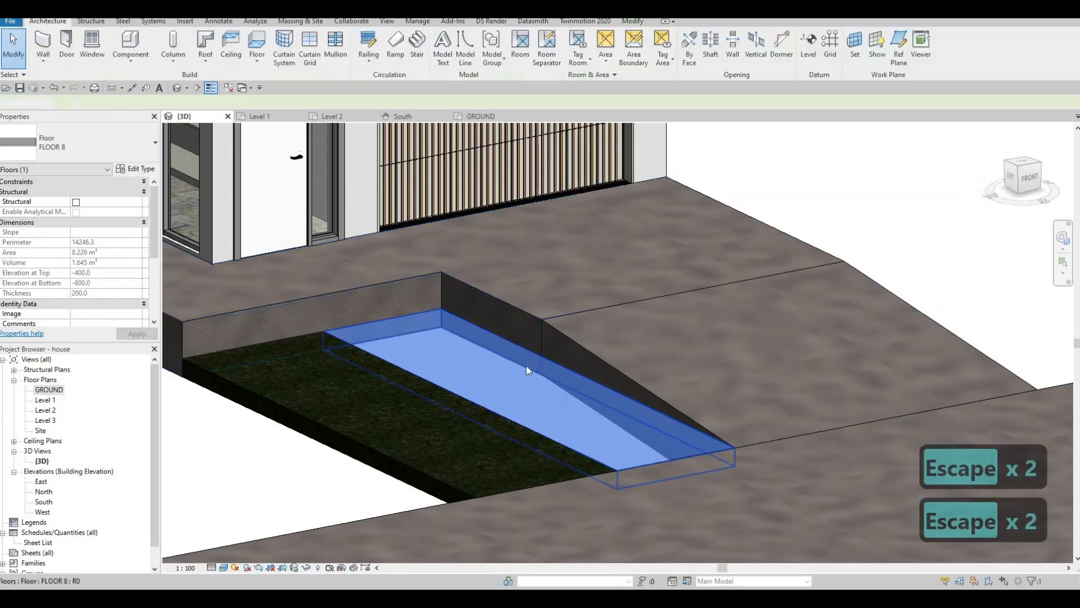
scroll(526, 366, down, 3)
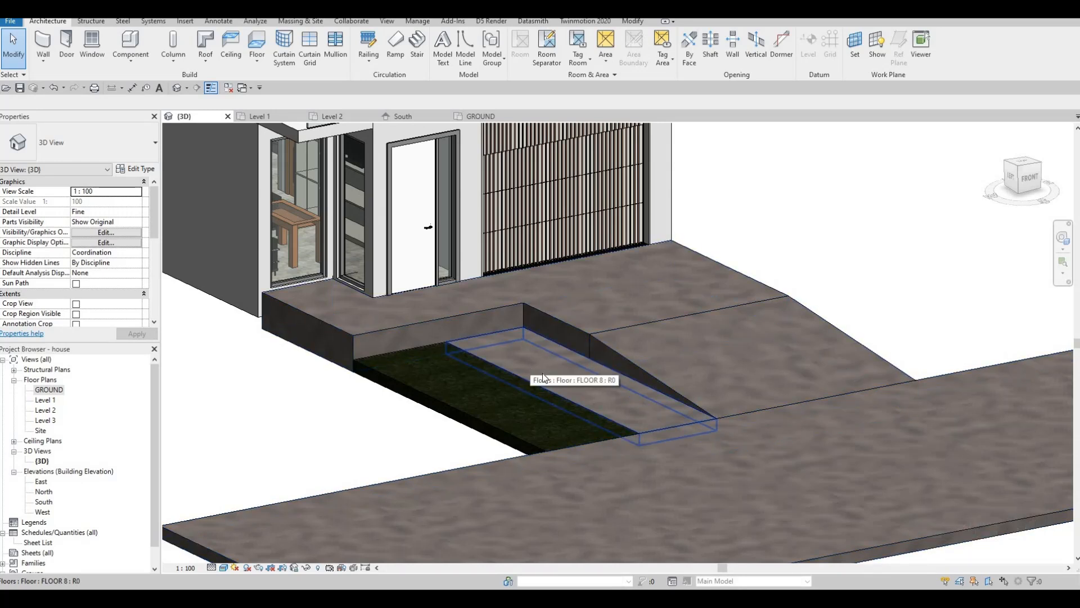
key(Escape)
mouse_move(573, 389)
shift+middle_down()
mouse_move(460, 410)
mouse_move(506, 416)
mouse_move(475, 419)
mouse_move(567, 396)
mouse_move(574, 417)
mouse_move(582, 408)
shift+middle_up()
scroll(559, 410, down, 4)
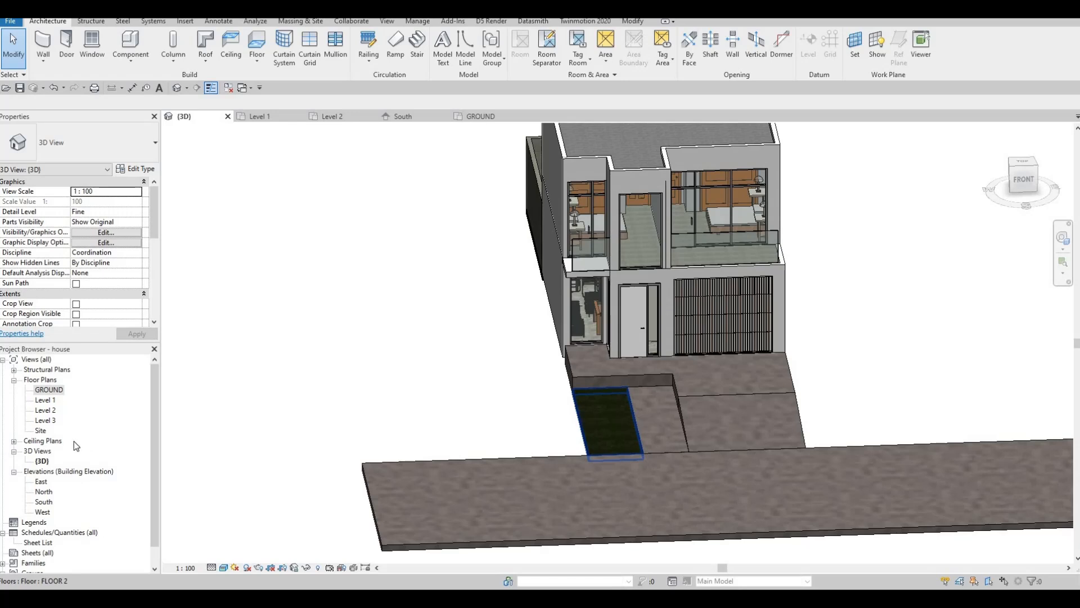
- On the GROUND plan, pull the grid B end of the grid 1 wall between grids A and B back to about 4900 mm from grid A
double_click(49, 389)
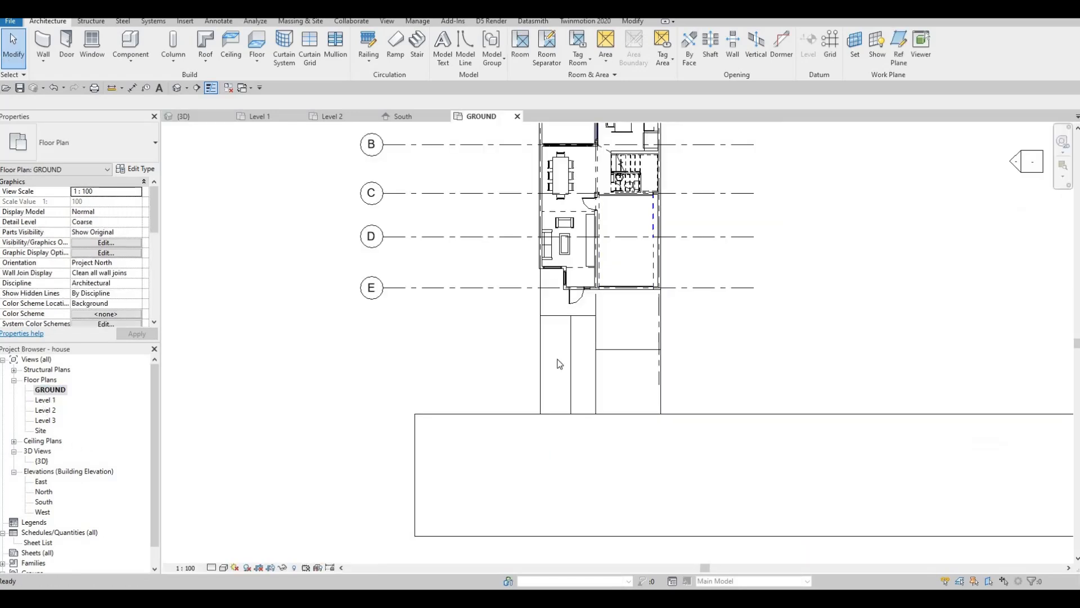
scroll(539, 244, up, 2)
key(Escape)
click(539, 298)
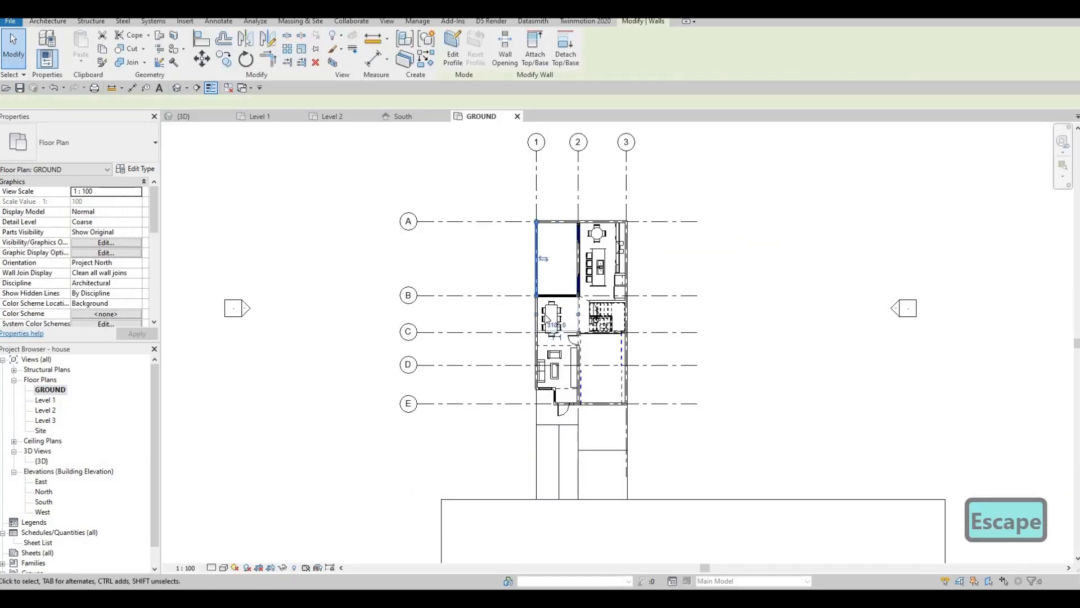
scroll(540, 300, up, 3)
drag(541, 312, 541, 290)
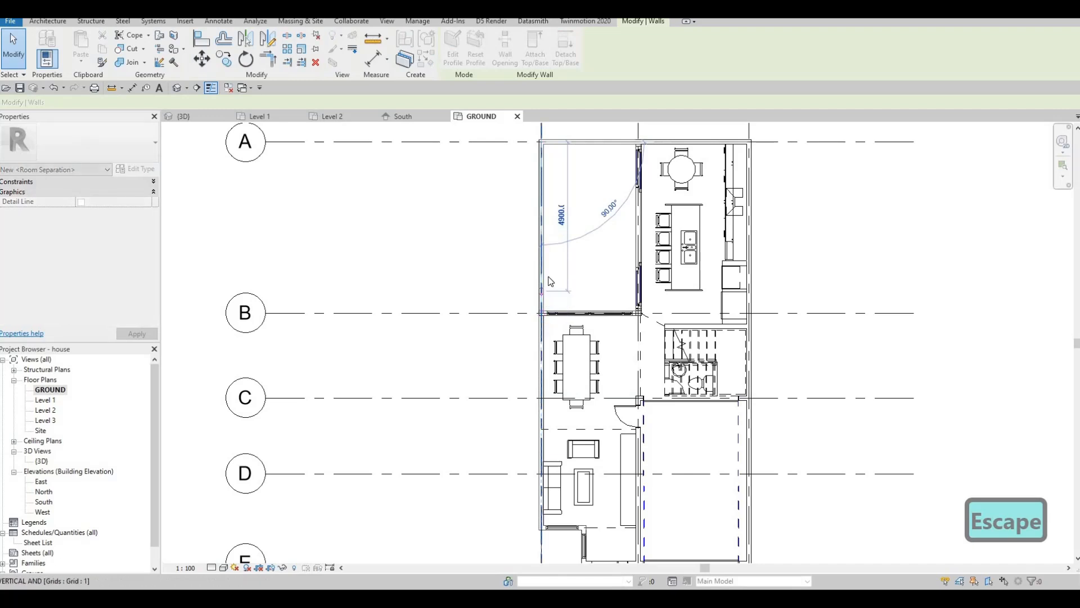
scroll(563, 265, down, 2)
key(Escape)
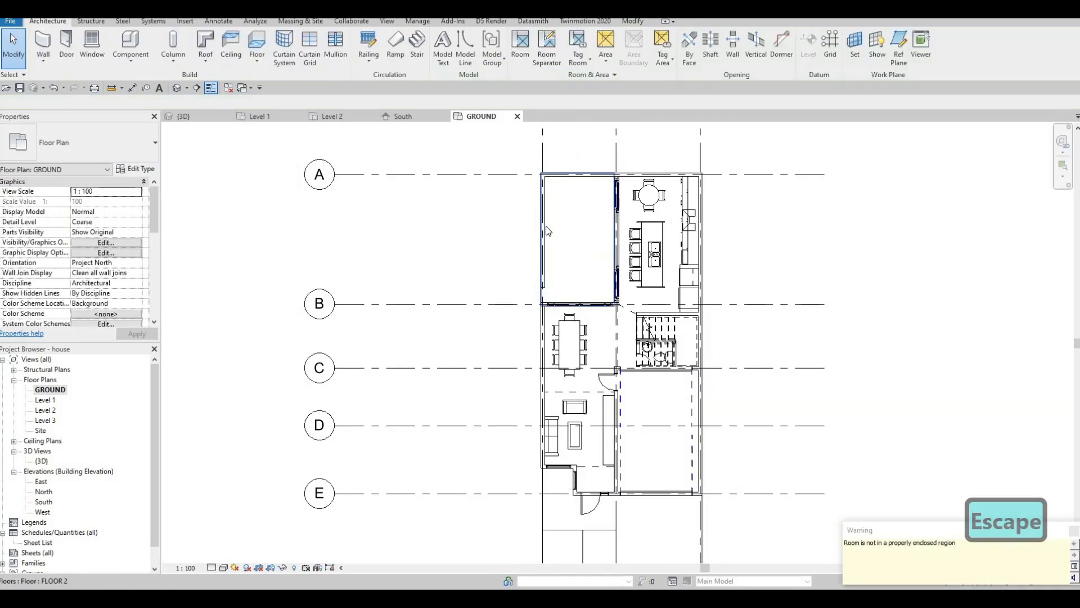
- Move the west BOARDER WALL to about 3240 mm west of grid 1 and stretch its south end to the road edge
drag(424, 226, 479, 371)
middle_drag(479, 368, 478, 230)
scroll(477, 228, down, 2)
key(Escape)
click(472, 172)
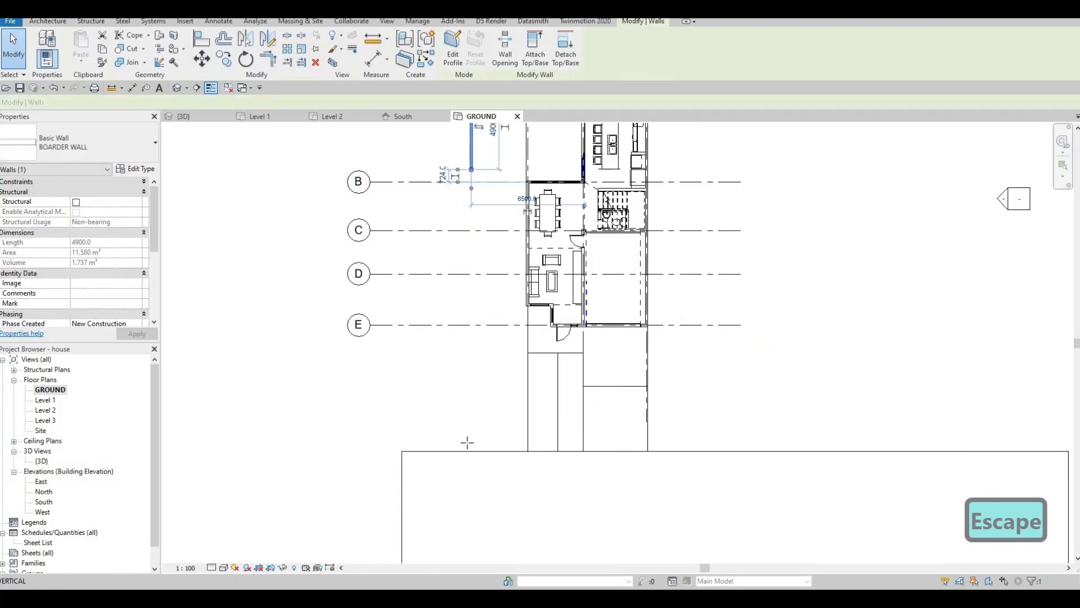
drag(467, 442, 471, 451)
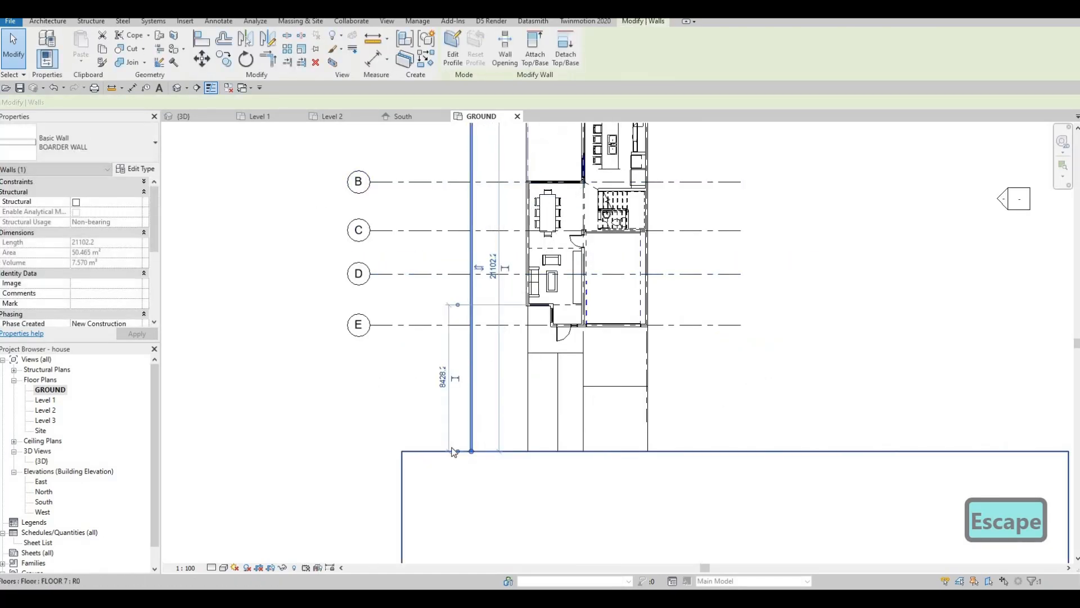
key(Escape)
scroll(398, 490, down, 2)
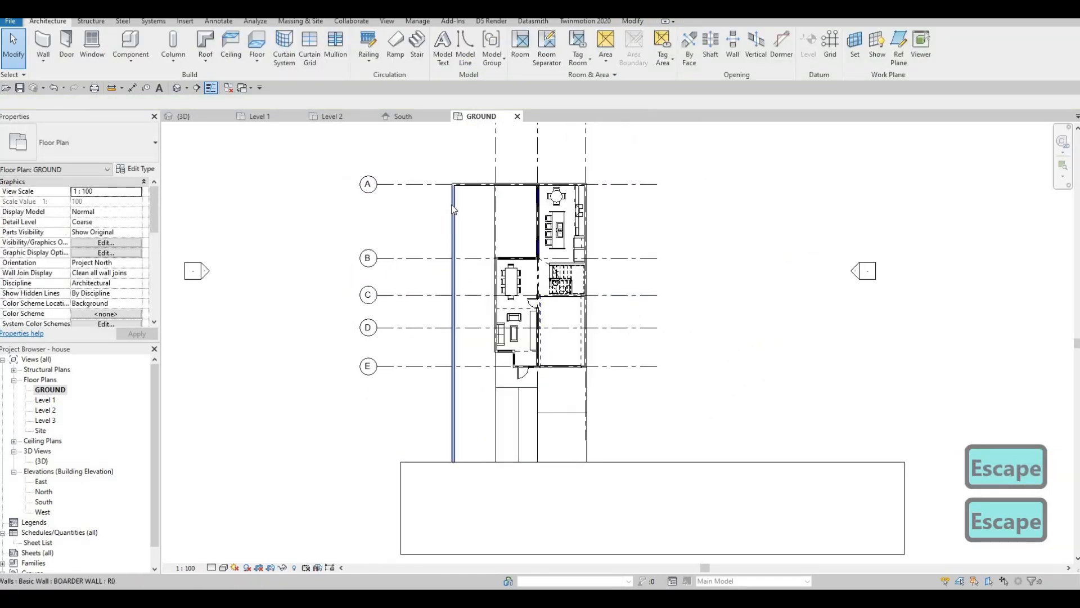
- Set the distance between the west border wall and grid 1 to 3000 mm
click(497, 179)
scroll(462, 202, up, 2)
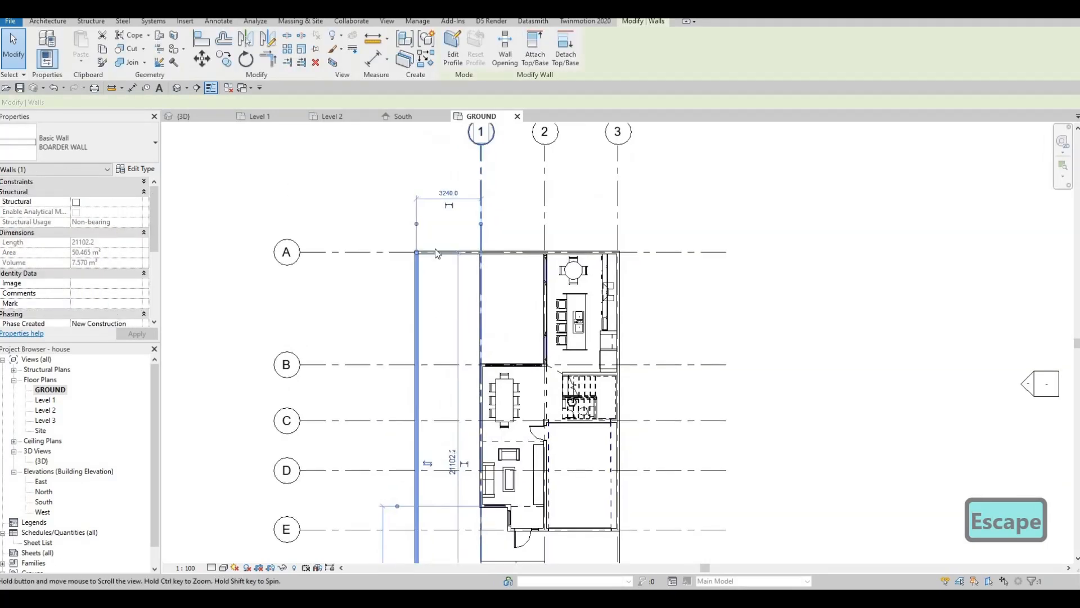
click(452, 196)
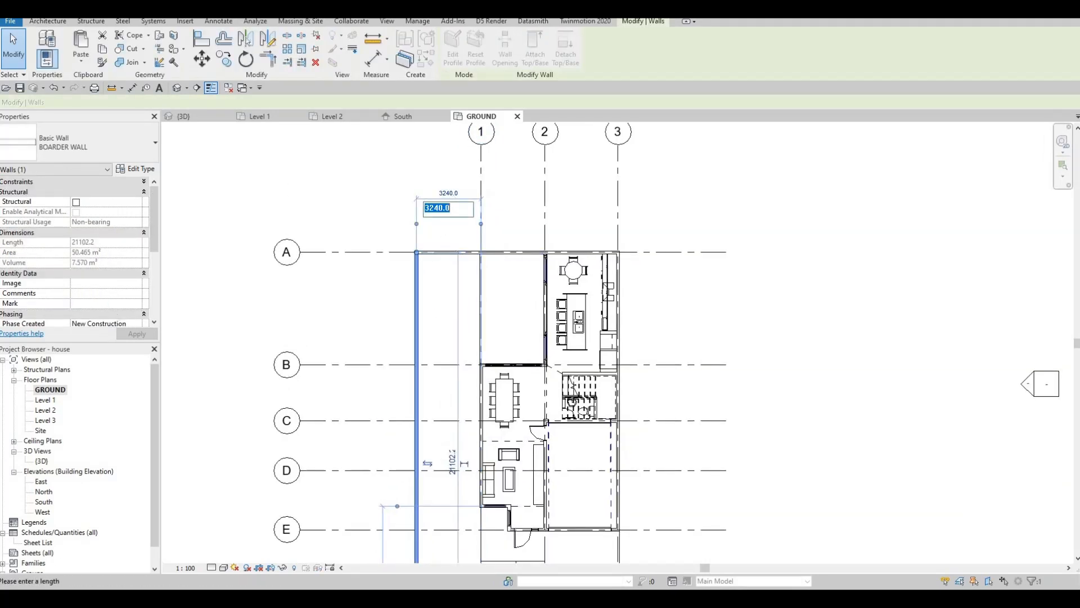
text(3000)
key(Return)
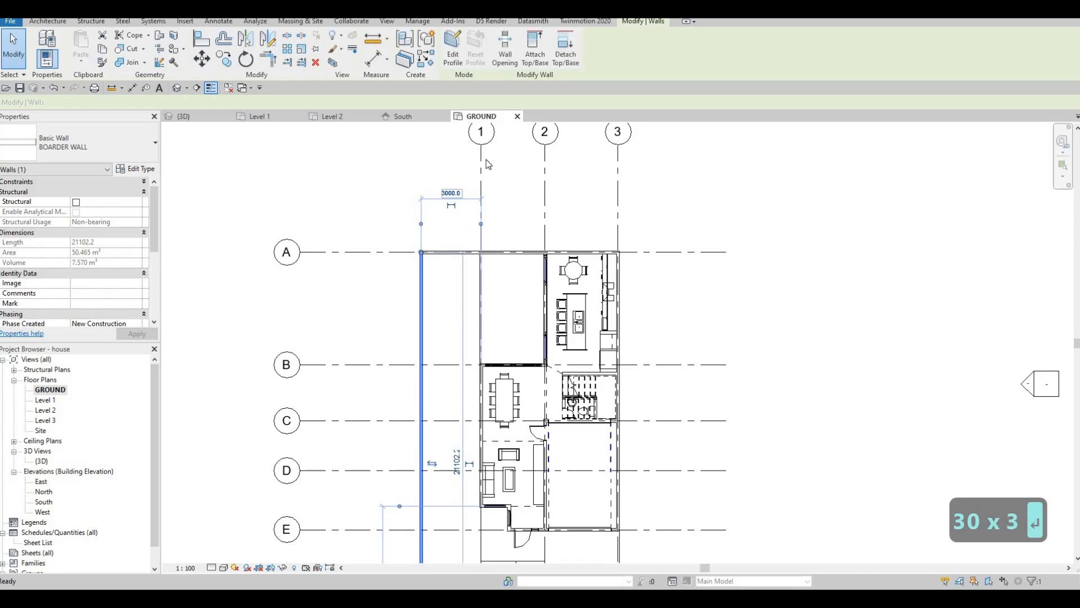
key(Escape)
key(Escape)
scroll(484, 156, down, 4)
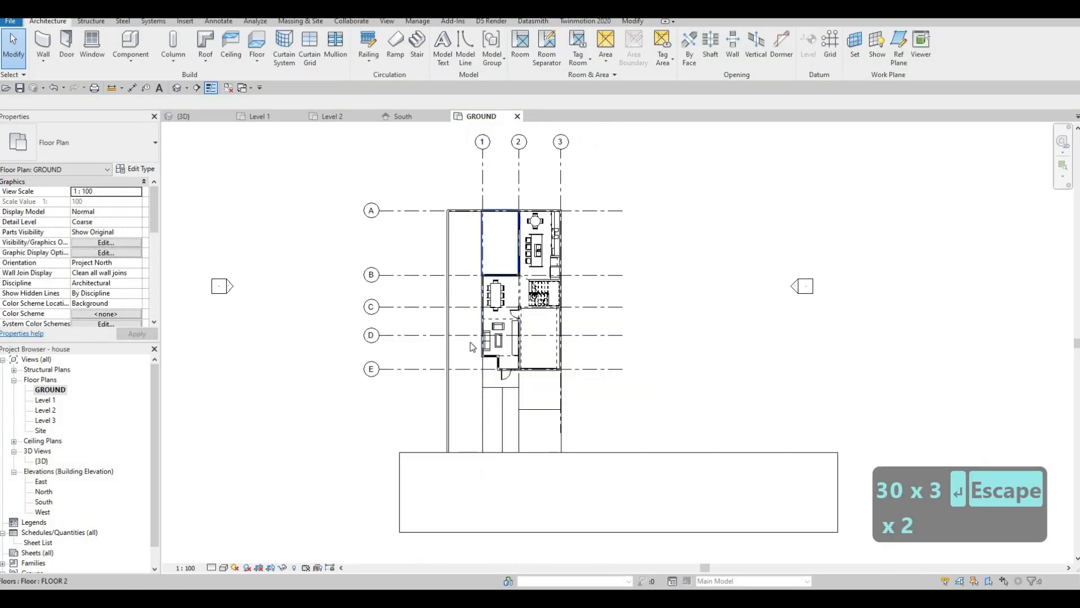
- Open the boundary of the FLOOR 2 slab between grids A and B for editing
middle_drag(484, 415, 465, 386)
key(Escape)
scroll(463, 372, up, 2)
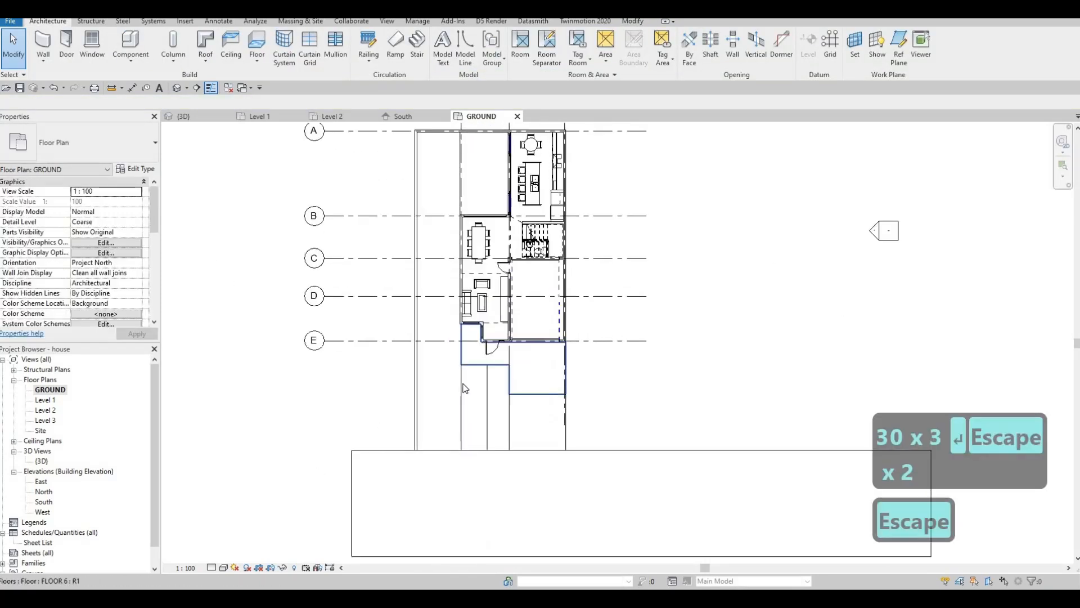
click(460, 200)
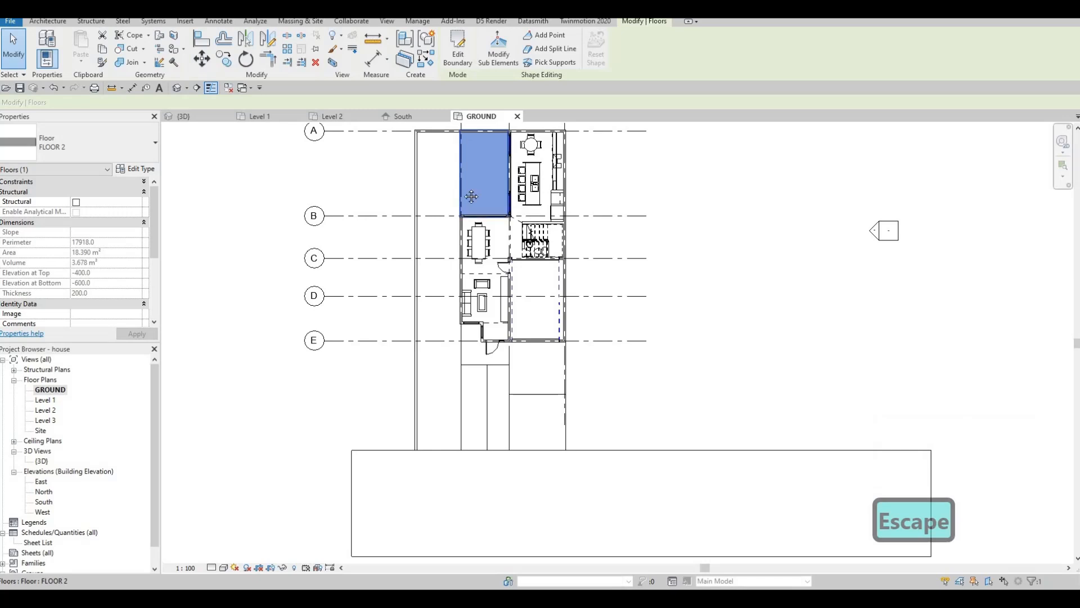
scroll(478, 198, up, 3)
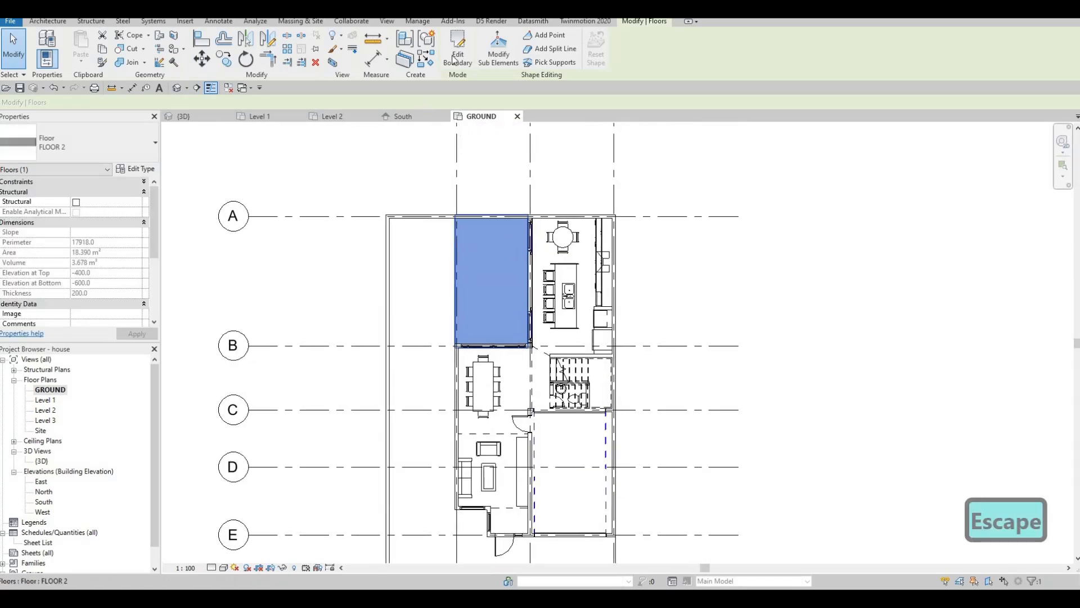
scroll(500, 213, up, 3)
middle_drag(500, 214, 485, 184)
click(487, 184)
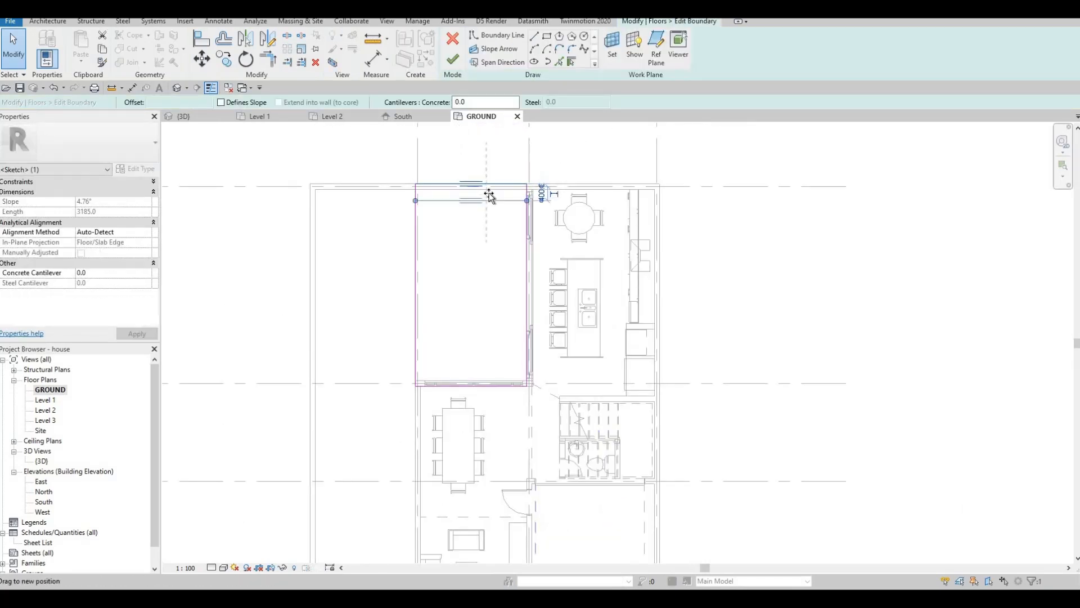
- Sketch a rectangular boundary about 2850 mm wide along the border wall's inner face, from the road edge up to the wall at grid A
scroll(470, 212, down, 4)
key(Escape)
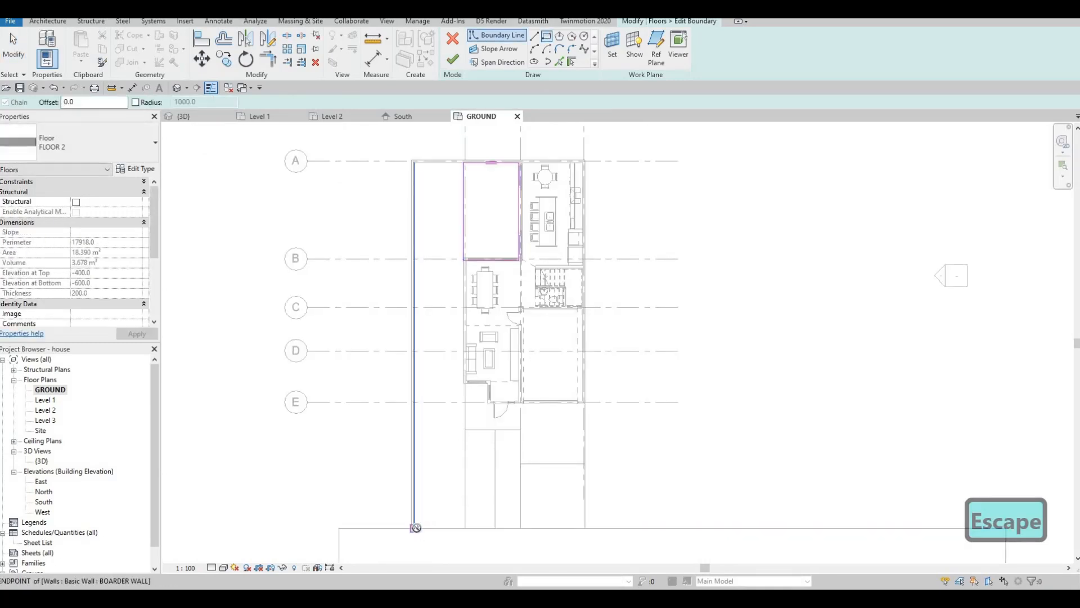
click(462, 377)
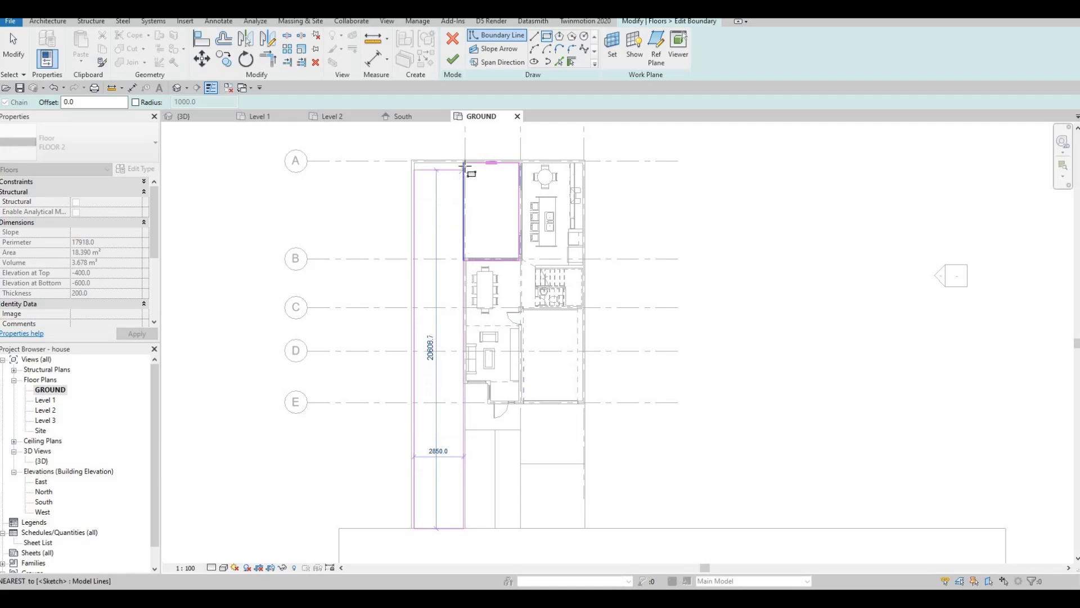
click(457, 220)
key(Escape)
key(Escape)
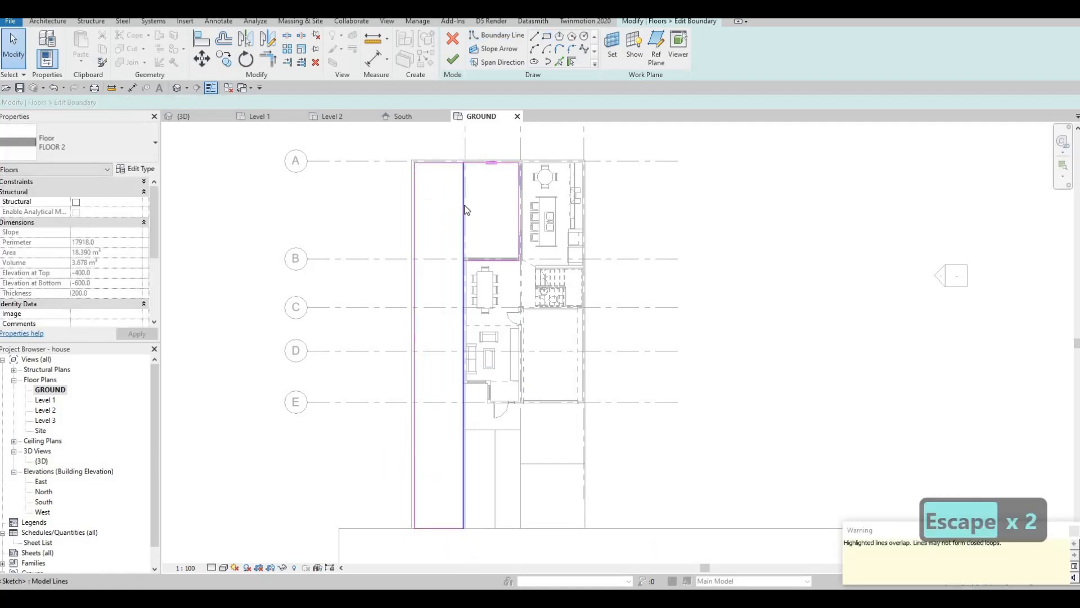
- Delete the overlapping boundary line shared by the original floor outline and the new strip between grids A and B
key(Tab)
key(Tab)
key(Tab)
click(462, 235)
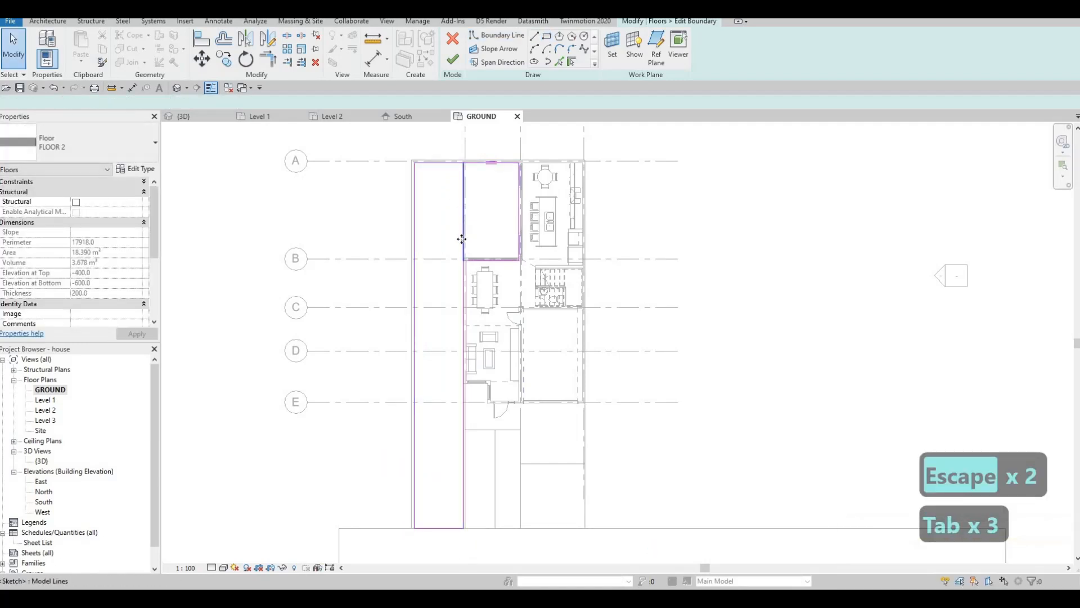
key(Delete)
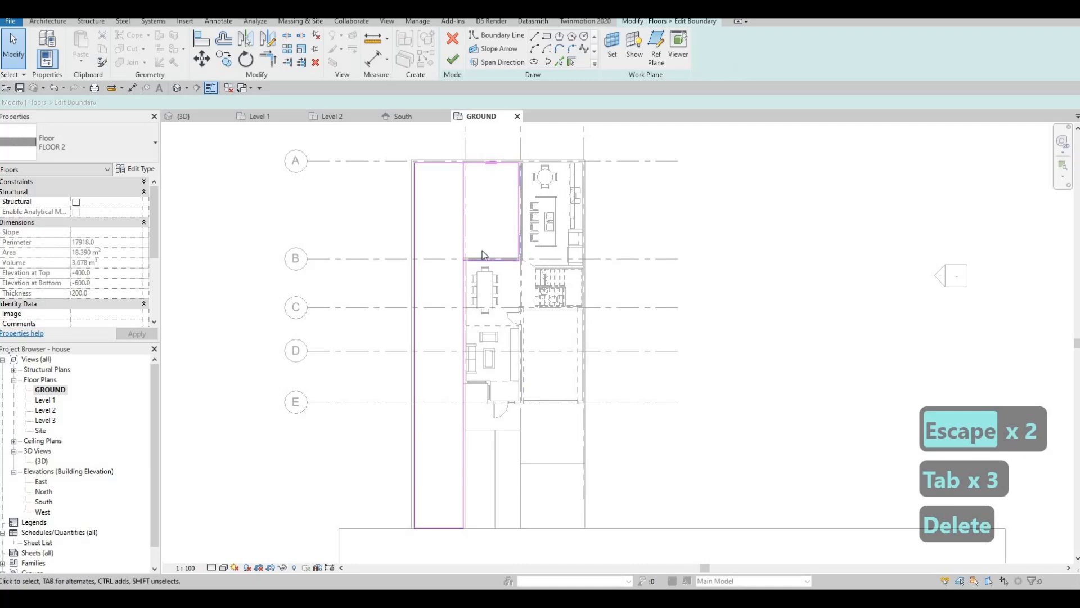
- Trim the strip's east boundary line to a corner with the floor outline's south line at grid B
key(t)
key(r)
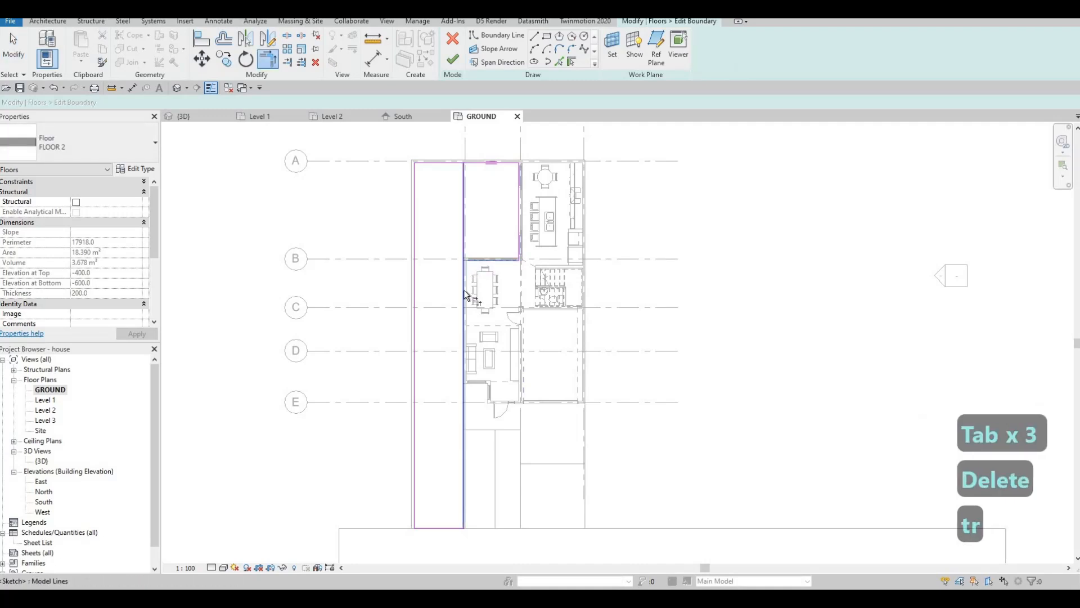
click(464, 290)
middle_drag(460, 423, 466, 380)
scroll(466, 380, down, 1)
scroll(466, 471, up, 3)
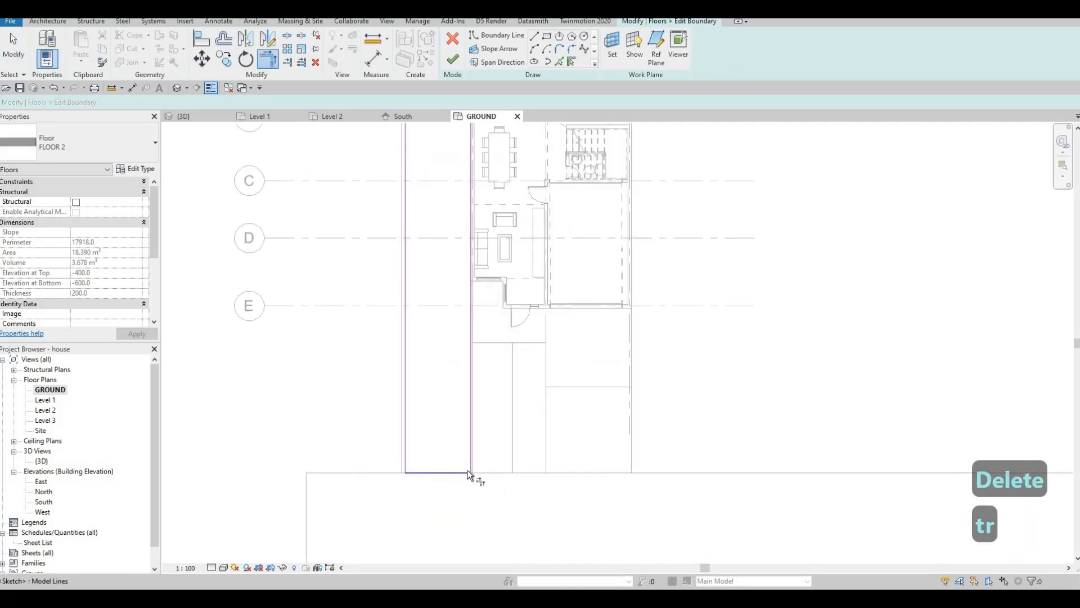
scroll(466, 474, up, 2)
key(Escape)
- Align the strip's east boundary line with the west edge of the existing front FLOOR 2 slab and finish the boundary edit
click(477, 437)
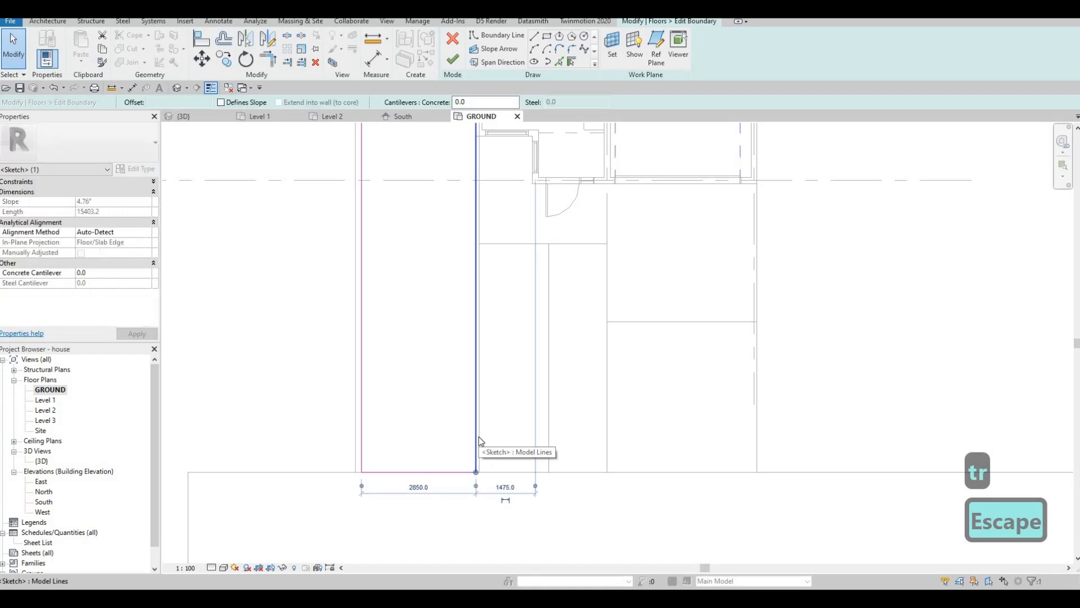
key(Escape)
key(Escape)
key(a)
key(l)
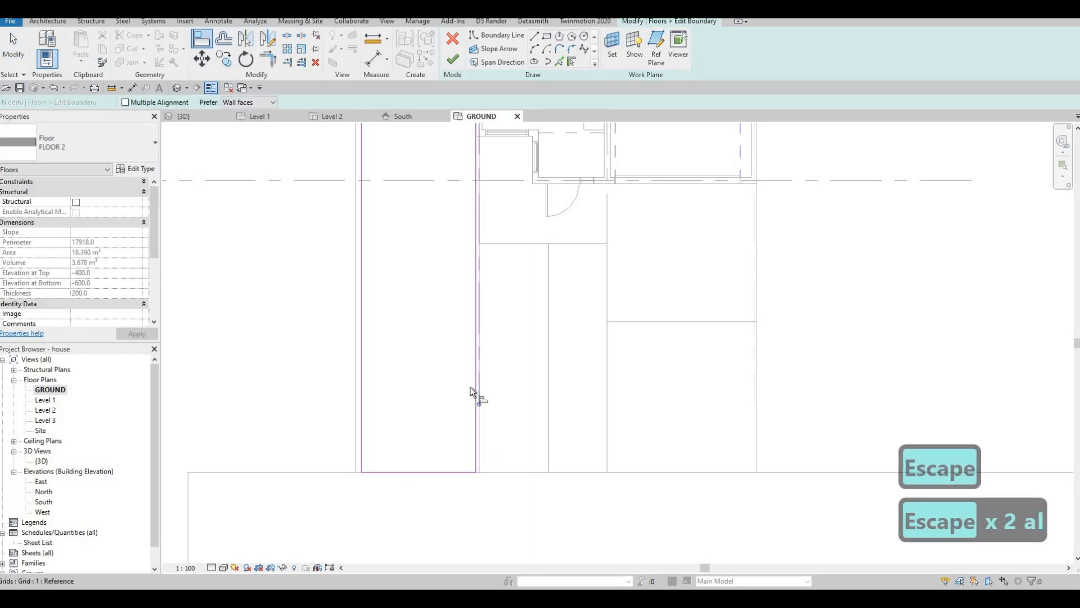
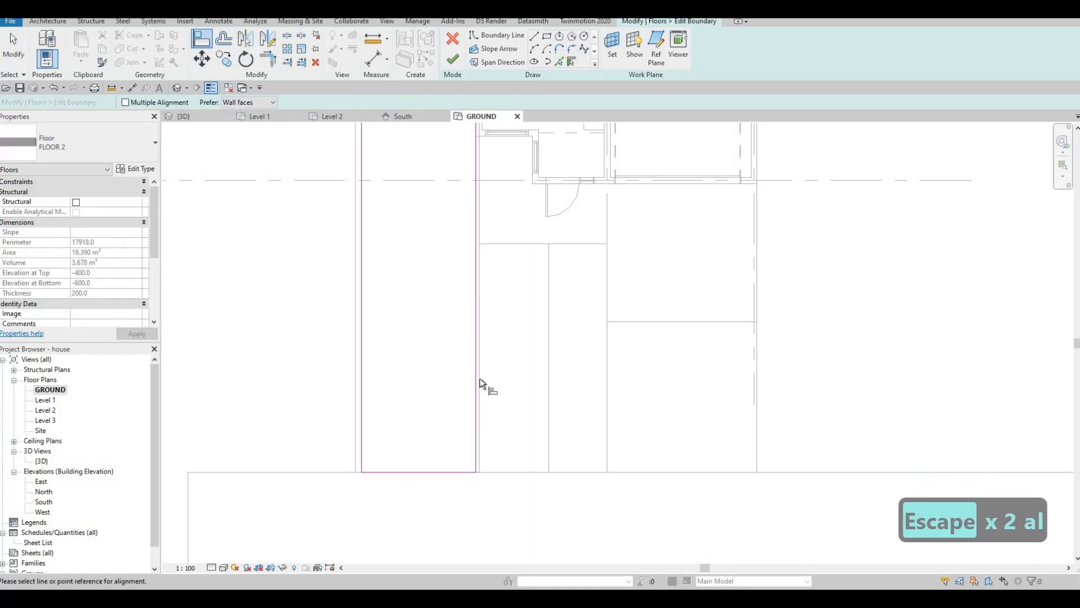
key(Escape)
key(Escape)
key(a)
key(l)
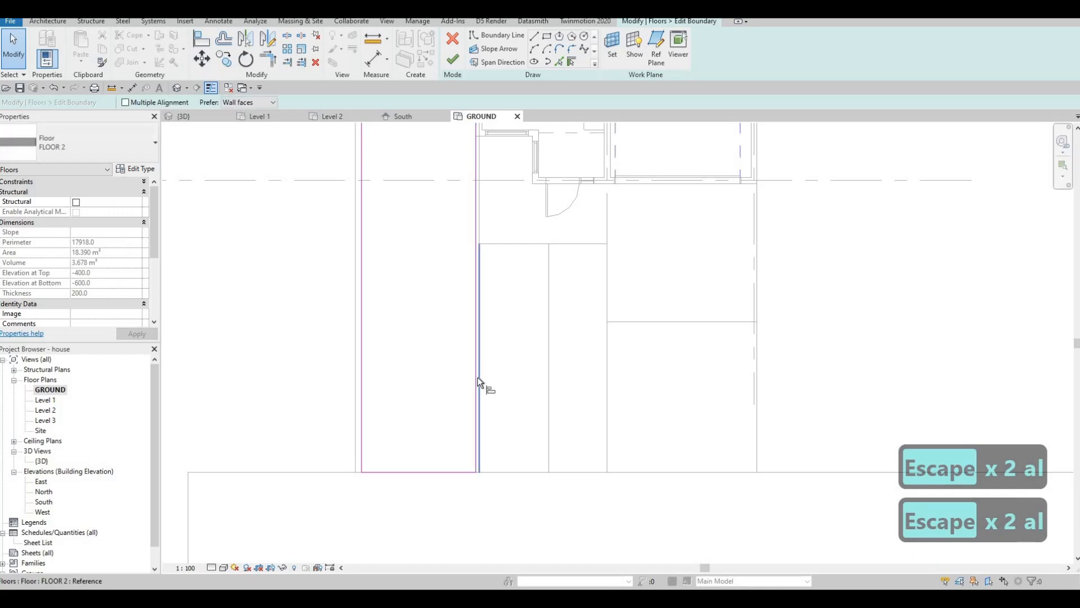
click(477, 378)
key(Escape)
key(Escape)
click(453, 59)
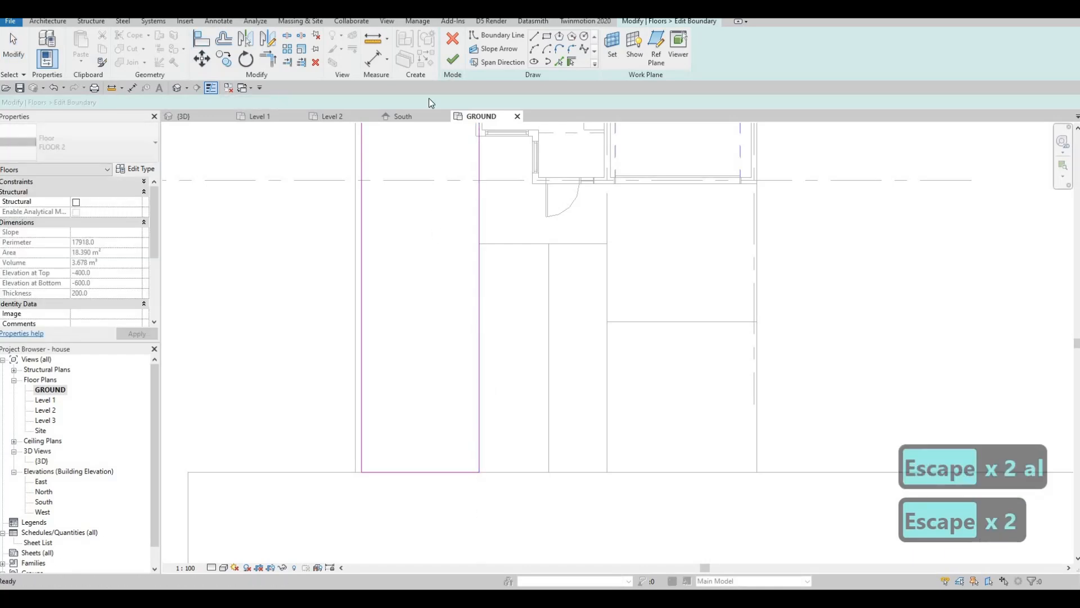
key(Escape)
- Examine the extended side lawn, border wall and house exterior in the 3D view from several angles
click(194, 116)
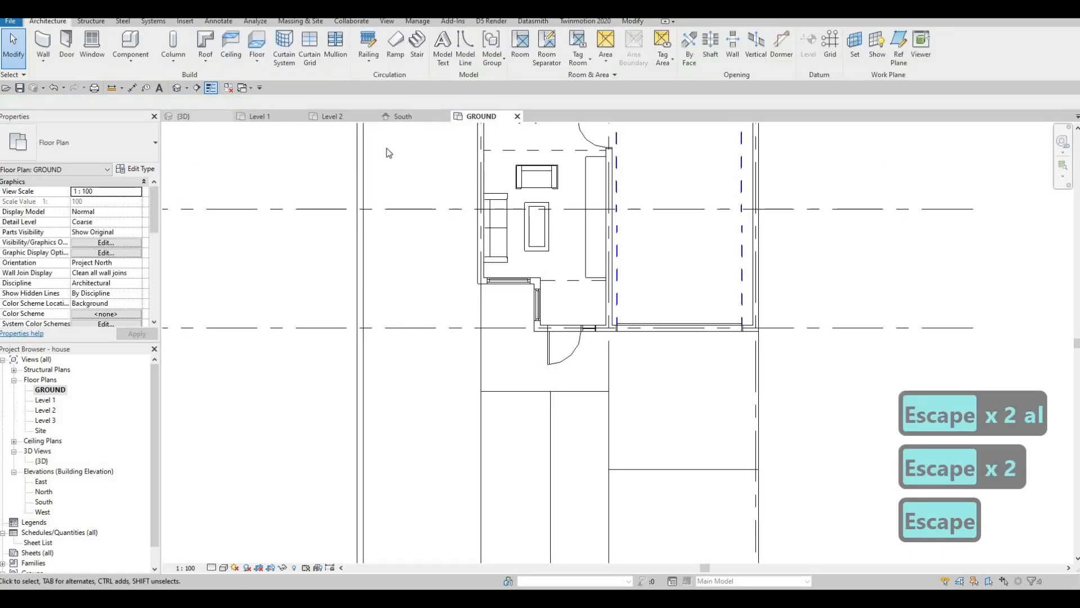
key(Escape)
shift+middle_drag(597, 388, 527, 405)
middle_drag(604, 395, 628, 386)
shift+middle_drag(733, 414, 592, 464)
middle_drag(787, 374, 606, 466)
scroll(606, 465, down, 1)
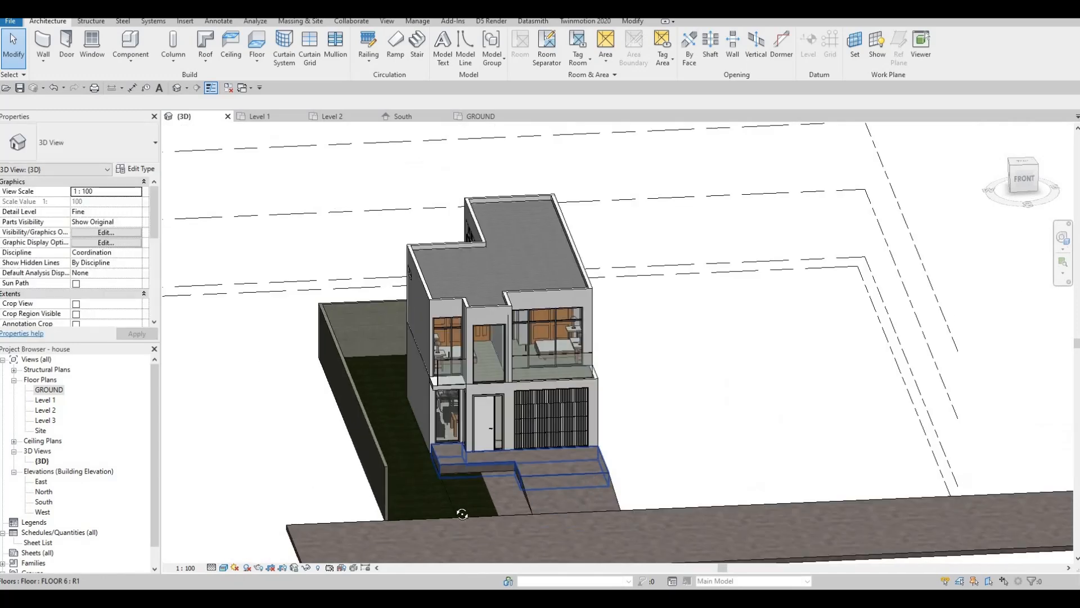
shift+middle_drag(689, 483, 609, 427)
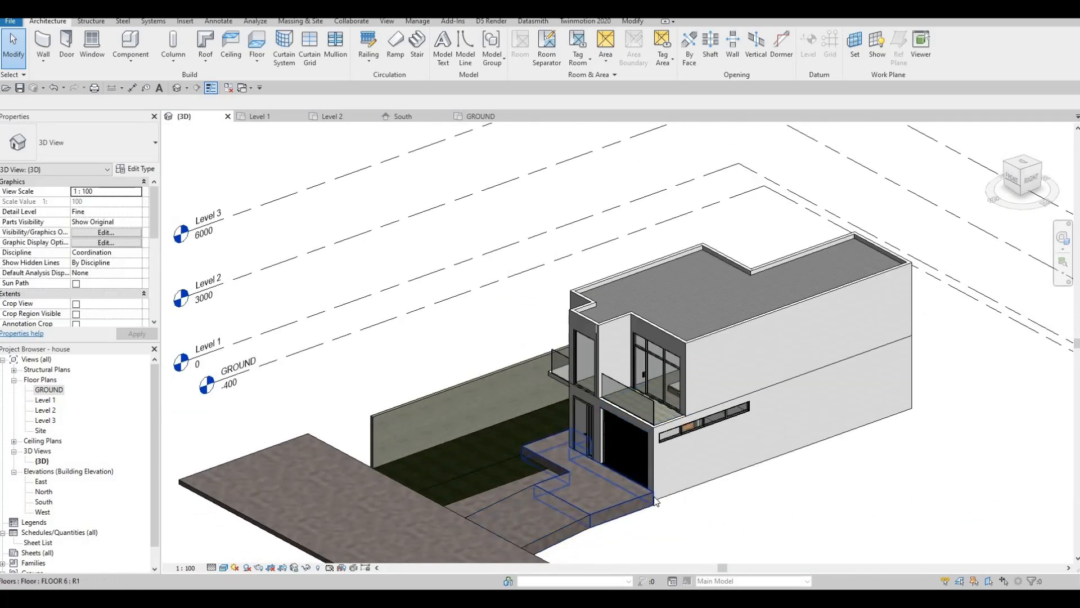
shift+middle_drag(554, 453, 628, 496)
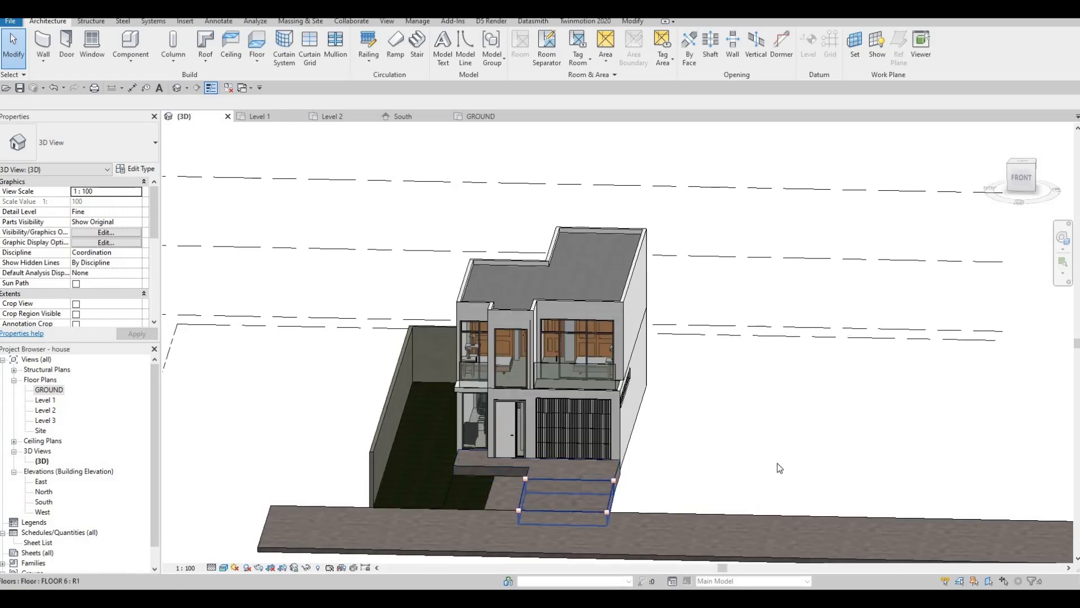
- Create a similar FLOOR 2 slab east of the house, a rectangle of about 66 m² from the driveway's road corner to grid B
double_click(43, 390)
scroll(418, 408, up, 1)
key(Escape)
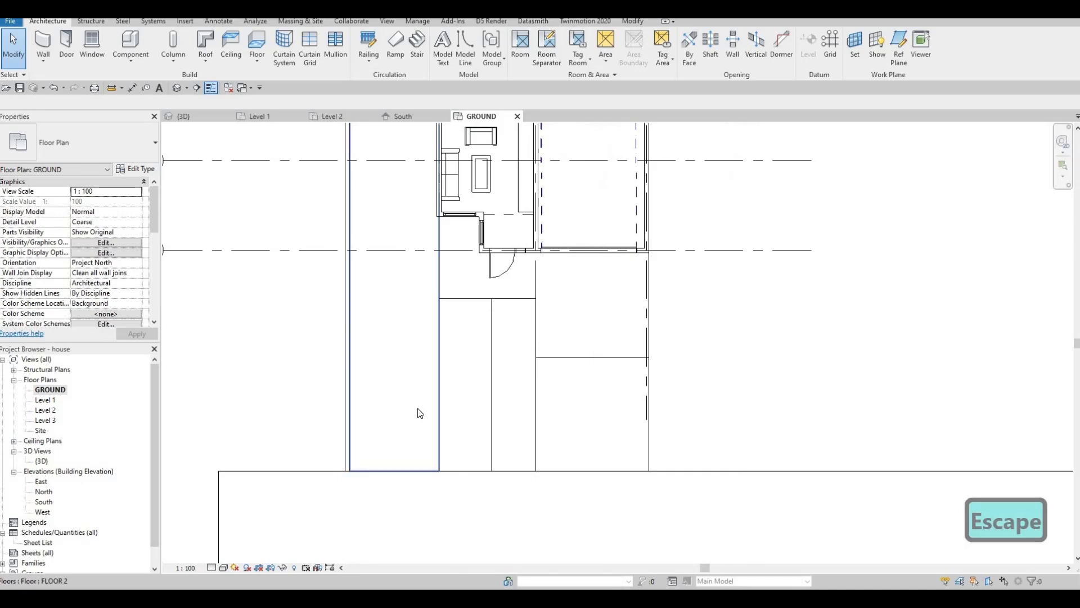
click(417, 408)
key(c)
key(s)
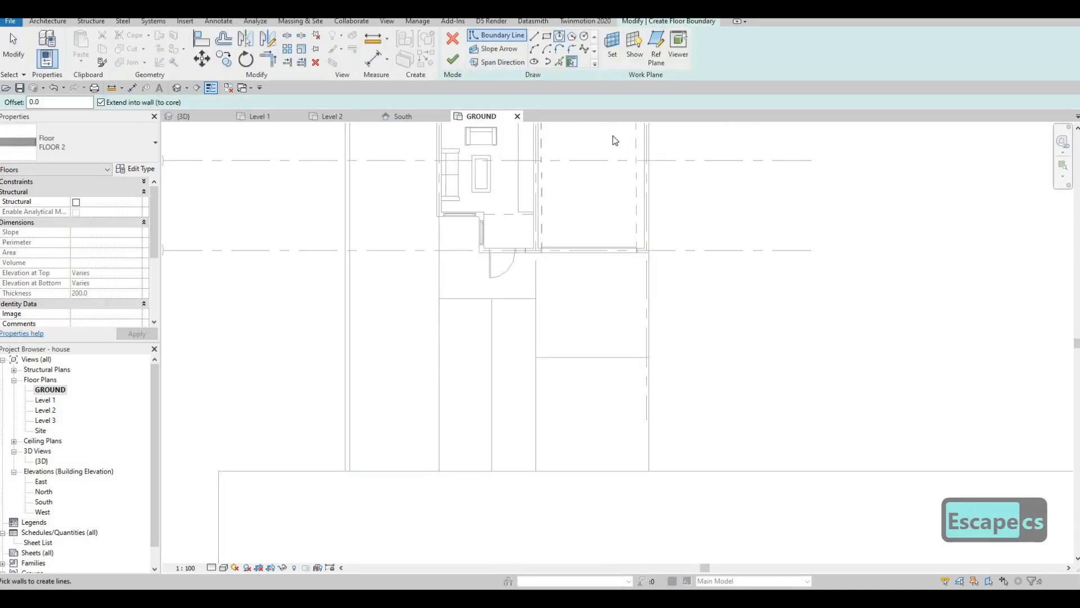
click(650, 469)
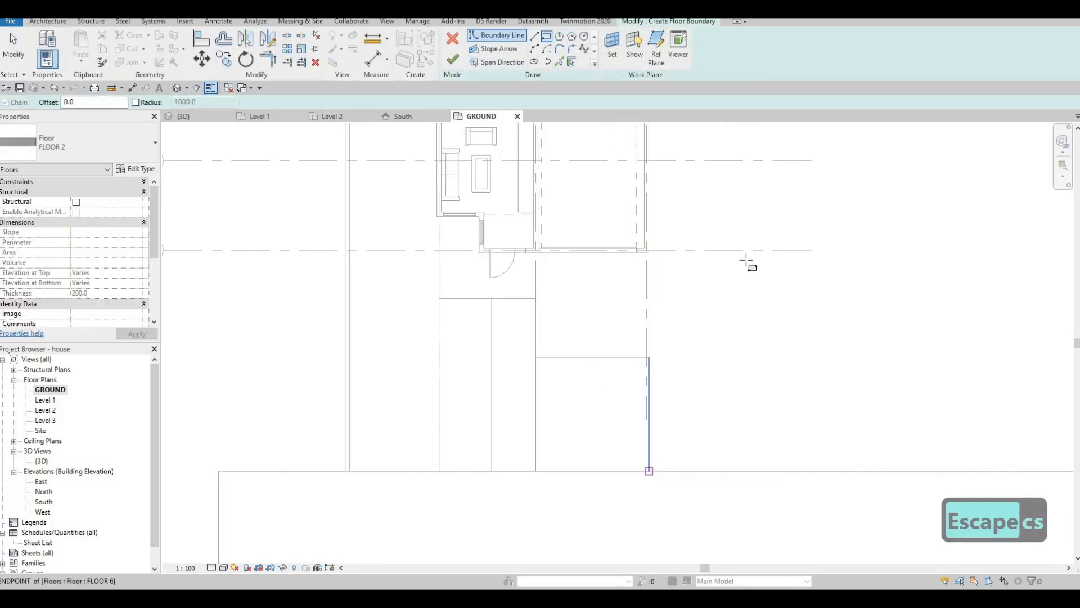
scroll(667, 265, down, 2)
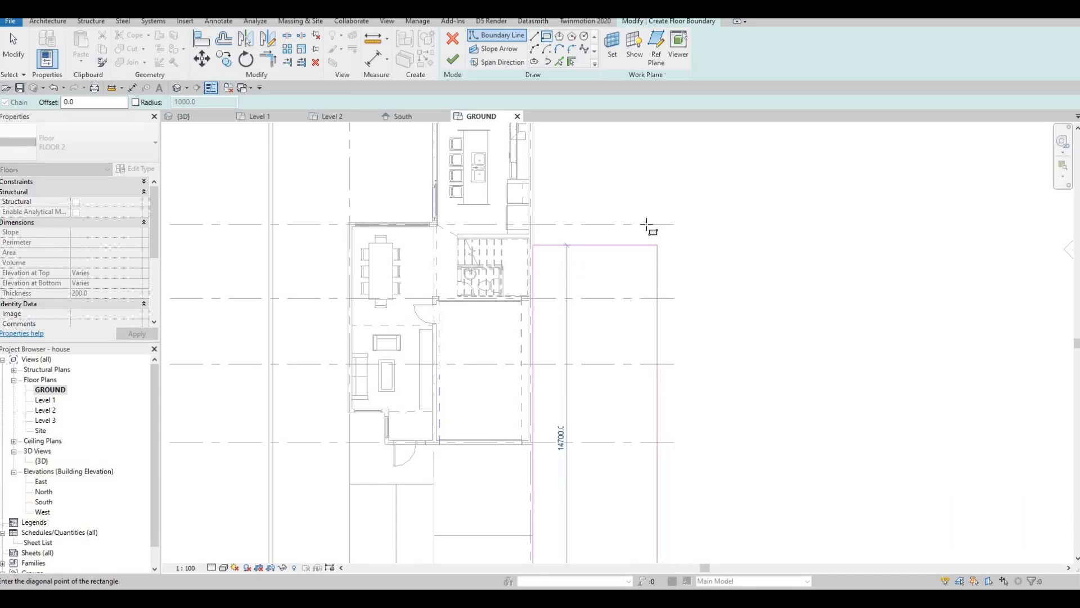
click(646, 225)
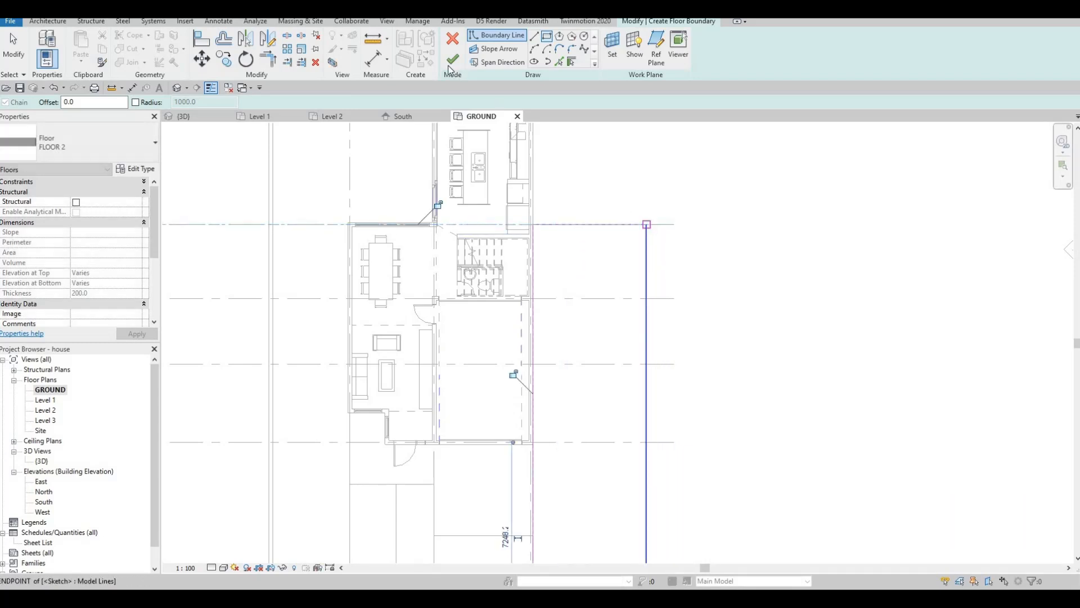
- Inspect the new east lawn slab beside the driveway and garage in the 3D view
click(191, 116)
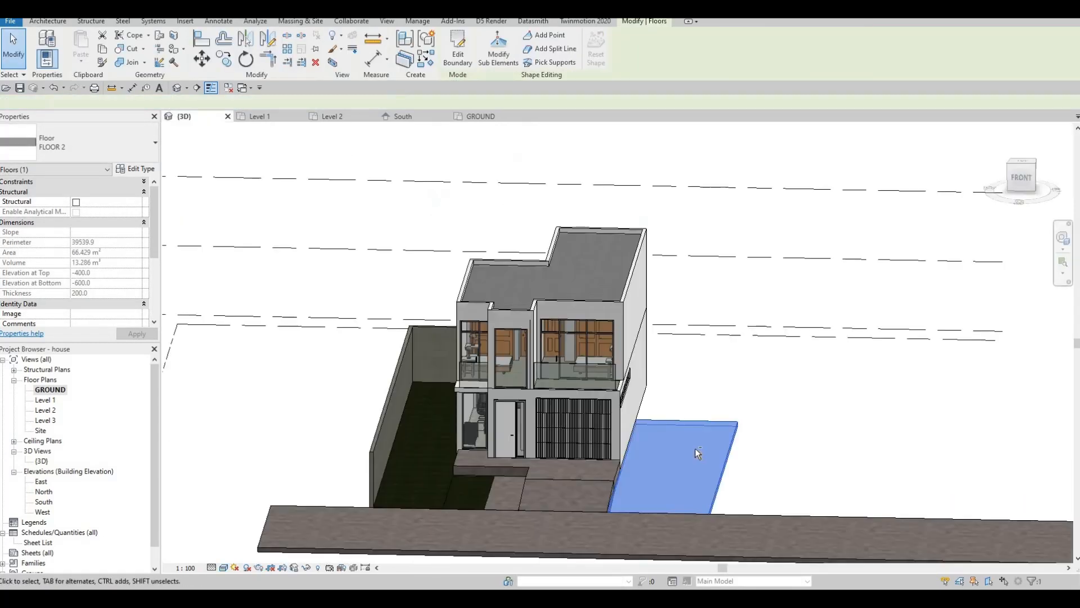
key(Escape)
shift+middle_drag(740, 506, 588, 309)
click(815, 460)
key(Escape)
scroll(587, 309, up, 6)
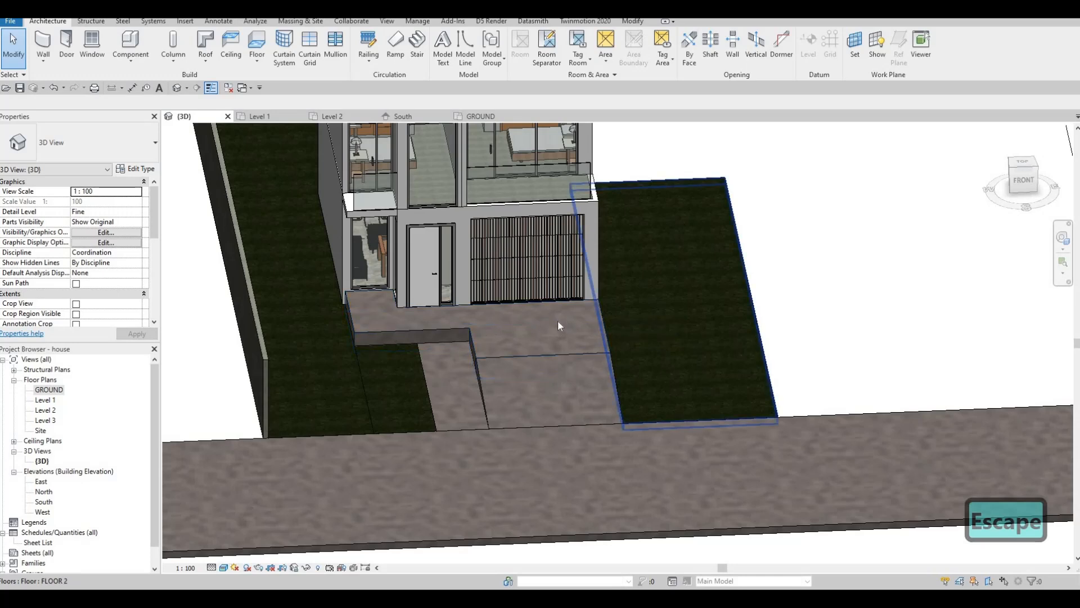
shift+middle_drag(558, 319, 510, 332)
shift+middle_drag(526, 285, 534, 286)
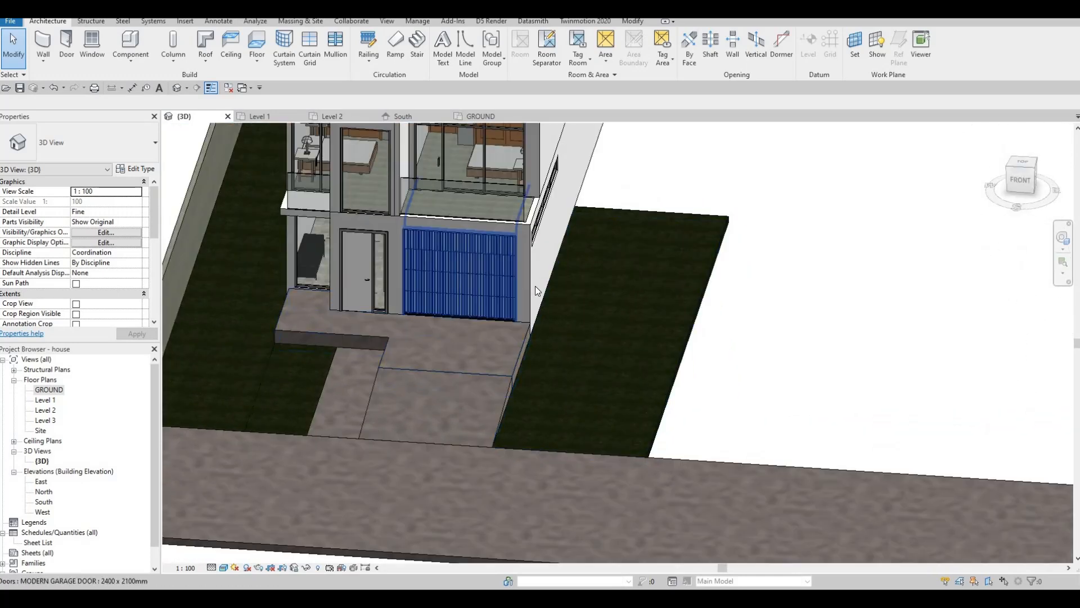
- Try to stretch the house's east ground-floor wall toward the road, and undo the stretch
click(531, 327)
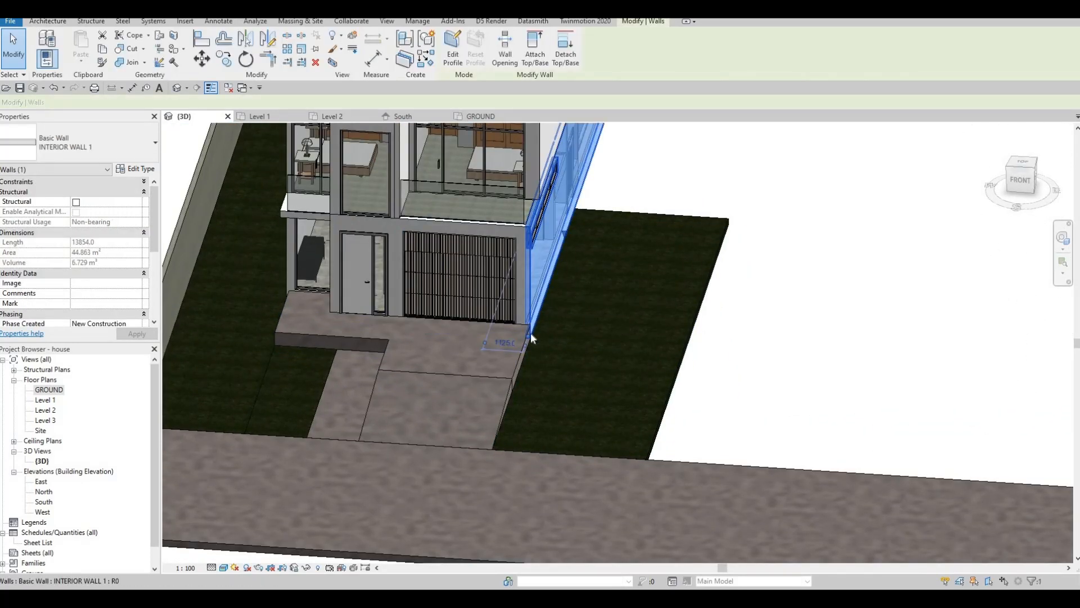
drag(529, 334, 510, 424)
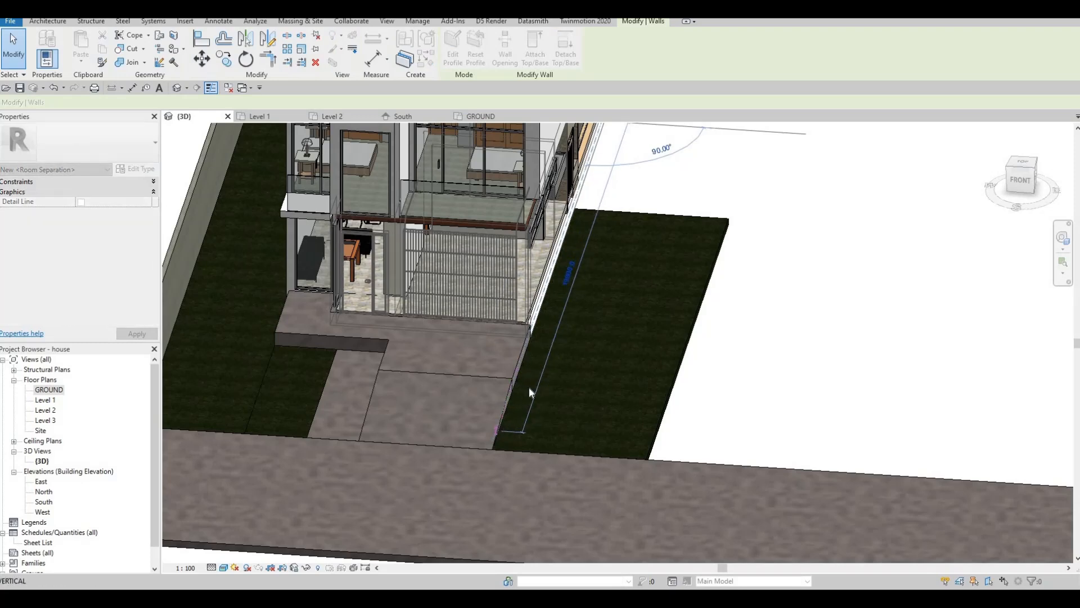
key(Escape)
mouse_move(556, 281)
shift+middle_down()
mouse_move(563, 267)
mouse_move(549, 285)
shift+middle_up()
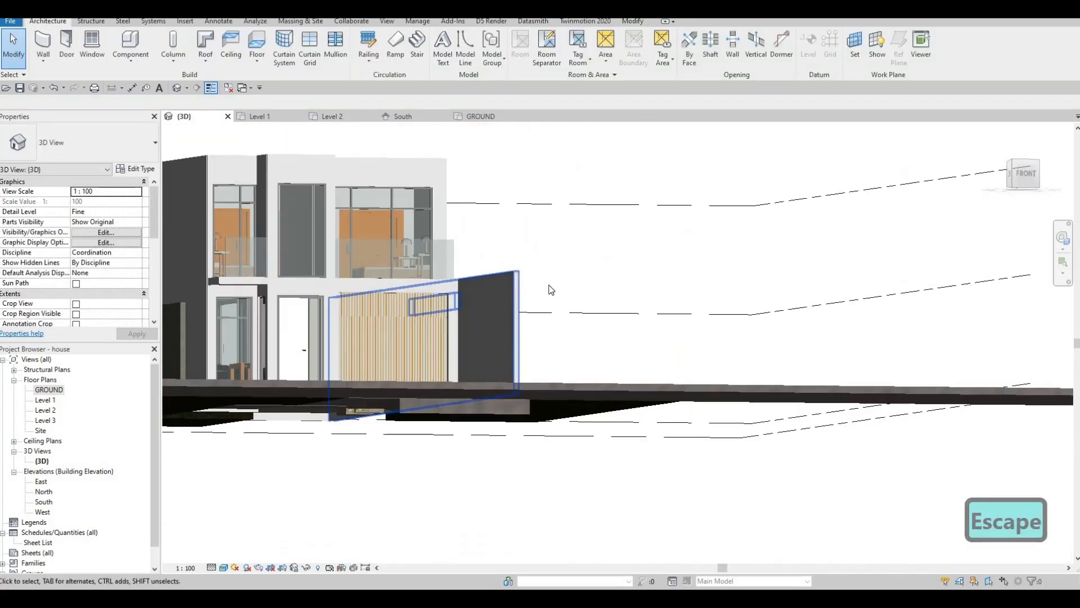
key(ctrl+z)
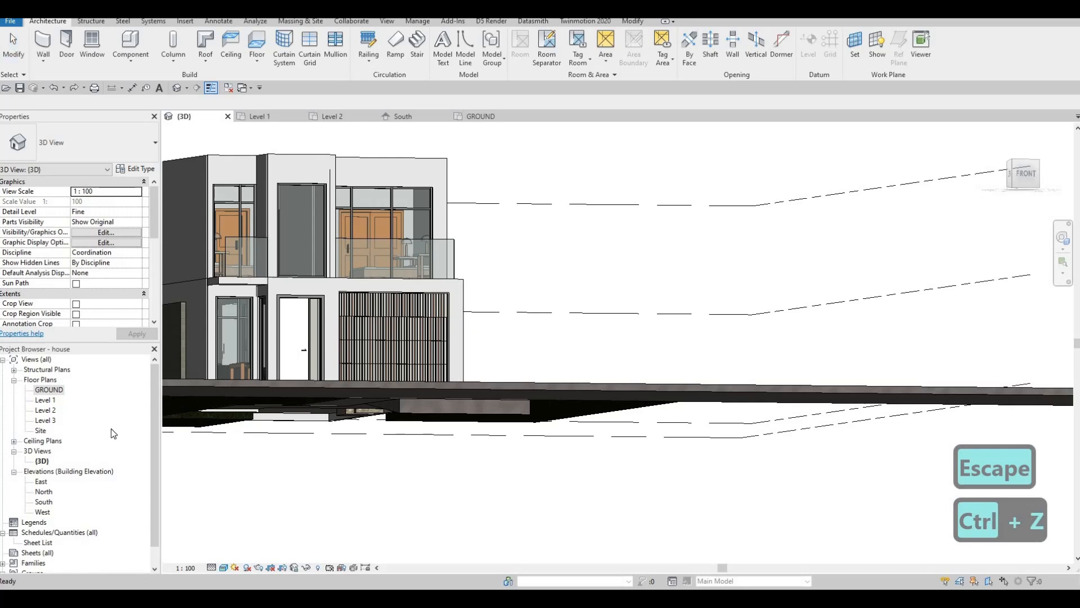
- In the GROUND plan, create a similar INTERIOR WALL 1 about 3200 mm long along the driveway's east edge, starting at the slab joint
double_click(49, 389)
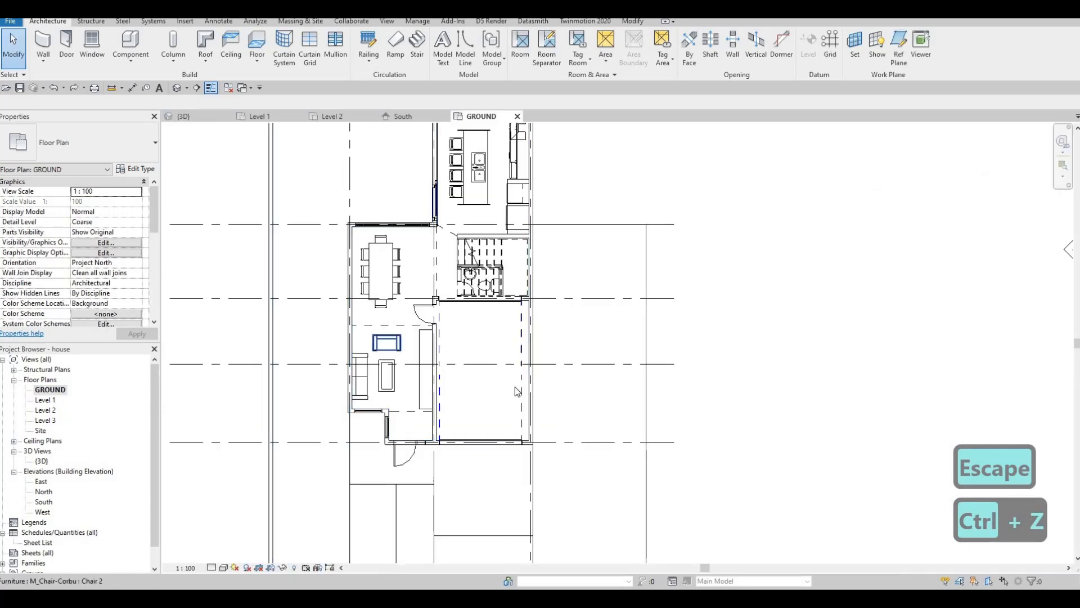
key(Escape)
middle_drag(514, 386, 517, 304)
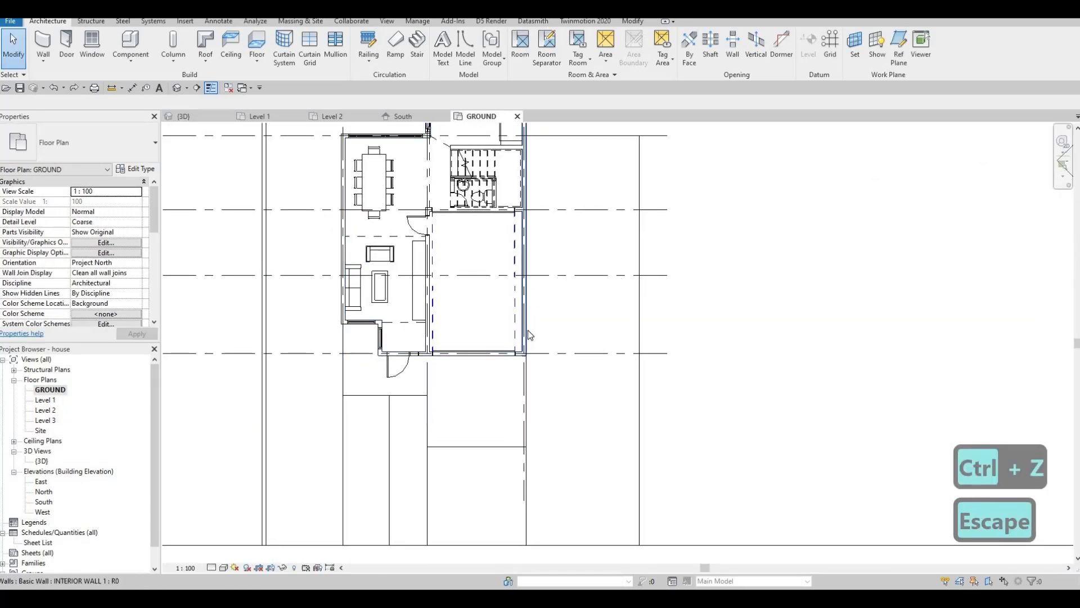
click(526, 331)
key(c)
key(s)
middle_drag(524, 514, 510, 433)
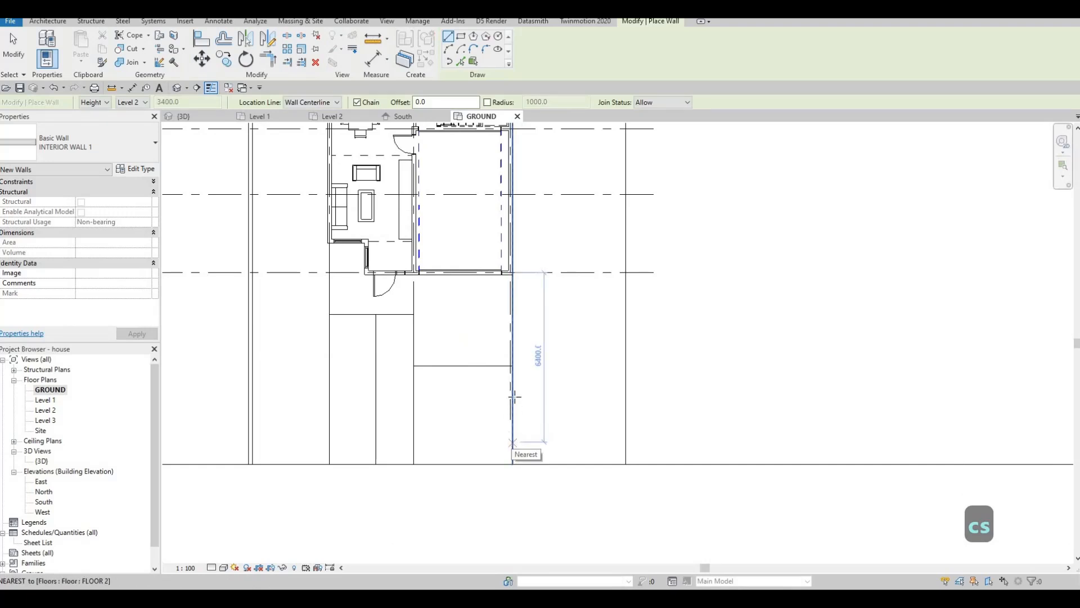
click(512, 284)
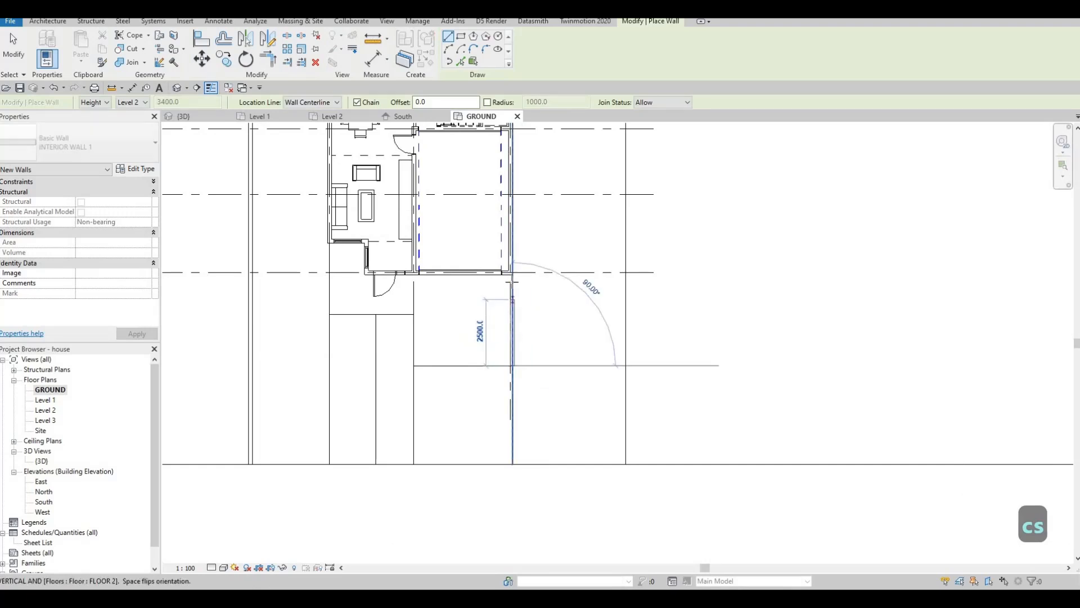
key(Escape)
key(Escape)
- Lower the top of the new driveway wall in the 3D view and return to the GROUND floor plan
click(195, 115)
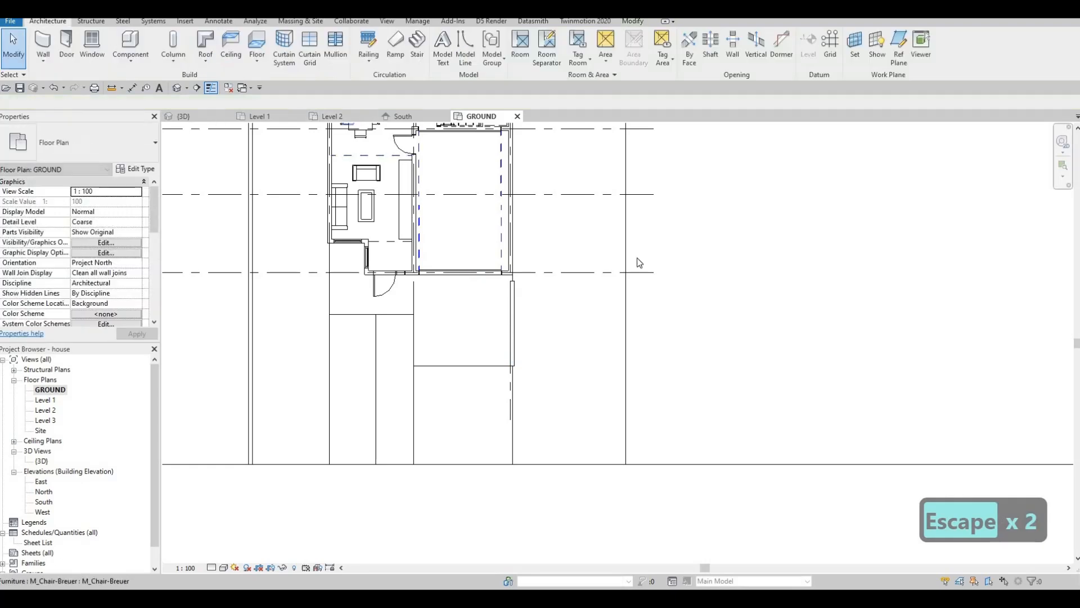
key(Escape)
click(480, 283)
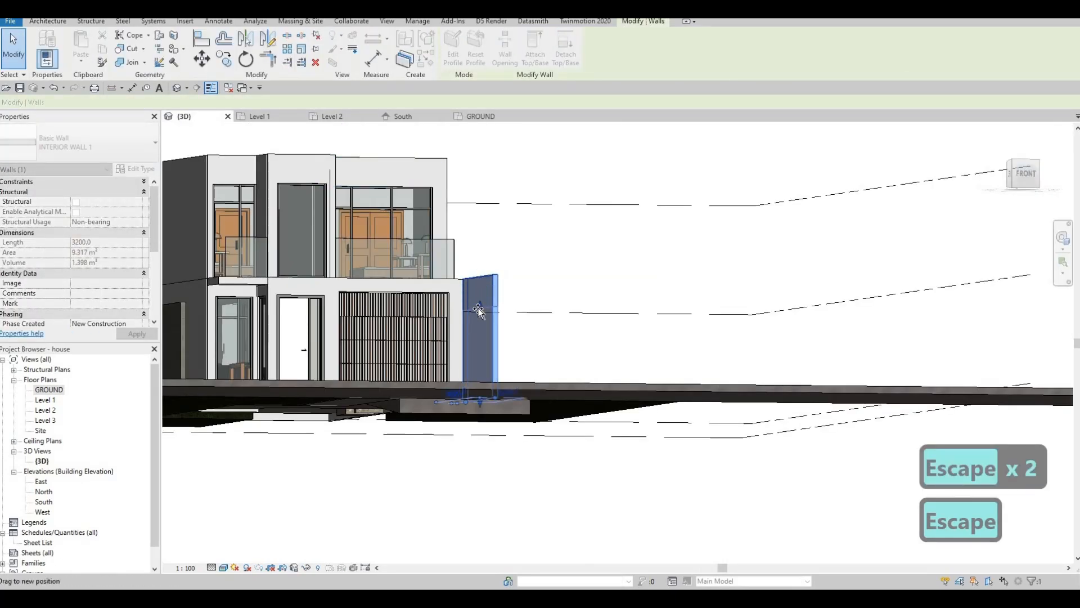
drag(479, 309, 480, 308)
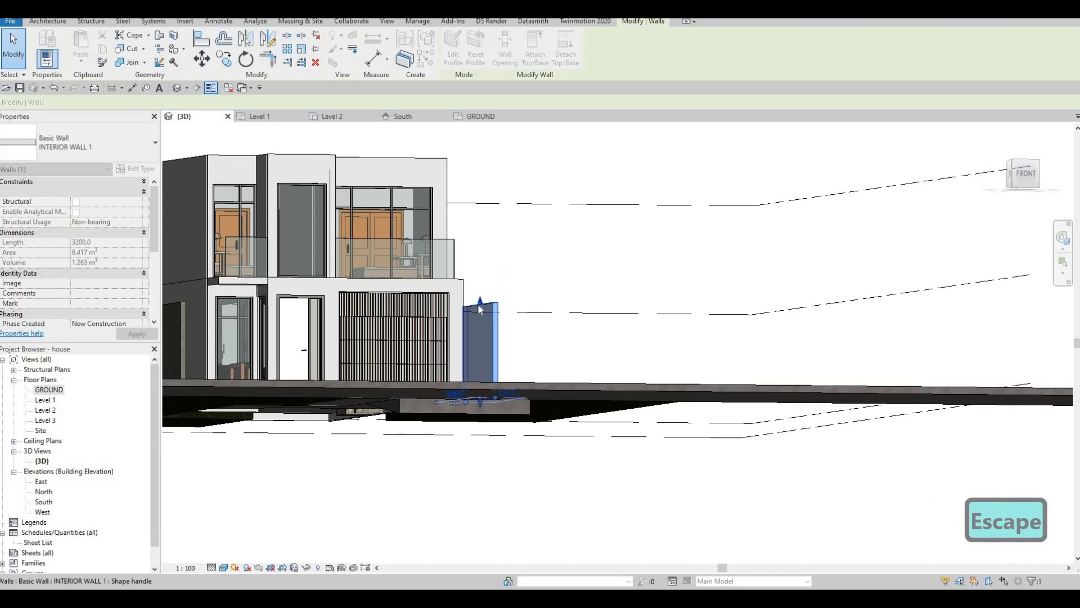
shift+middle_drag(493, 366, 533, 370)
scroll(533, 369, up, 1)
key(Escape)
click(462, 381)
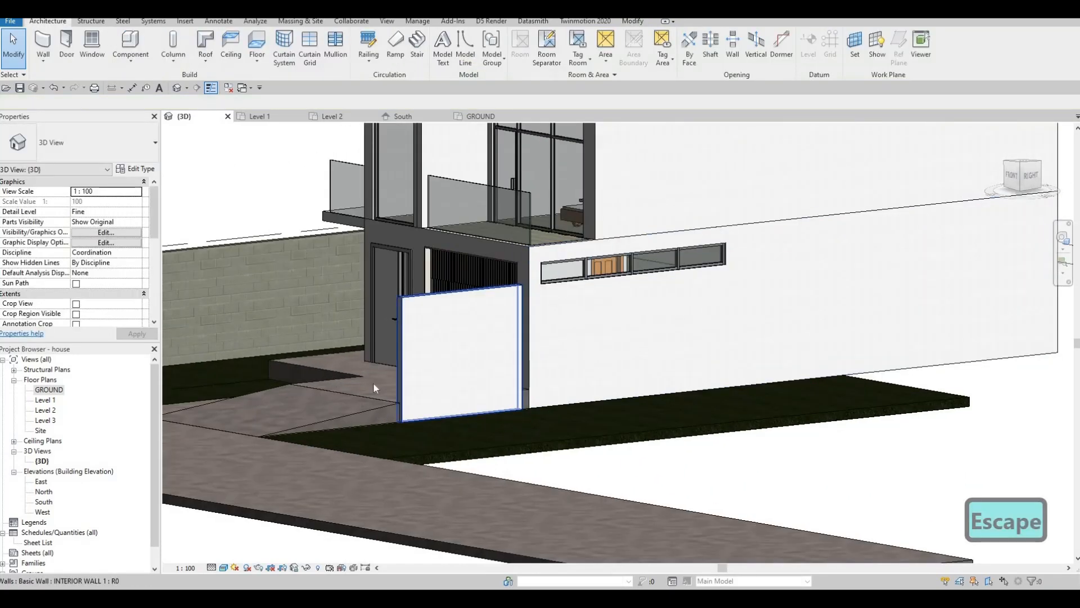
key(Escape)
double_click(51, 390)
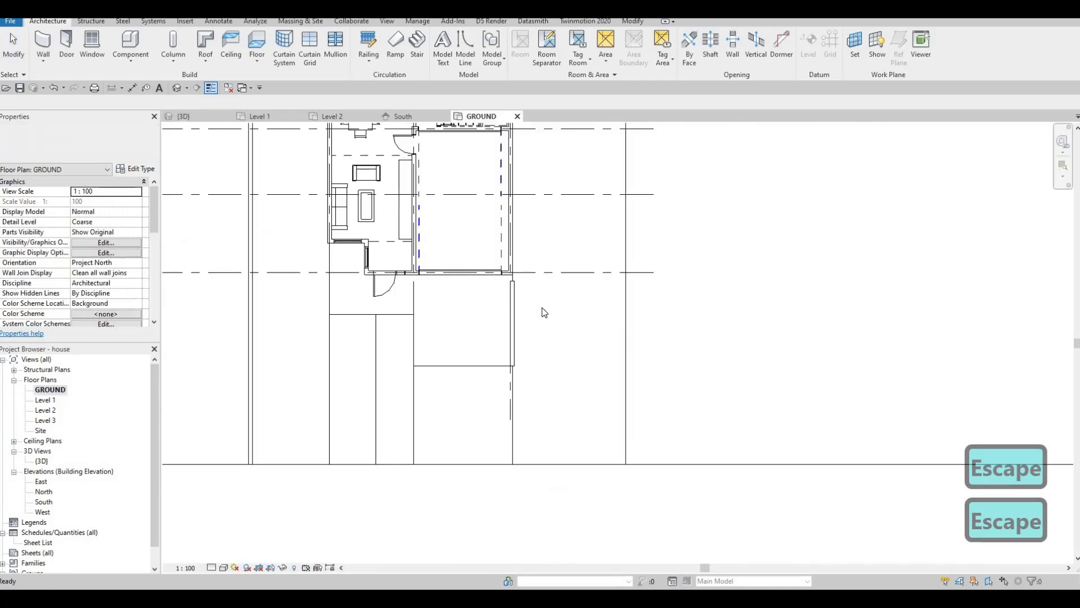
- Try to stretch the driveway wall's north end to the garage corner of the house
click(515, 282)
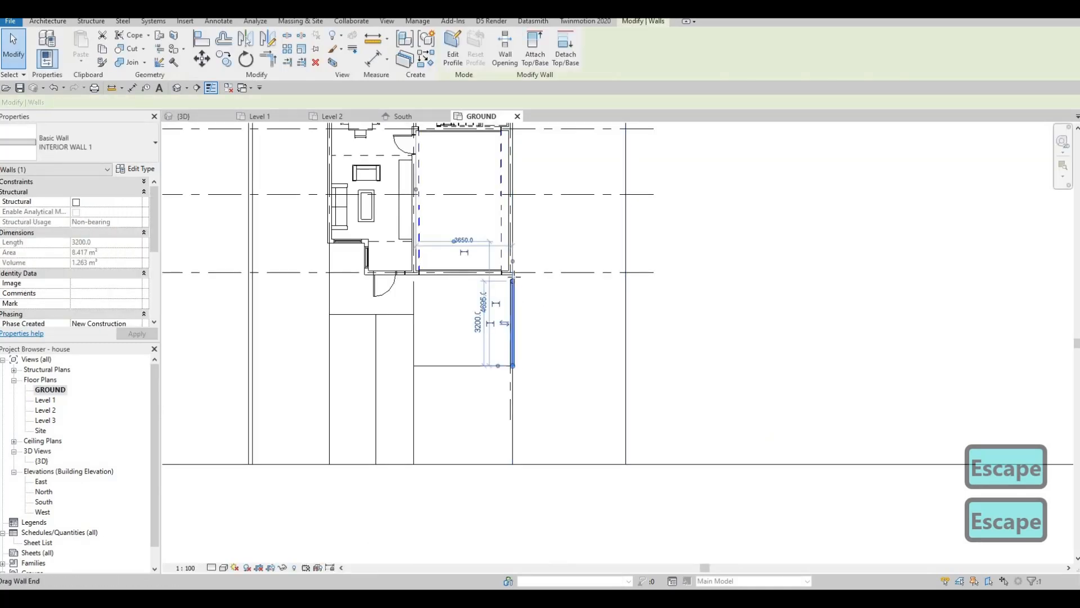
key(Escape)
scroll(514, 279, up, 2)
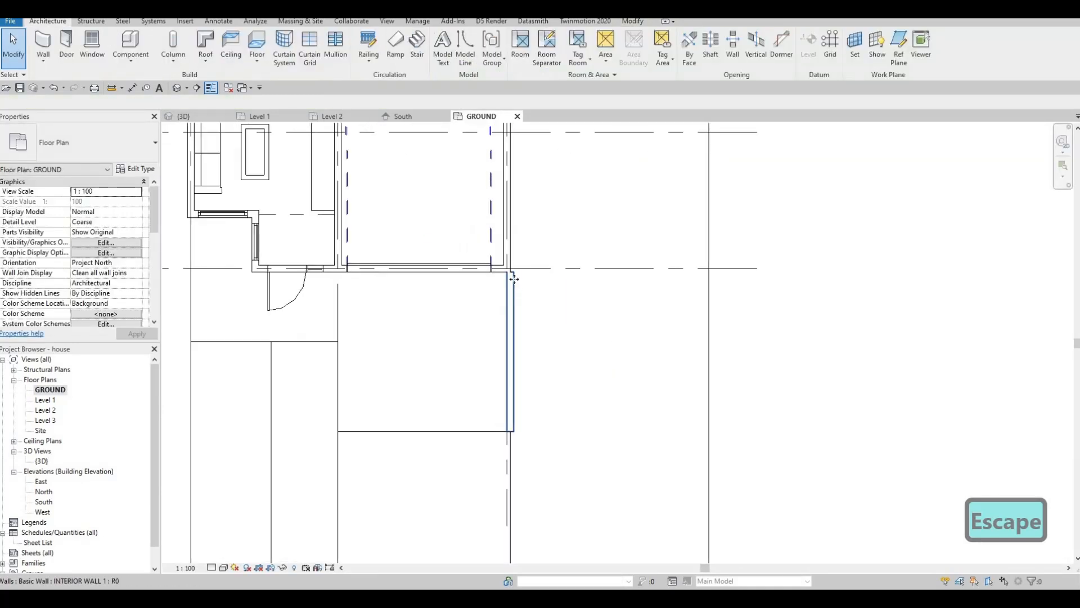
click(514, 276)
drag(510, 273, 516, 285)
key(Escape)
key(Escape)
- Align the driveway wall's outer face with the outer face of the house's east wall
key(a)
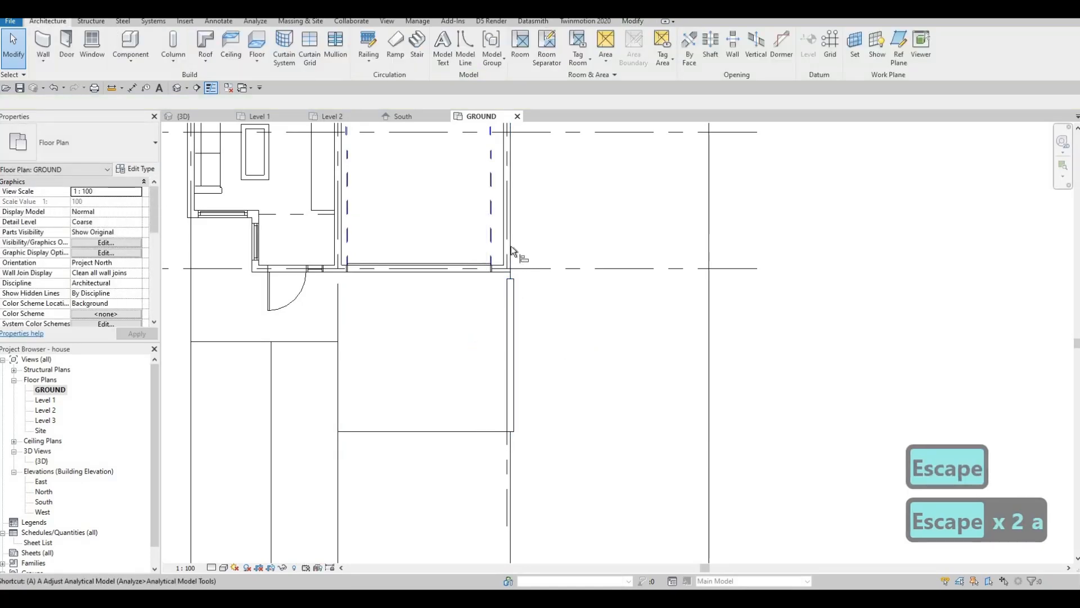
key(l)
click(513, 280)
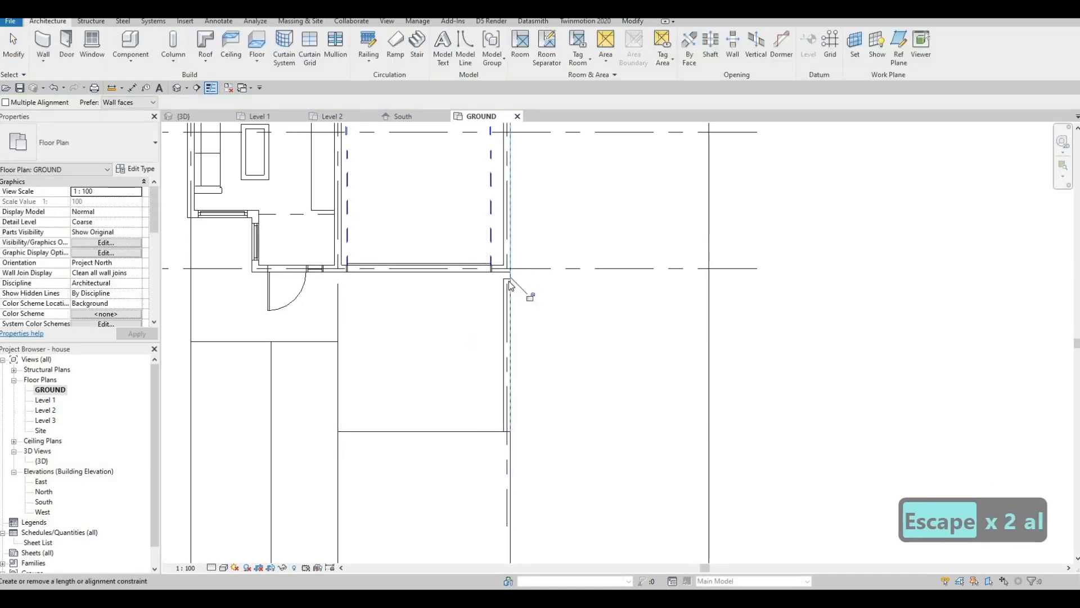
key(Escape)
key(Escape)
- Extend the driveway wall's north end to the house corner for a length of 3515 mm and check it in the 3D view
click(507, 281)
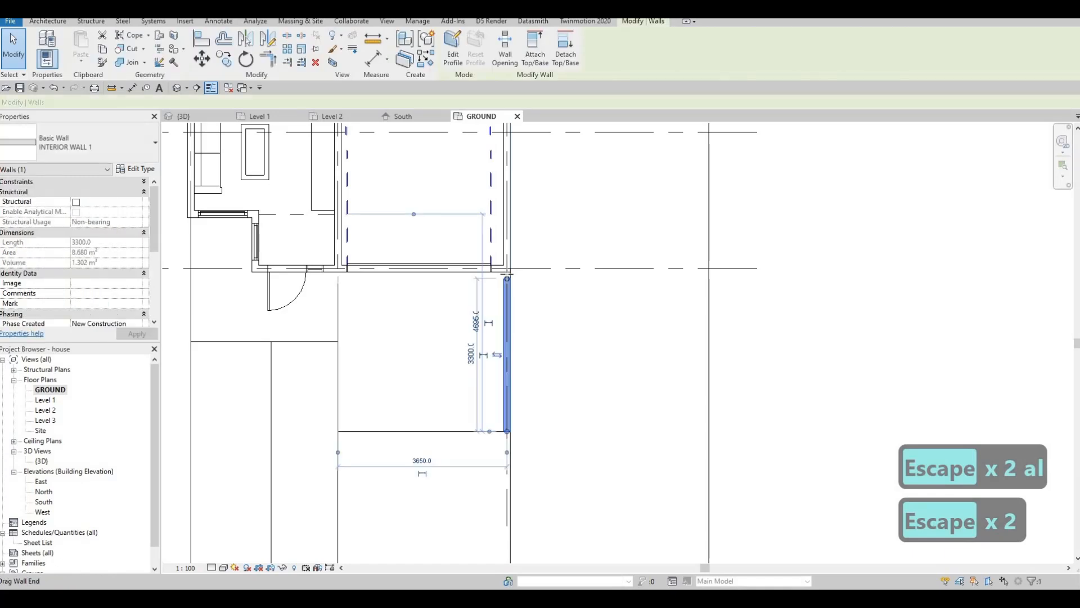
drag(507, 275, 495, 275)
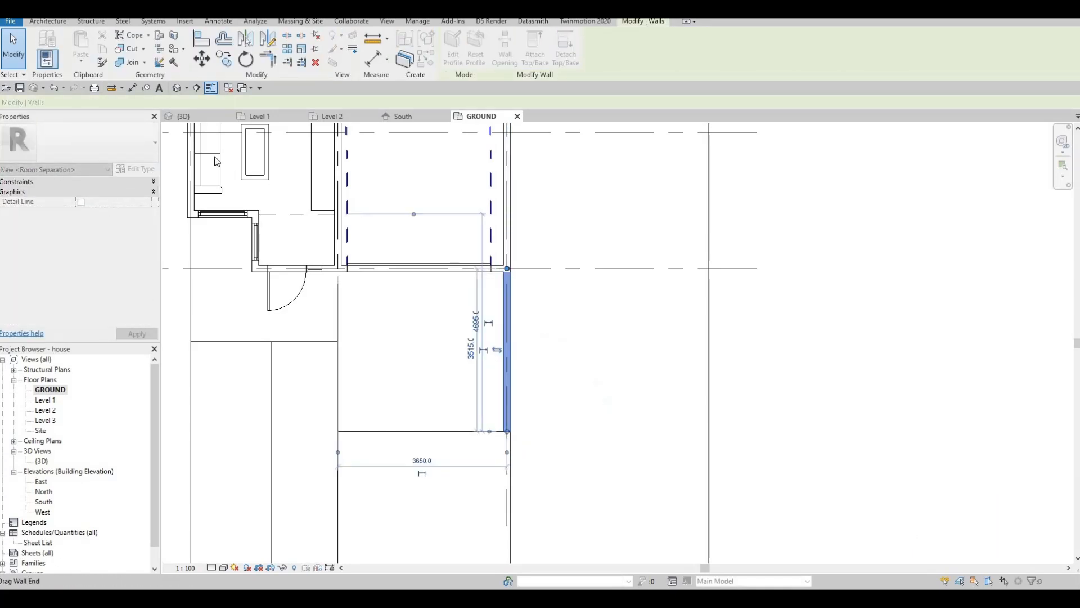
key(Escape)
key(Escape)
click(194, 116)
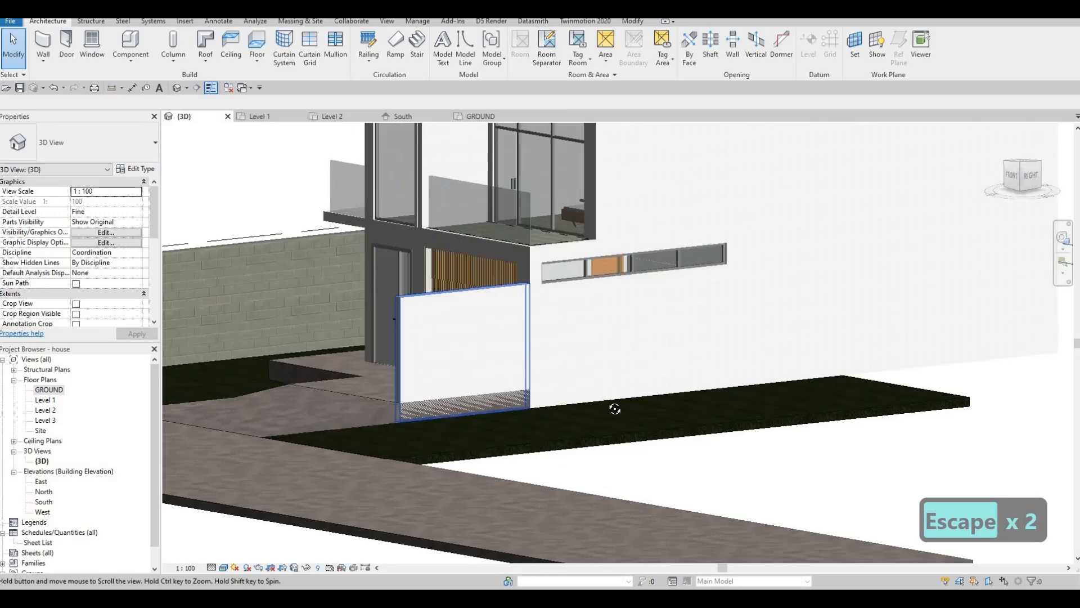
shift+middle_drag(614, 409, 675, 478)
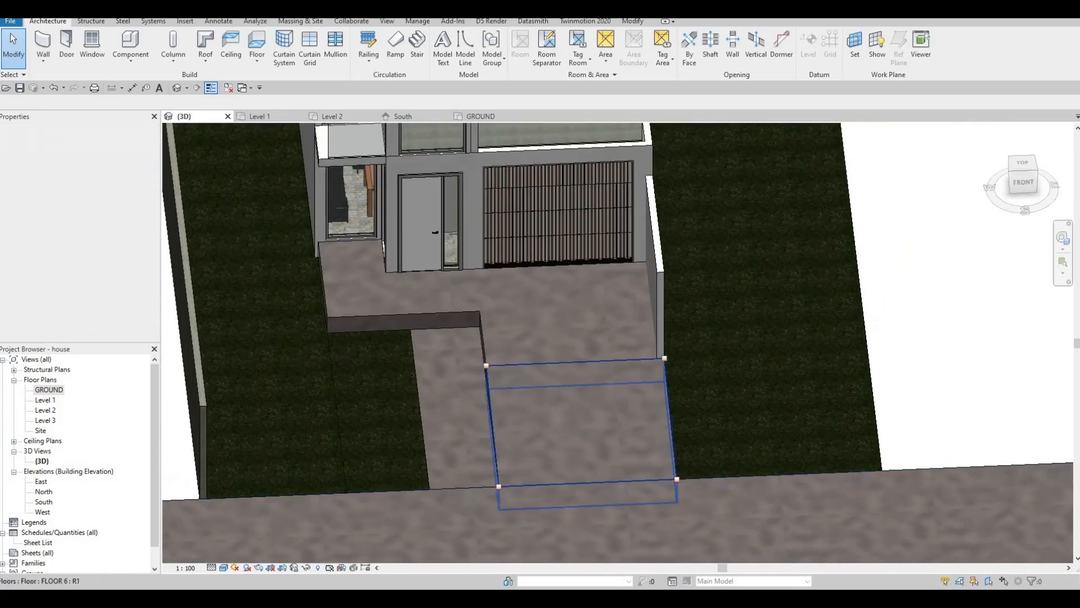
- In the GROUND plan, extend the driveway wall's south end to the road edge for a length of 7200 mm
double_click(47, 390)
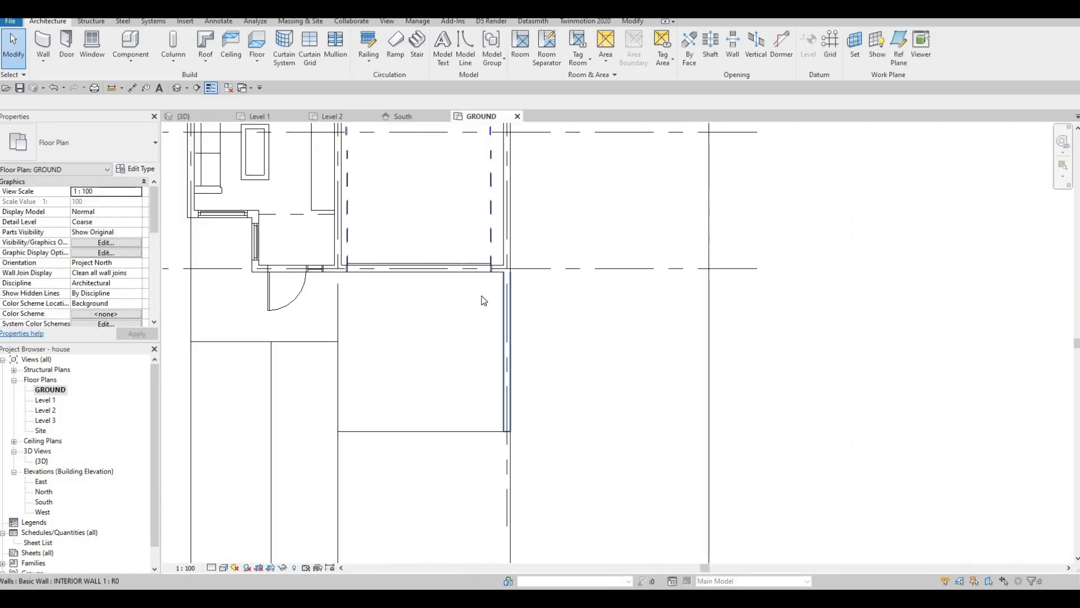
key(Escape)
key(Escape)
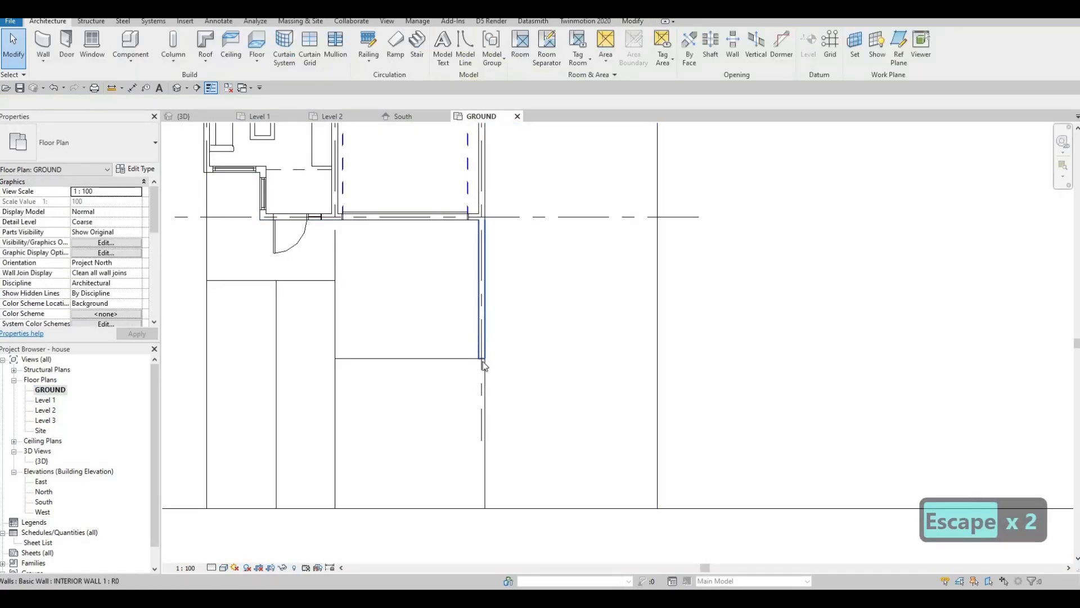
click(483, 364)
drag(484, 447, 484, 479)
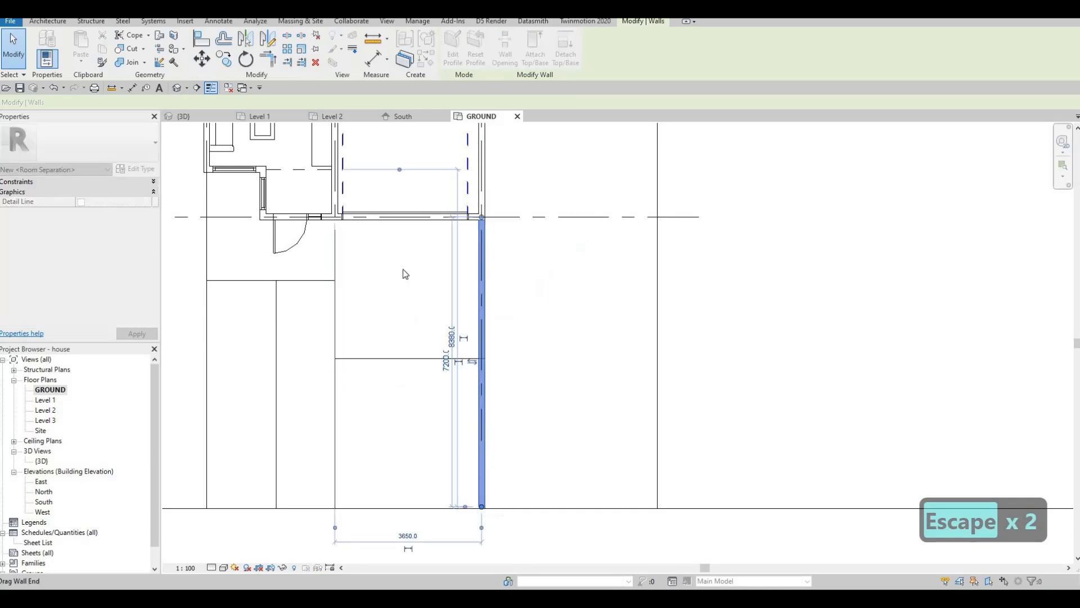
key(Escape)
key(Escape)
- Inspect the extended driveway wall and the opposite border wall in the 3D view
click(184, 116)
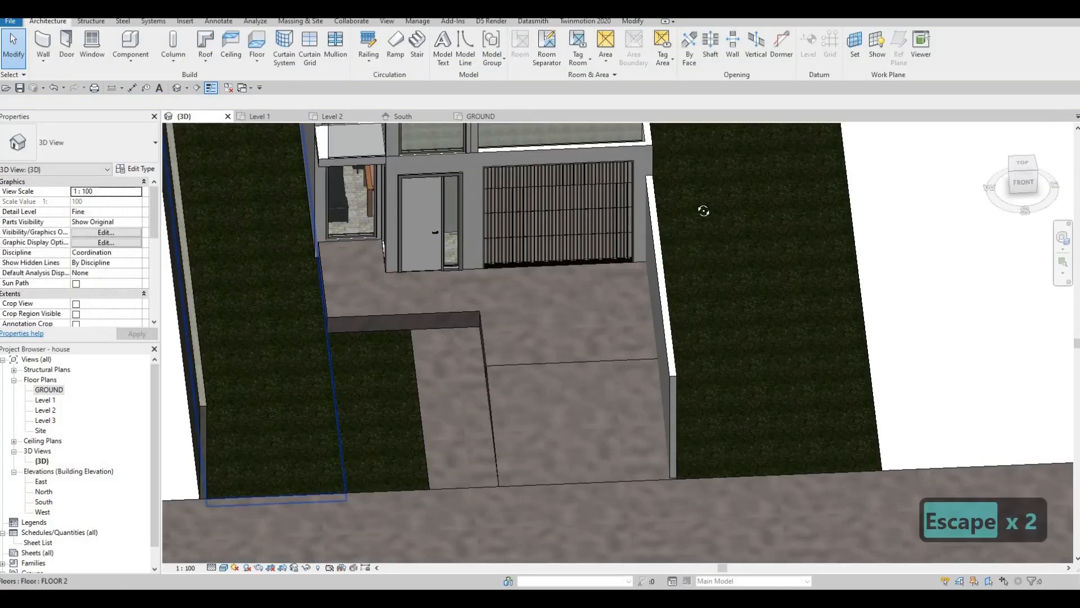
mouse_move(701, 211)
shift+middle_down()
mouse_move(693, 260)
mouse_move(701, 216)
shift+middle_up()
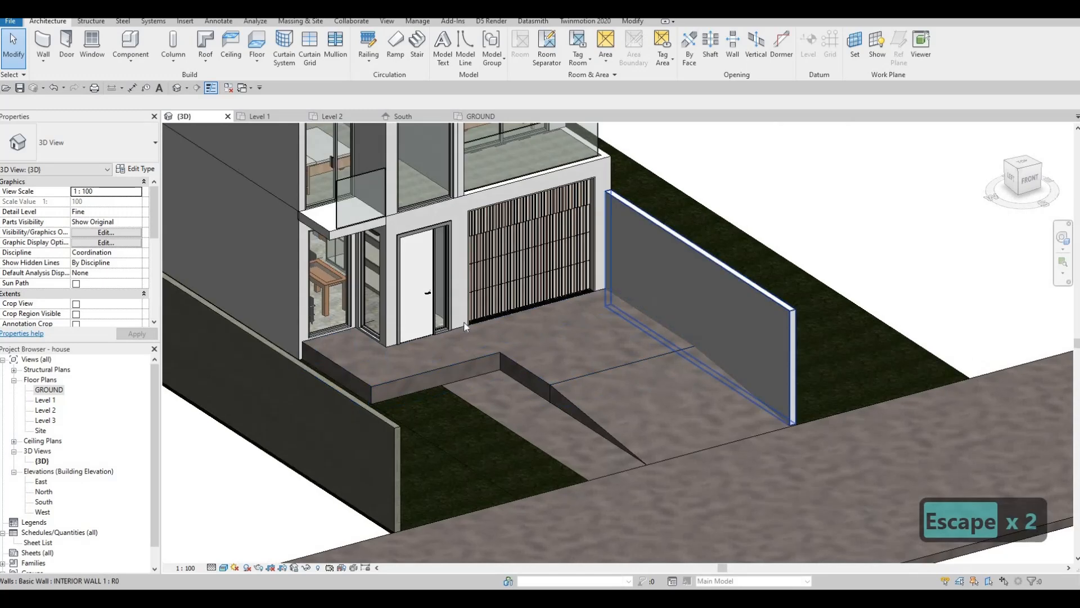
scroll(701, 217, down, 1)
click(411, 342)
key(Escape)
key(Escape)
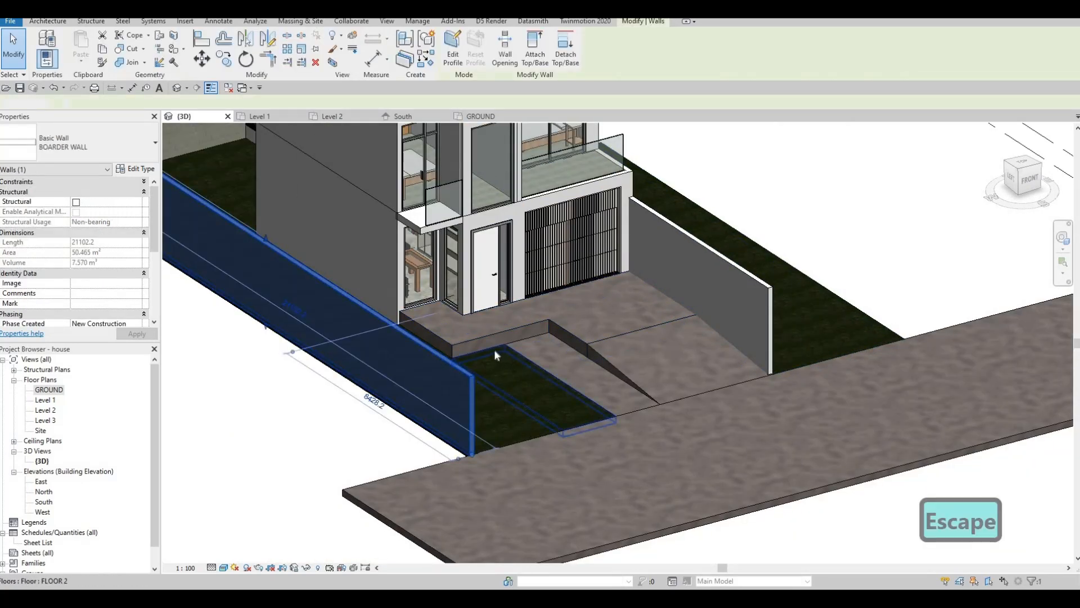
key(a)
key(l)
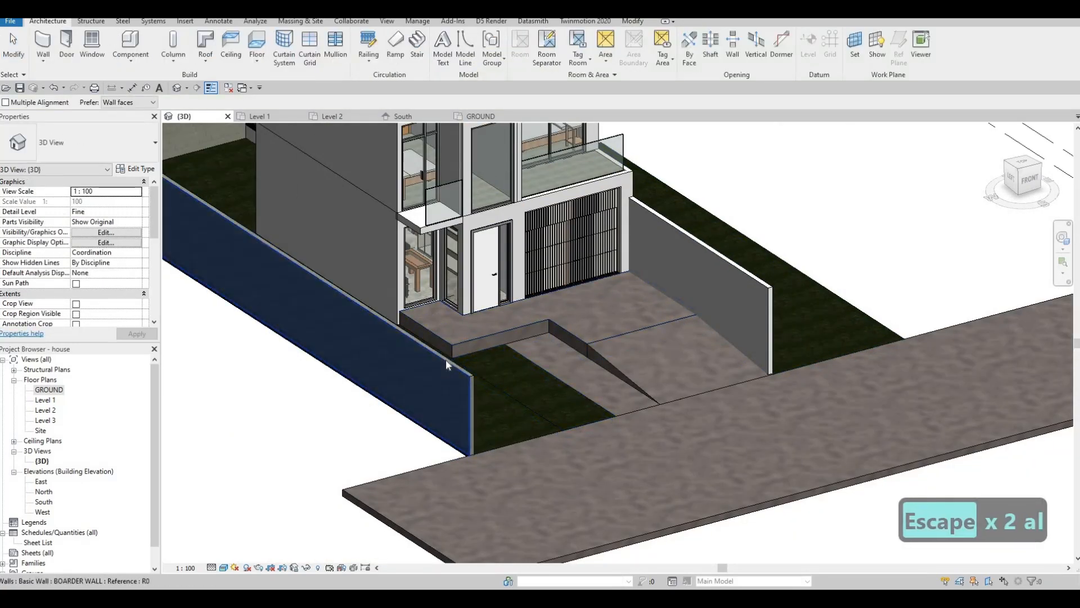
key(Escape)
scroll(450, 359, up, 2)
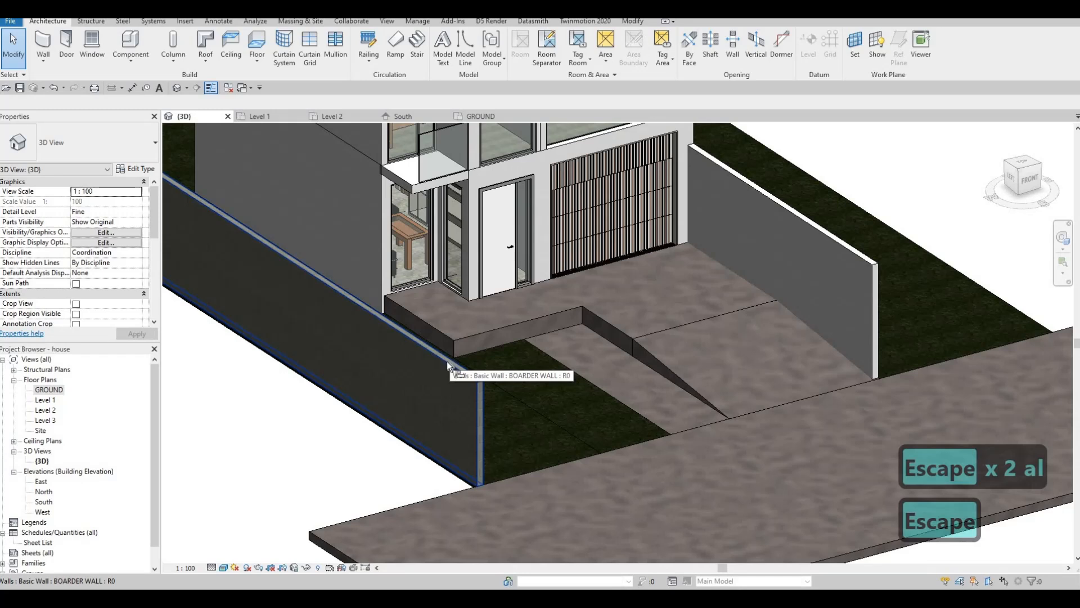
key(a)
key(l)
key(Escape)
key(Escape)
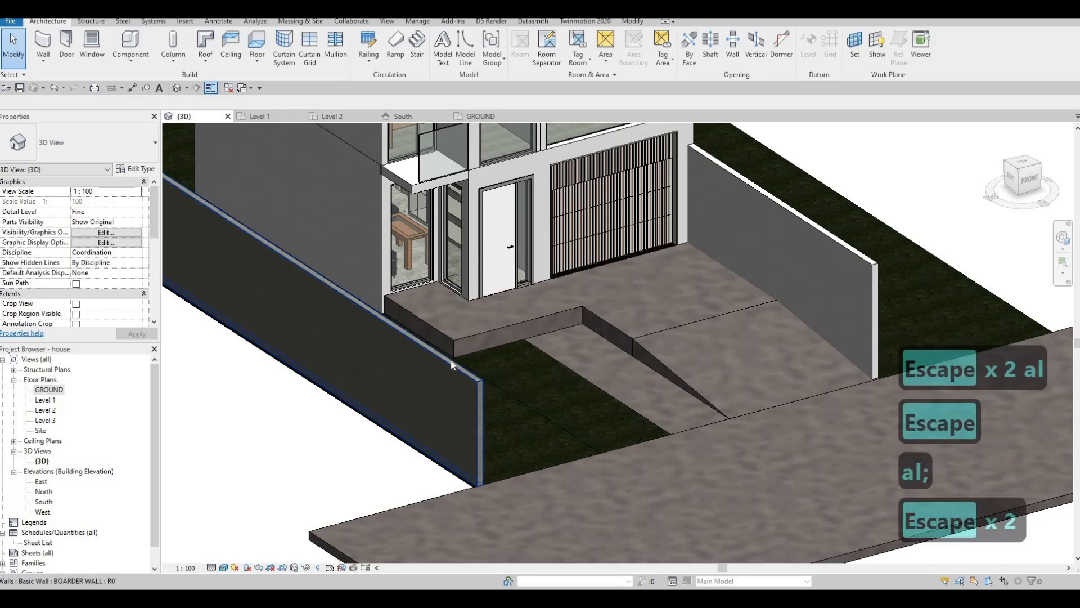
- Align the top of the driveway wall with the top face of the west border wall
key(a)
key(Tab)
click(451, 359)
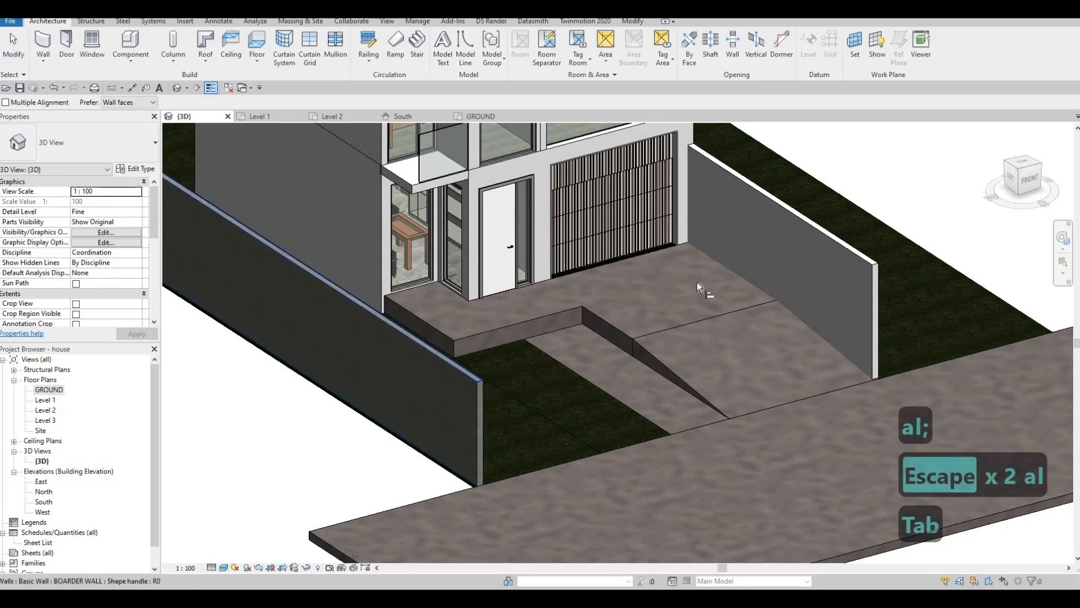
click(825, 233)
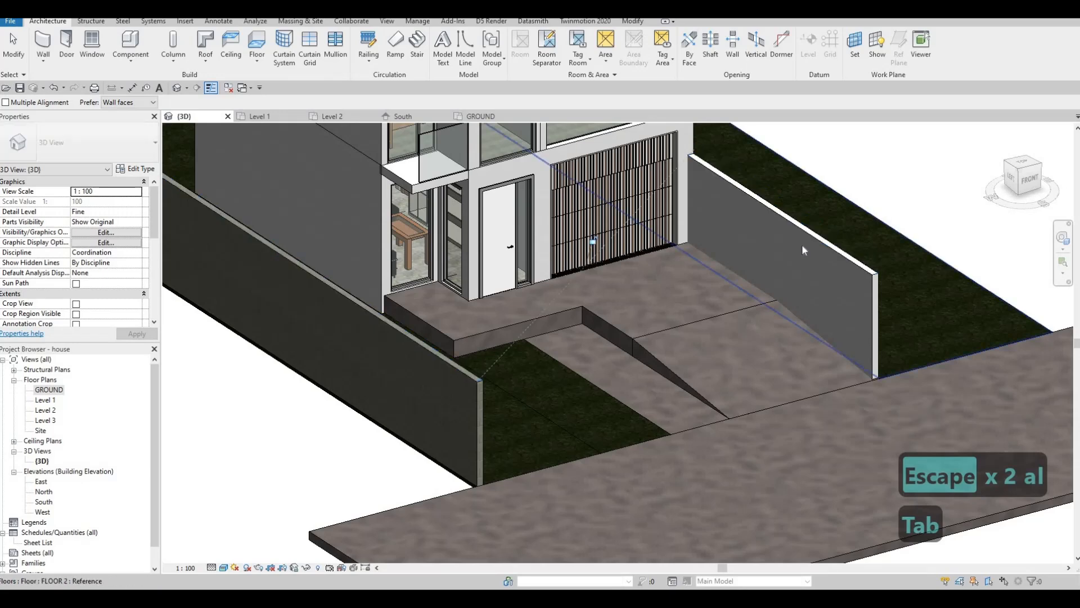
key(Escape)
key(Escape)
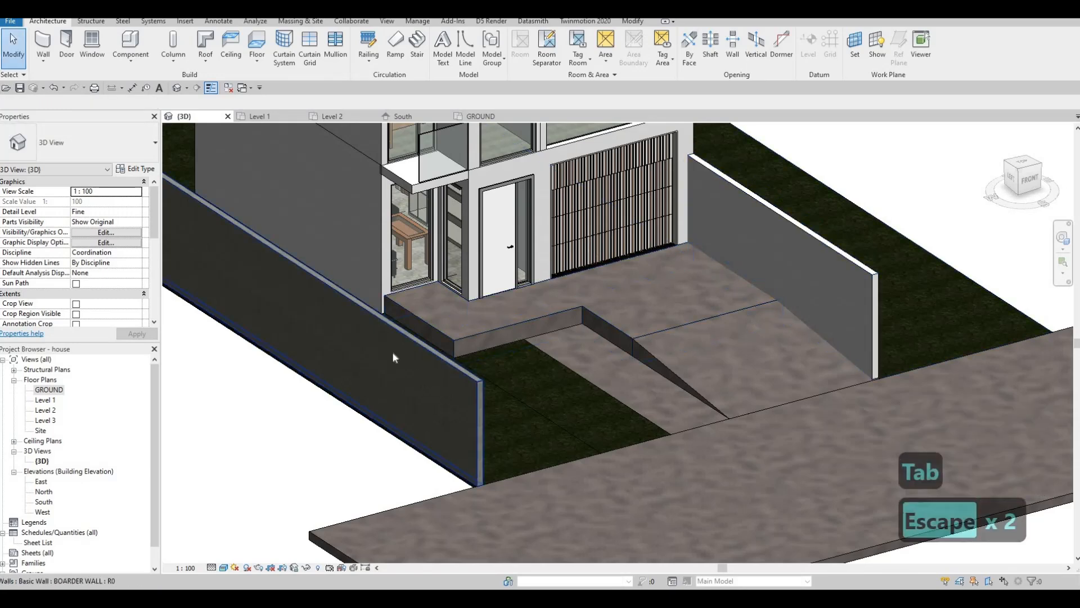
- Change the driveway wall's type to BOARDER WALL to match the west border wall
click(372, 340)
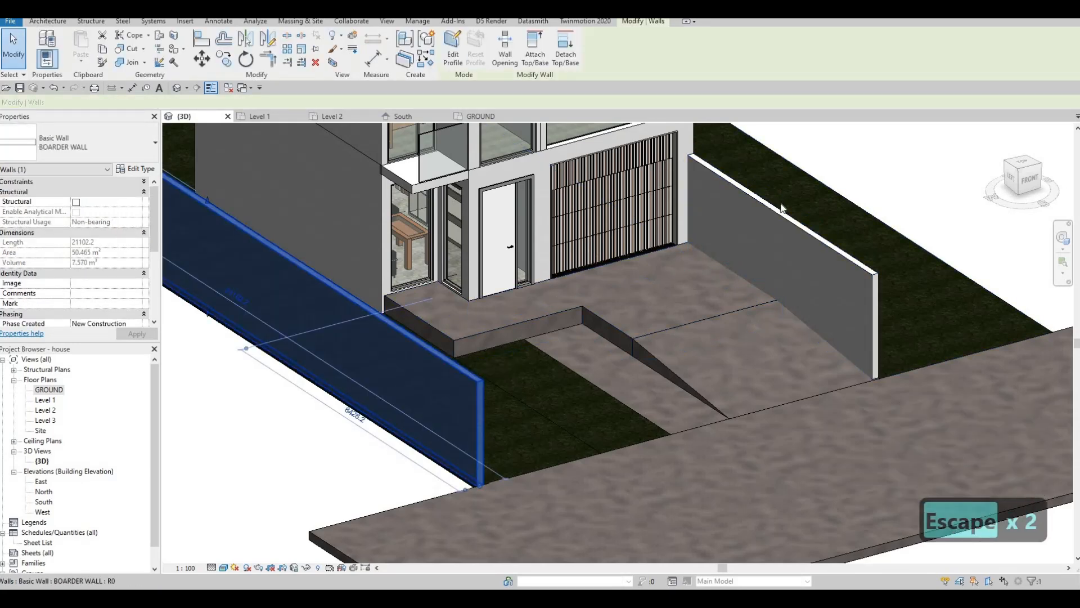
key(Escape)
click(781, 225)
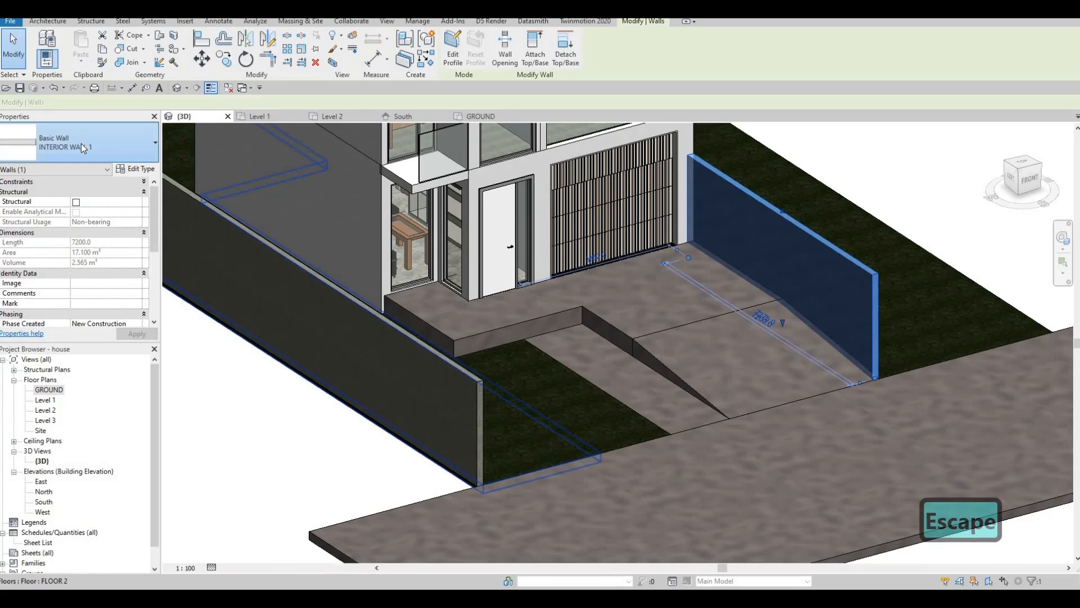
click(81, 143)
scroll(76, 238, up, 2)
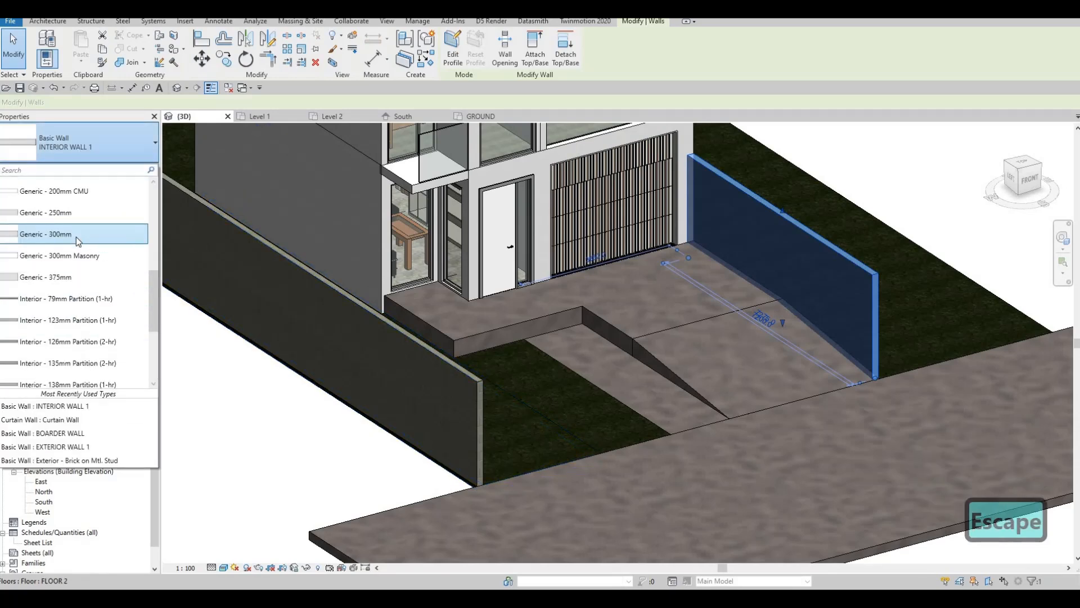
scroll(75, 237, up, 5)
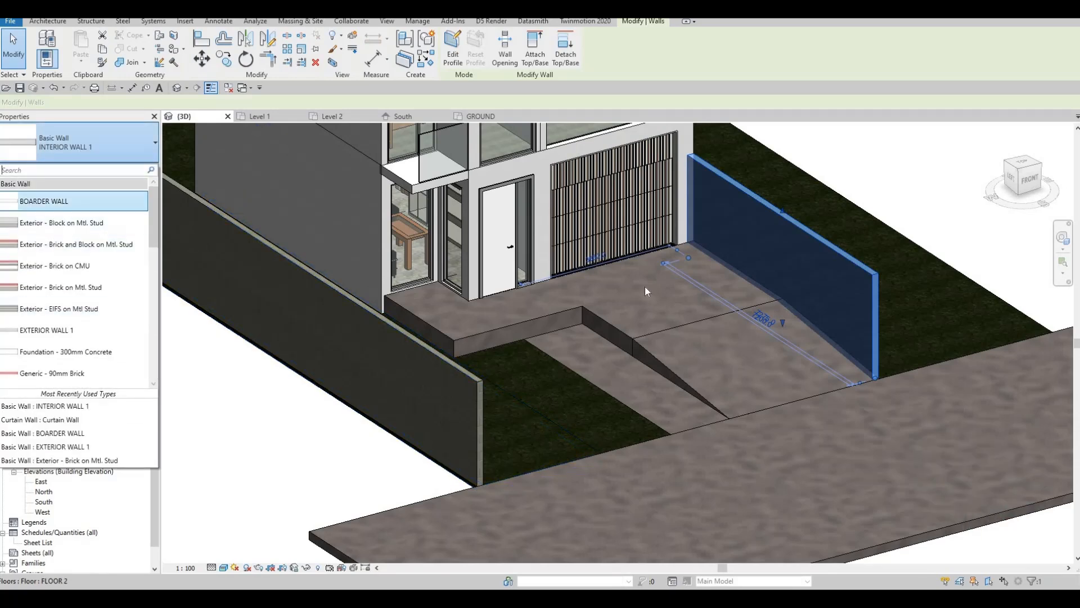
key(Escape)
key(Escape)
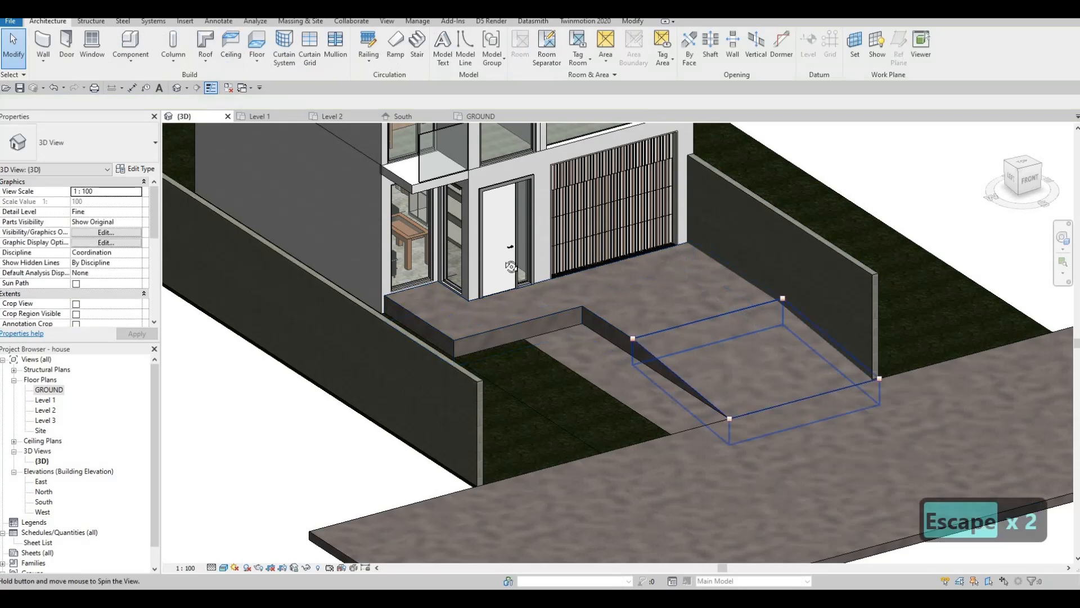
- In the GROUND plan, edit the entrance platform slab's boundary, moving its east edge to the driveway wall's inner face for a width of 3575 mm
shift+middle_drag(510, 266, 727, 294)
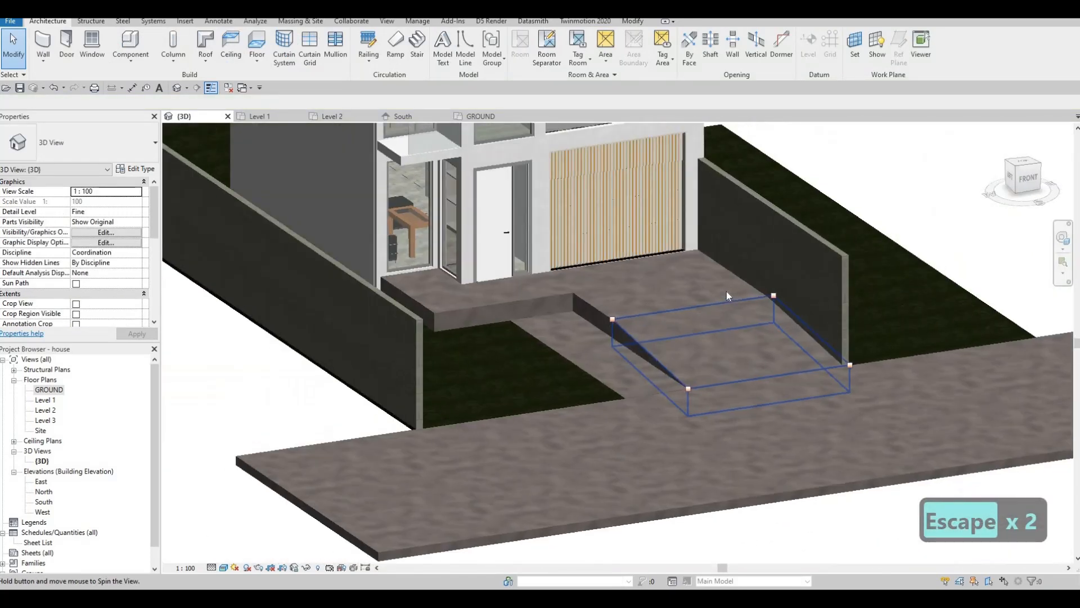
click(727, 292)
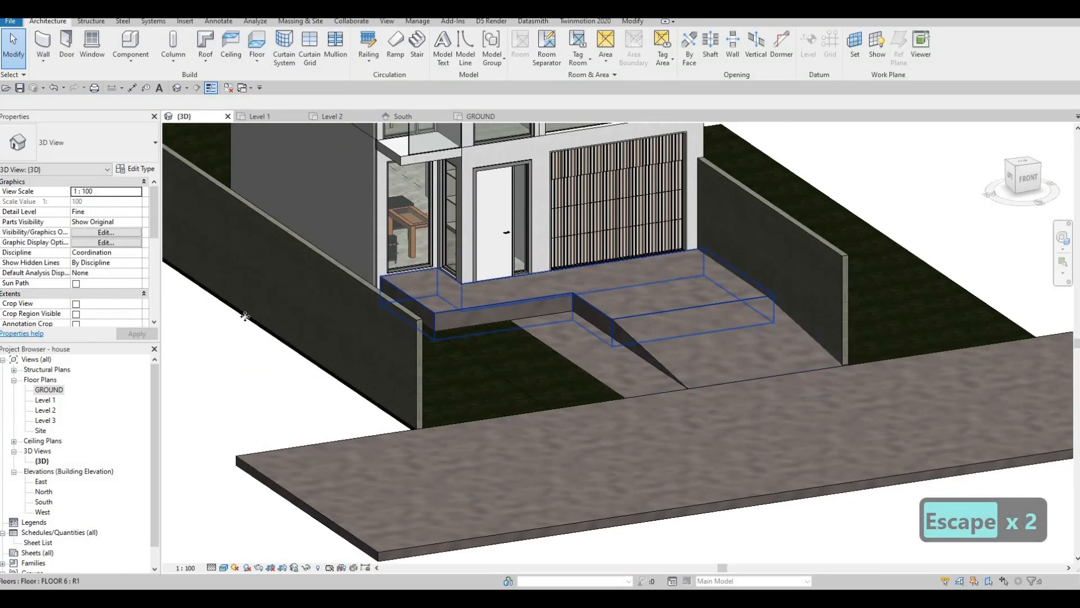
click(50, 393)
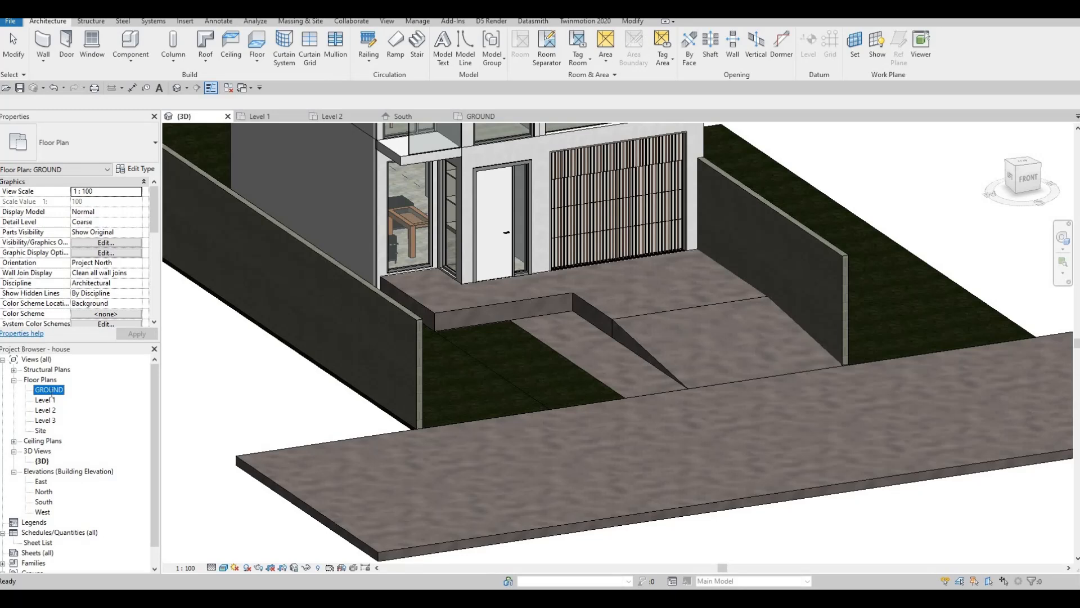
key(Escape)
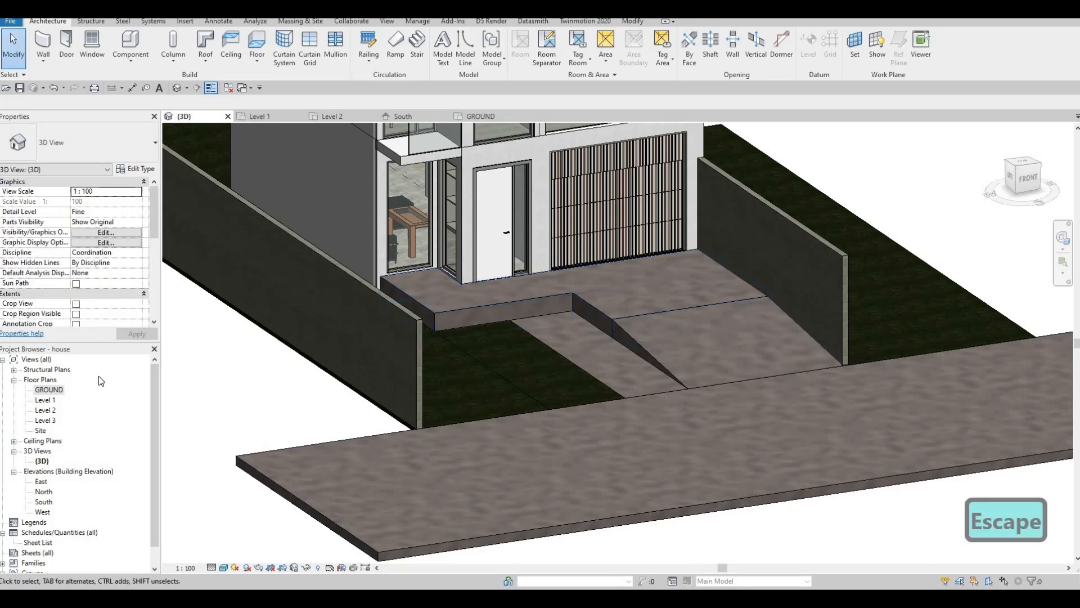
double_click(49, 389)
click(437, 308)
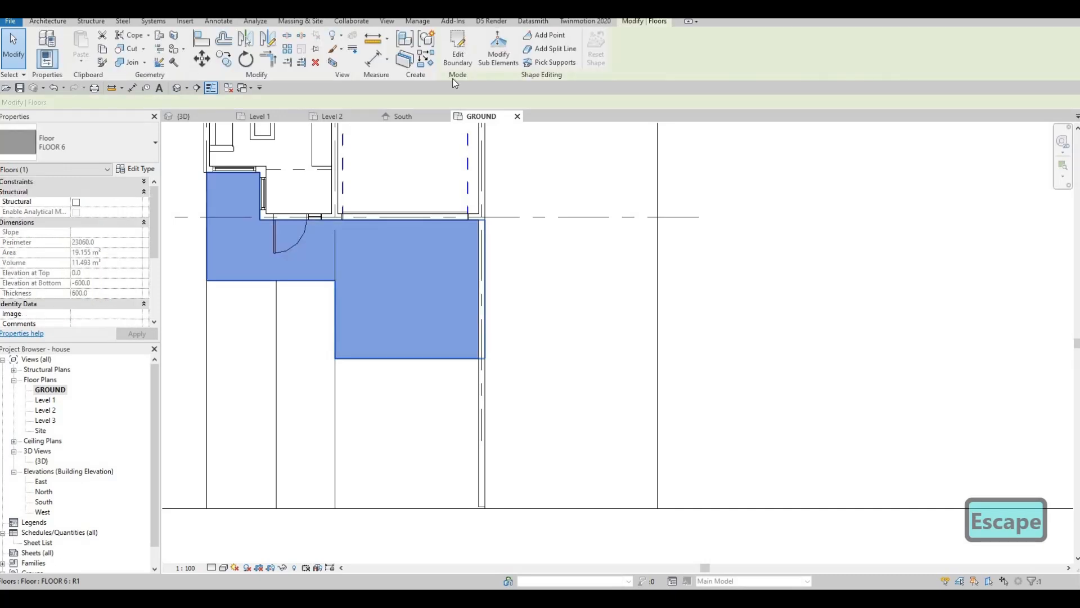
click(458, 50)
scroll(501, 249, up, 1)
click(500, 250)
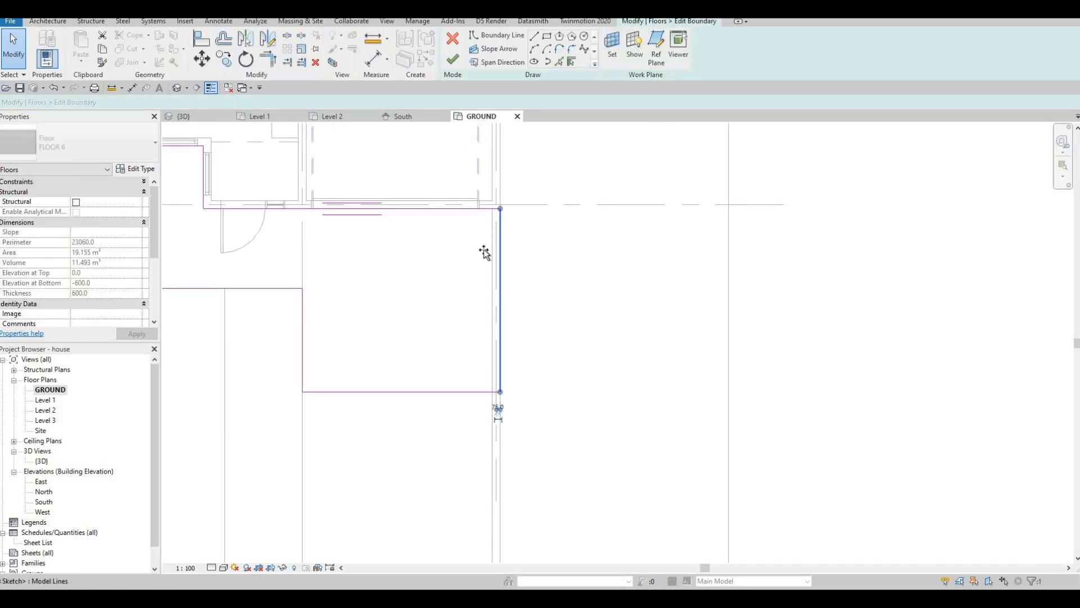
drag(484, 252, 490, 249)
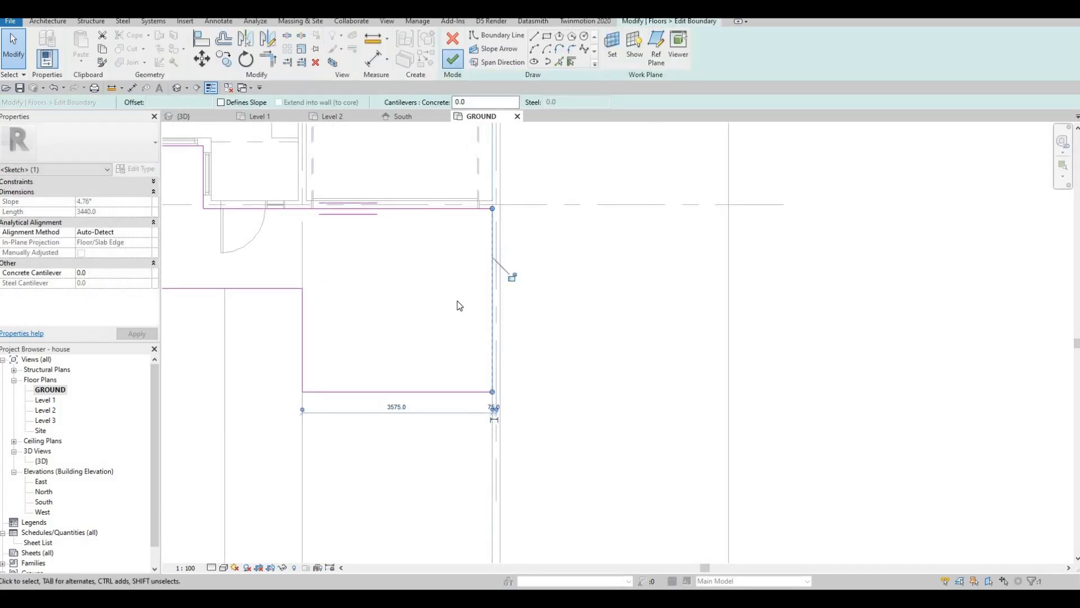
click(453, 59)
key(Escape)
- Edit the driveway ramp's floor boundary so its east edge meets the driveway wall's inner face, 3575 mm from the west edge
click(490, 271)
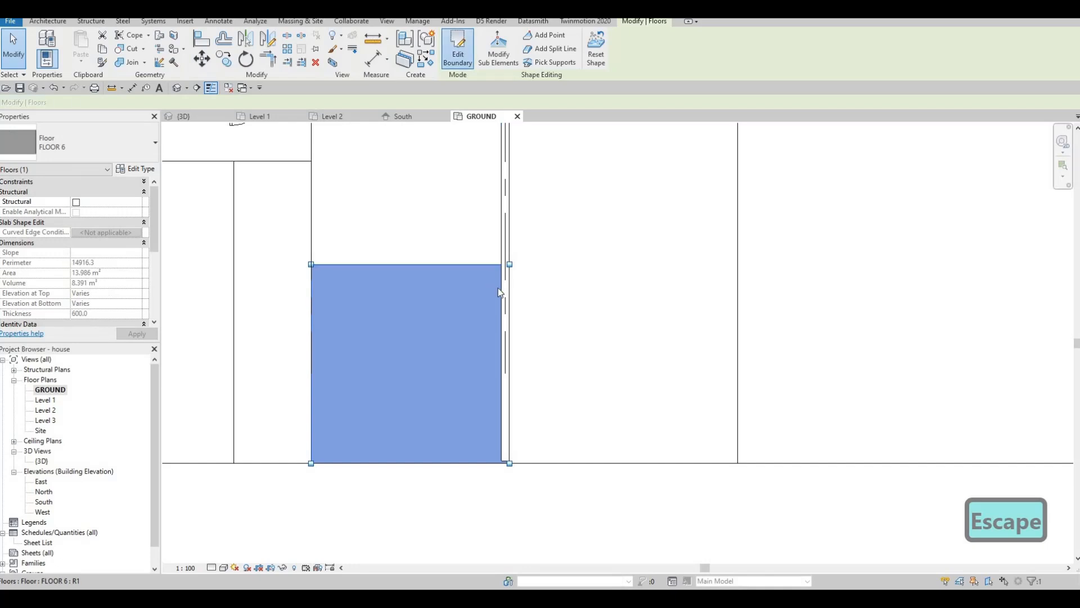
double_click(500, 292)
click(509, 288)
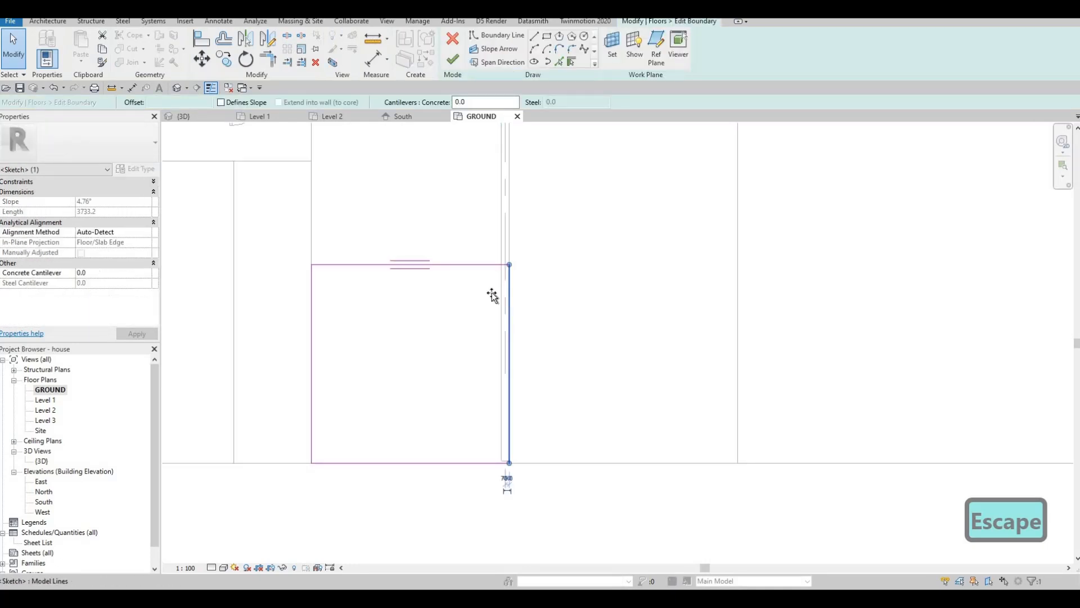
drag(492, 297, 501, 293)
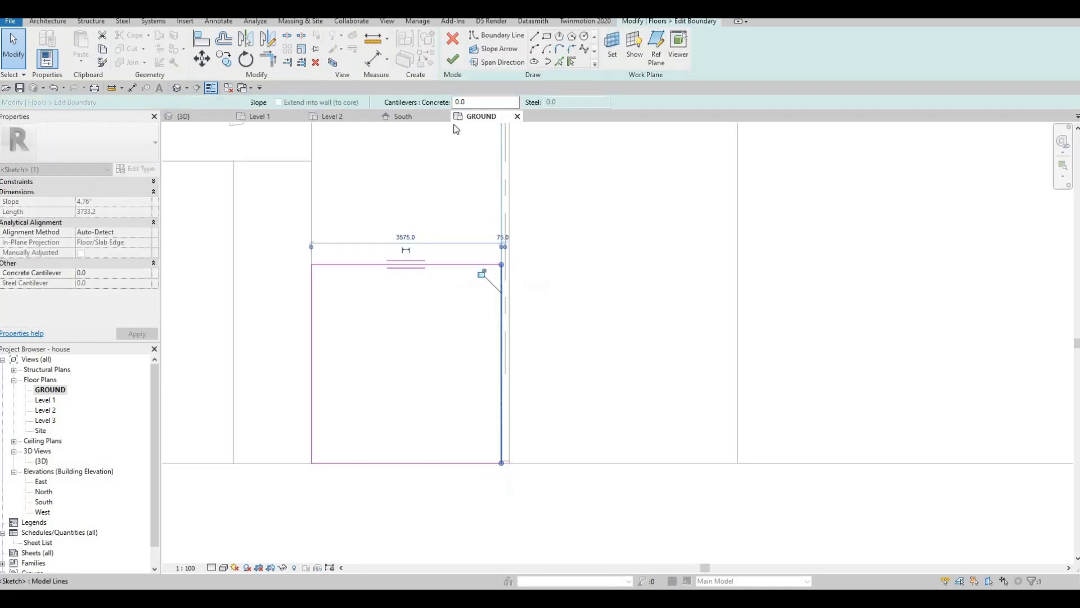
click(453, 58)
- Examine the trimmed platform and ramp, the boundary walls and the lawns around the house in the 3D view
click(186, 116)
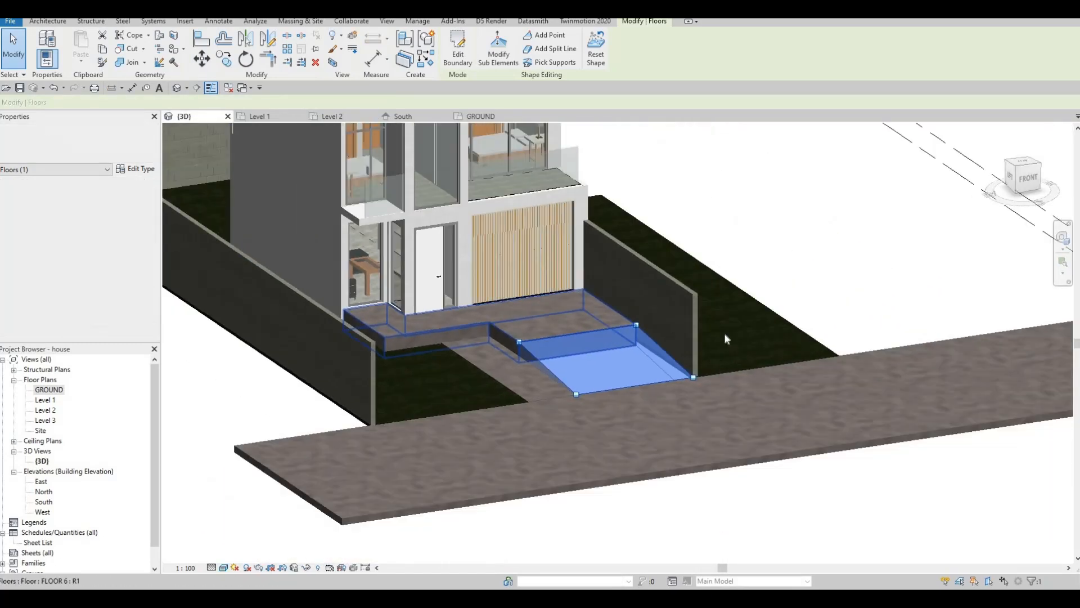
shift+middle_drag(725, 334, 711, 266)
scroll(700, 257, up, 2)
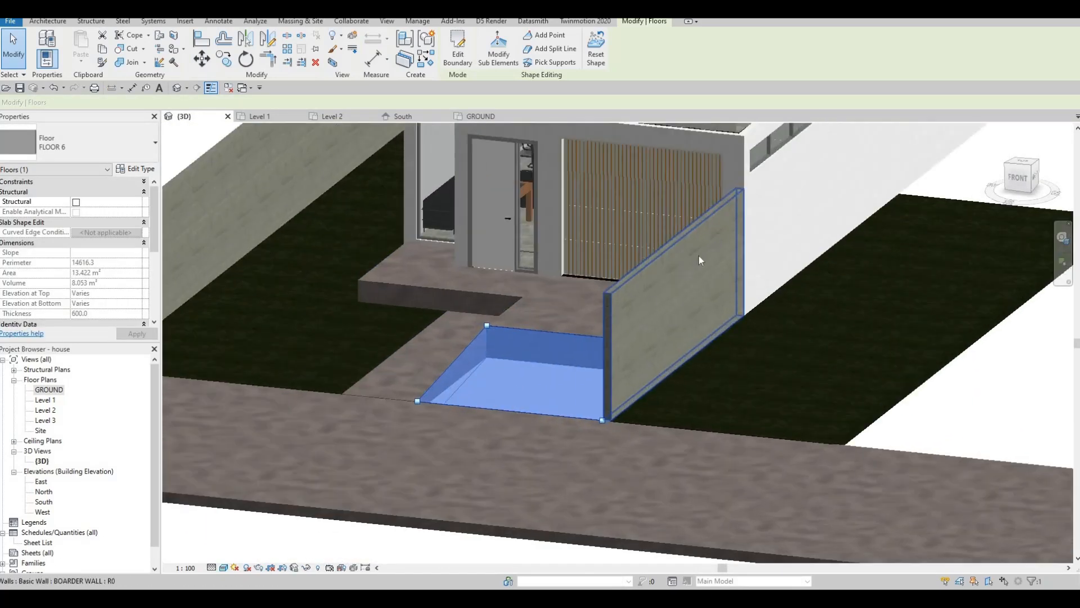
key(Escape)
key(Escape)
key(Escape)
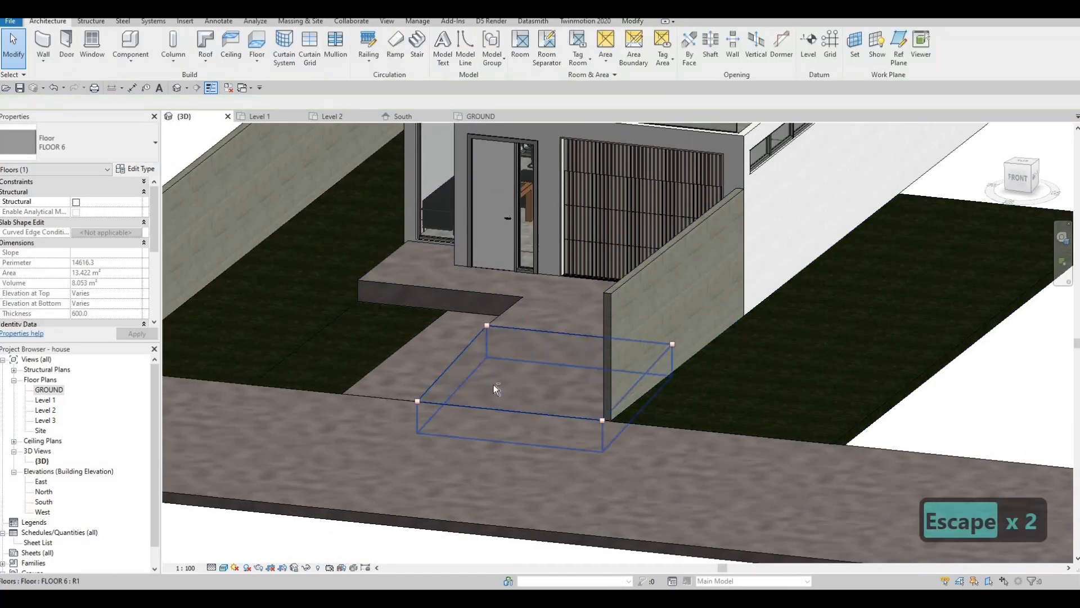
shift+middle_drag(503, 357, 583, 350)
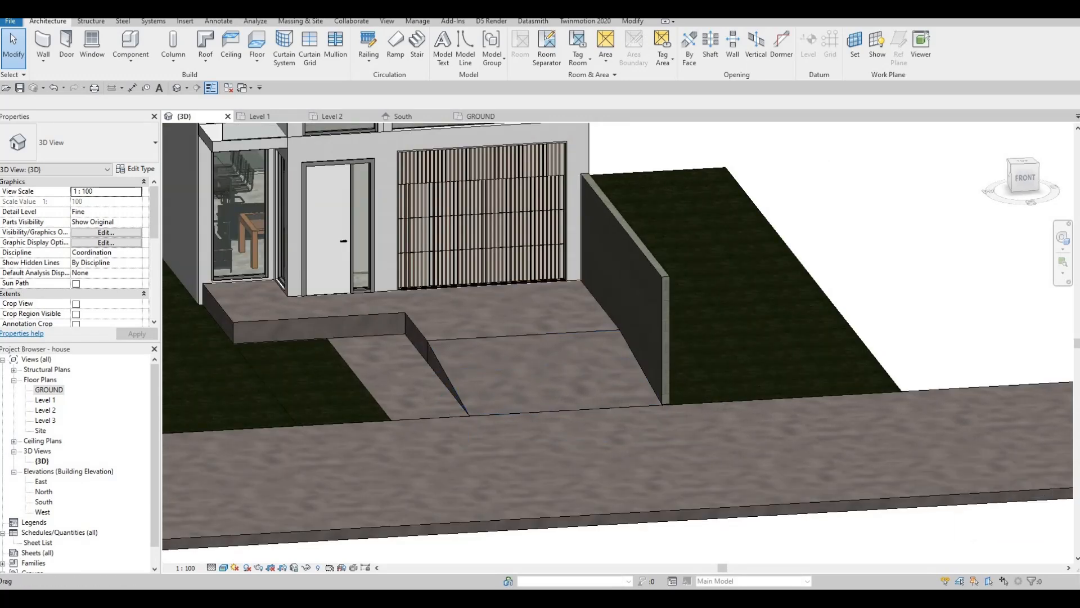
shift+middle_drag(470, 356, 792, 343)
middle_drag(750, 400, 738, 401)
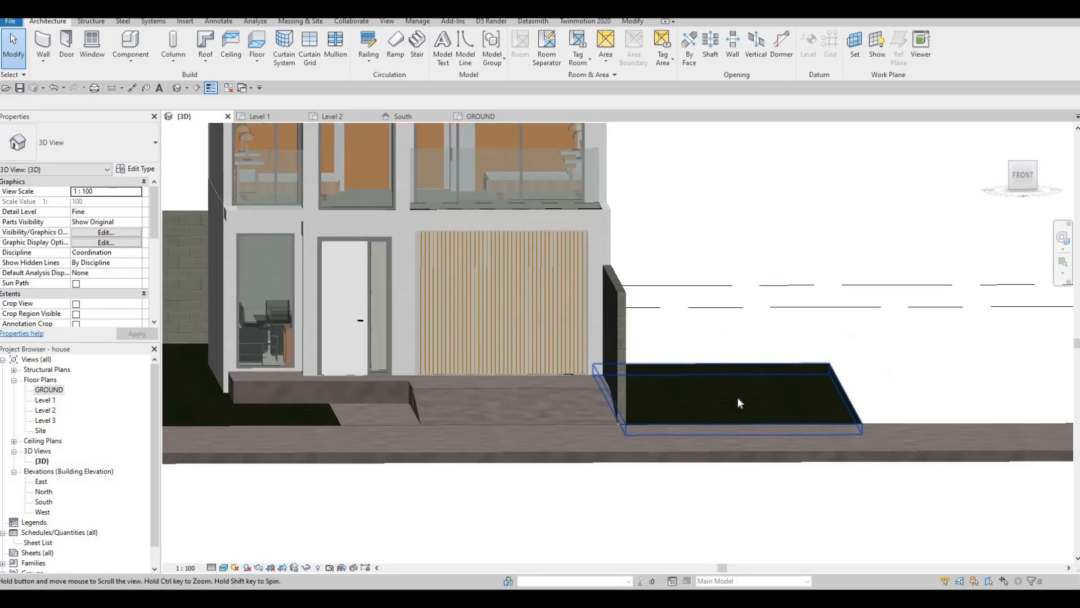
scroll(742, 401, down, 1)
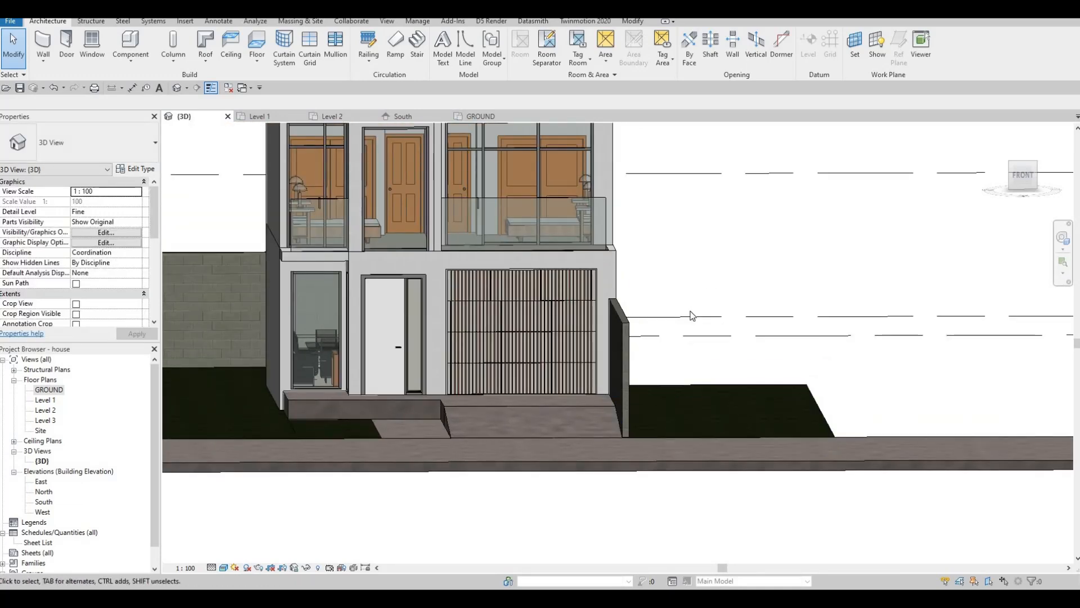
scroll(677, 333, down, 2)
shift+middle_drag(677, 333, 740, 349)
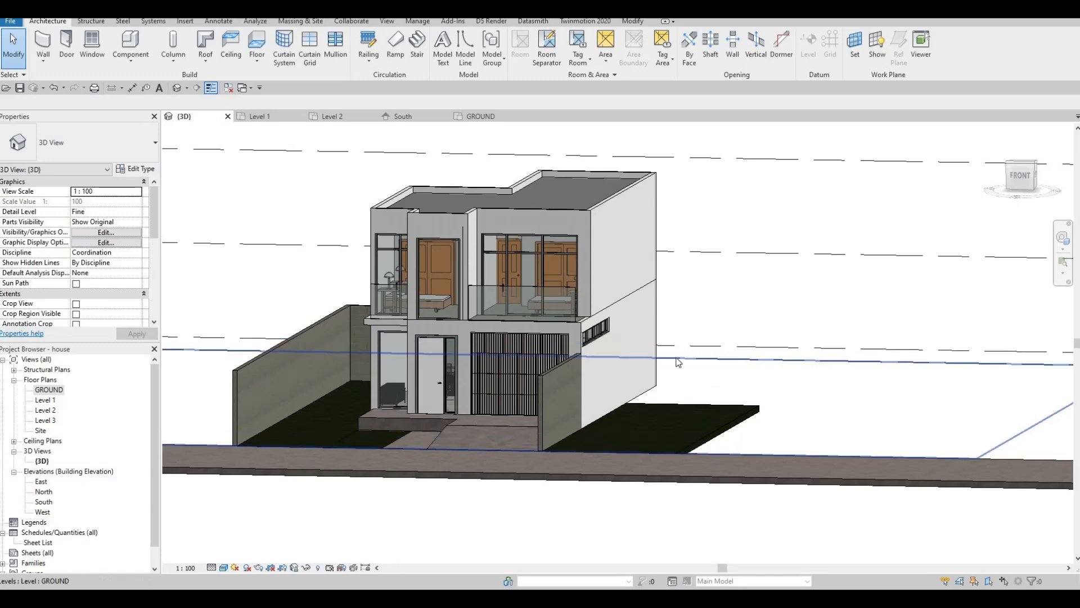
shift+middle_drag(678, 388, 752, 430)
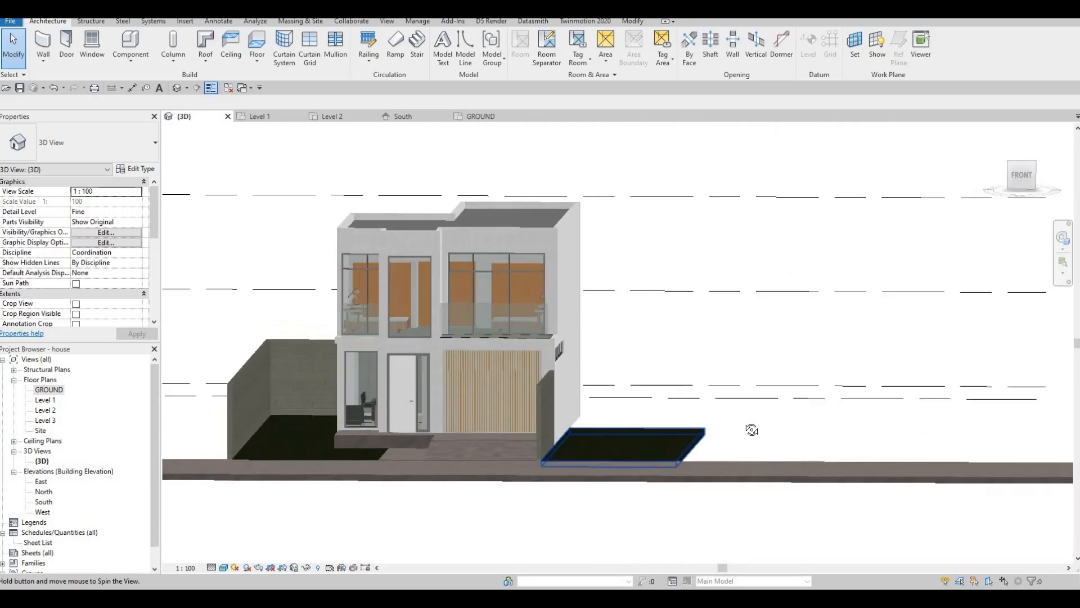
middle_drag(595, 433, 655, 415)
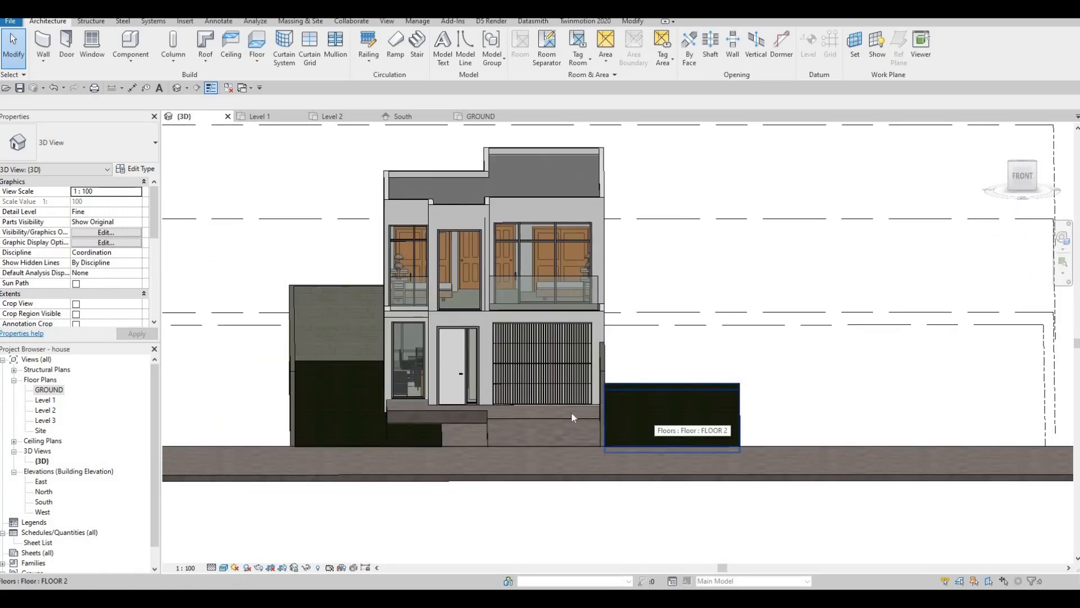
shift+middle_drag(540, 450, 385, 397)
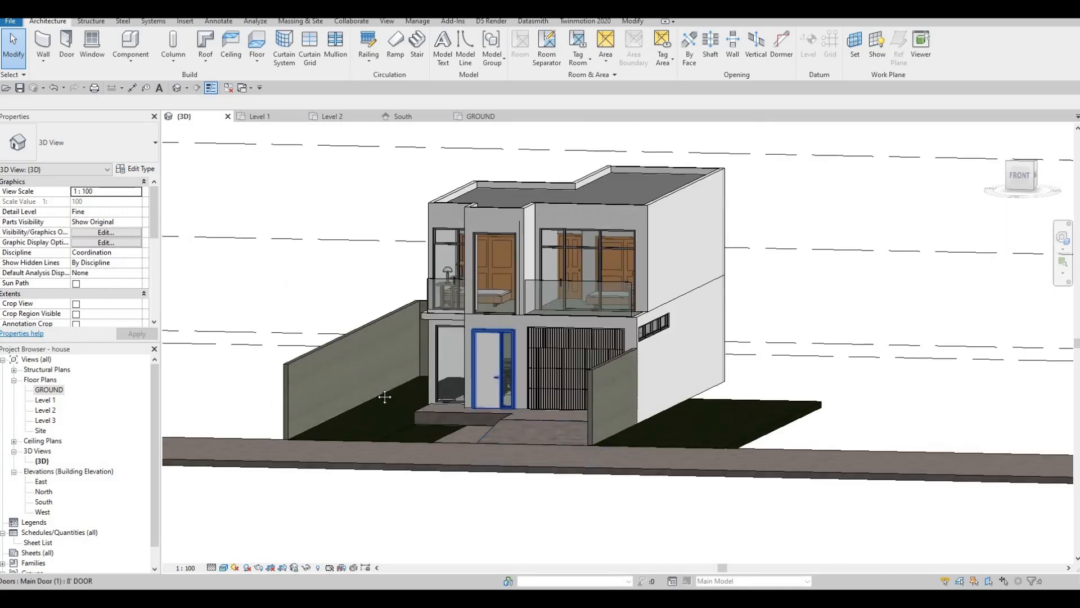
middle_drag(327, 427, 594, 430)
key(Tab)
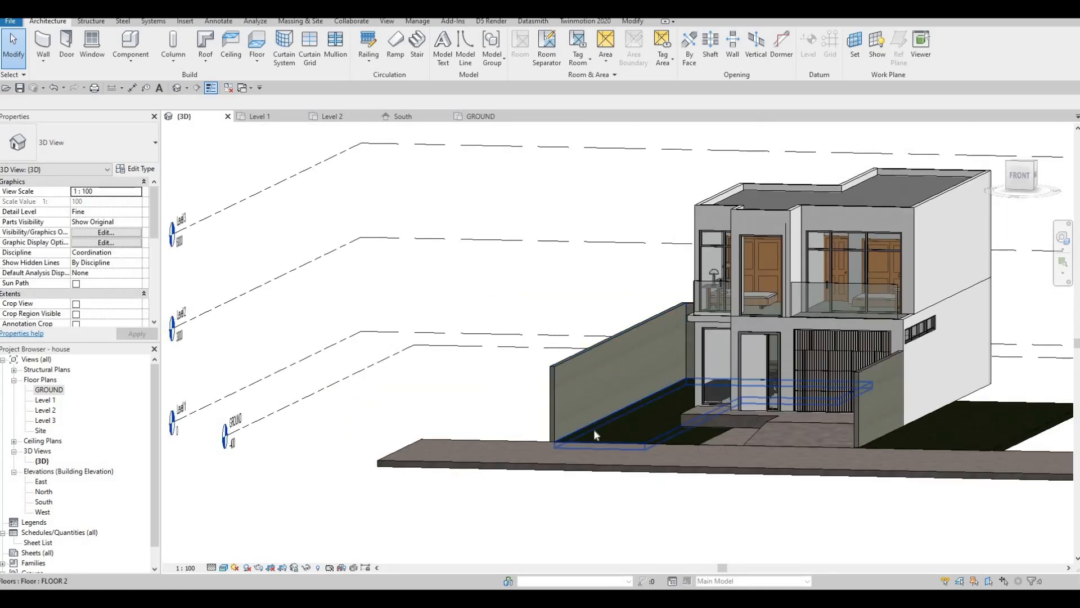
click(593, 429)
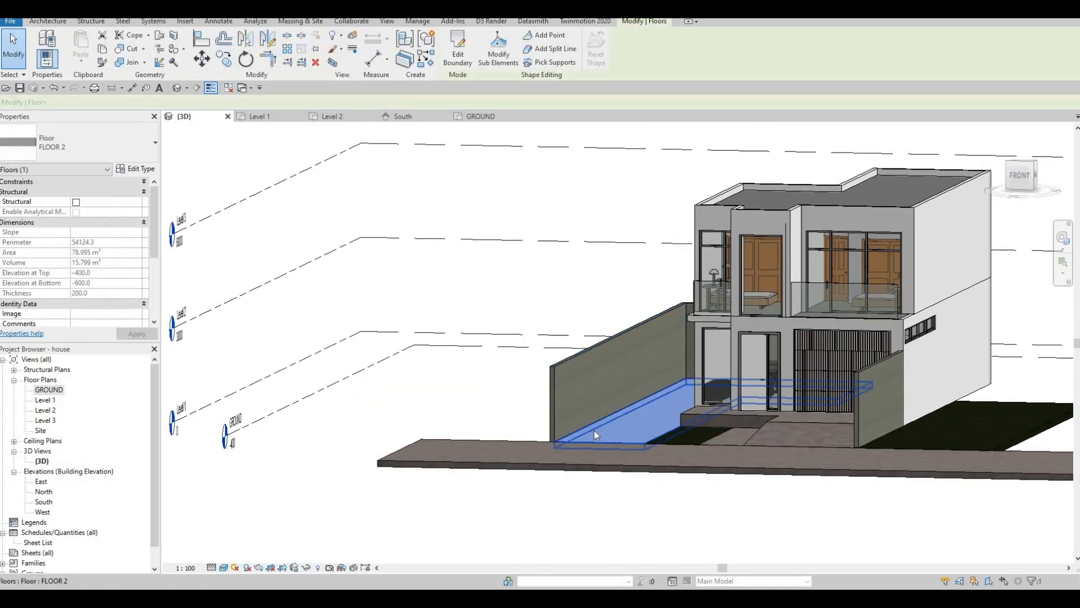
key(c)
key(s)
key(Escape)
- In the GROUND plan, create a rectangular FLOOR 2 lawn outside the west border wall, running from the road edge up to grid A
double_click(69, 392)
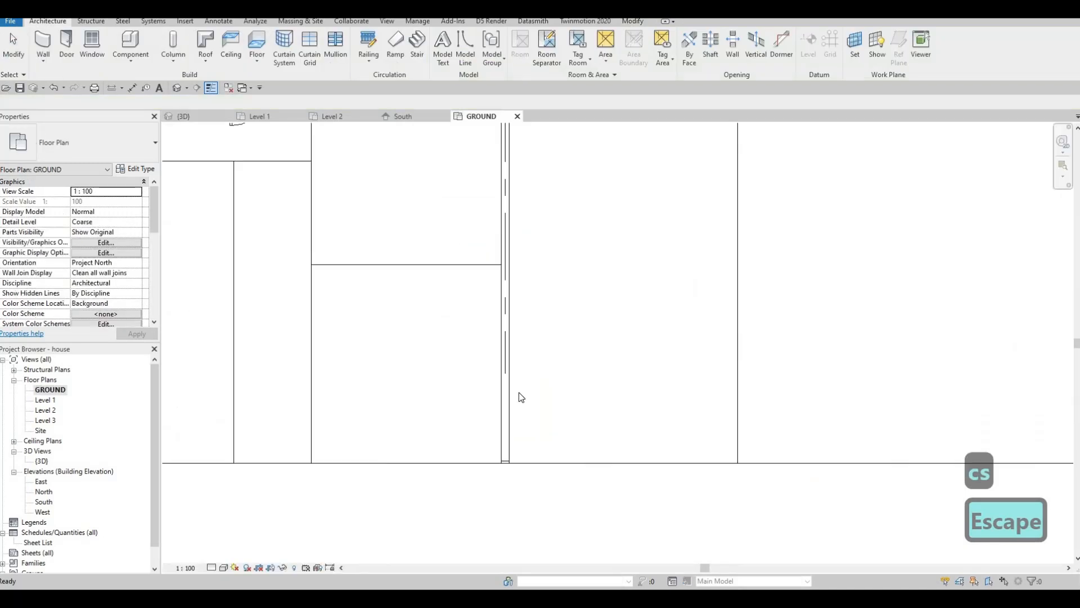
middle_drag(589, 401, 539, 393)
scroll(521, 389, down, 2)
middle_drag(270, 371, 513, 386)
key(Escape)
click(479, 208)
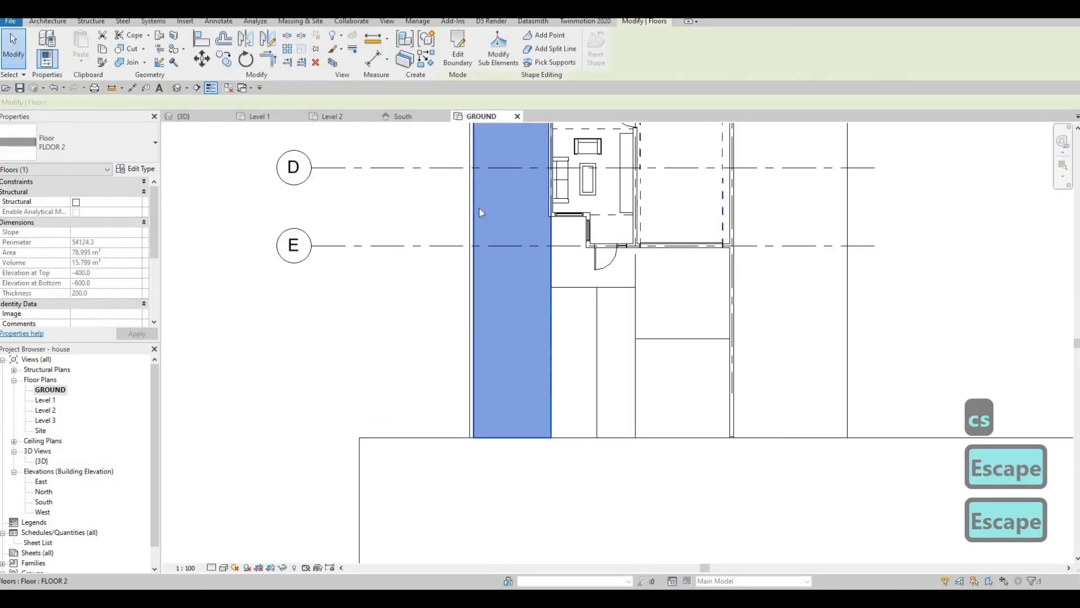
key(c)
key(s)
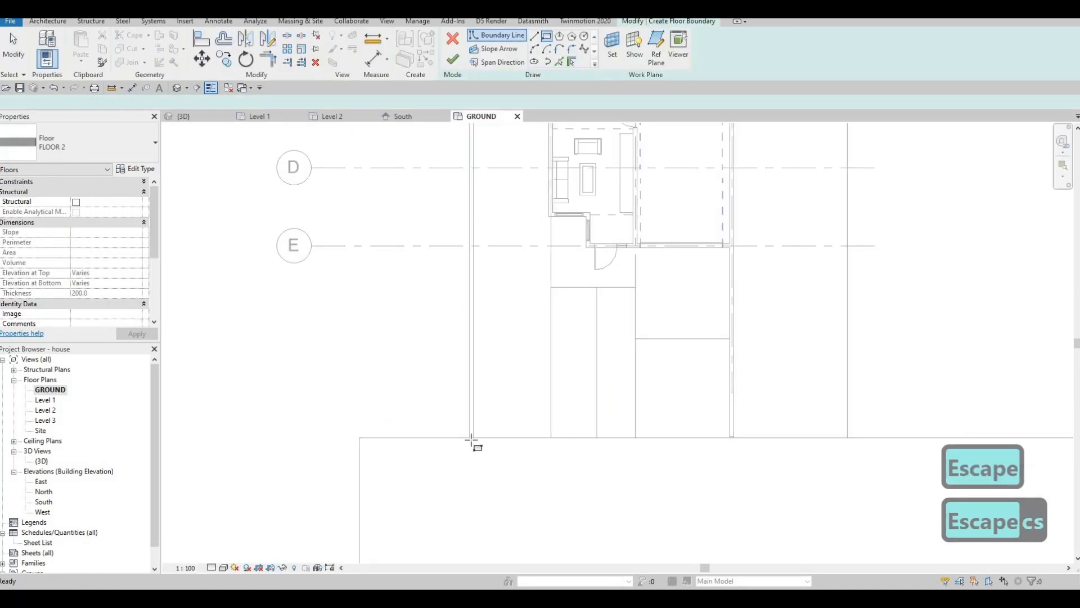
click(469, 437)
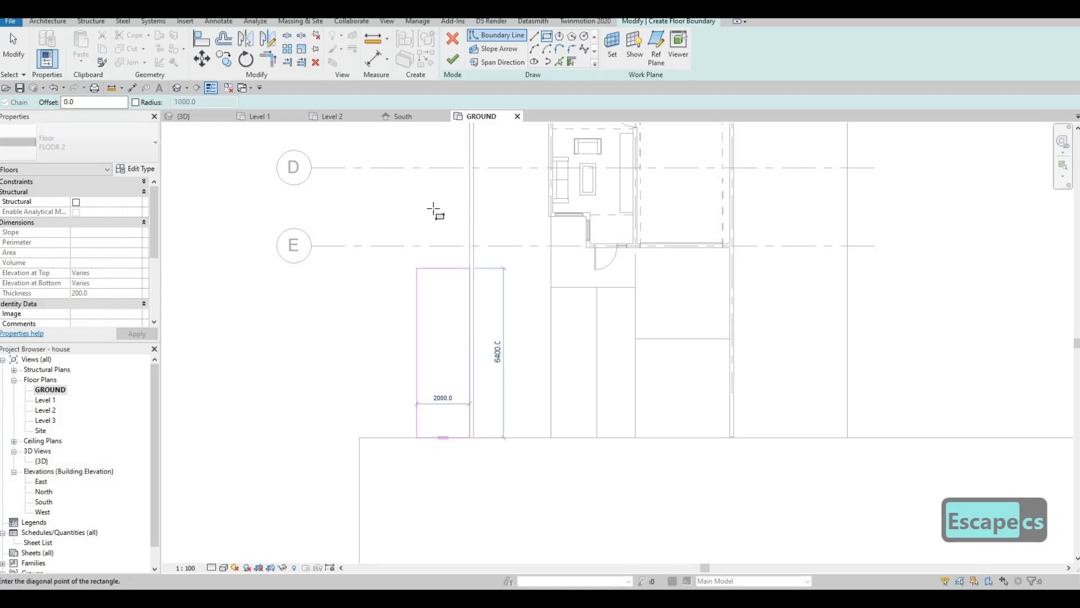
middle_drag(393, 204, 448, 340)
scroll(448, 340, down, 1)
middle_drag(434, 208, 446, 327)
scroll(428, 228, down, 1)
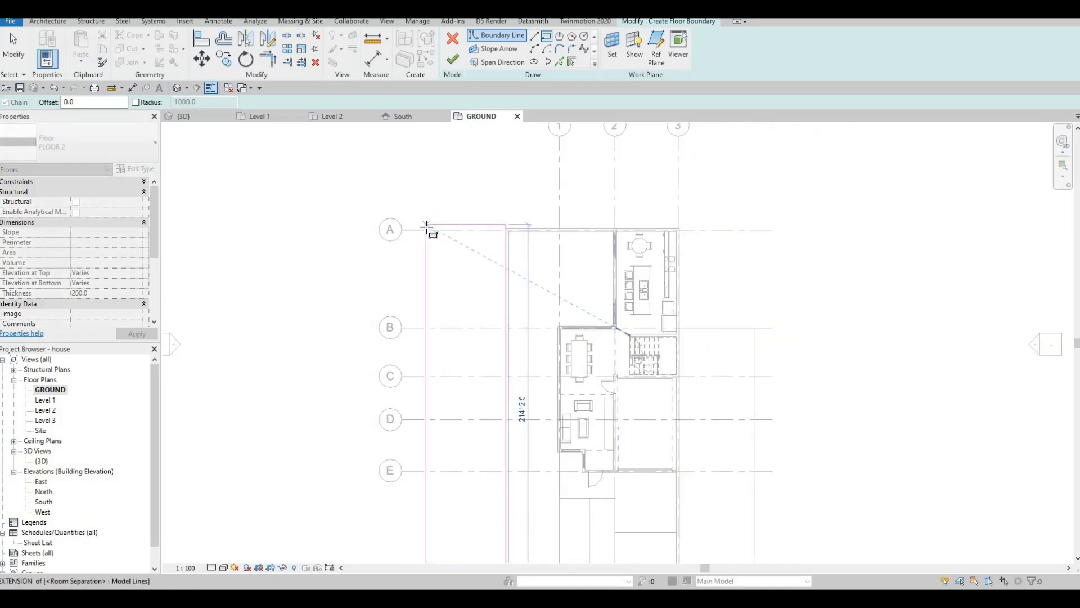
click(426, 230)
click(453, 59)
key(Escape)
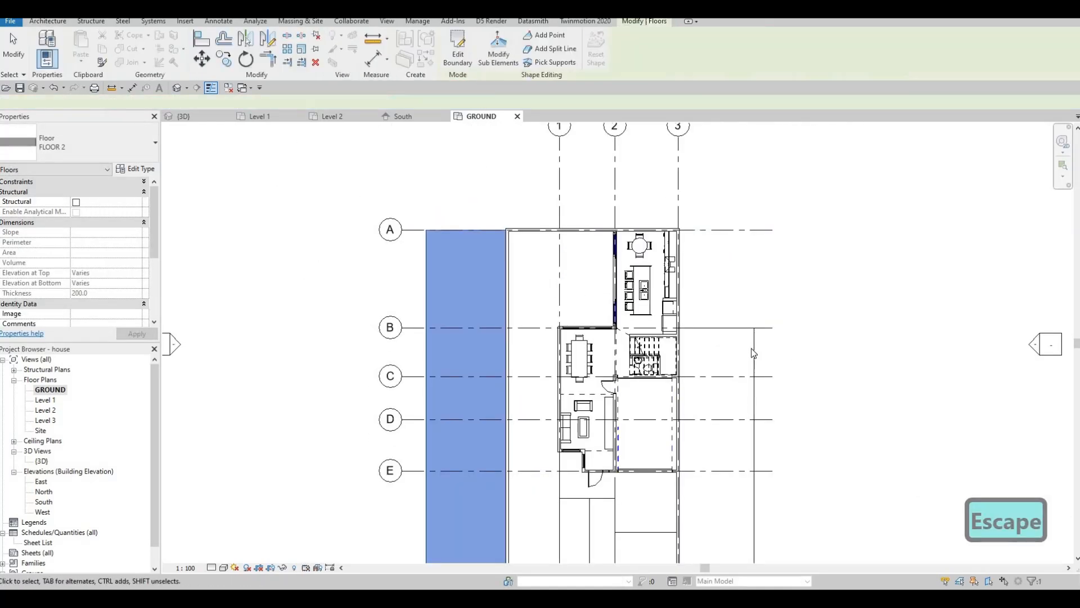
key(Escape)
- Edit the boundary of the lawn east of the house, moving its north edge up to grid A
click(742, 327)
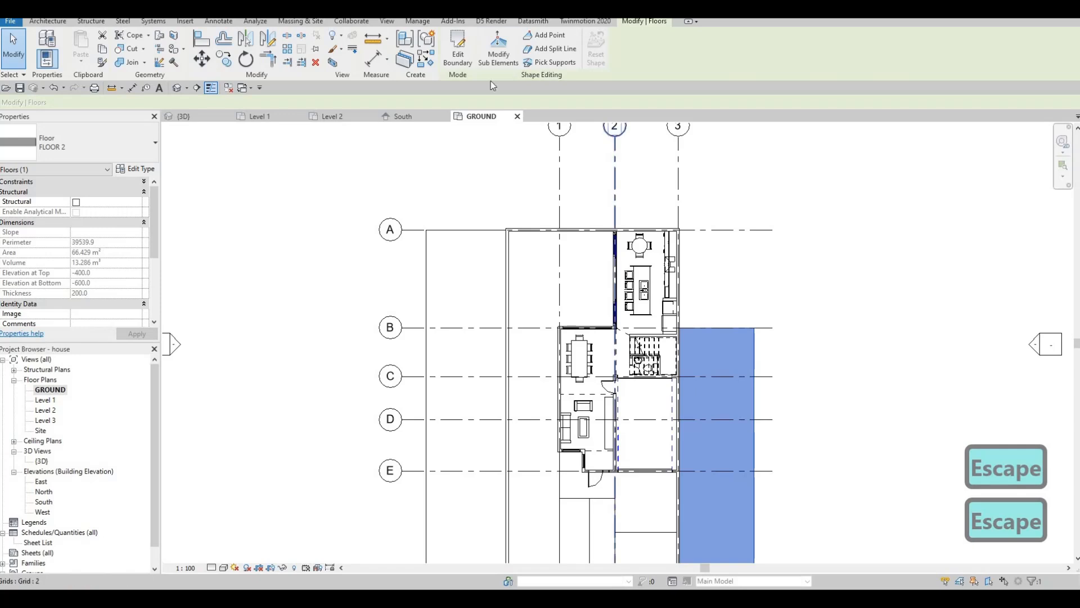
drag(720, 327, 726, 229)
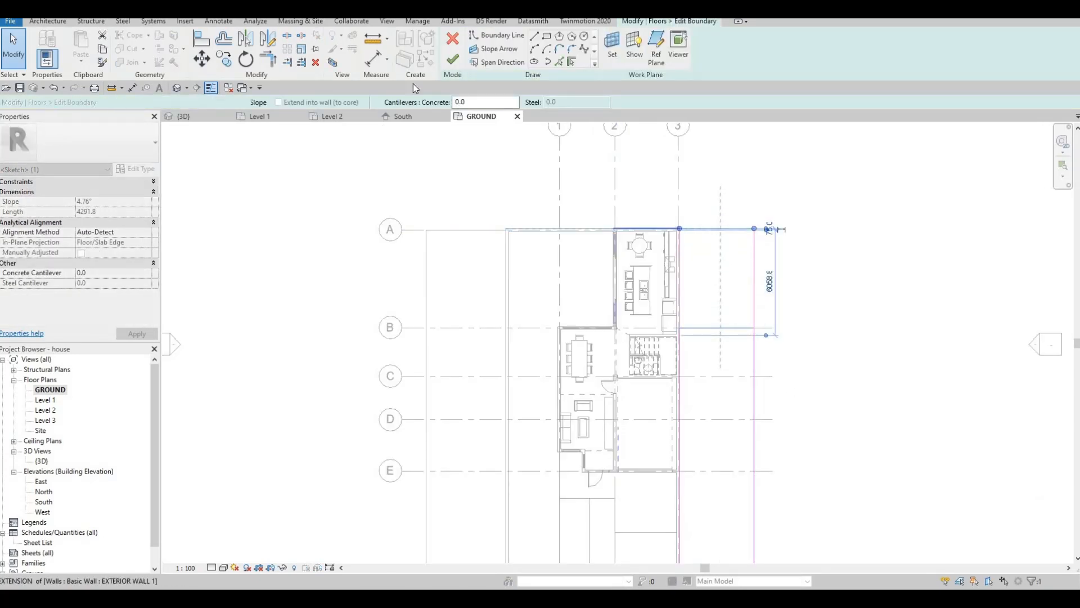
key(Escape)
click(453, 61)
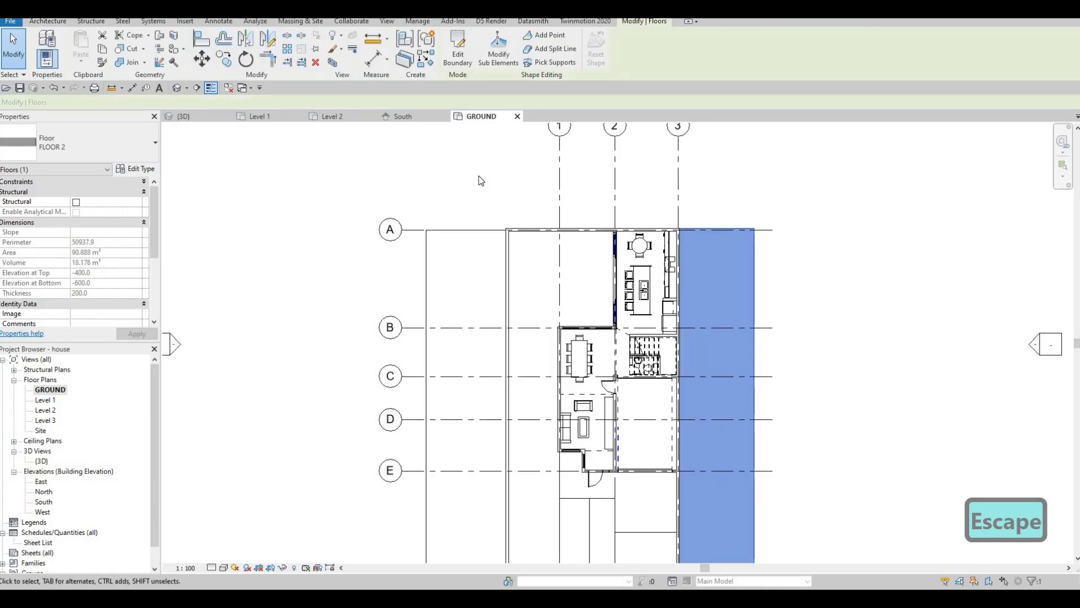
- Examine the extended east lawn, the border walls and the ground around the entrance path in the 3D view
key(F1)
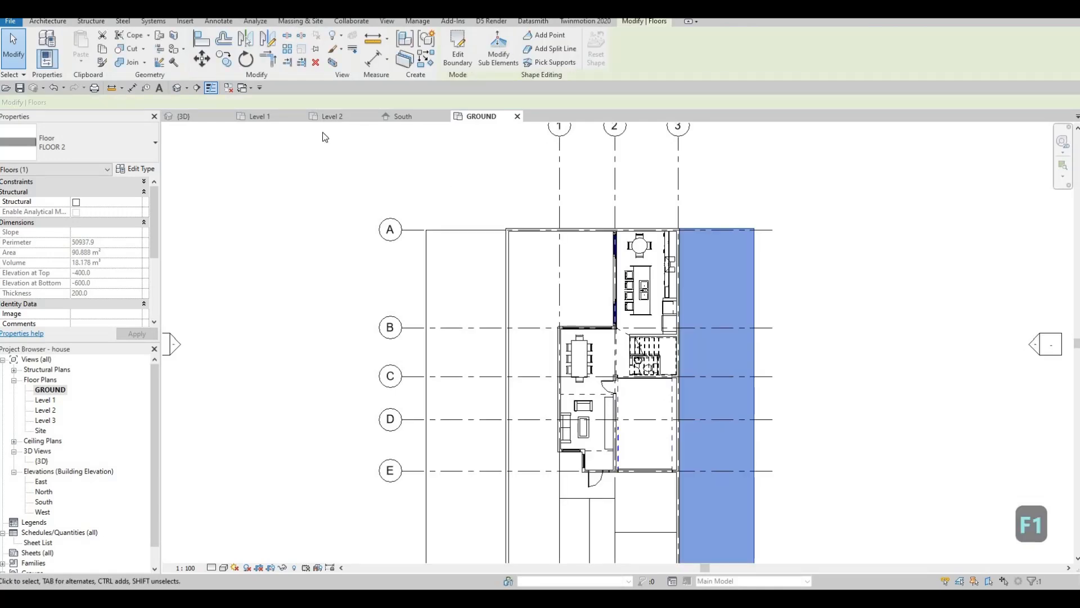
click(215, 117)
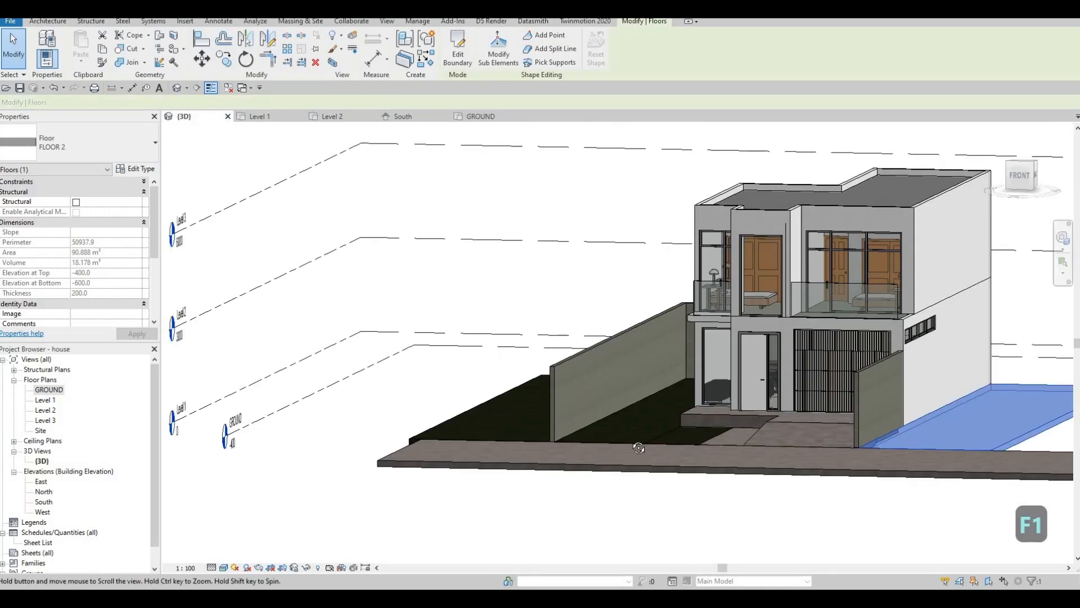
shift+middle_drag(639, 447, 754, 456)
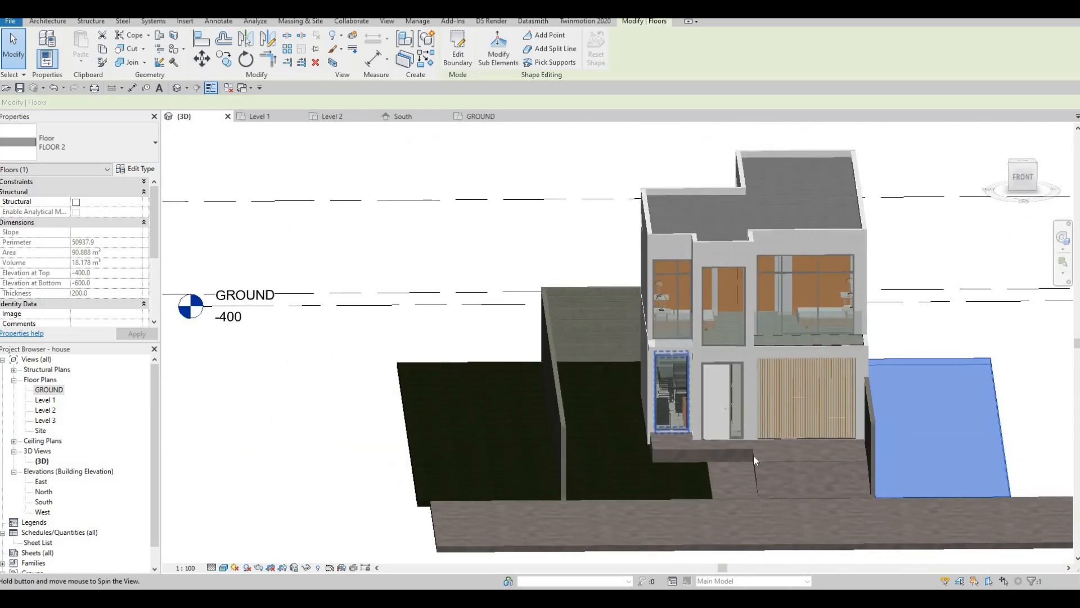
shift+middle_drag(683, 440, 626, 429)
scroll(690, 441, up, 2)
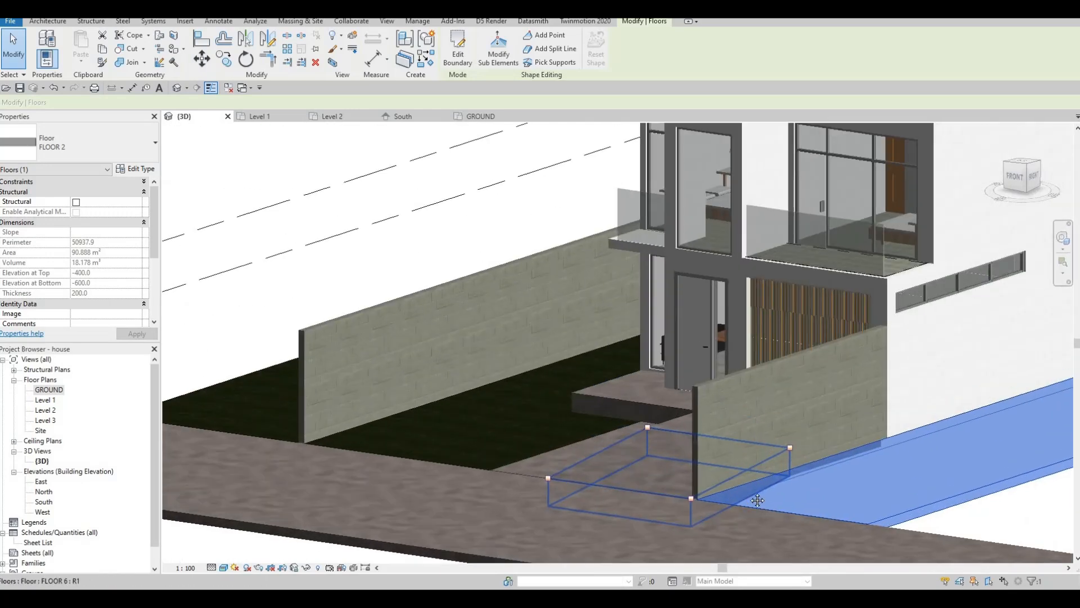
shift+middle_drag(757, 500, 744, 390)
scroll(743, 389, up, 5)
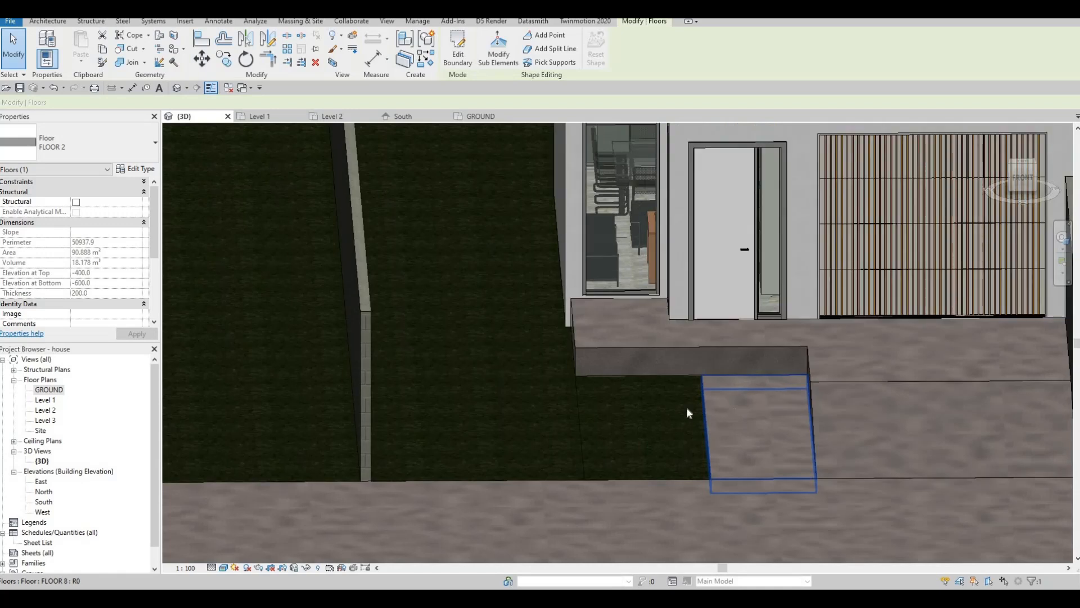
middle_drag(676, 421, 641, 425)
- Delete the small FLOOR 2 lawn patch between the side lawn and the entrance path, in front of the platform
click(642, 425)
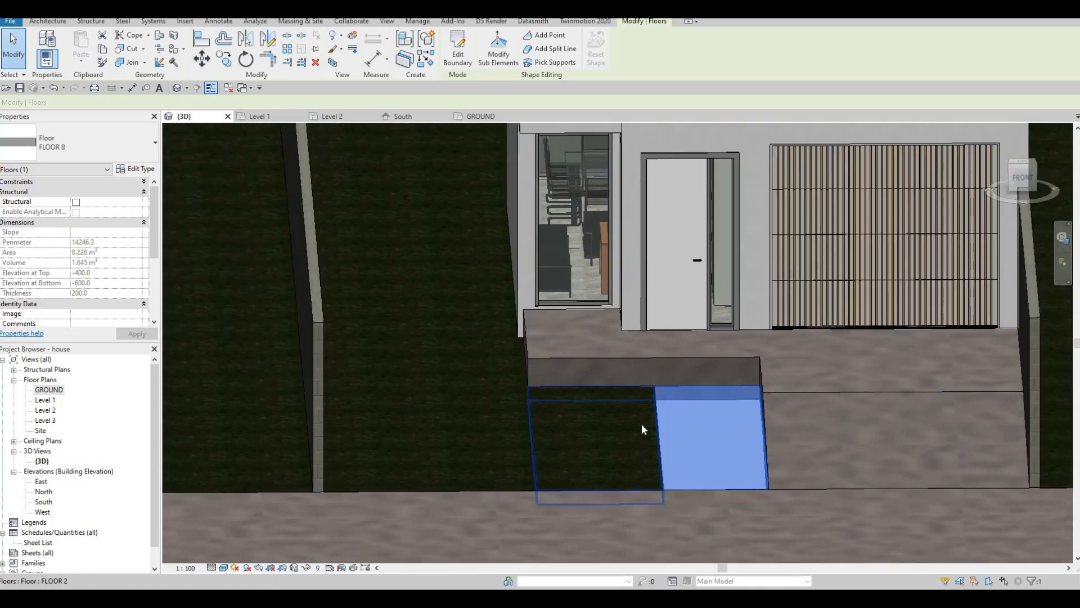
click(641, 424)
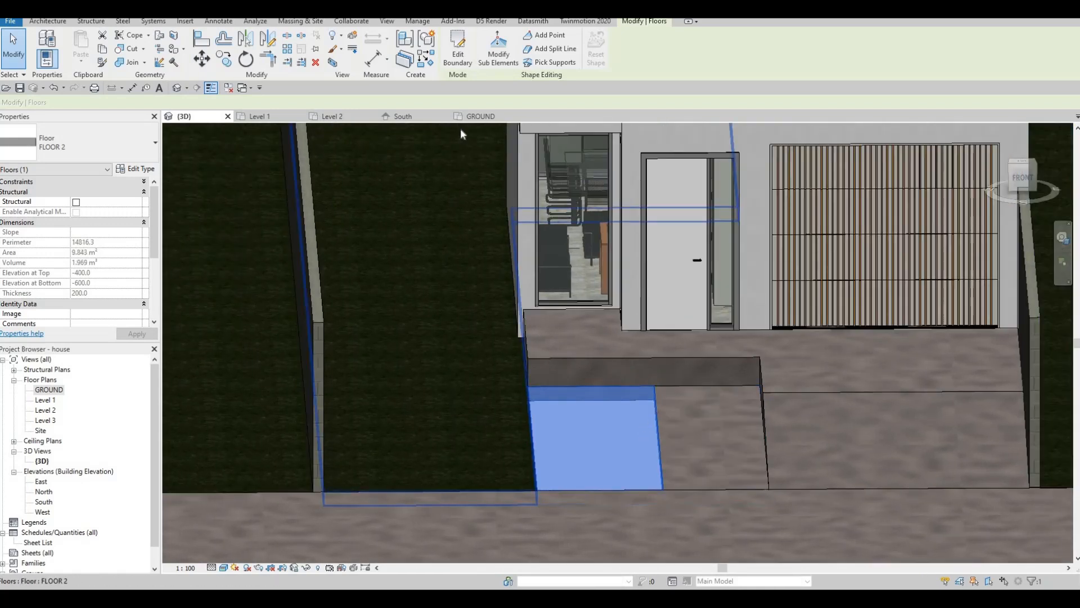
double_click(550, 402)
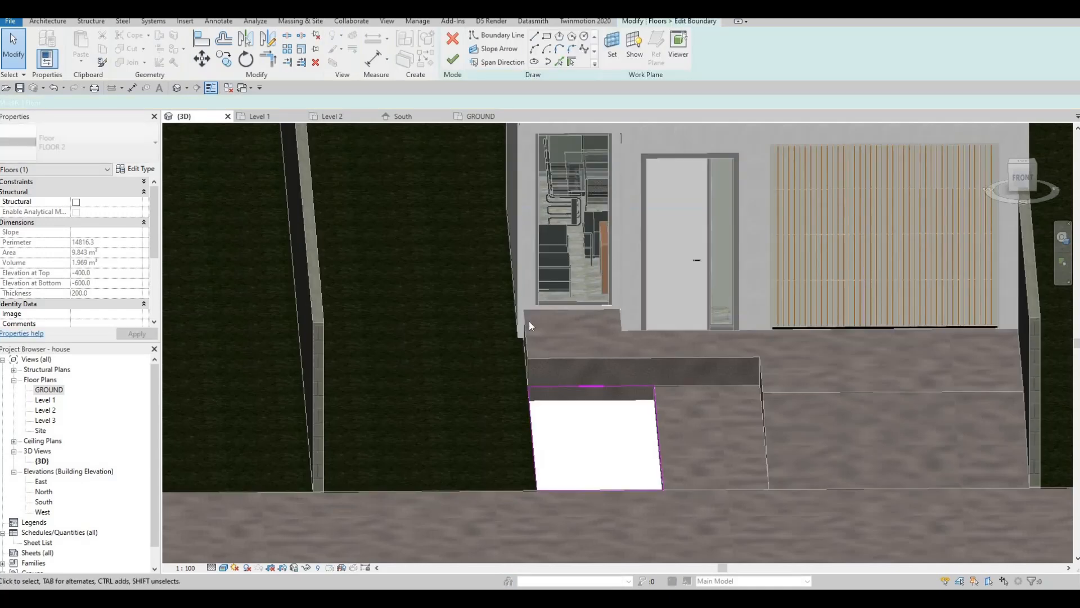
click(452, 59)
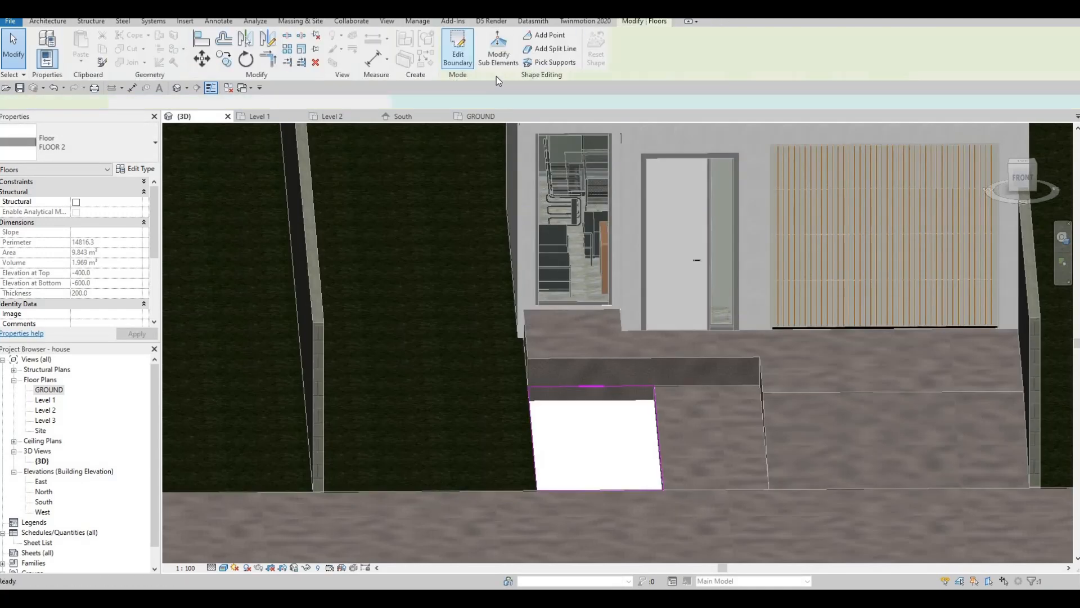
key(Escape)
key(Escape)
click(595, 427)
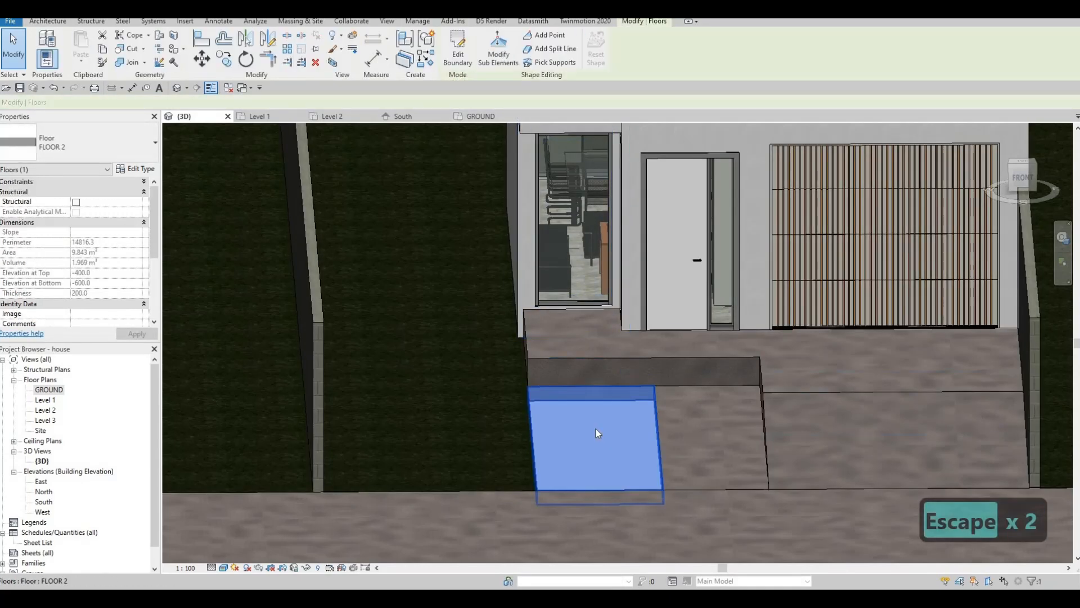
key(Delete)
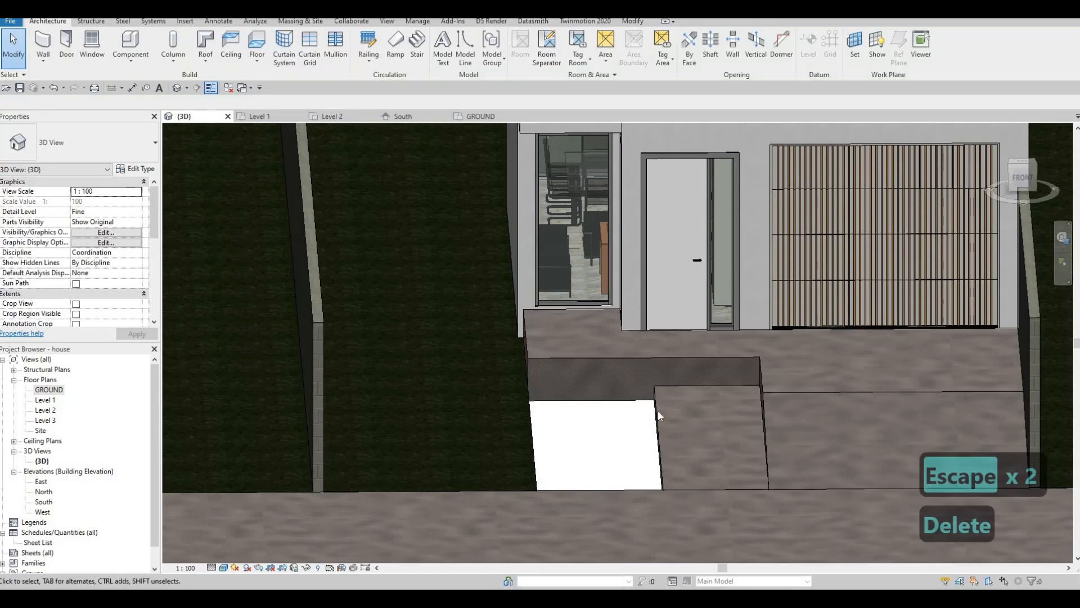
- Widen the FLOOR 8 entrance path to about 1965 mm by moving the west edge of its boundary outward
click(659, 416)
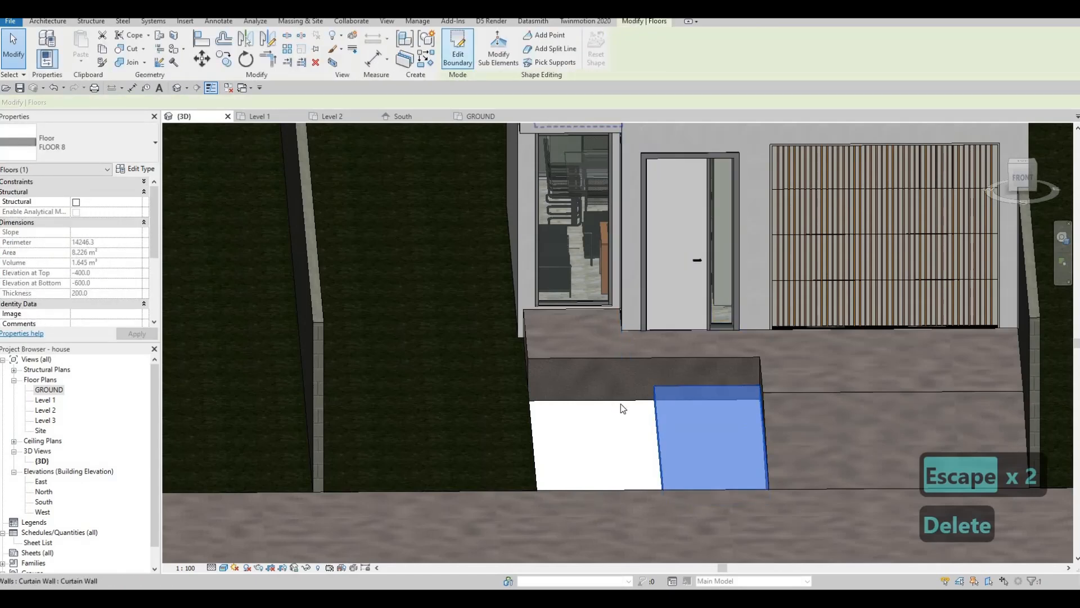
double_click(658, 412)
drag(657, 413, 619, 406)
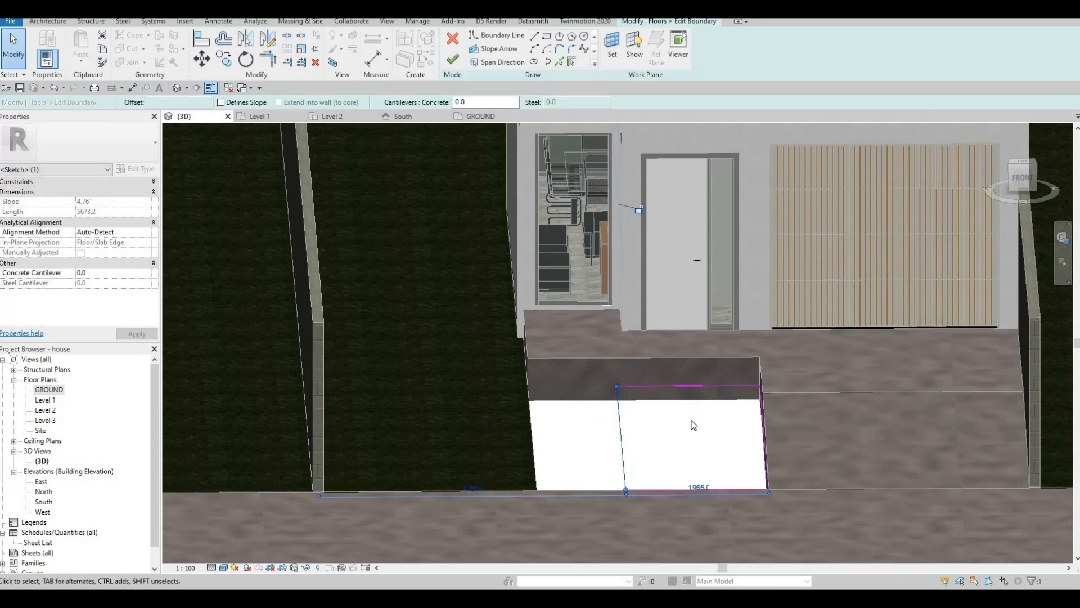
click(452, 58)
- Edit the side lawn's boundary in the GROUND plan, adding lines along the platform's front edge and the entrance path's west edge
click(509, 394)
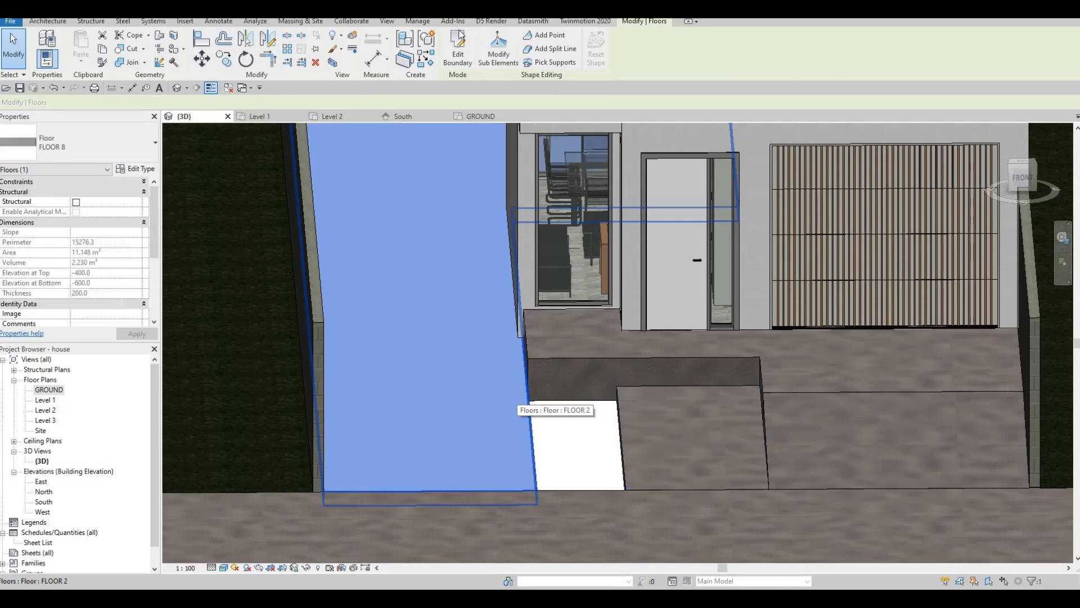
click(457, 54)
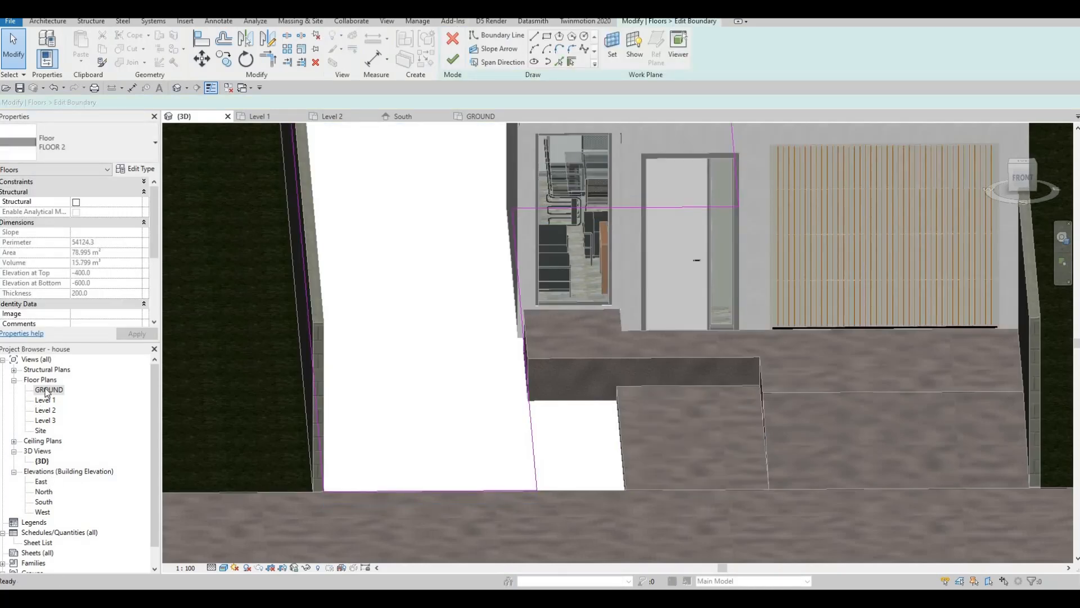
click(480, 116)
middle_drag(509, 360, 436, 133)
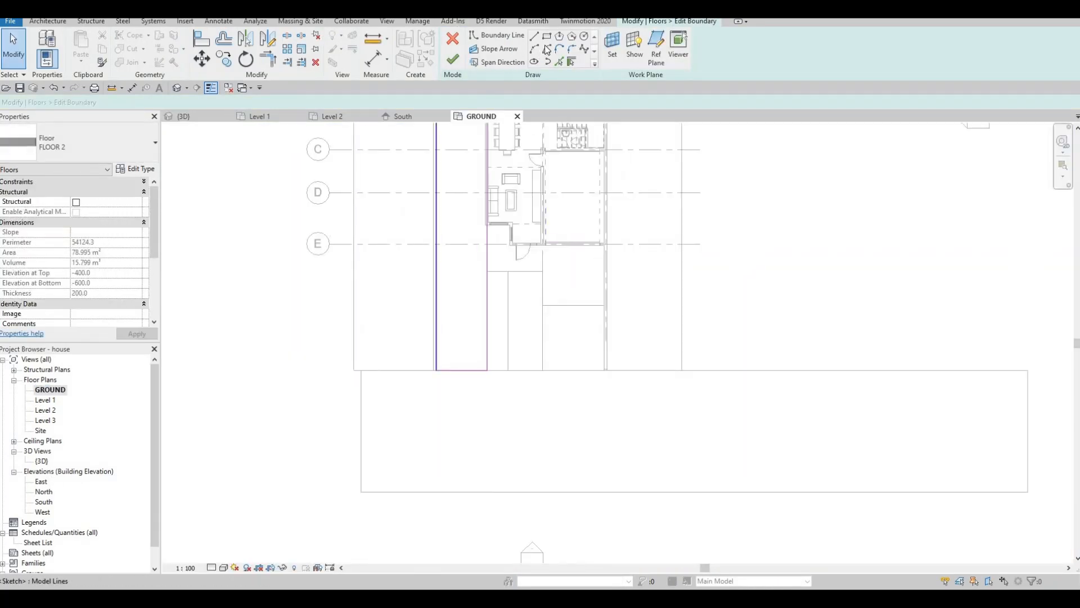
click(558, 62)
scroll(513, 287, up, 4)
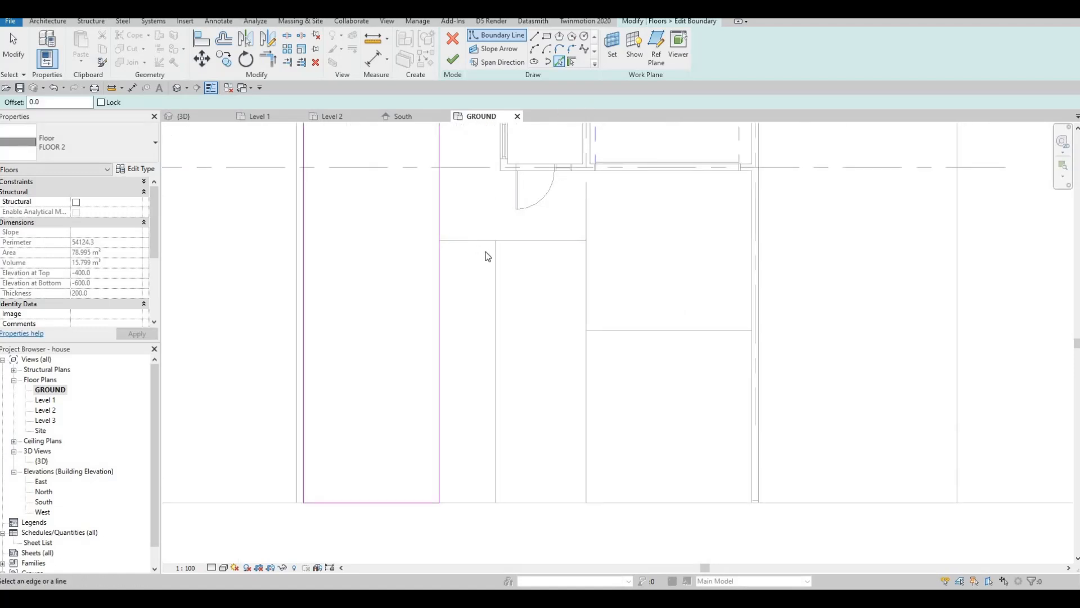
click(495, 249)
key(Escape)
key(Escape)
- Trim the side lawn's boundary lines into a closed outline that fills the gap up to the entrance path, and finish the sketch
key(t)
key(r)
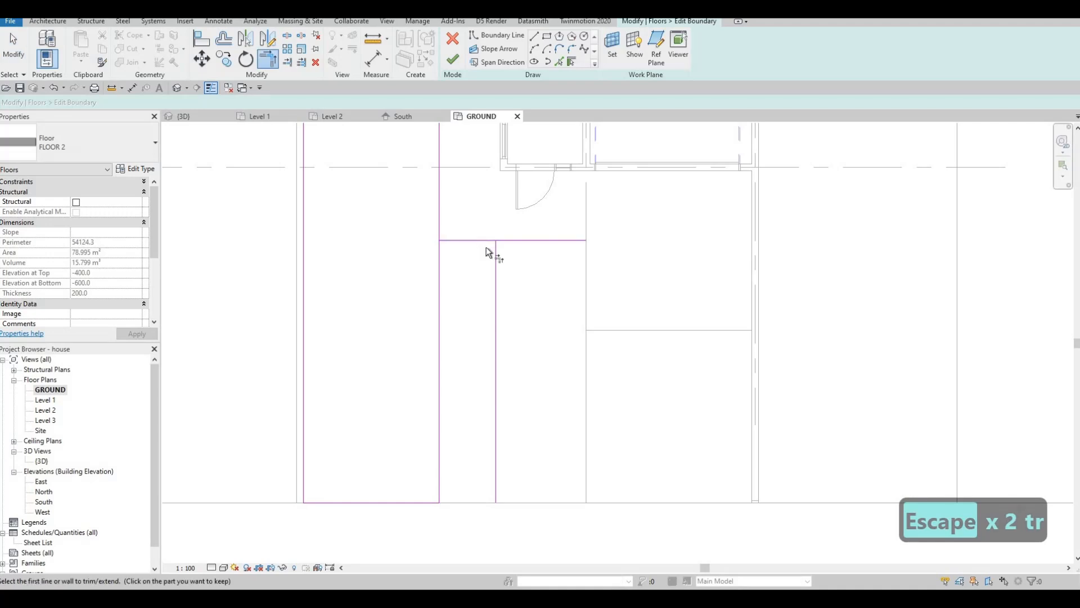
click(493, 253)
click(463, 240)
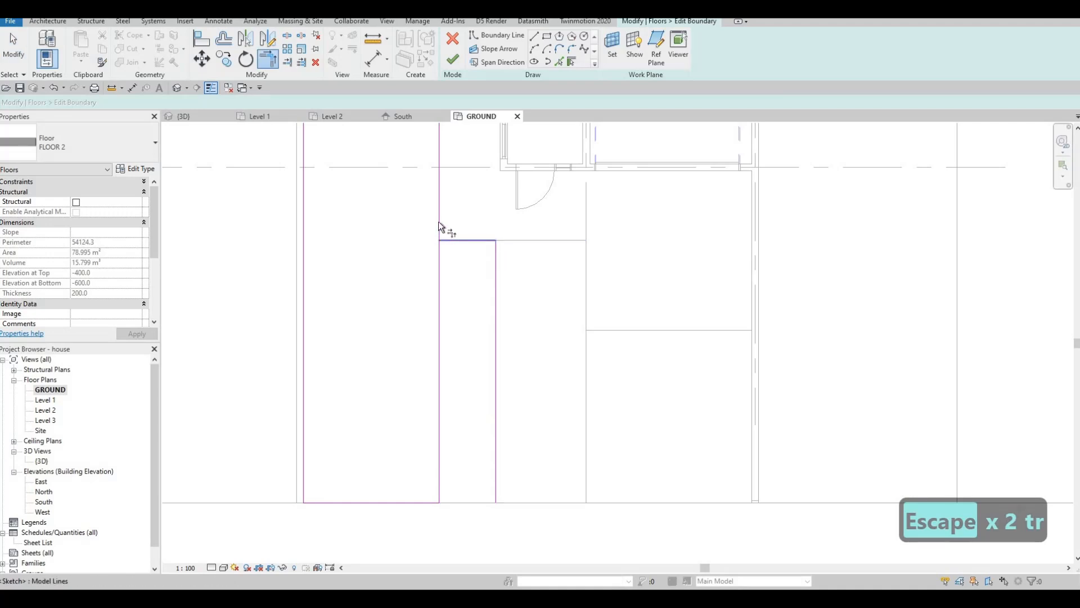
click(437, 221)
click(497, 418)
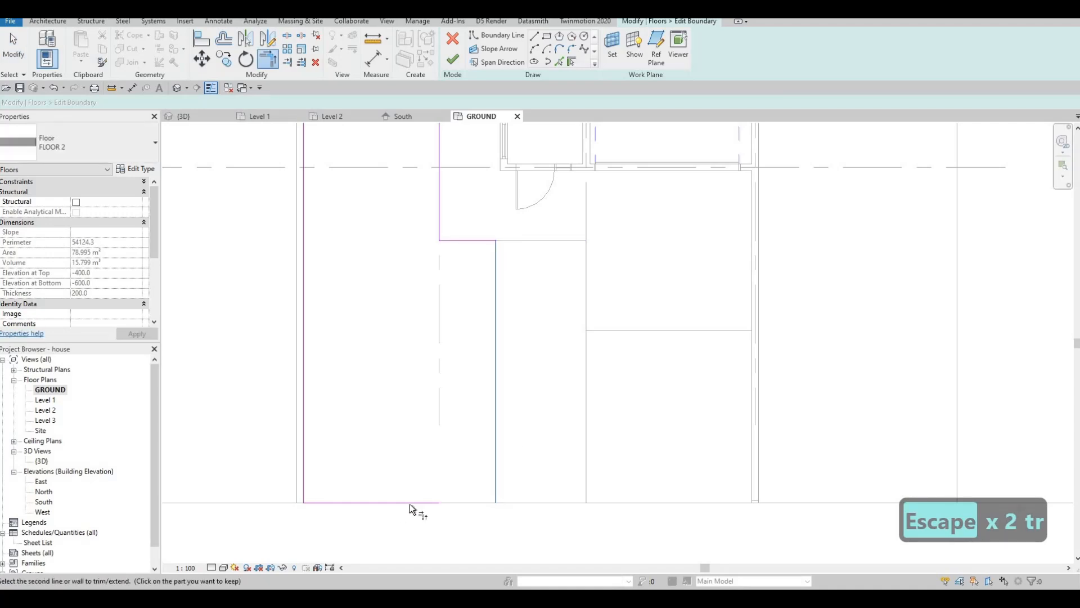
click(443, 502)
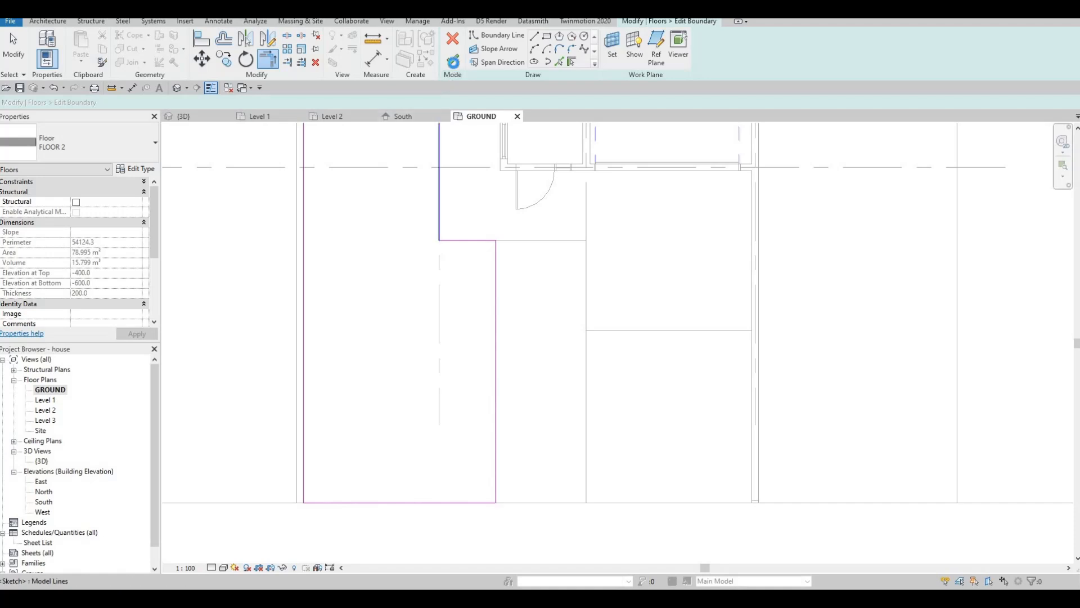
click(452, 59)
key(Escape)
key(Escape)
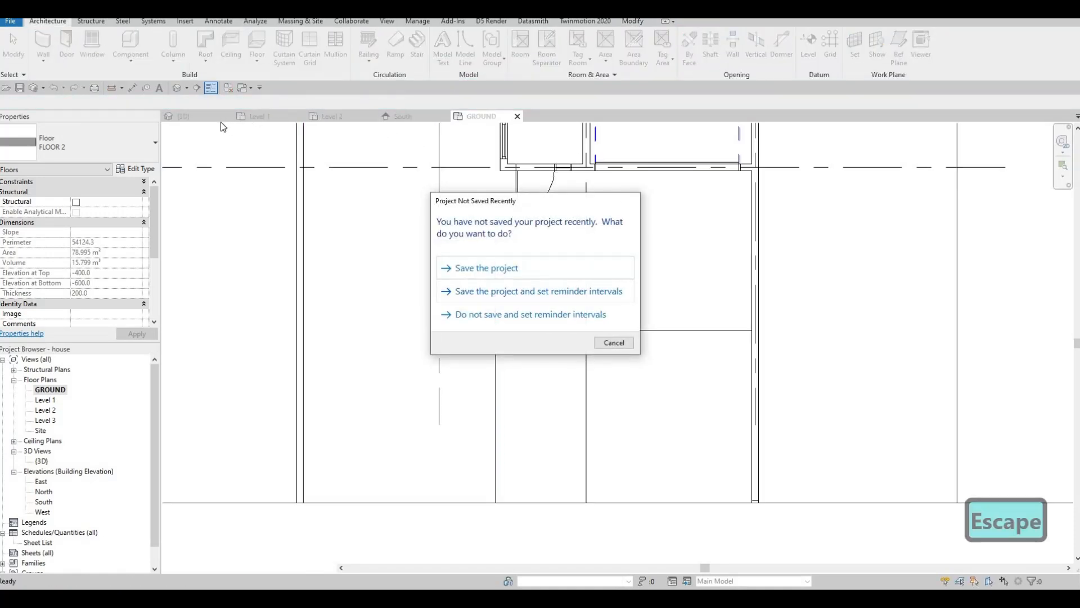
- In the 3D view, edit the east lawn's boundary, stretching its east edge out to the road's east end
click(218, 118)
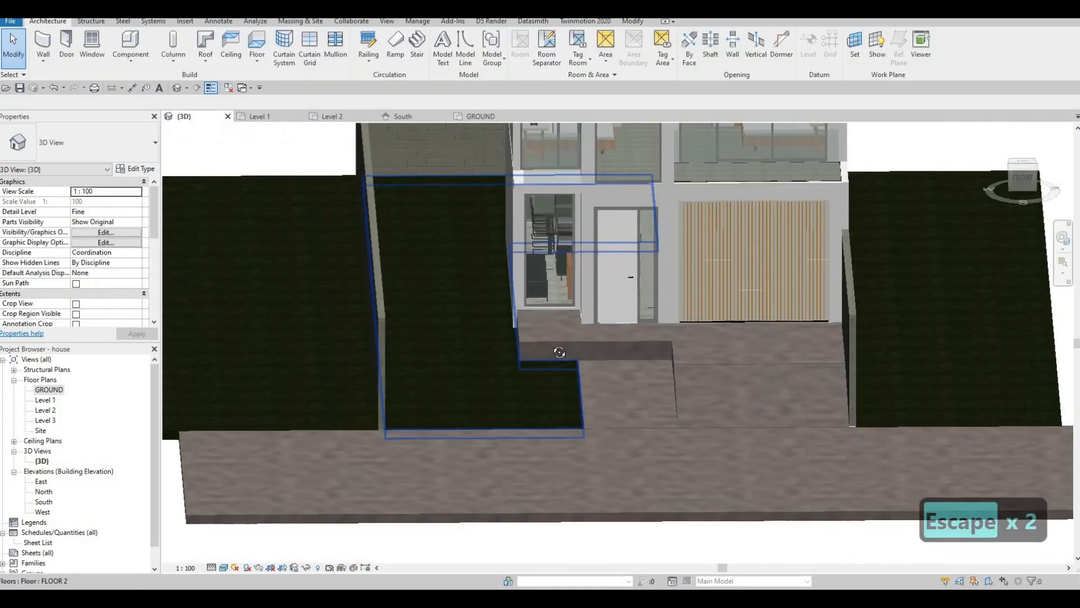
shift+middle_drag(560, 352, 688, 299)
scroll(688, 299, down, 2)
click(717, 252)
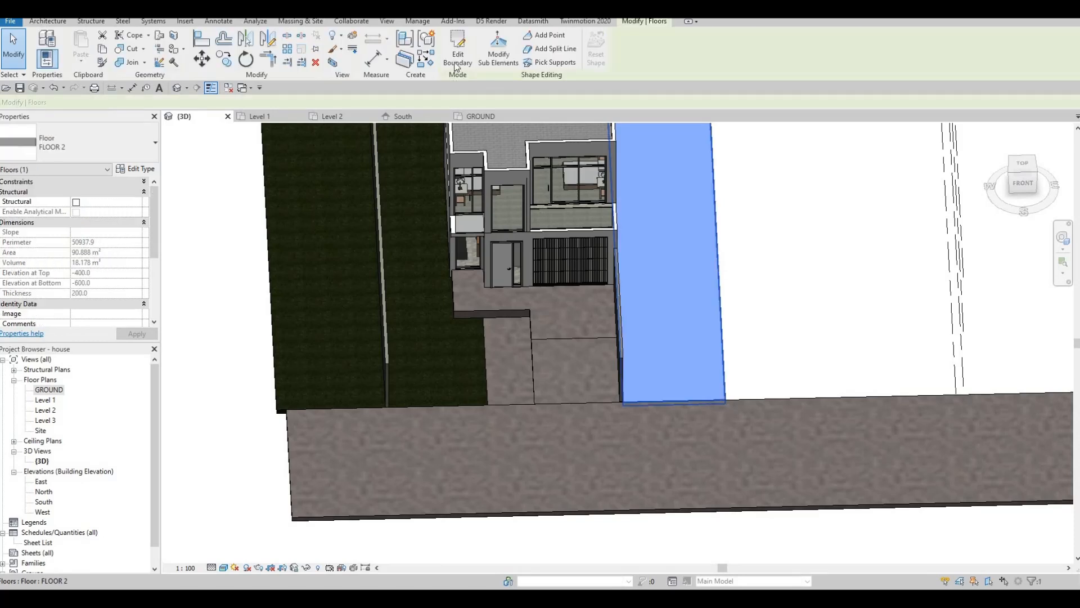
click(457, 53)
scroll(703, 374, down, 4)
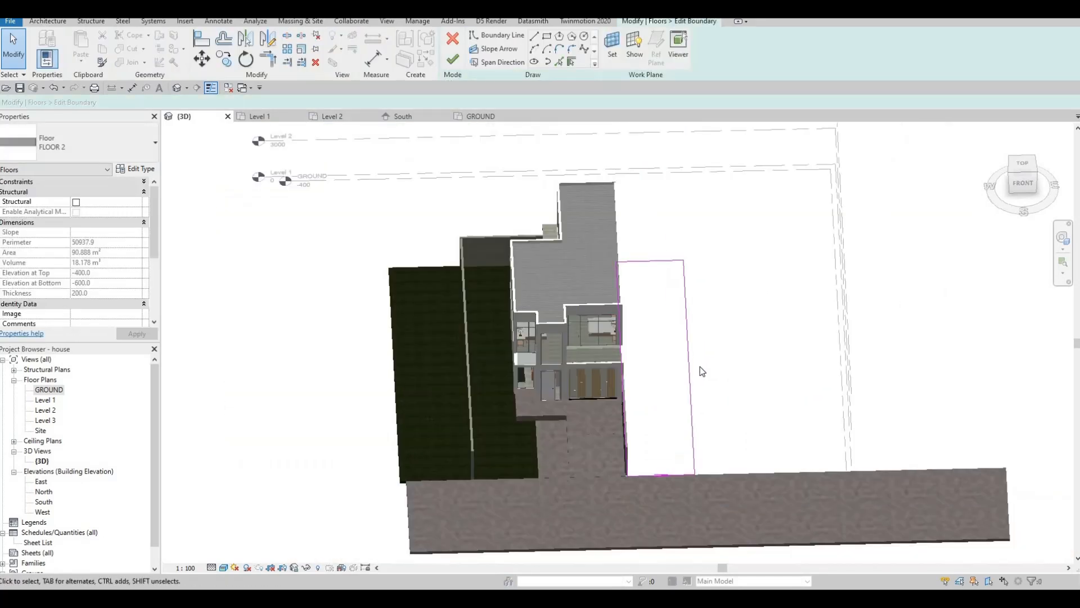
drag(695, 358, 929, 361)
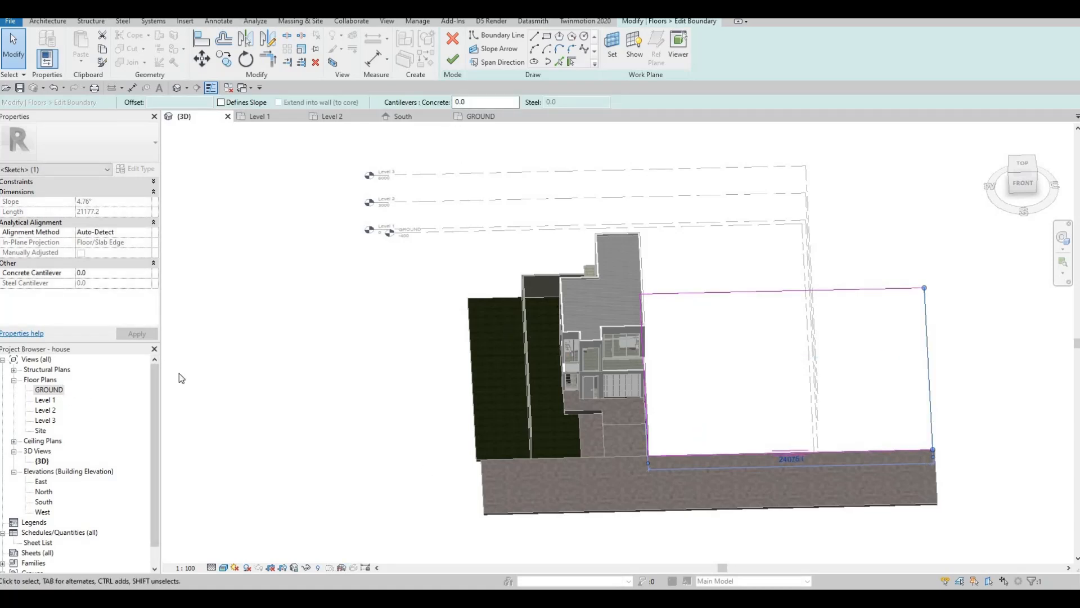
- In the GROUND plan, add a boundary rectangle about 15.9 m deep behind the house, from the lawn's northeast corner to beyond the west lawn
double_click(49, 389)
scroll(579, 393, down, 5)
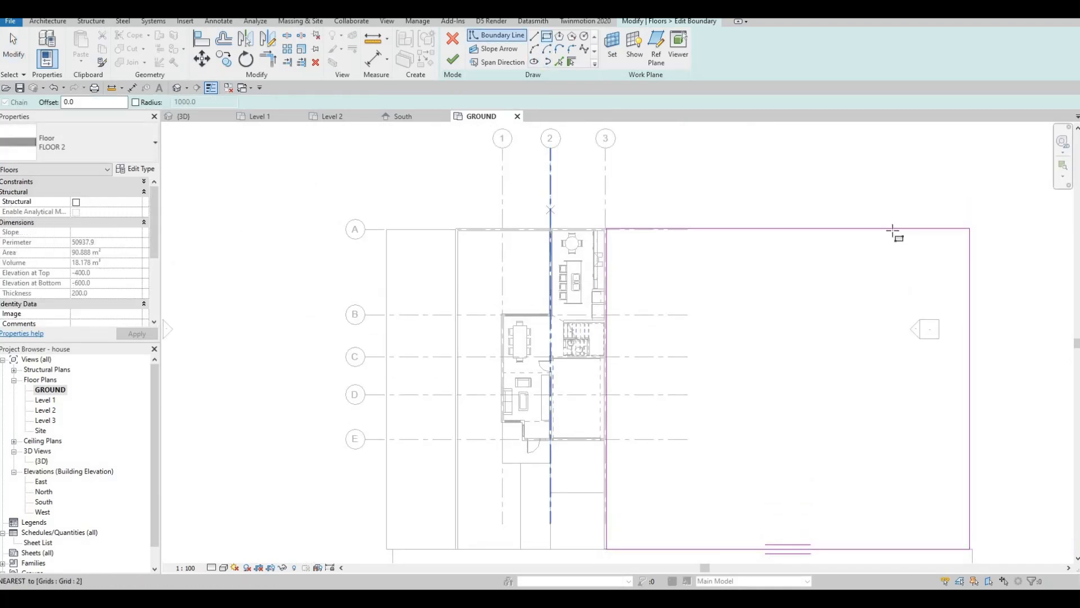
scroll(892, 231, down, 2)
click(866, 227)
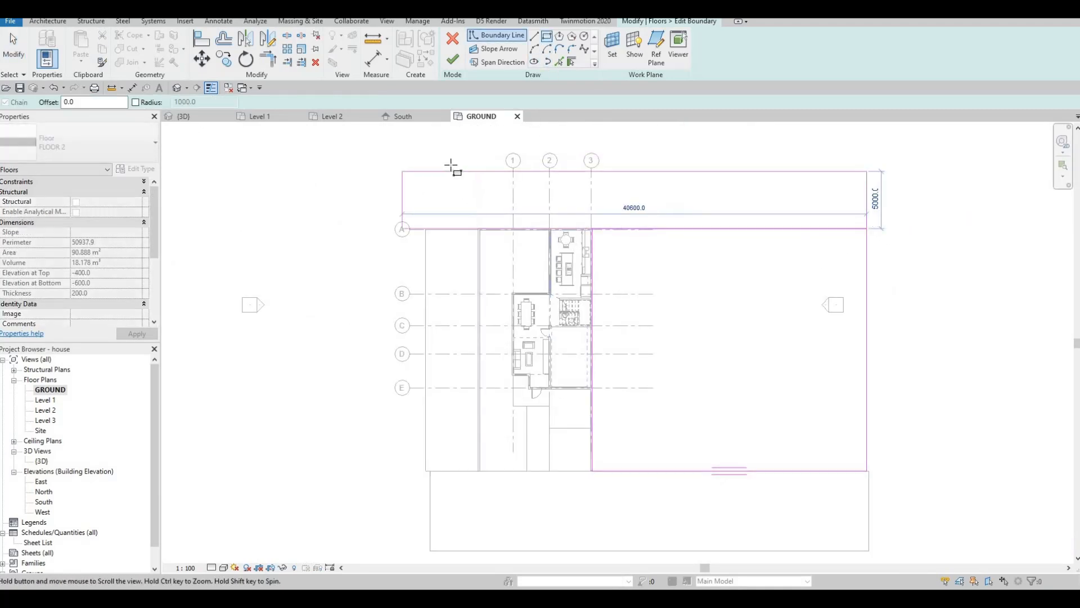
middle_drag(451, 166, 488, 221)
scroll(488, 221, down, 2)
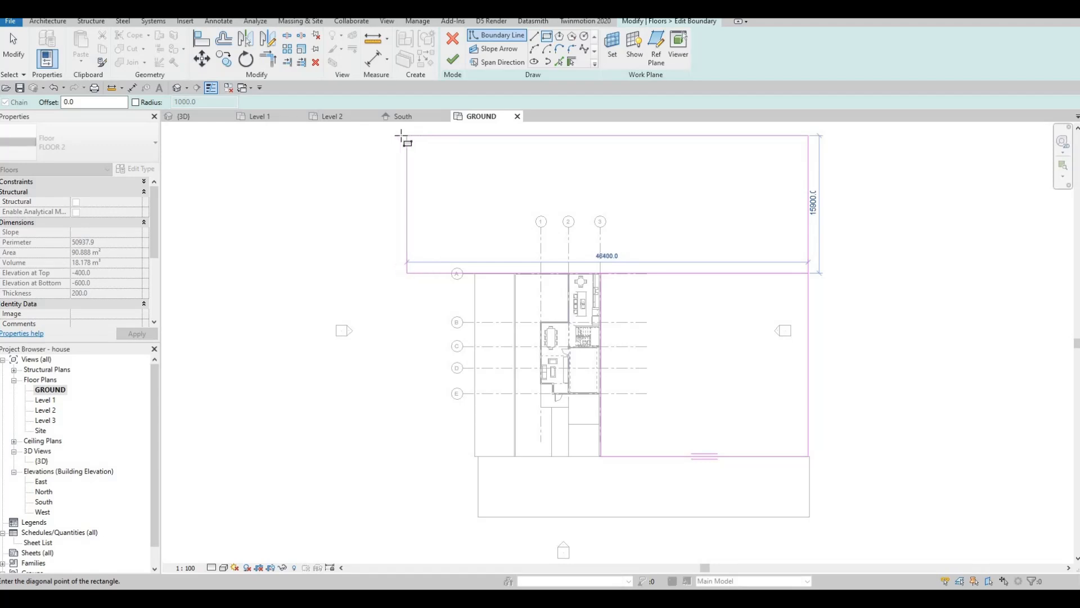
click(619, 273)
key(Escape)
key(Escape)
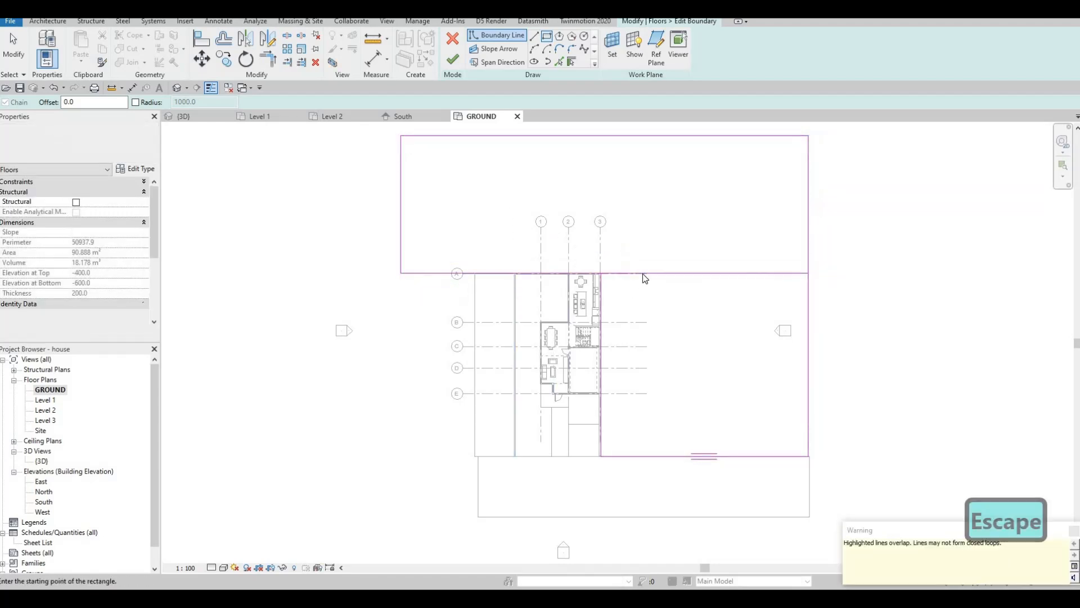
- Trim the rear rectangle's south line back to the east lawn's west edge and delete the line dividing the two areas
key(t)
key(r)
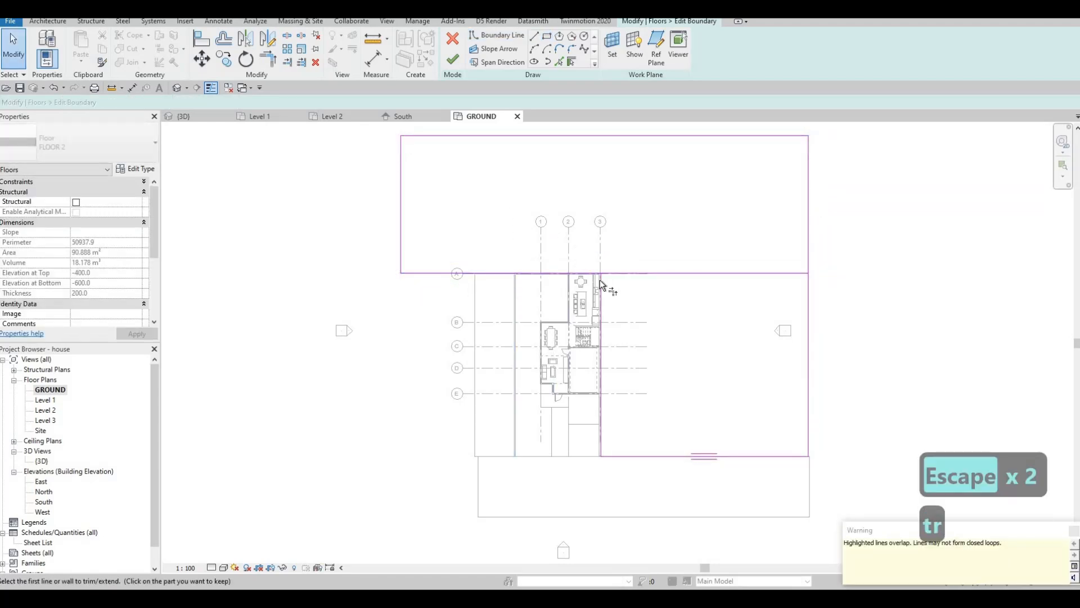
click(550, 273)
click(780, 273)
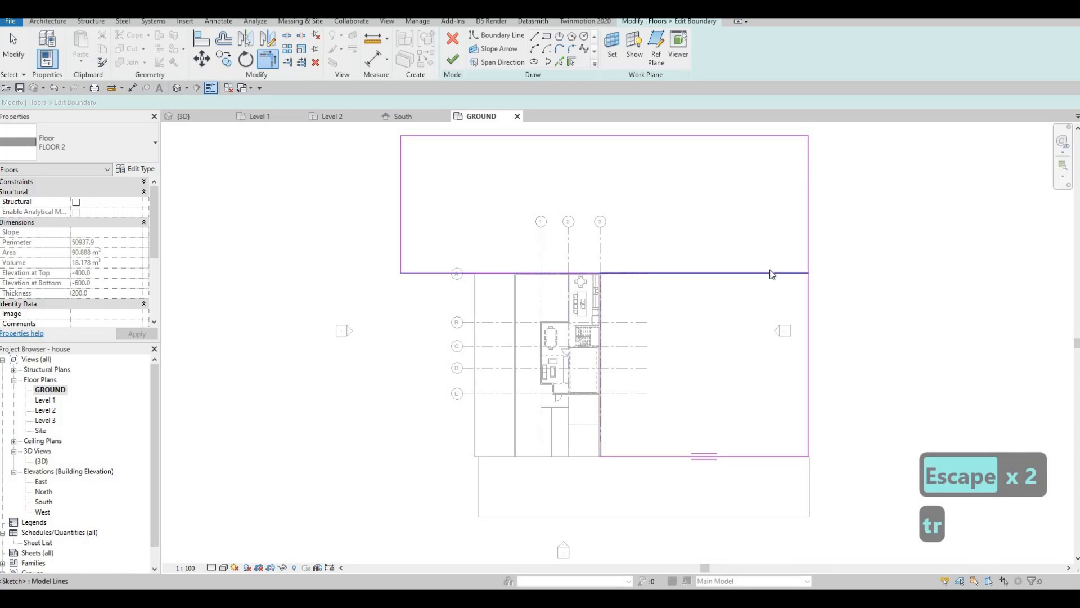
key(Escape)
click(754, 274)
key(Delete)
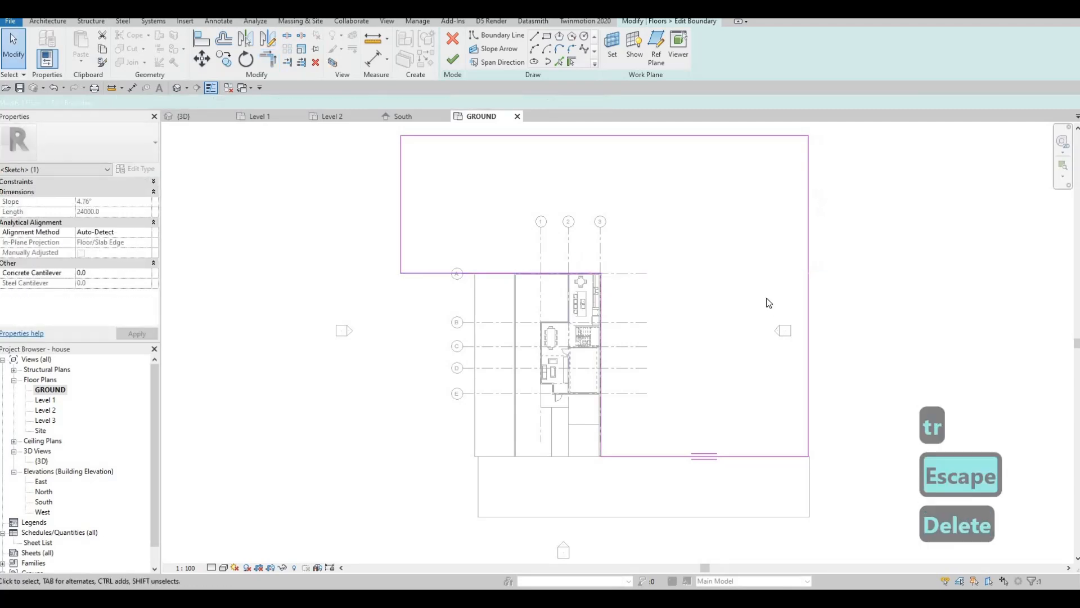
scroll(774, 270, down, 1)
key(Escape)
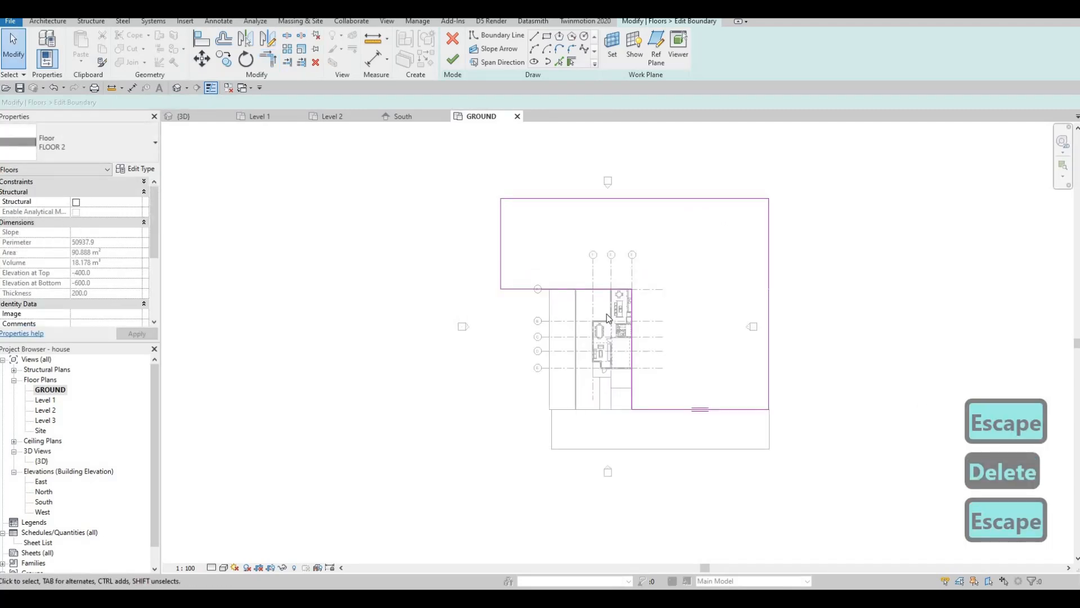
click(769, 292)
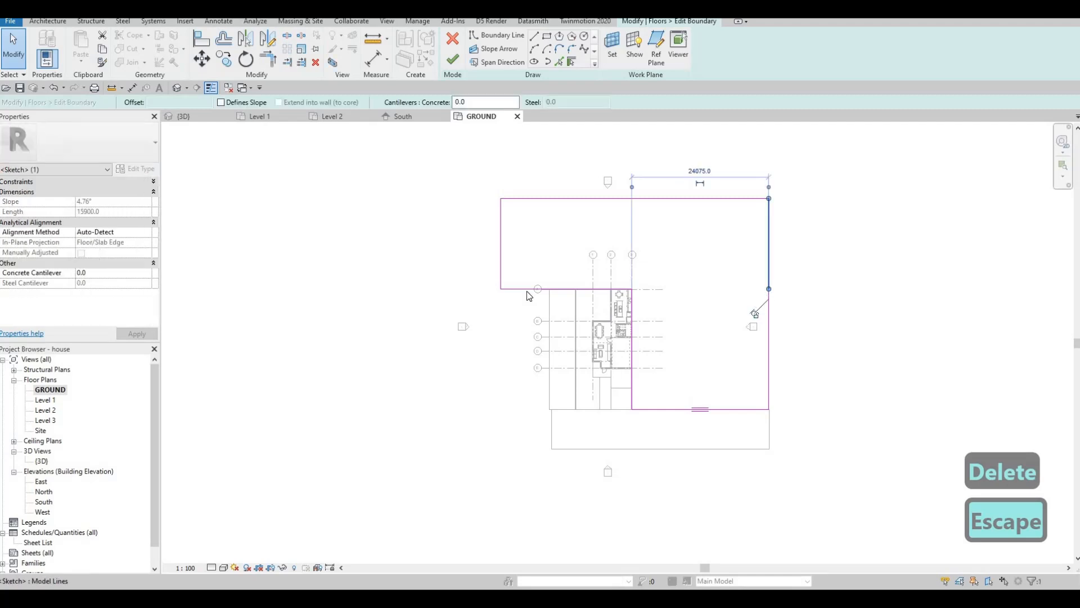
key(Escape)
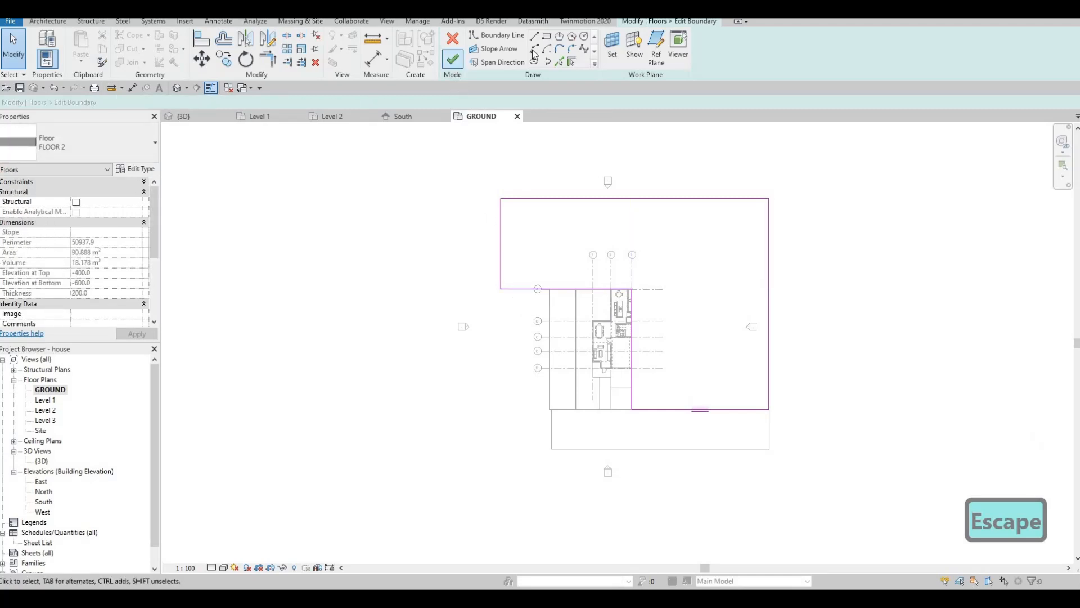
- Add a boundary rectangle about 13.1 m by 21.2 m west of the house, from the side wall to the rear area's west edge
key(l)
key(i)
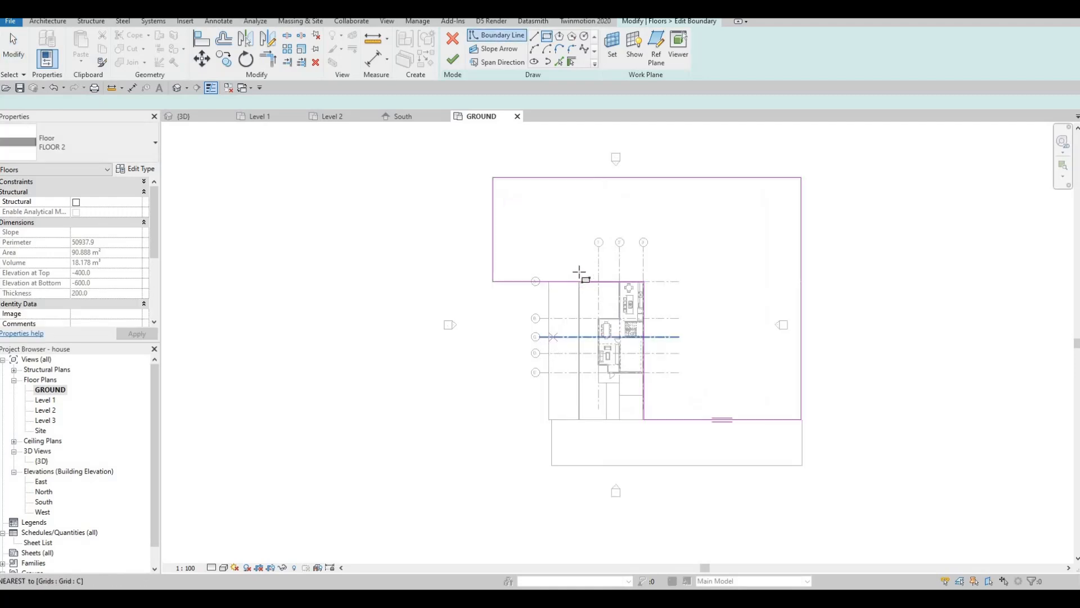
scroll(568, 304, up, 3)
click(585, 268)
click(586, 477)
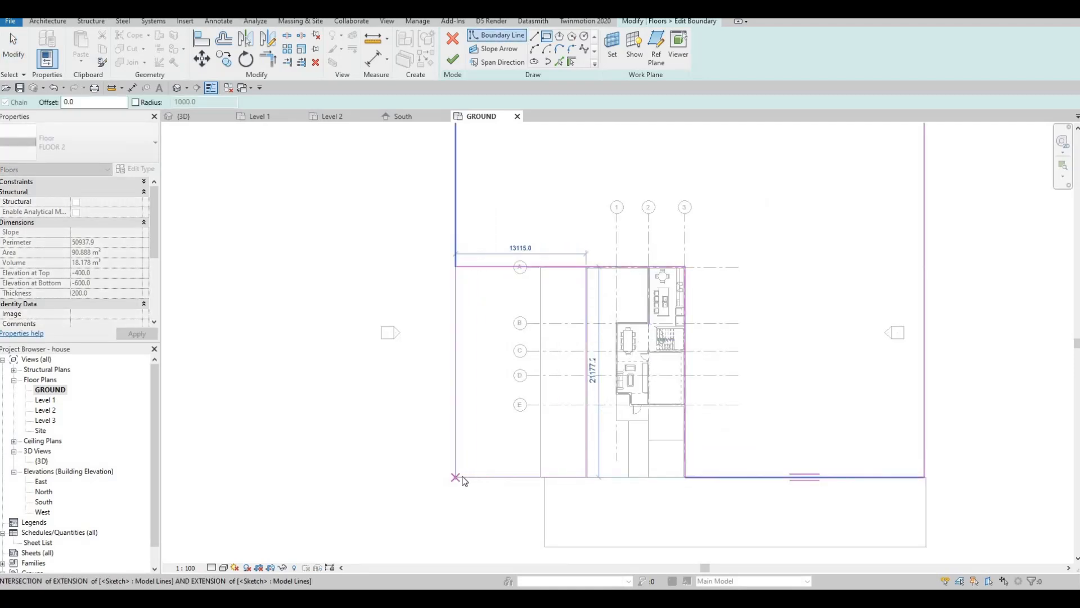
click(456, 477)
key(Escape)
key(Escape)
key(Escape)
- Remove the lines between the rear and west areas, trim the outline into one closed loop around the house, and finish the sketch
click(506, 265)
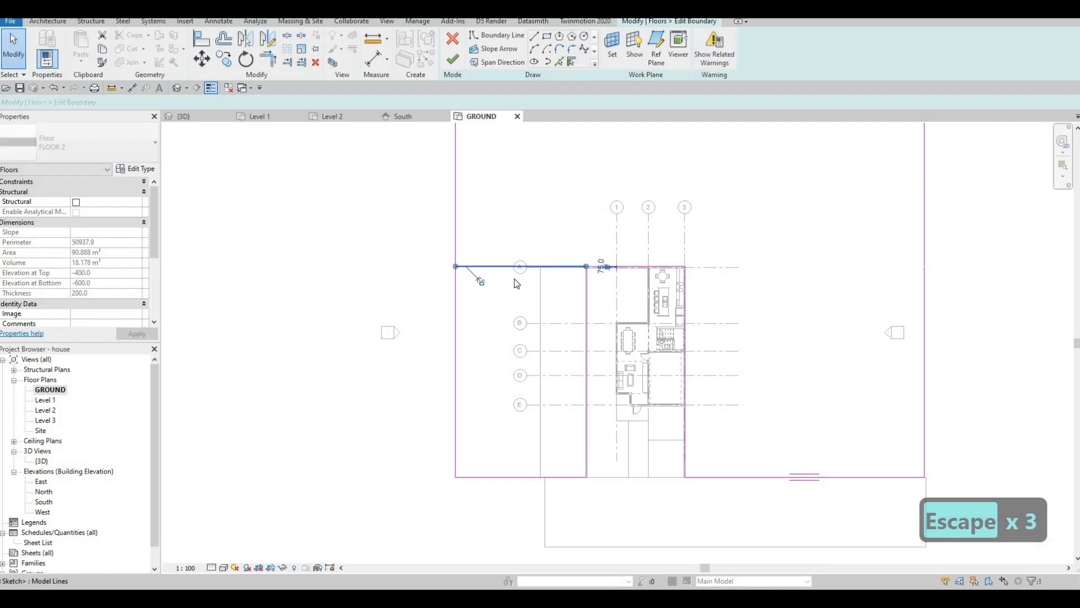
key(Delete)
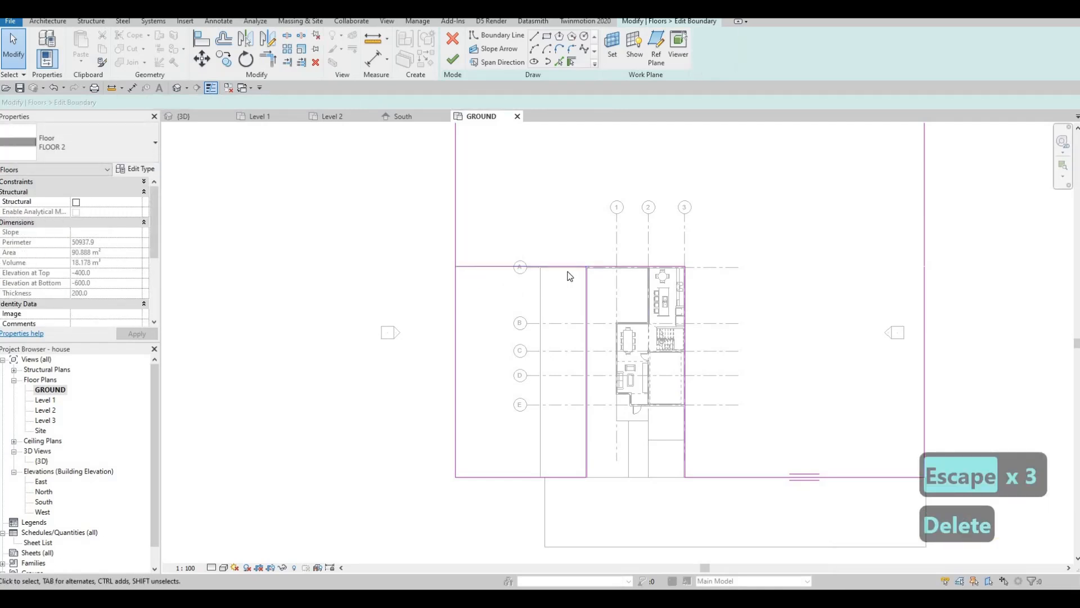
key(t)
key(r)
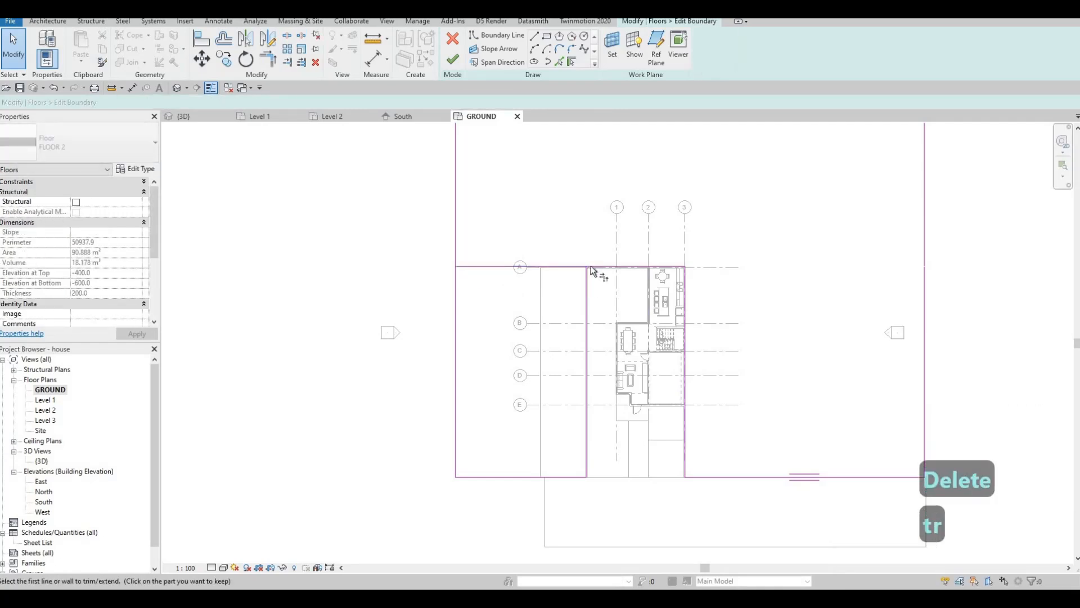
click(586, 297)
click(599, 266)
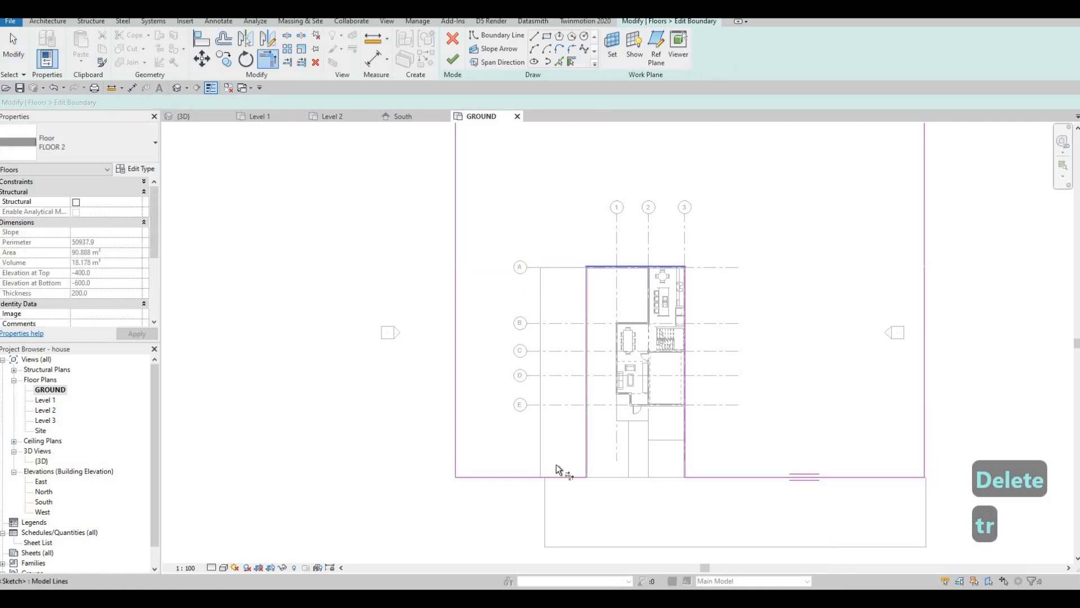
key(Escape)
click(453, 59)
key(Escape)
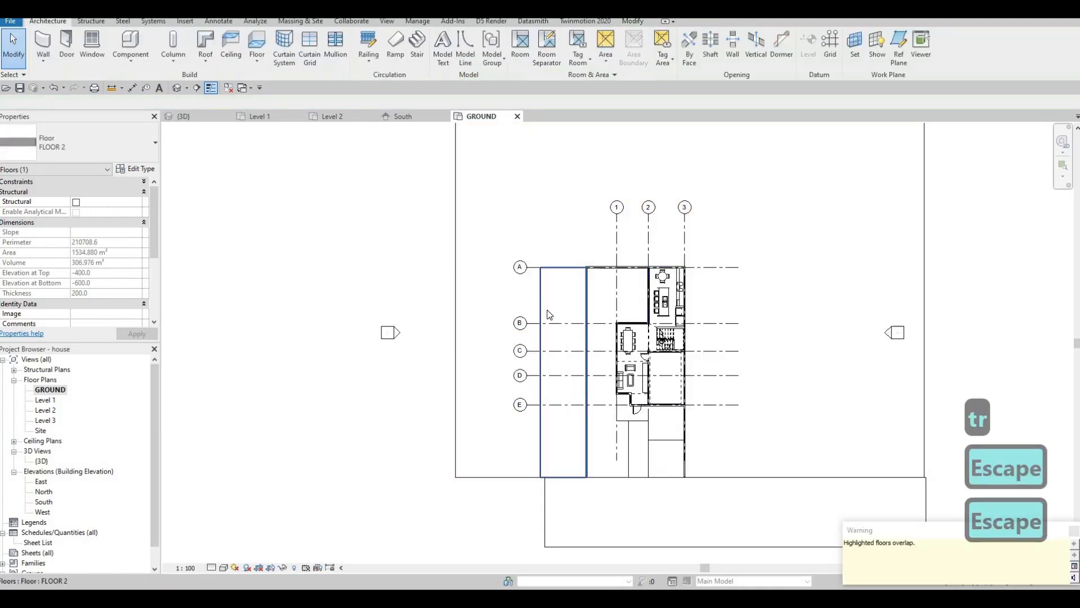
- Delete the old narrow west lawn floor that overlaps the enlarged lawn
click(549, 325)
key(Delete)
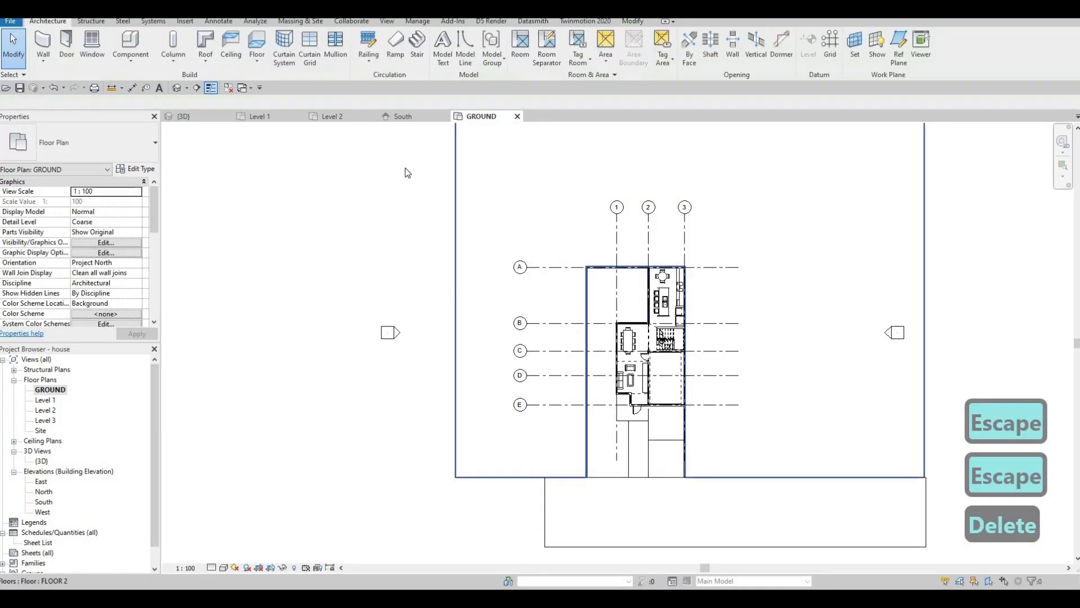
key(Escape)
key(Escape)
- Select the side lawn beside the entrance path in the 3D view and open its boundary for editing in the GROUND plan
click(184, 115)
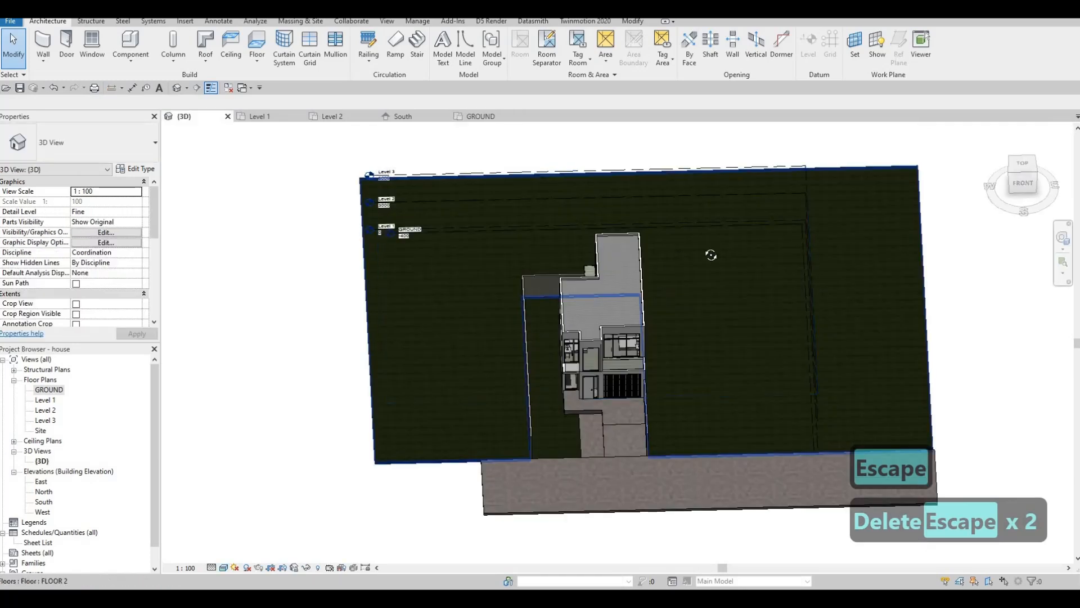
shift+middle_drag(620, 420, 644, 394)
scroll(566, 410, up, 3)
shift+middle_drag(568, 413, 535, 430)
scroll(531, 392, up, 4)
middle_drag(531, 392, 525, 402)
scroll(519, 397, down, 1)
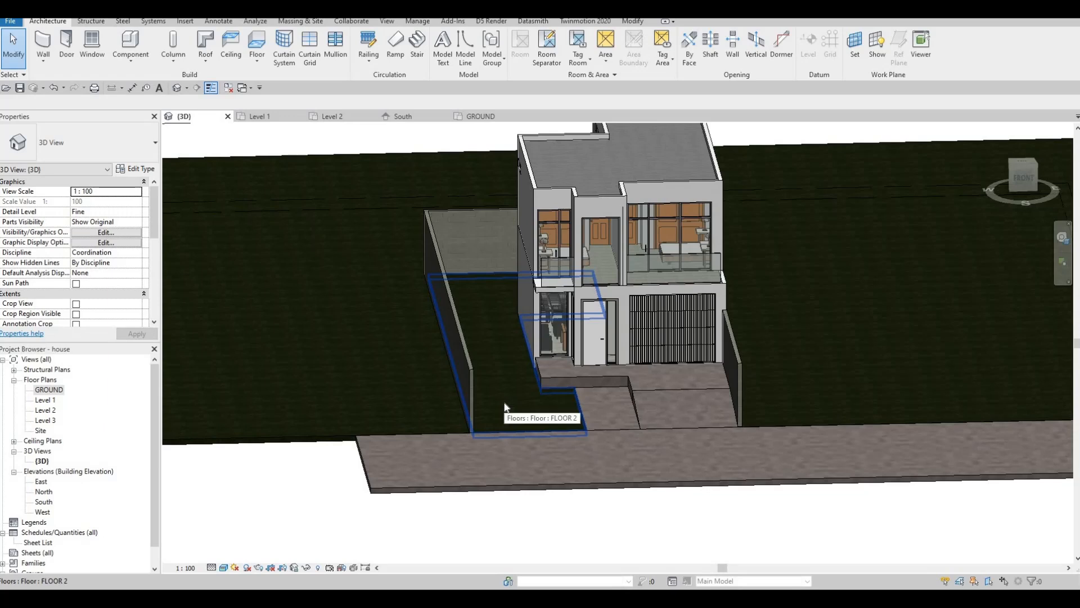
click(499, 364)
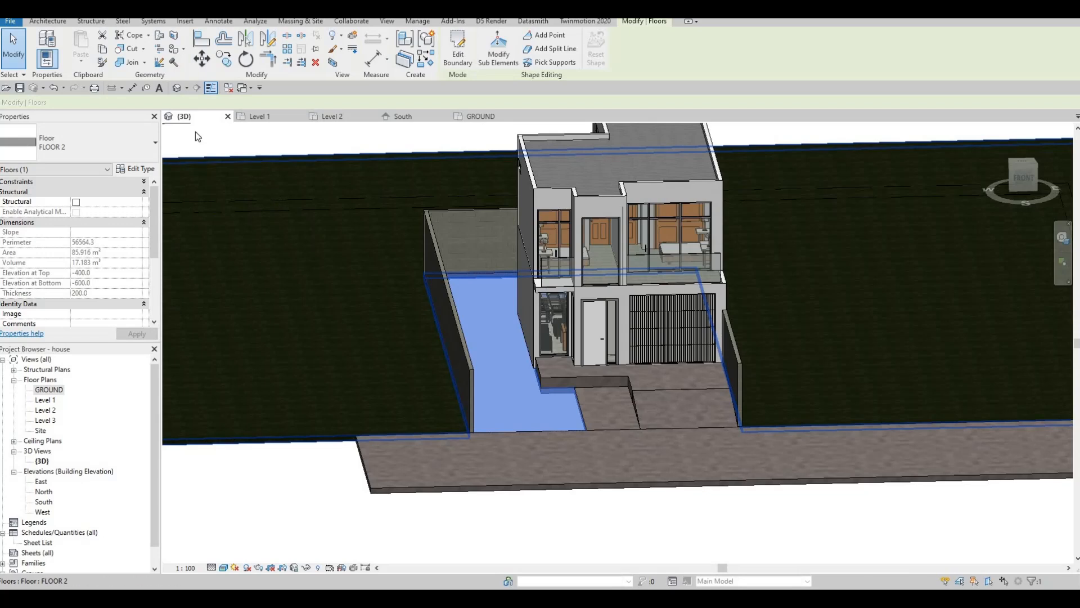
click(465, 58)
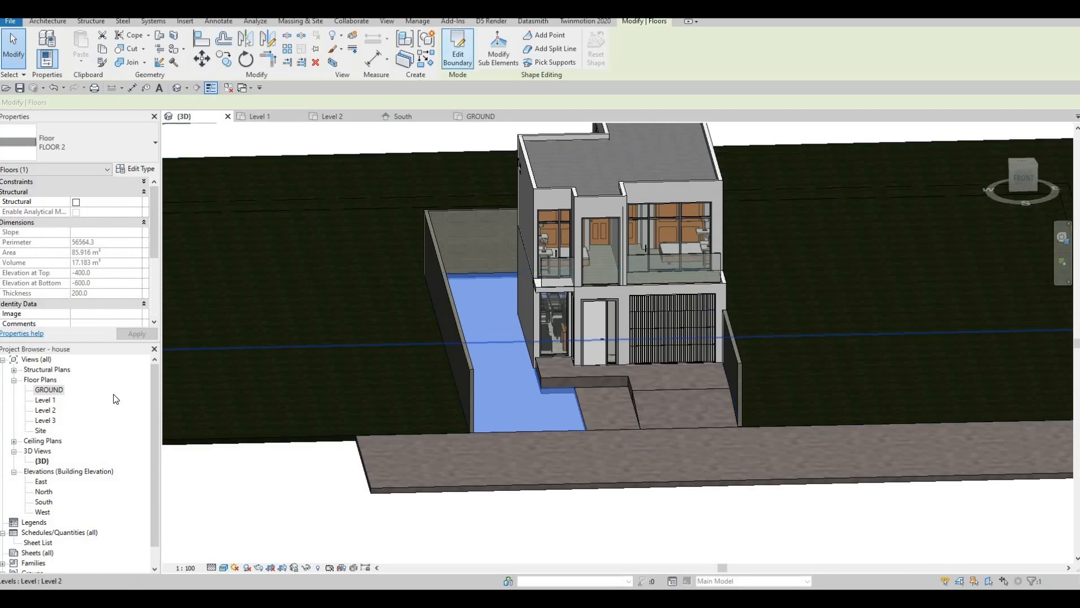
double_click(46, 393)
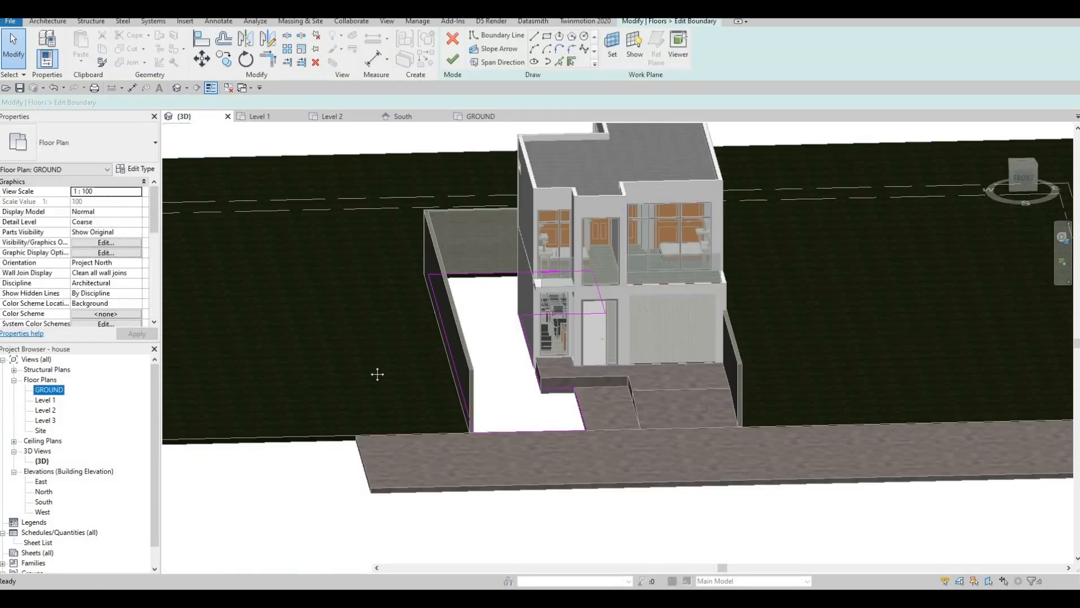
- Draw a 1000 by 500 mm rectangular boundary opening inside the side lawn, near its road edge
middle_drag(581, 437, 450, 388)
scroll(520, 428, up, 2)
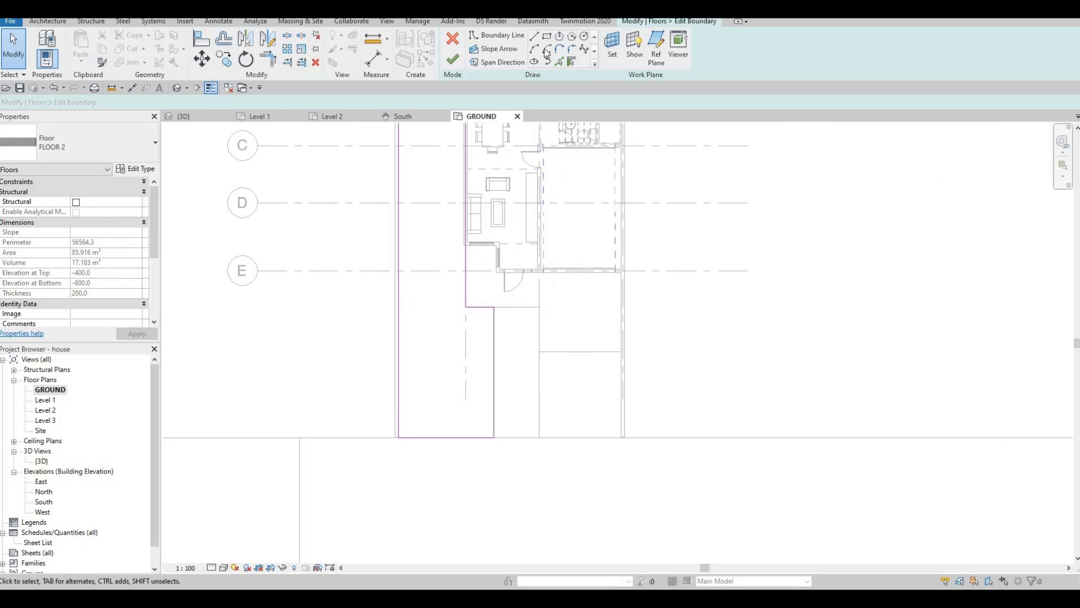
scroll(415, 405, up, 2)
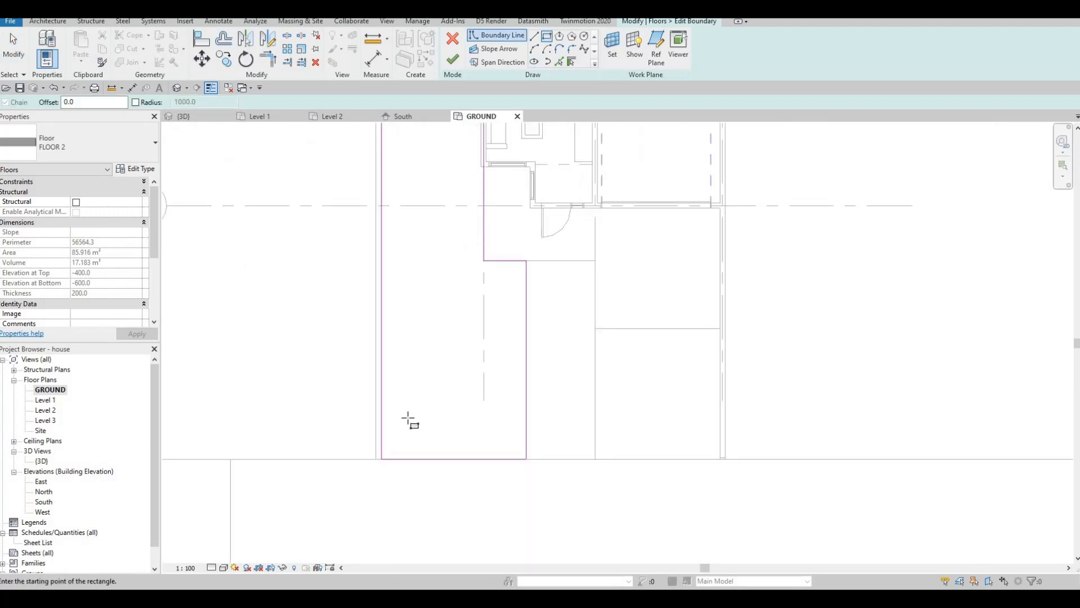
click(436, 431)
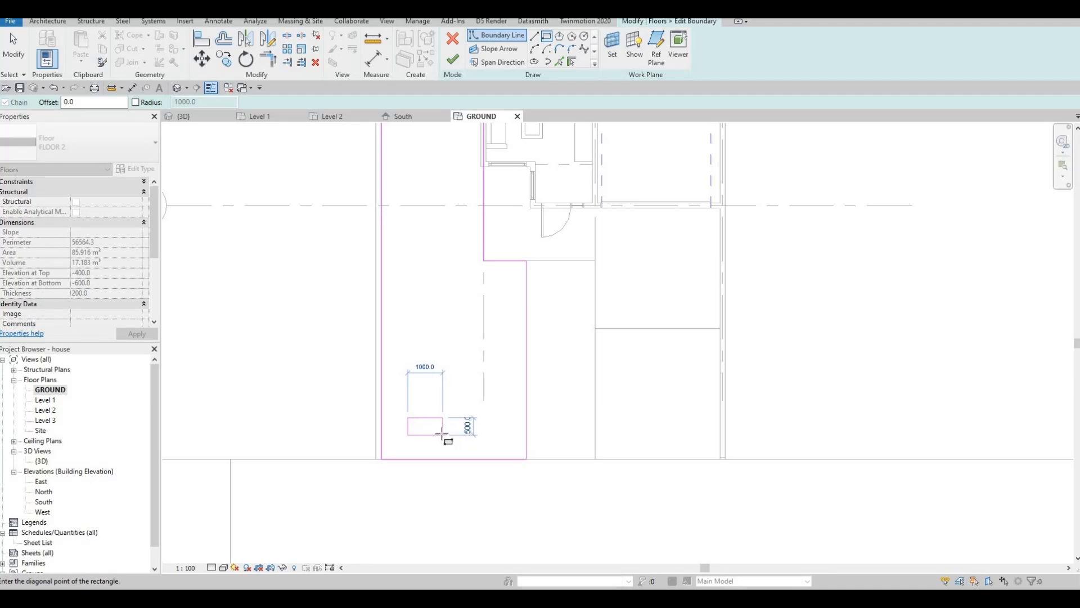
key(Escape)
key(Escape)
key(Escape)
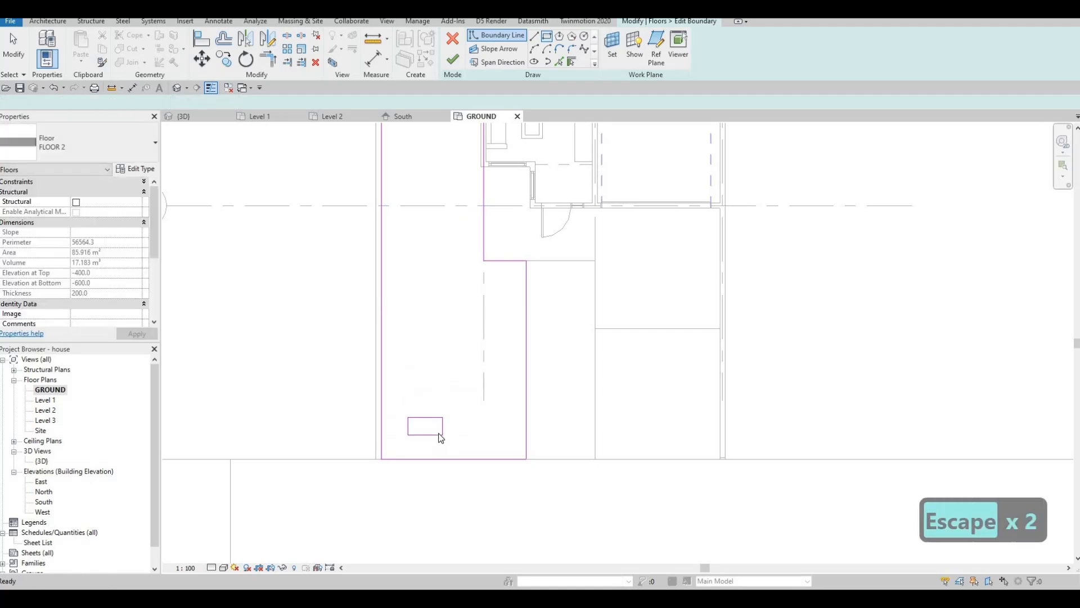
- Select the small rectangle as a whole and move it north to just west of the entrance platform's front corner
scroll(440, 438, up, 1)
key(Tab)
click(438, 434)
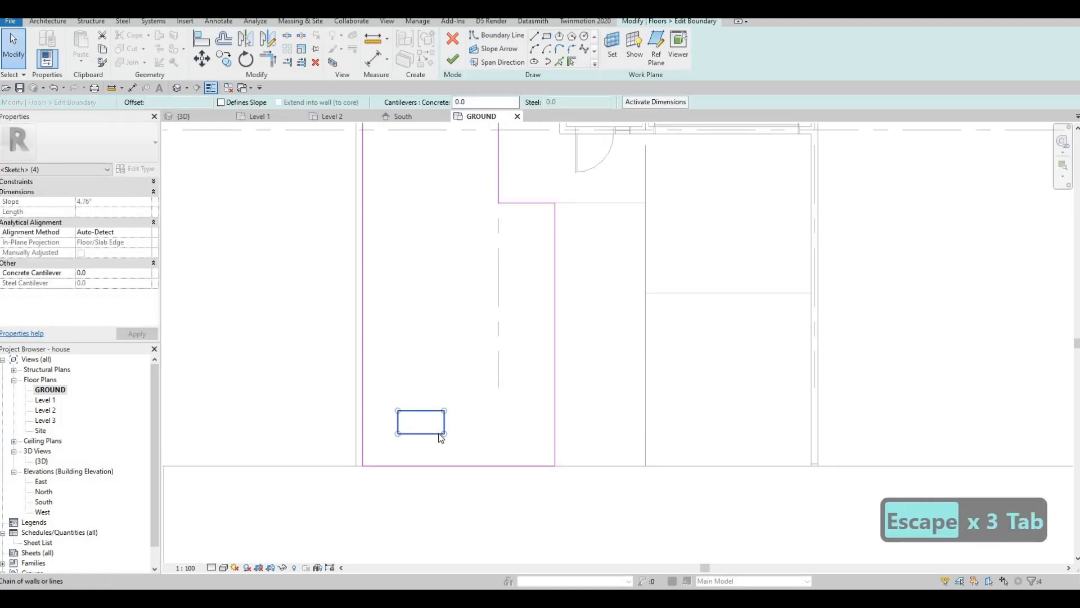
key(Down)
key(Down)
key(Down)
key(Down)
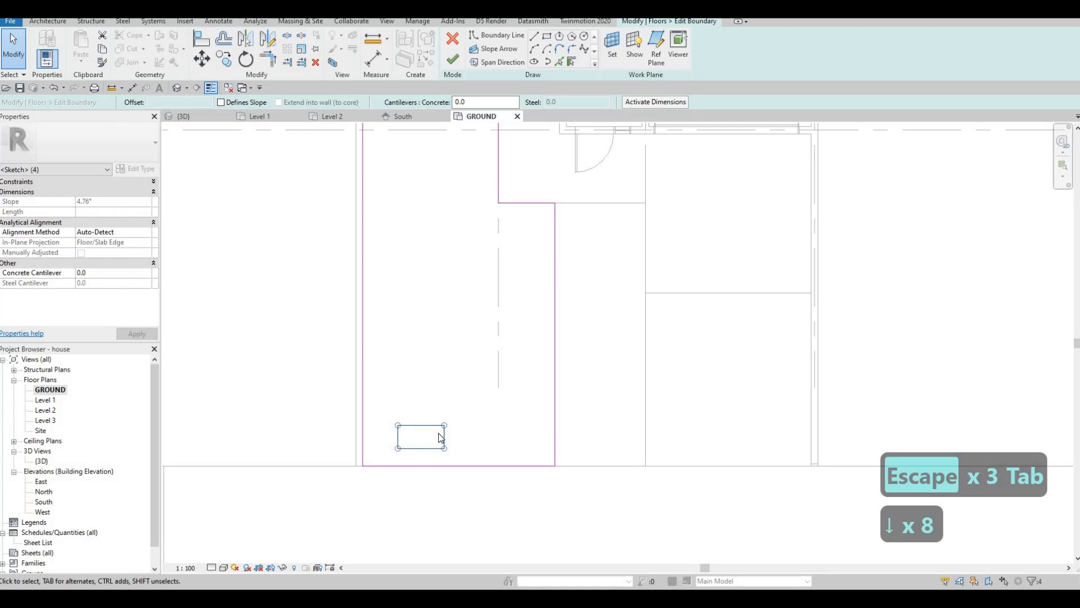
mouse_move(426, 427)
ctrl+mouse_down()
mouse_move(441, 210)
mouse_move(460, 168)
mouse_move(473, 176)
ctrl+mouse_up()
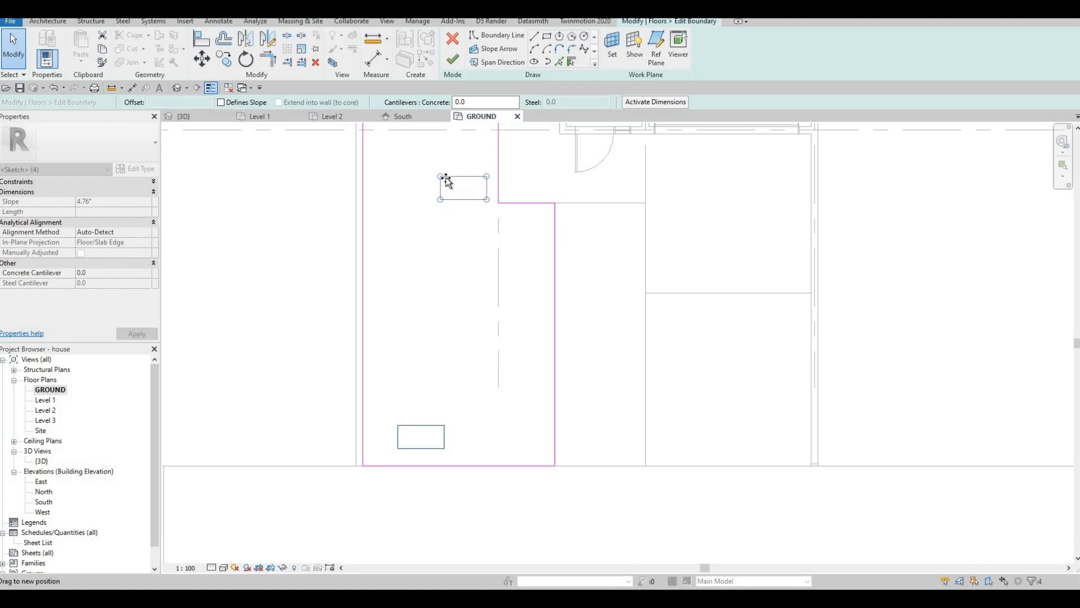
drag(440, 218, 441, 218)
middle_drag(445, 216, 395, 410)
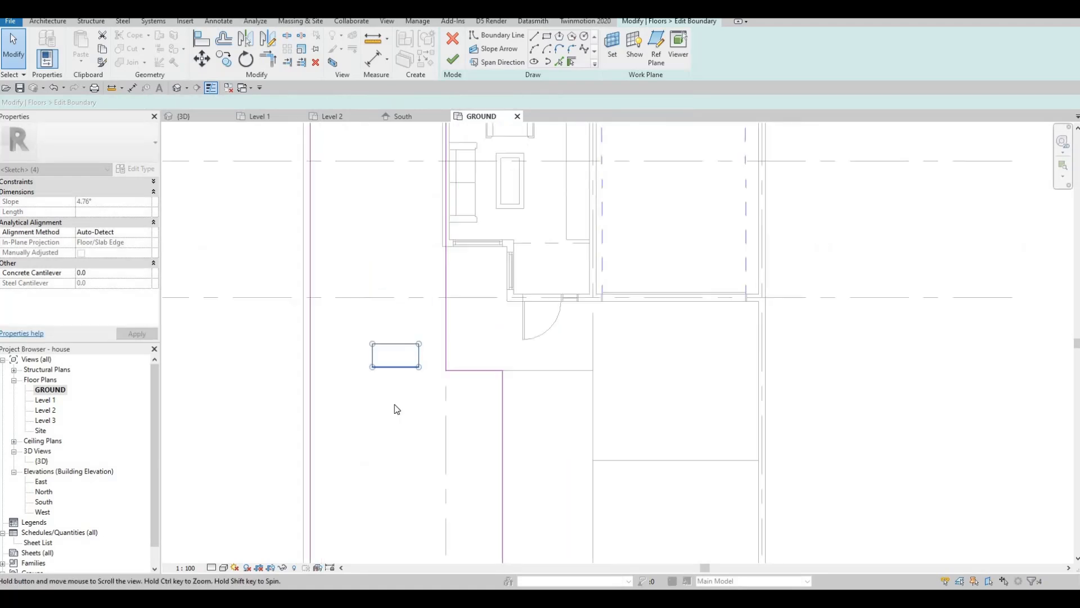
scroll(402, 395, down, 3)
scroll(403, 390, up, 2)
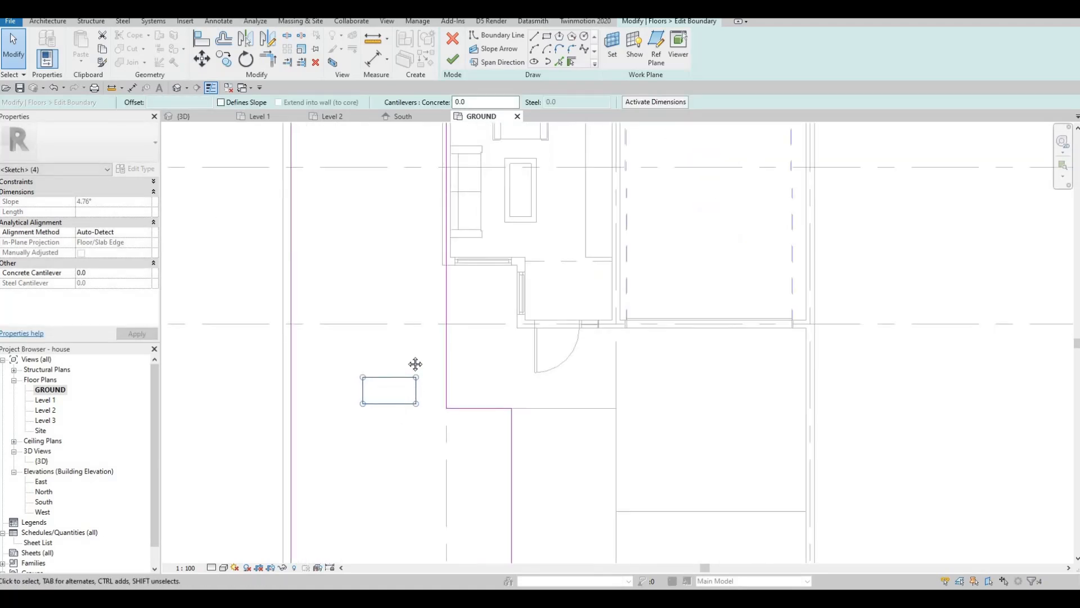
middle_drag(409, 342, 412, 286)
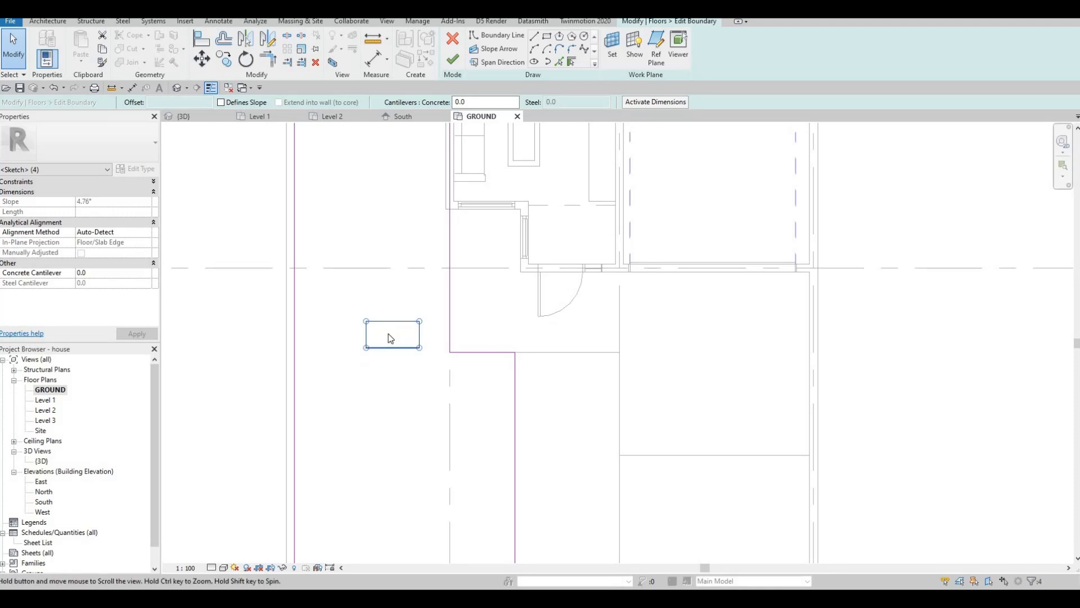
scroll(391, 272, down, 1)
middle_drag(393, 319, 394, 270)
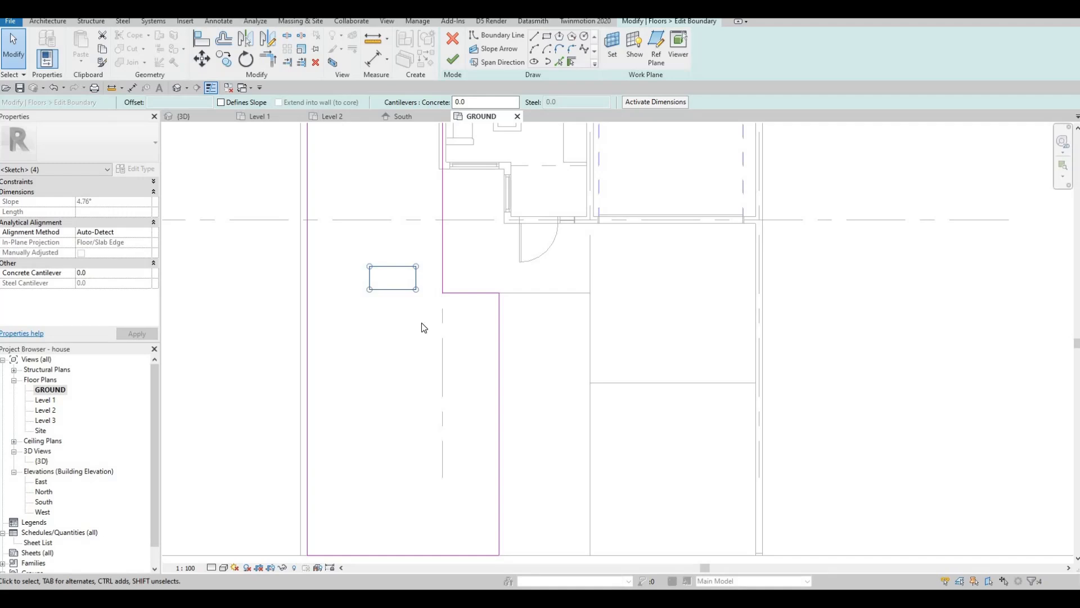
- Copy the small rectangle 800 mm north
key(c)
key(o)
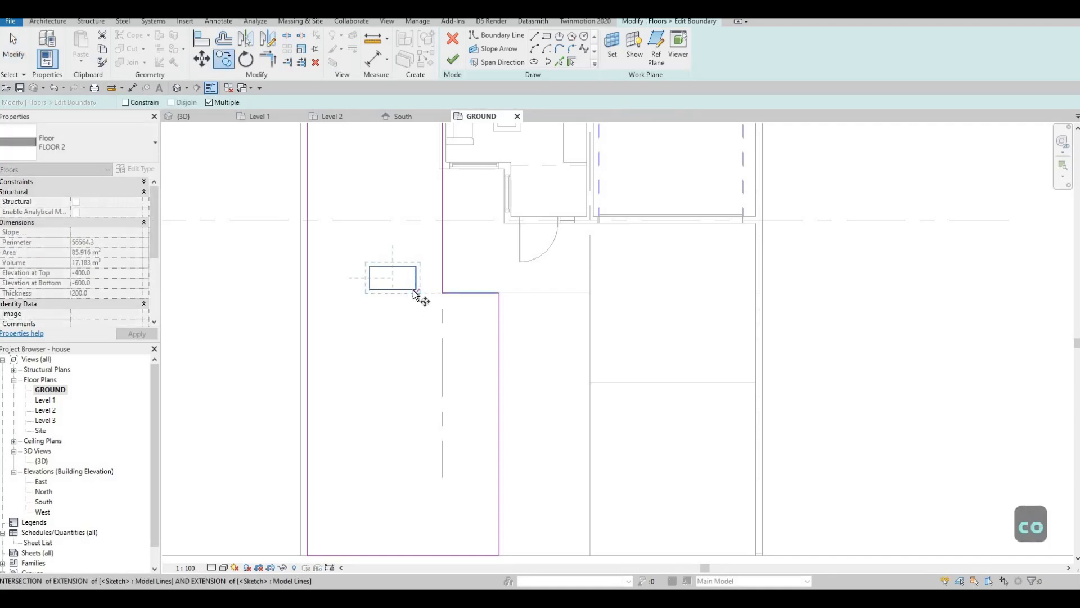
click(416, 290)
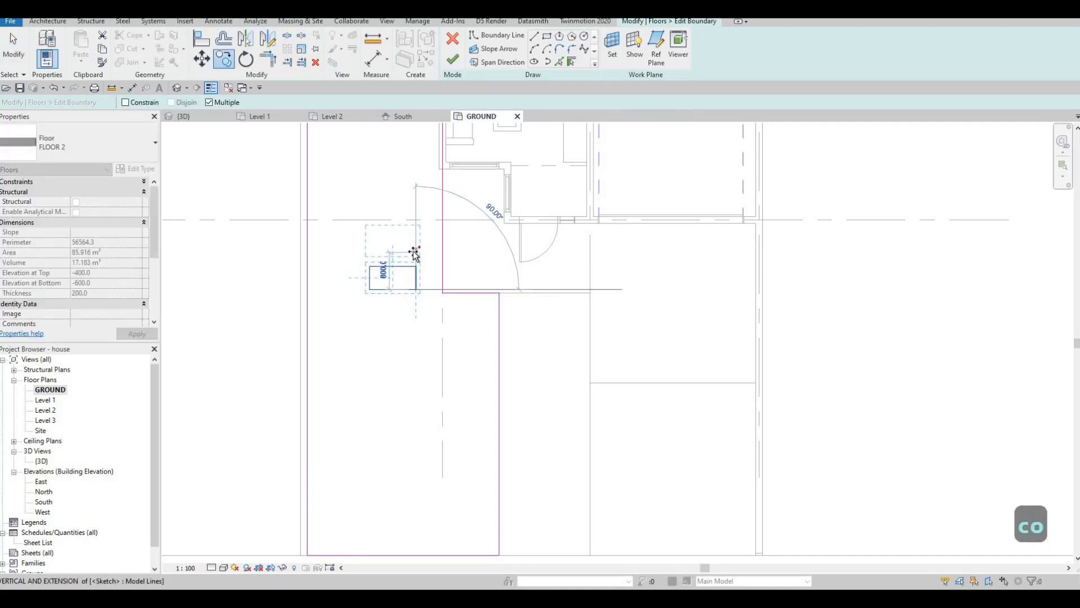
click(417, 252)
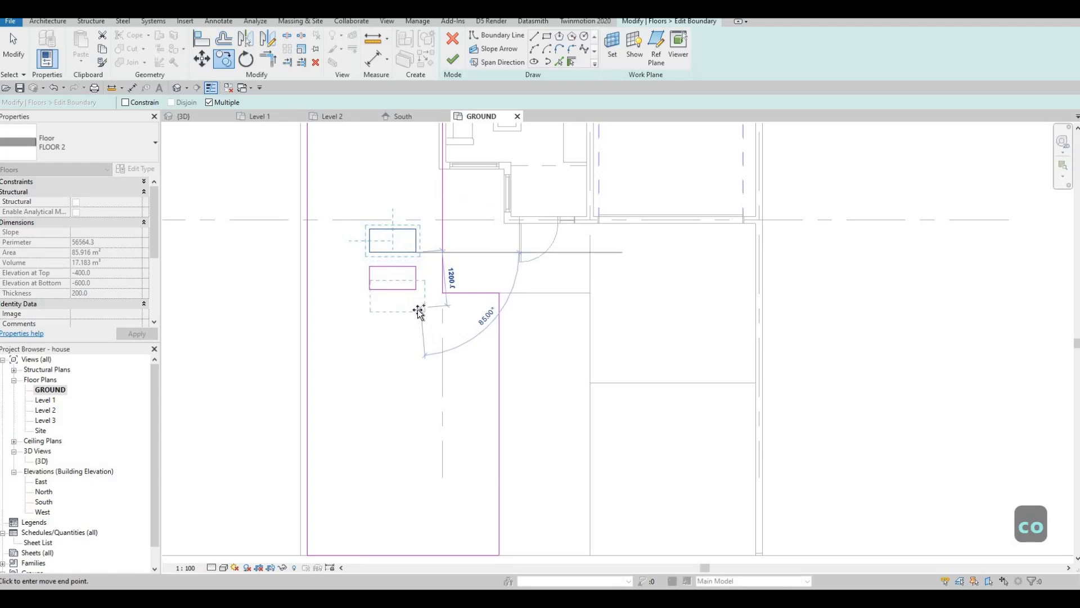
middle_drag(419, 282, 419, 305)
key(Escape)
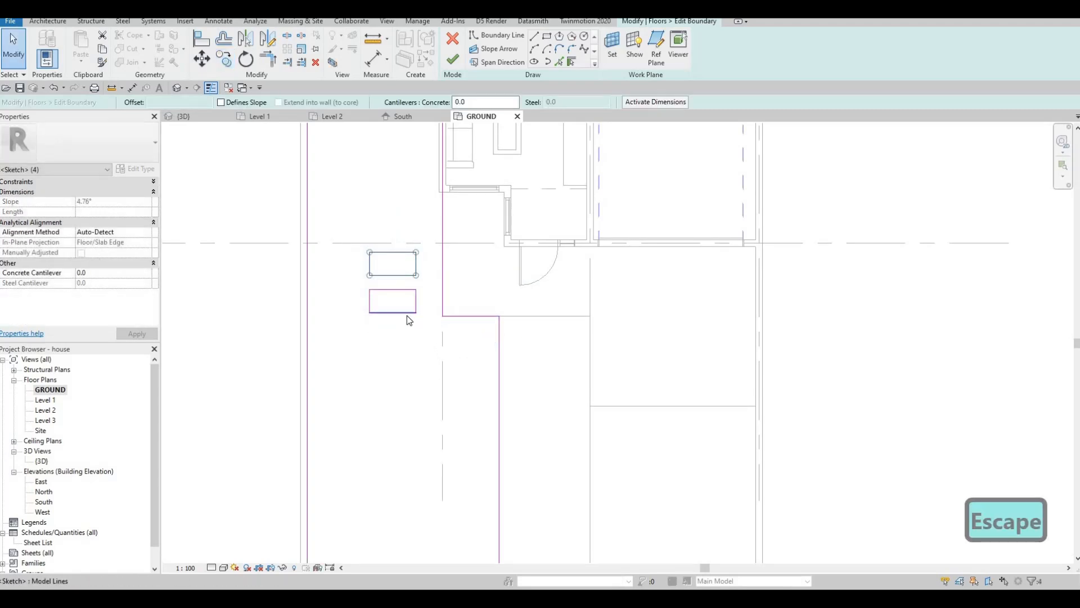
- Copy the small rectangle northward at repeated 800 mm intervals until the row of 13 openings reaches grid line B
key(c)
key(o)
click(417, 290)
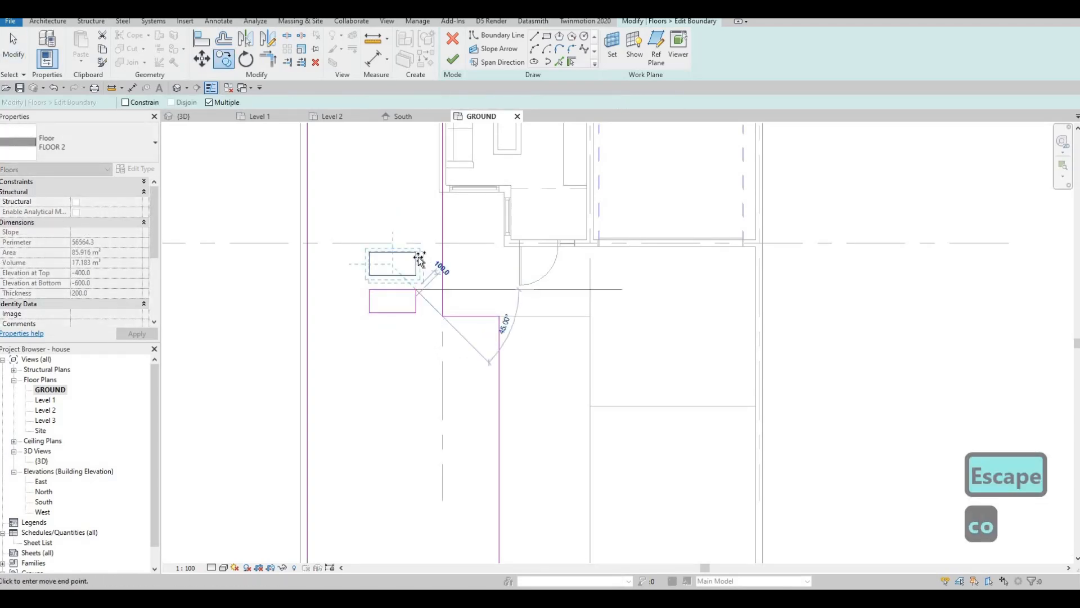
click(417, 255)
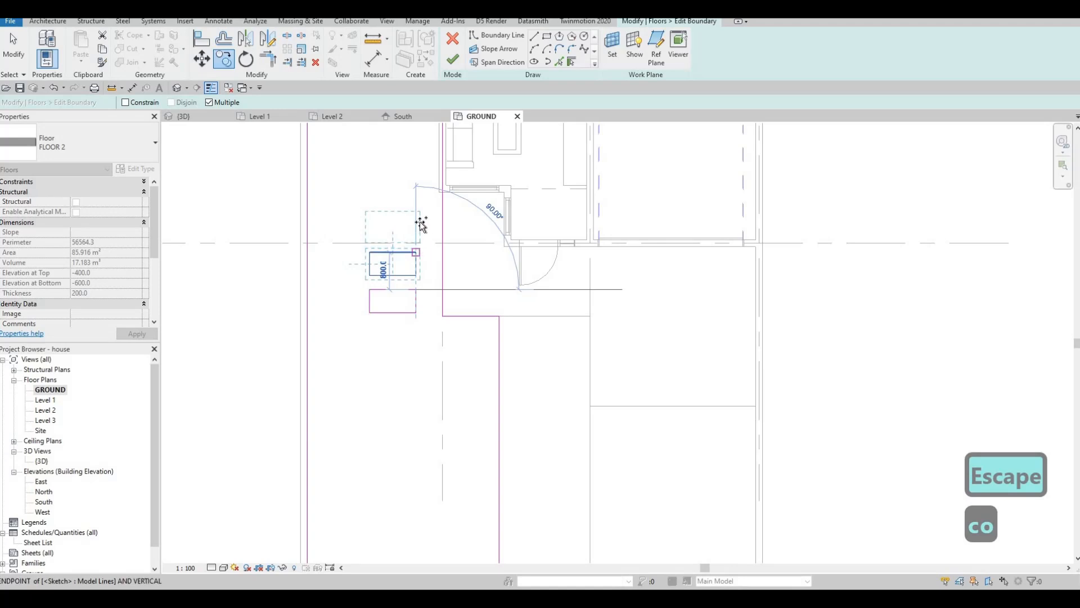
click(416, 216)
middle_drag(417, 179, 411, 389)
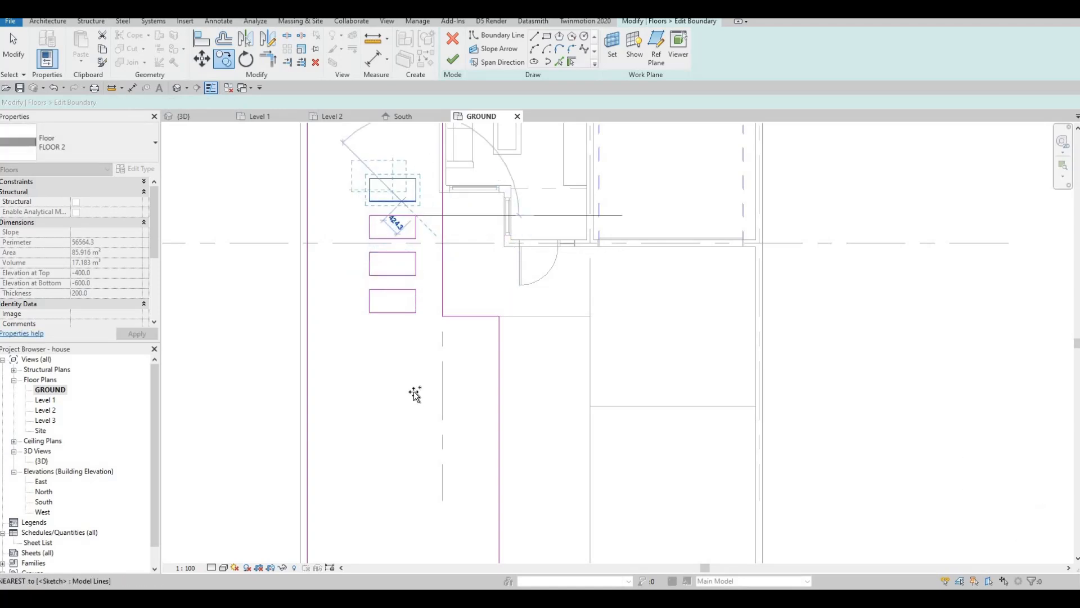
click(412, 351)
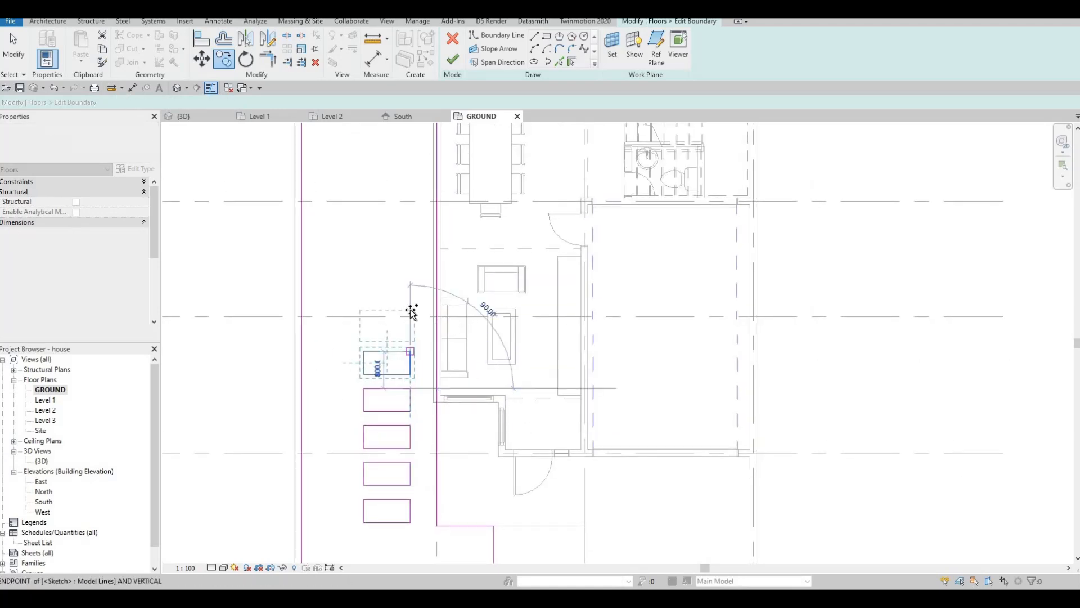
click(412, 314)
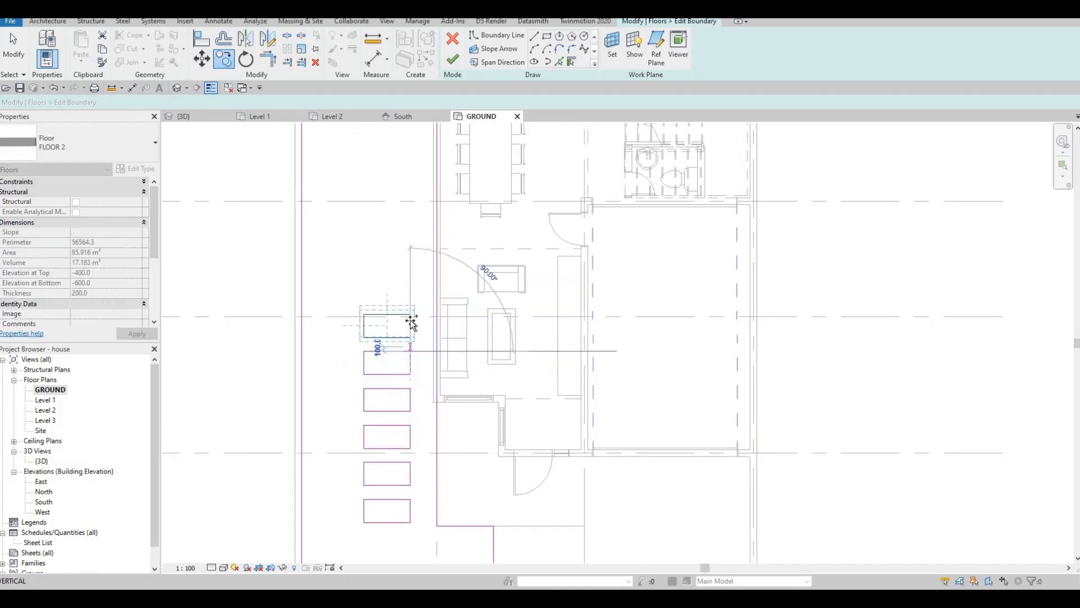
click(412, 276)
click(414, 243)
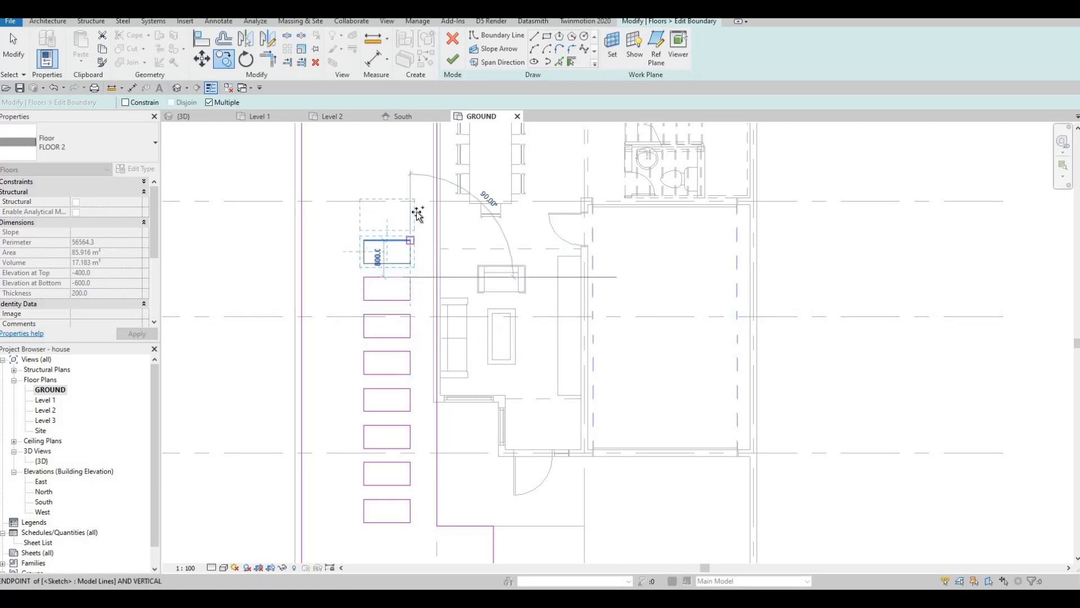
click(414, 206)
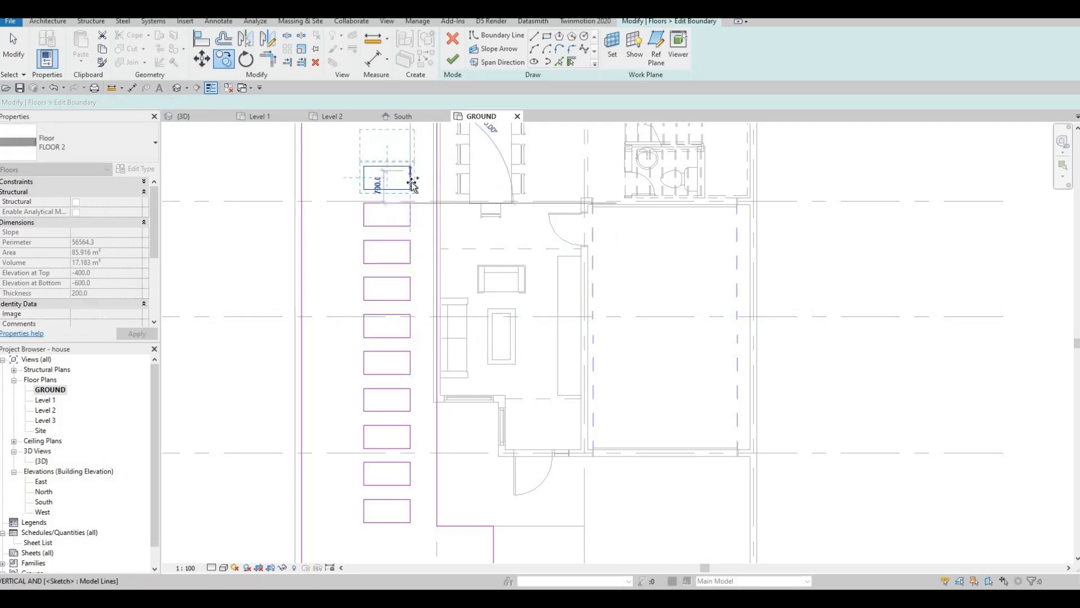
click(411, 168)
middle_drag(417, 200, 424, 393)
click(416, 332)
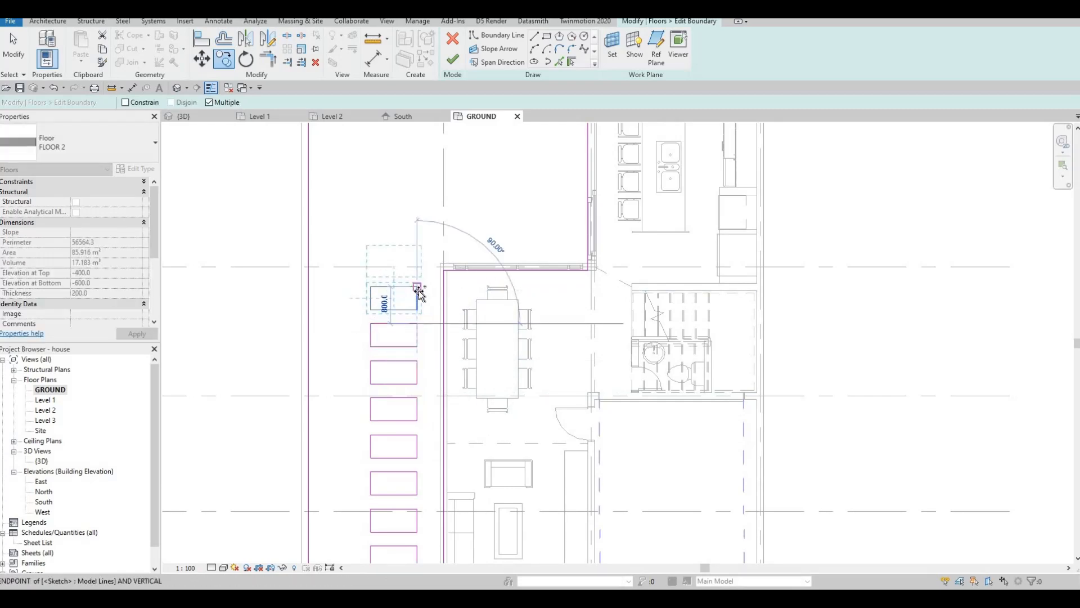
click(417, 287)
- Finish the side lawn's boundary edit, cutting the row of rectangular openings, and clear the selection
middle_drag(429, 336, 429, 456)
scroll(434, 421, down, 1)
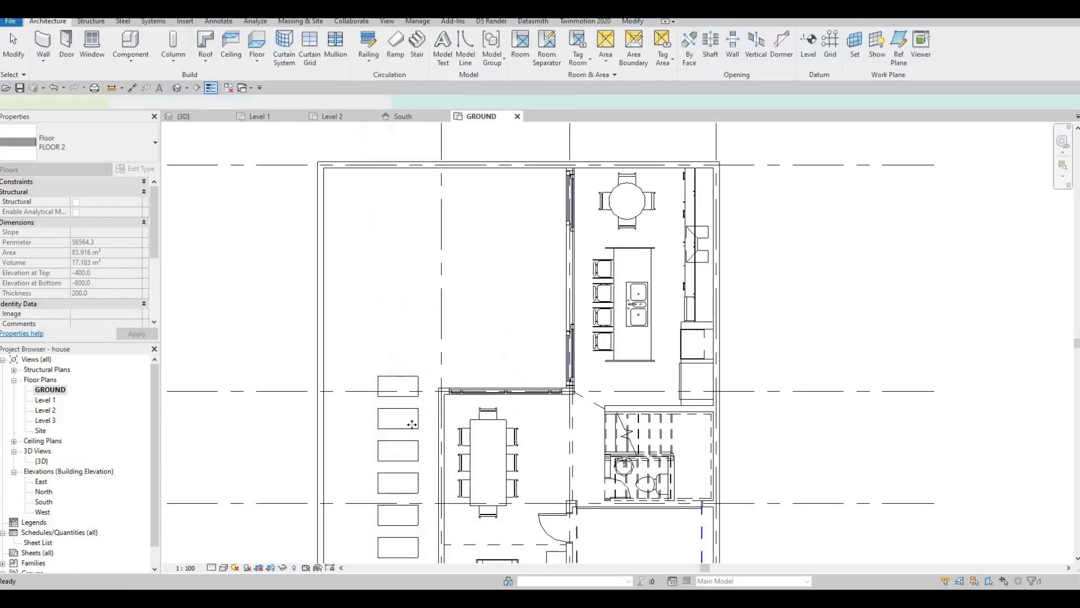
scroll(414, 278, down, 3)
middle_drag(424, 451, 413, 318)
scroll(413, 318, down, 1)
key(Escape)
key(Escape)
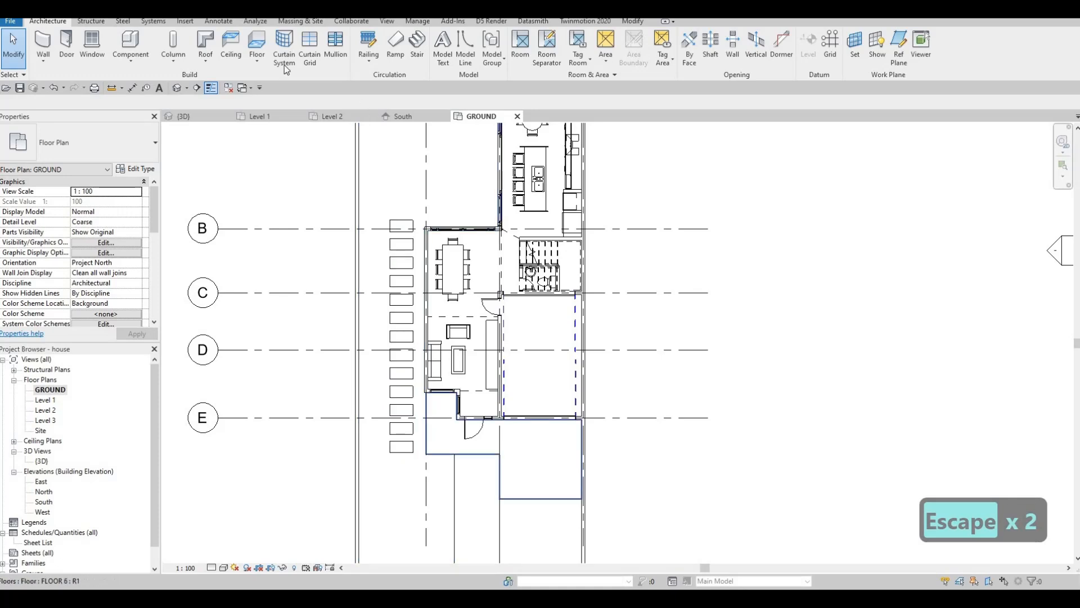
- Start a new floor and duplicate the FLOOR 2 type as FLOOR 9
click(257, 42)
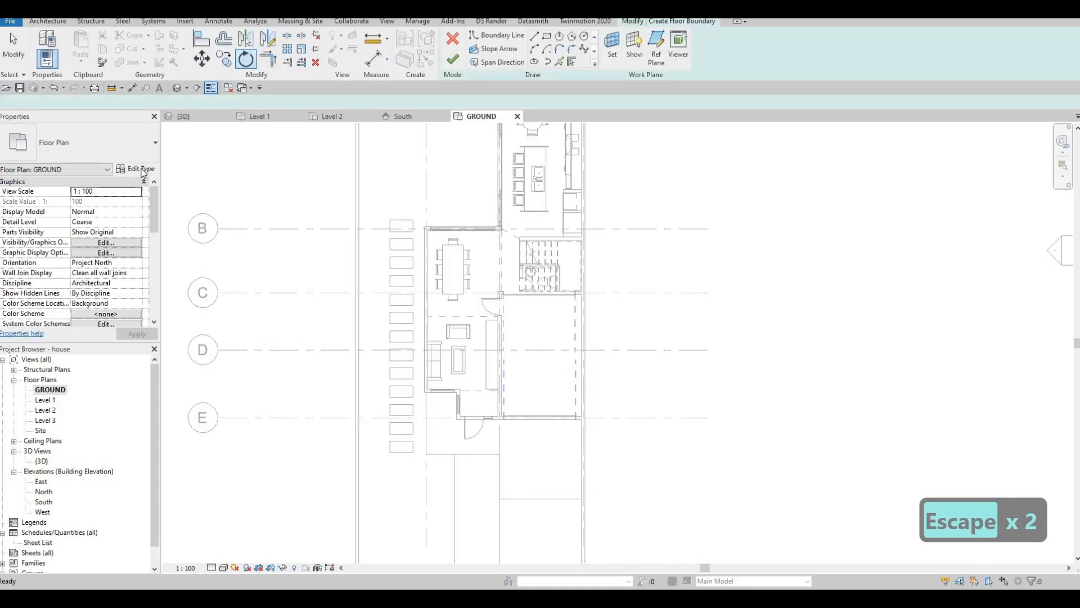
click(135, 169)
click(947, 222)
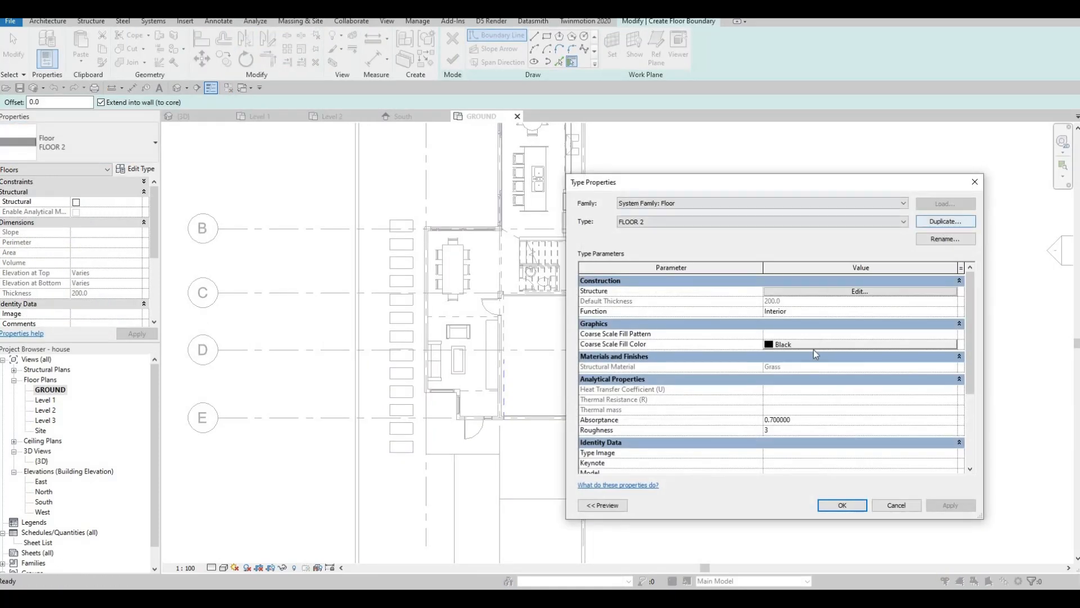
key(Return)
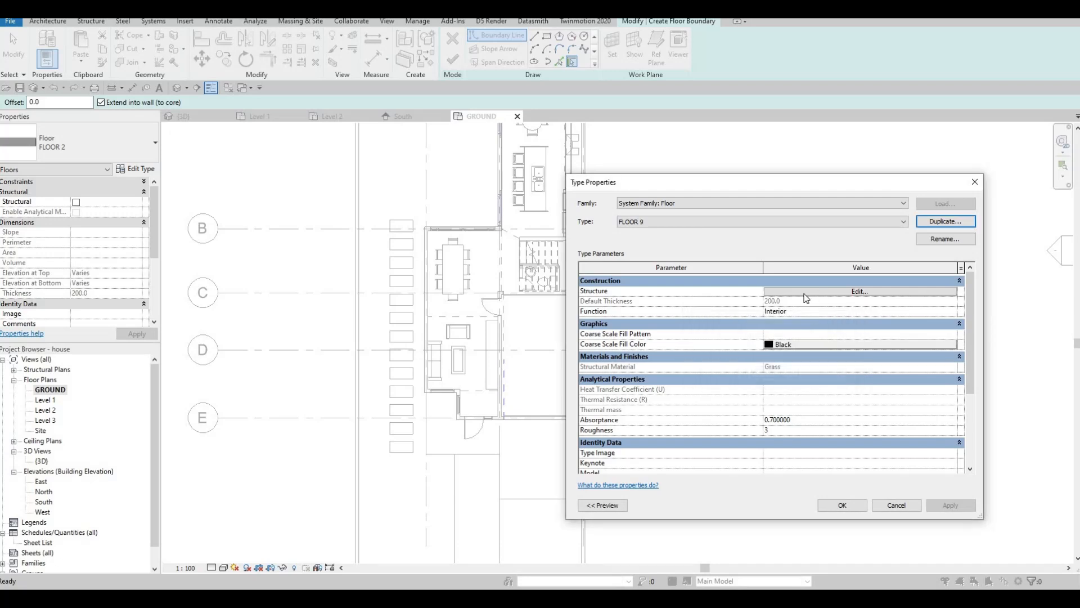
- Set the structure layer of FLOOR 9 to the material Concrete, C40/50 and accept the type changes
click(771, 291)
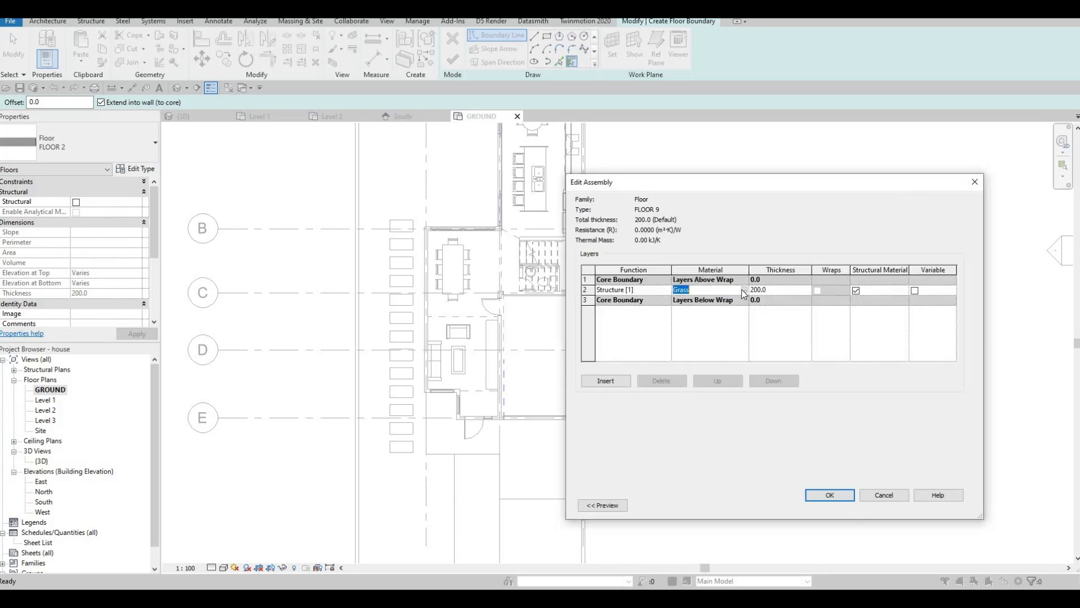
click(743, 289)
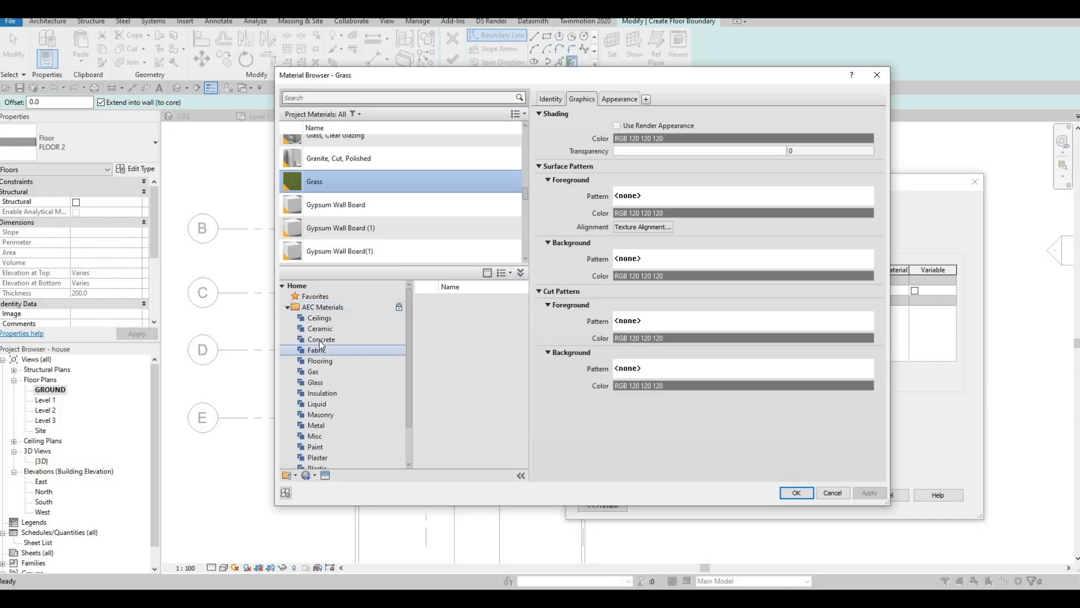
click(502, 443)
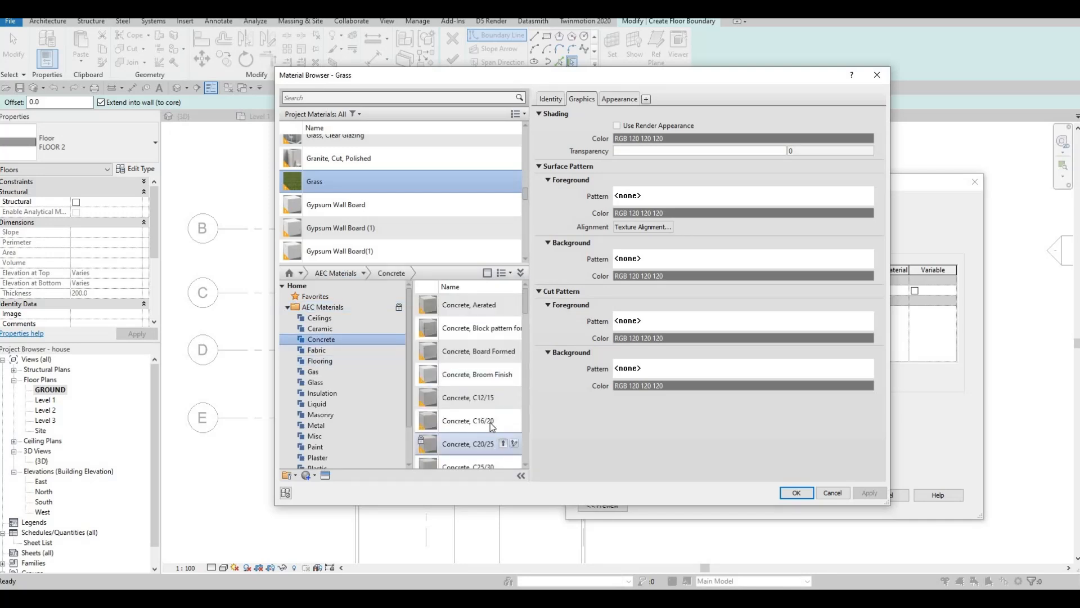
key(Escape)
scroll(490, 417, down, 2)
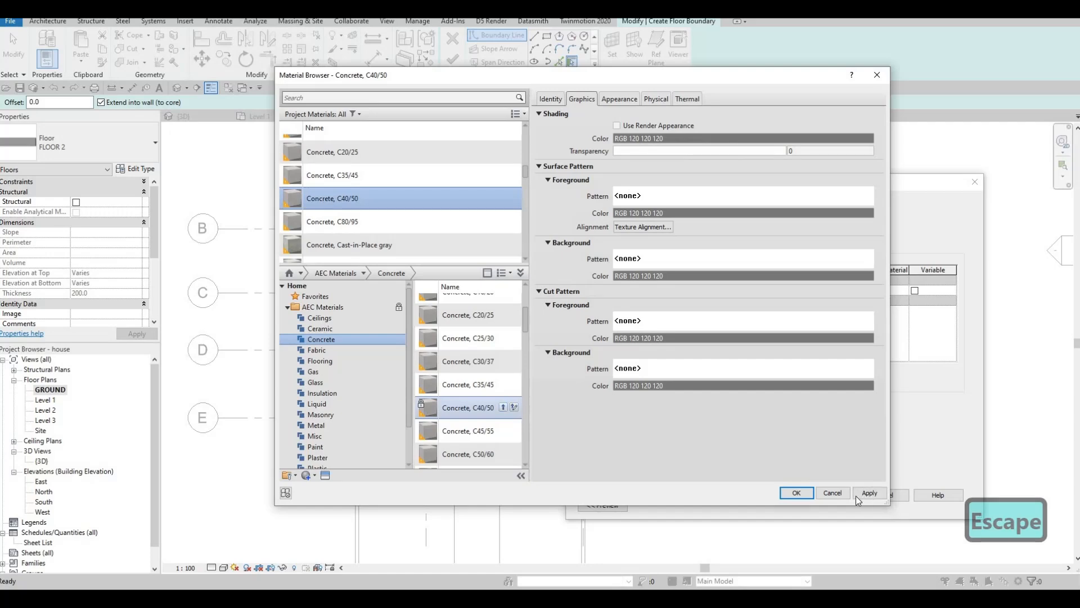
click(799, 495)
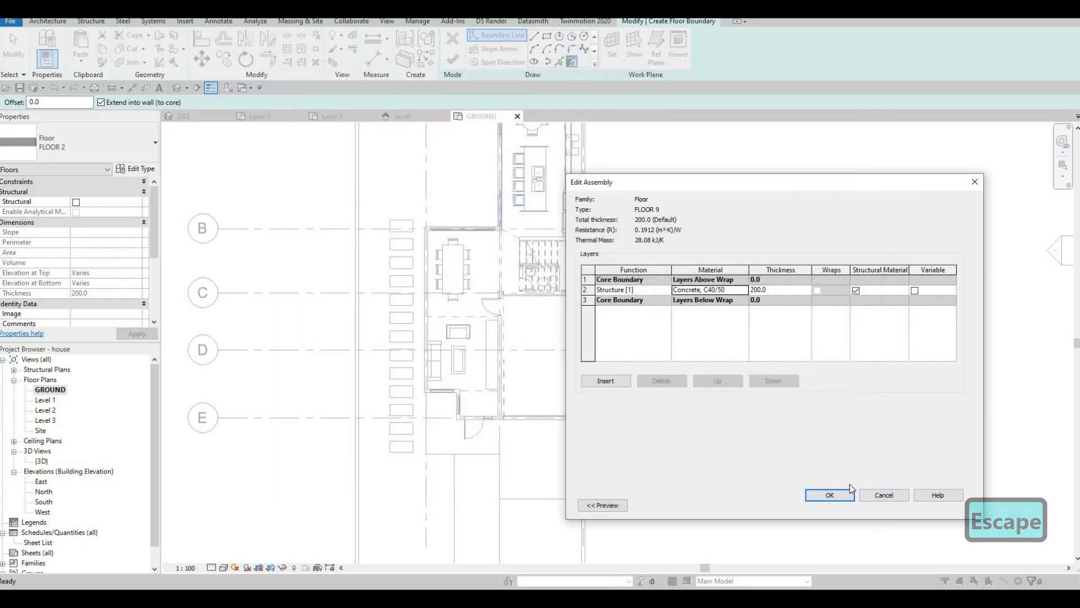
click(847, 497)
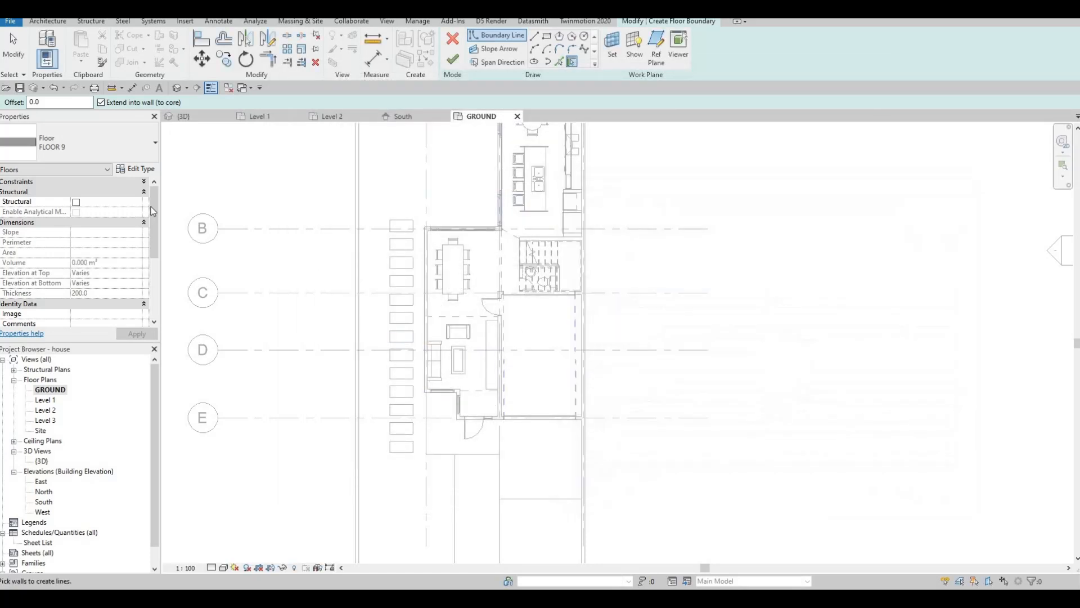
- Draw a 1000 by 500 mm rectangular floor boundary exactly over the southernmost opening in the side lawn
scroll(95, 246, down, 3)
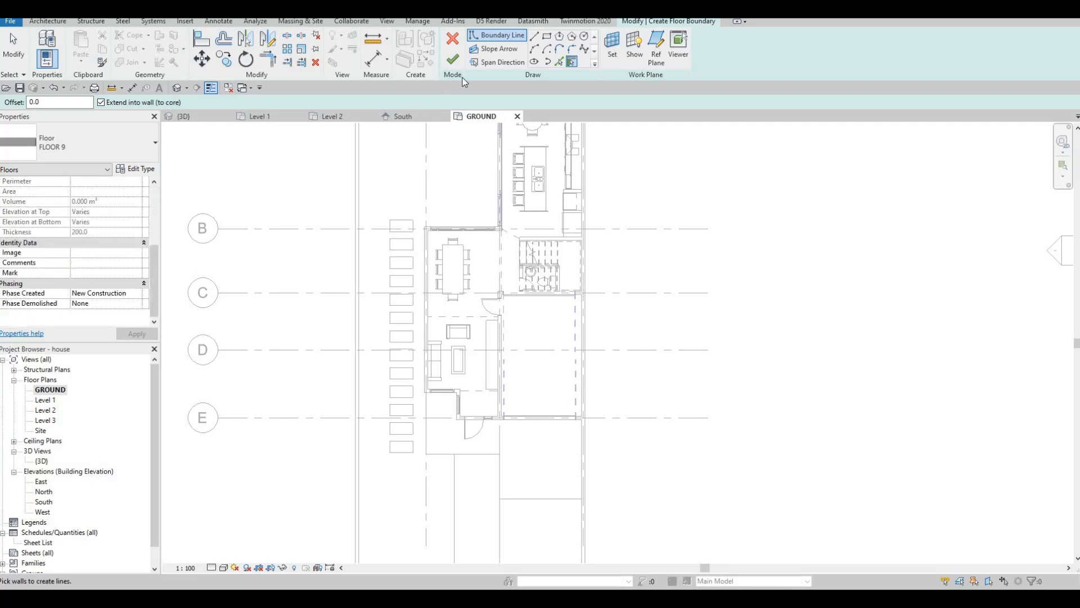
key(Escape)
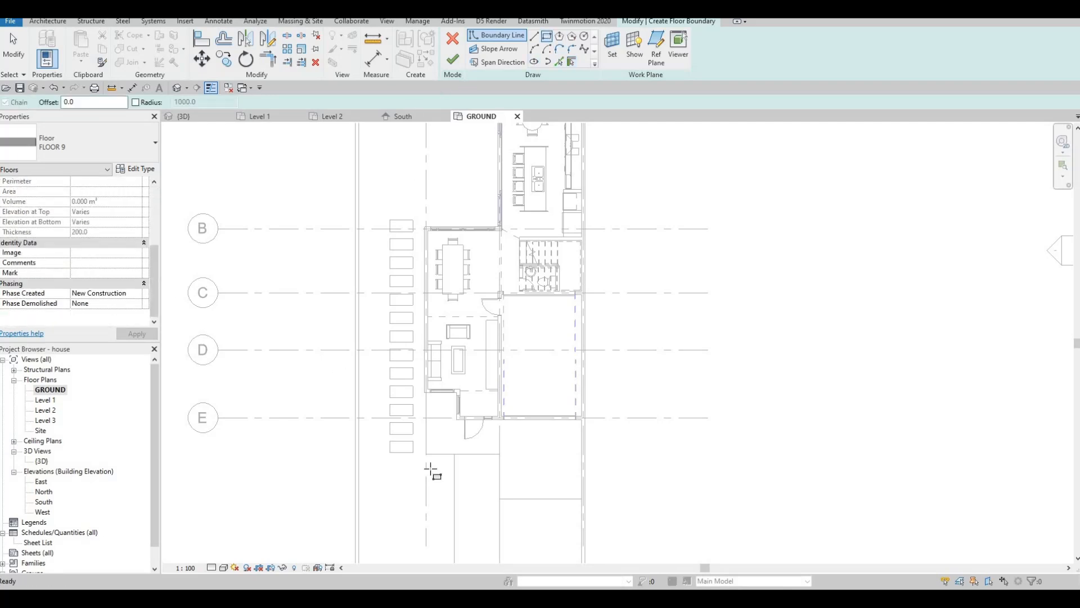
scroll(395, 454, up, 4)
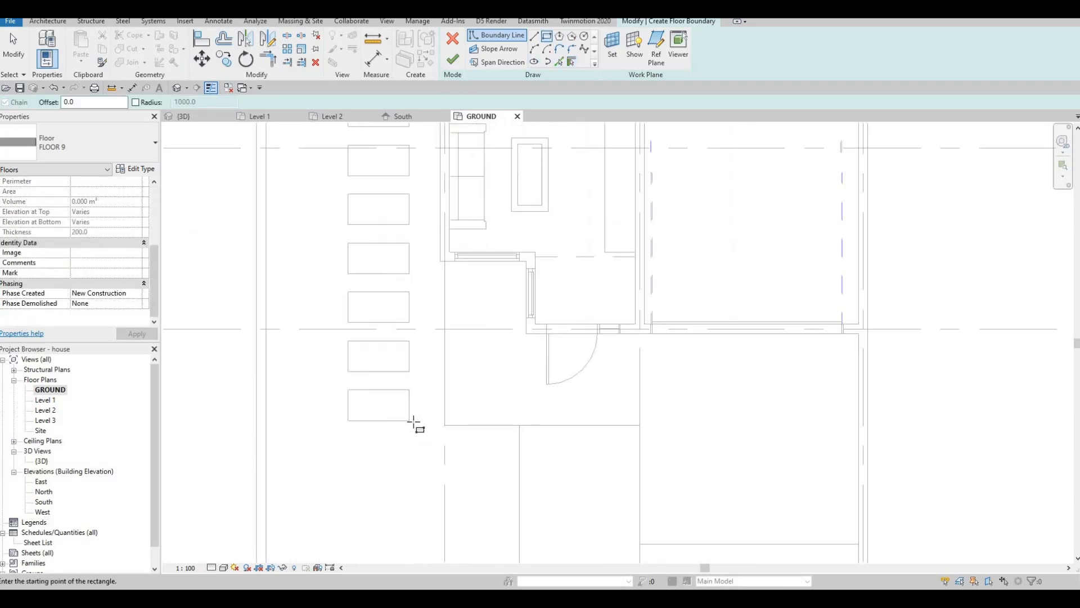
click(411, 421)
scroll(83, 259, up, 3)
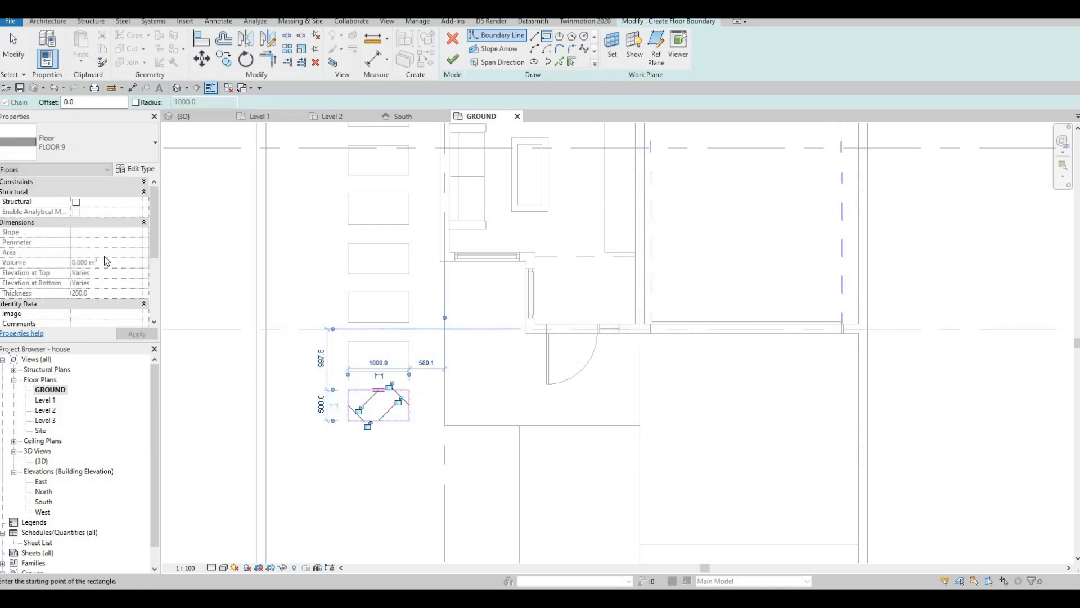
key(Escape)
key(Escape)
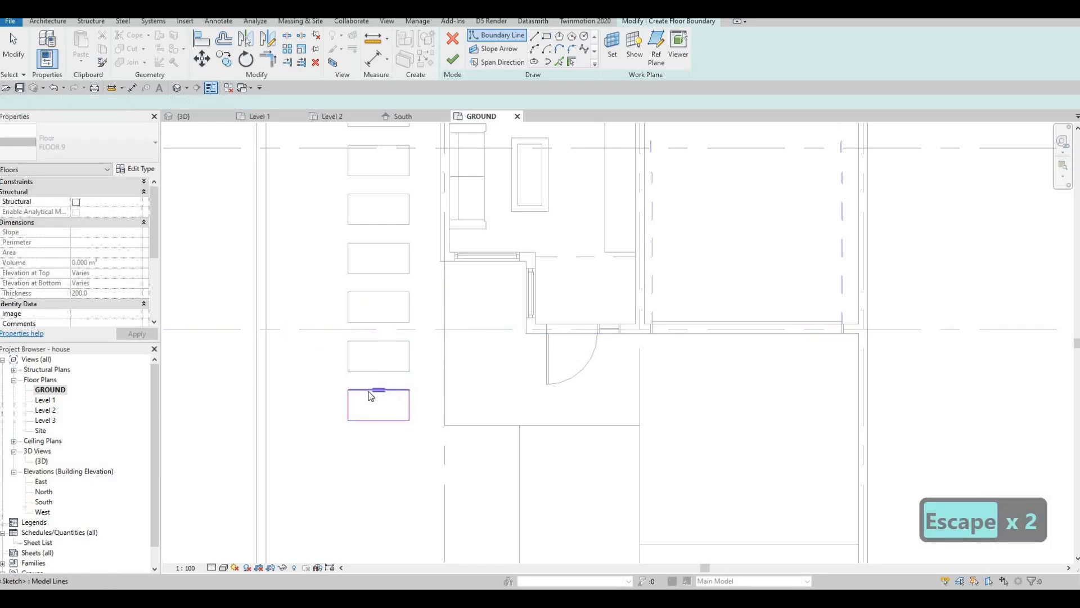
- Select the whole rectangle and copy it northward at 800 mm intervals onto every remaining lawn opening up to grid line B
key(Tab)
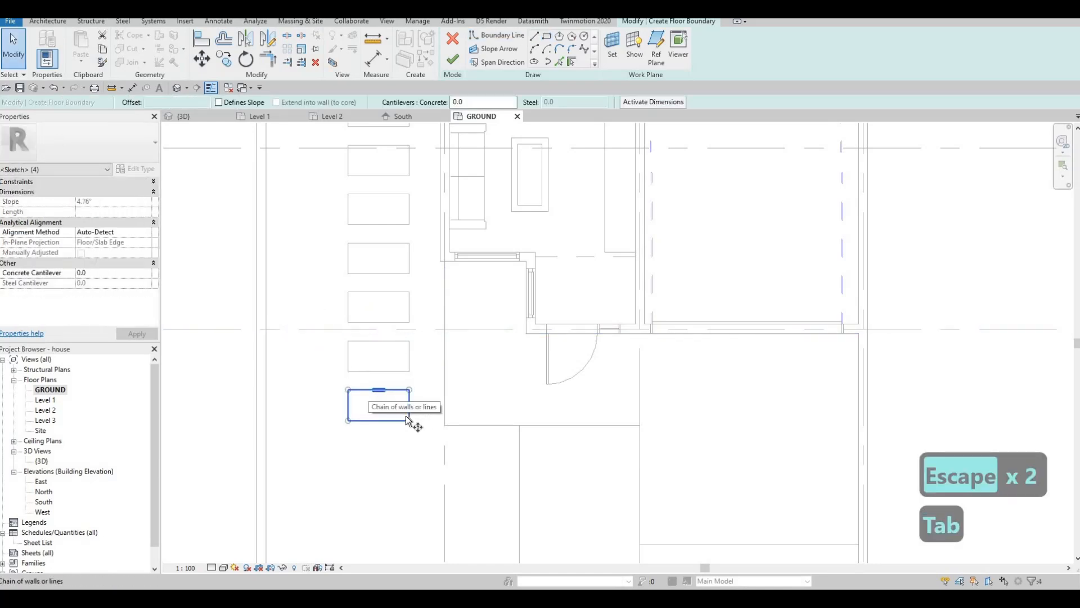
click(406, 416)
key(c)
key(o)
click(409, 421)
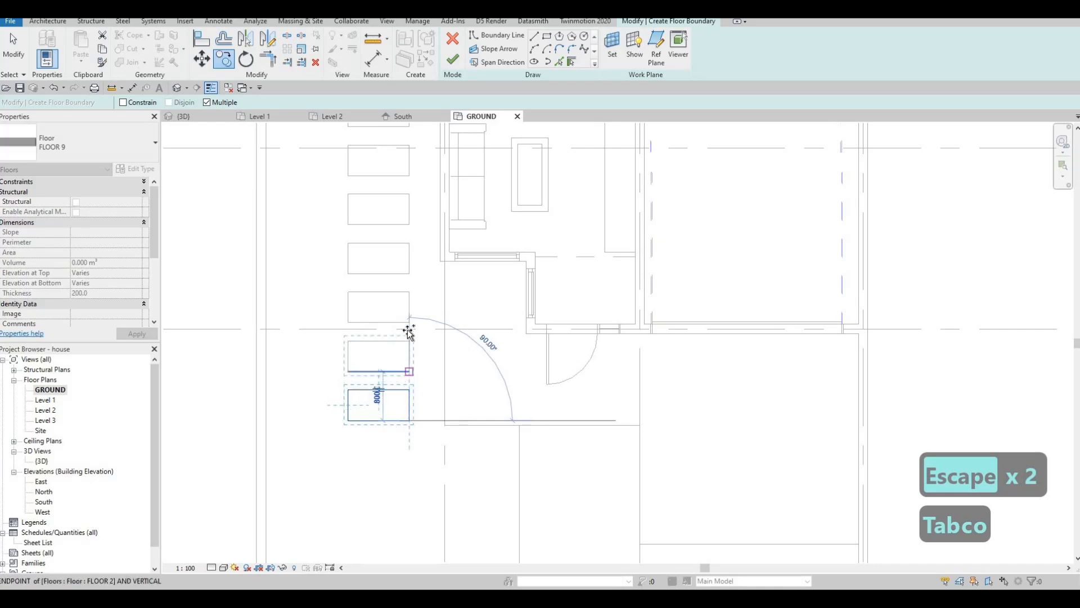
click(409, 371)
click(410, 267)
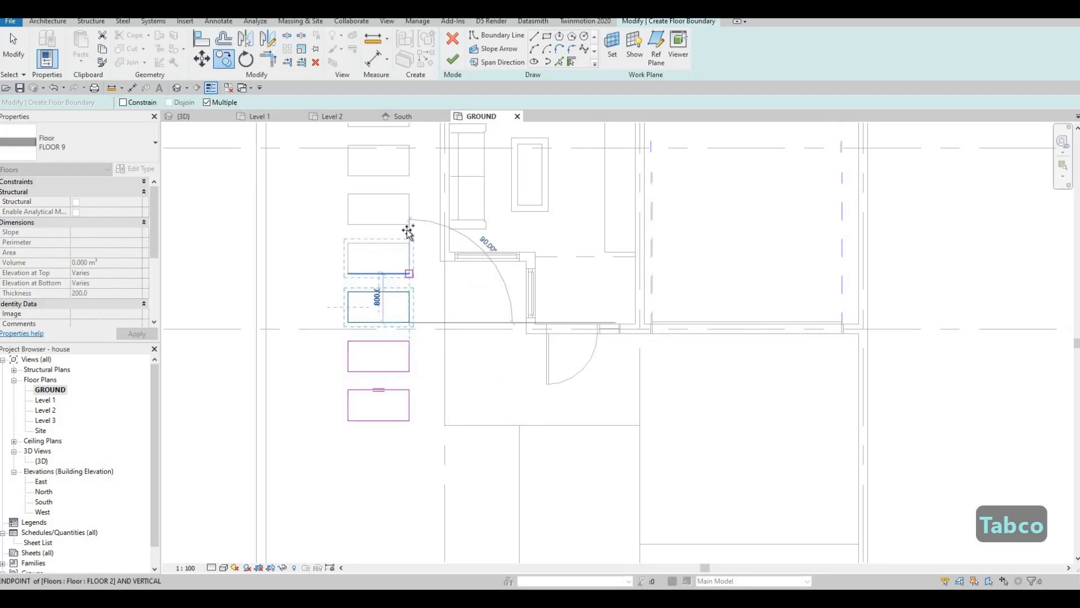
click(410, 225)
click(411, 174)
middle_drag(412, 200, 402, 421)
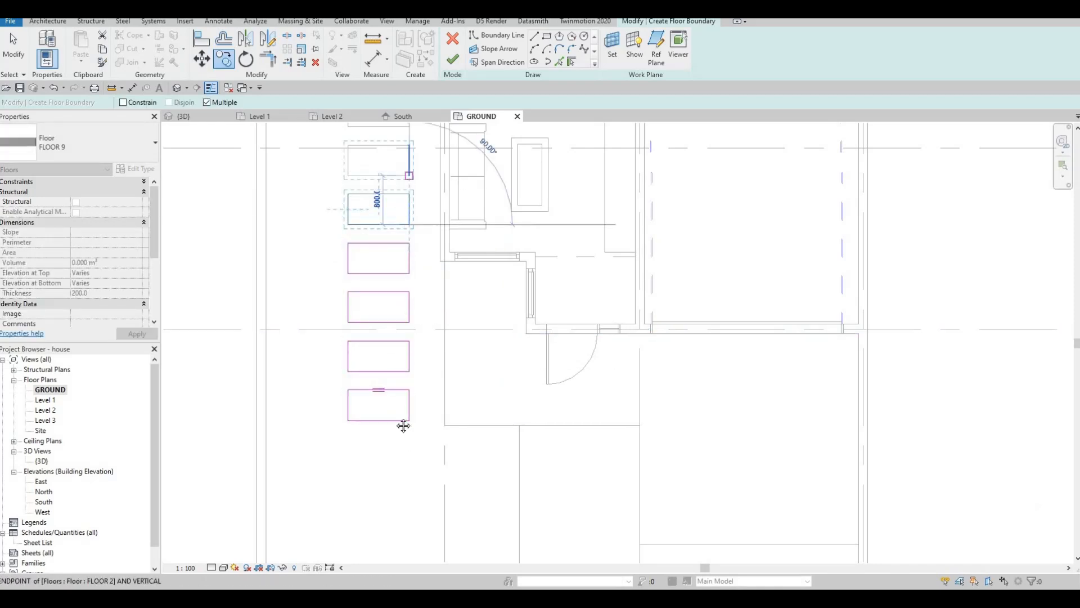
click(398, 348)
click(397, 299)
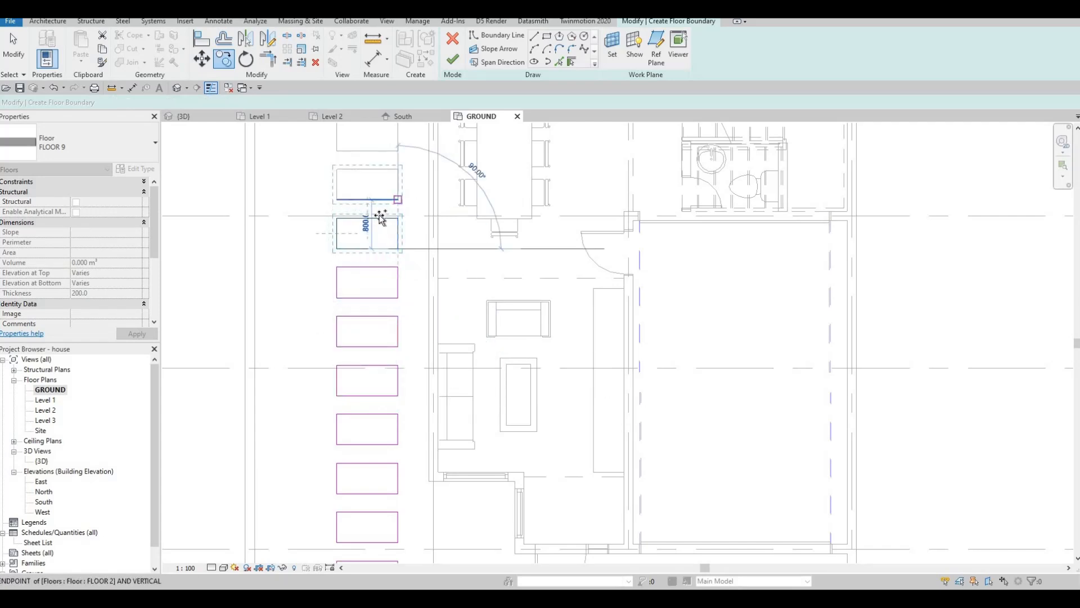
middle_drag(390, 311, 368, 475)
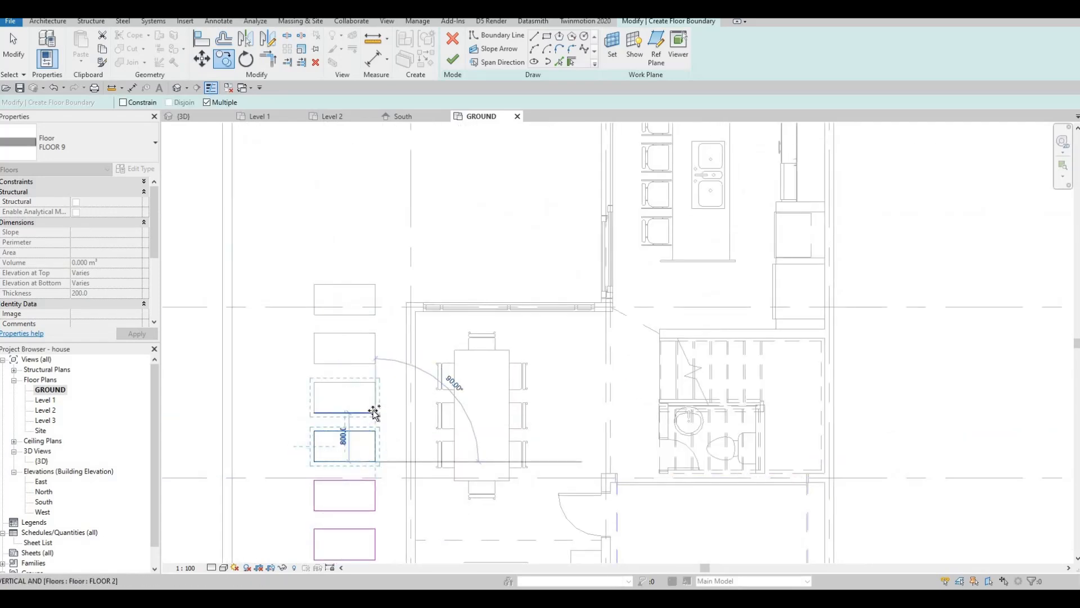
click(373, 365)
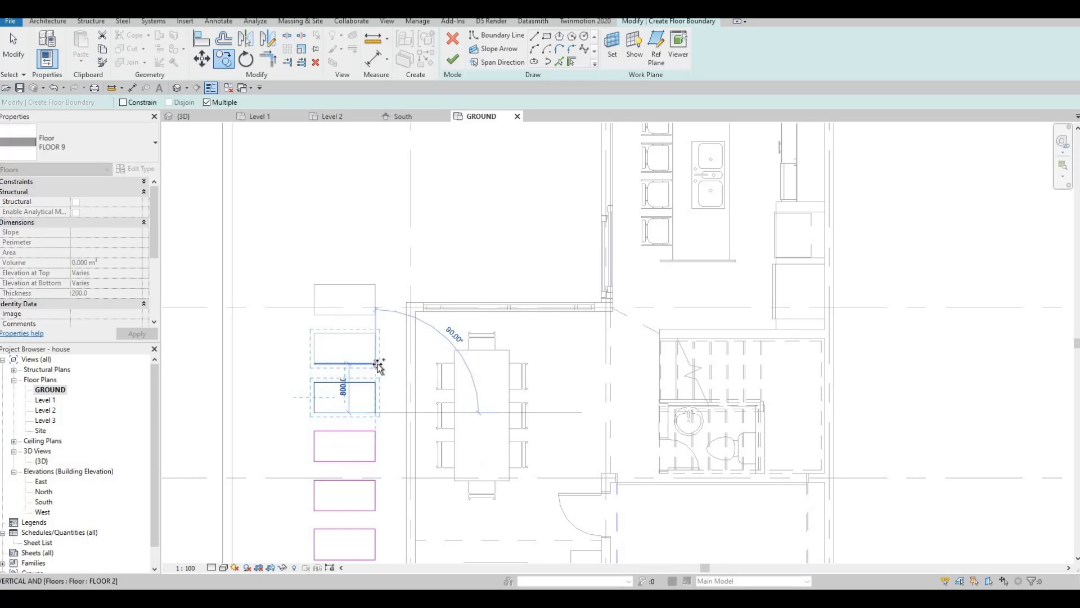
click(378, 346)
click(378, 308)
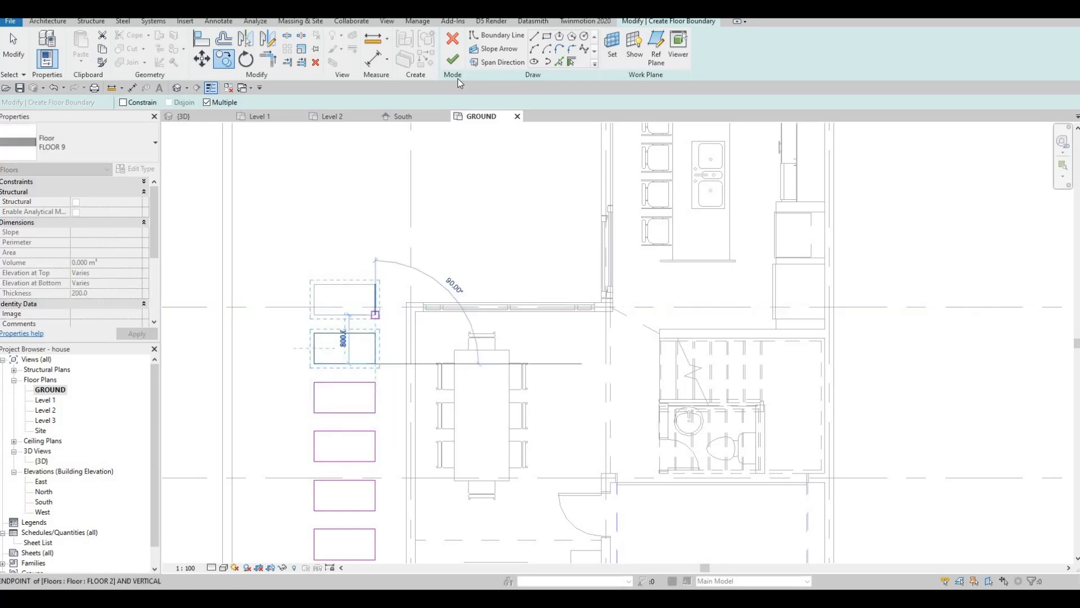
- Finish the FLOOR 9 stepping-stone floor and expand its level and height offset constraints
click(452, 60)
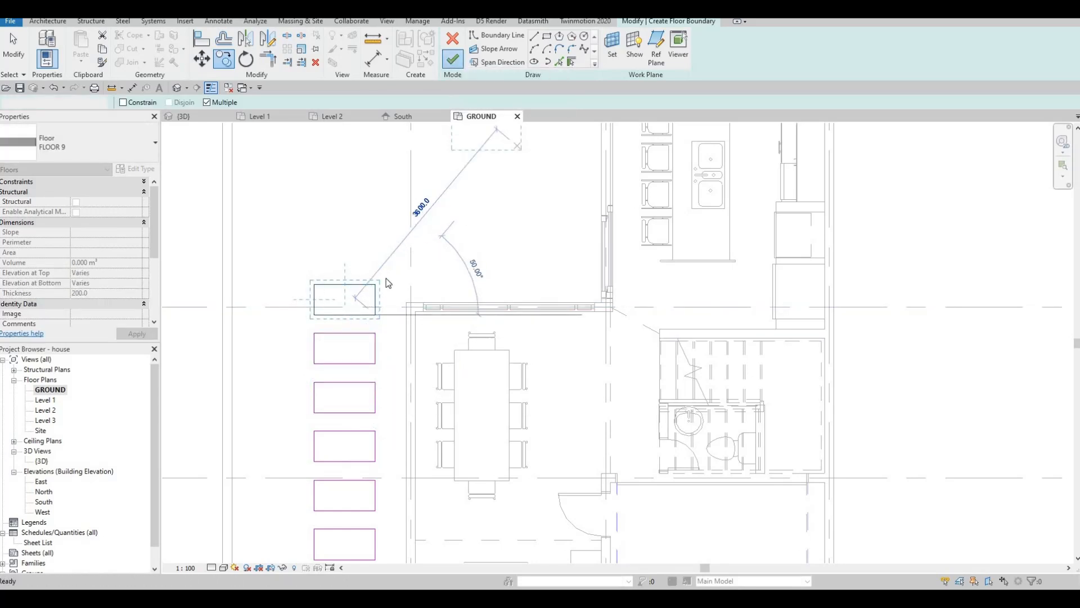
key(Escape)
key(Escape)
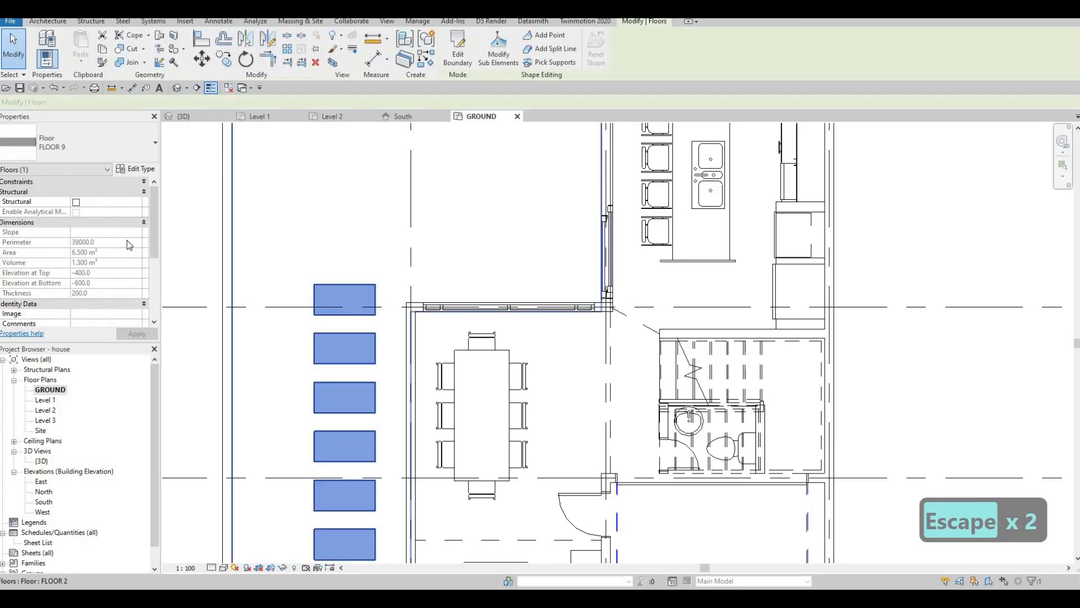
scroll(114, 211, down, 3)
scroll(84, 192, up, 5)
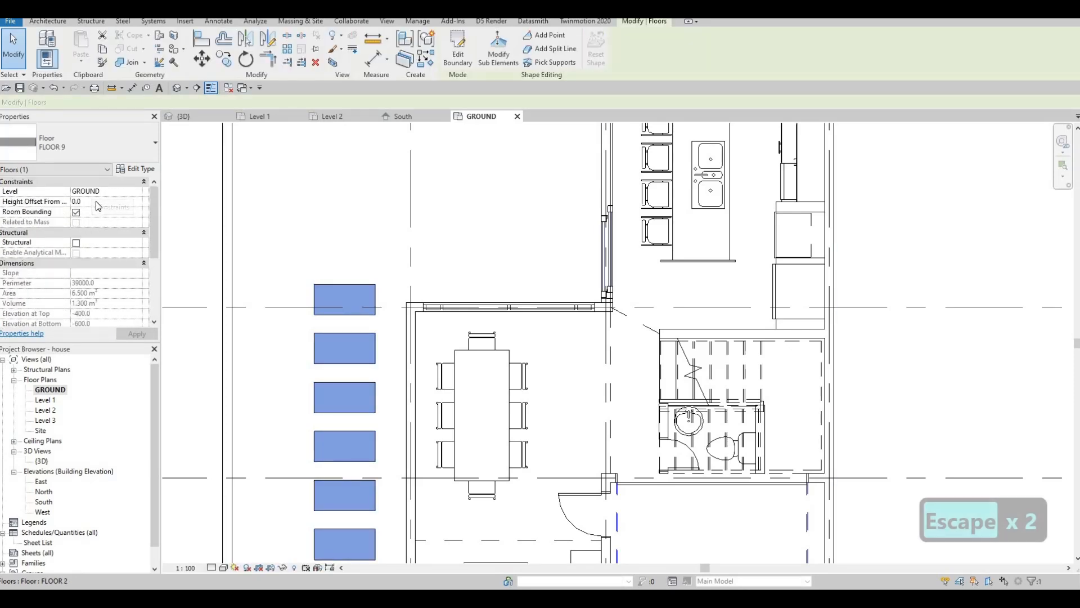
- Set the FLOOR 9 stepping stones' height offset from the GROUND level to 20 mm and clear the selection
click(97, 201)
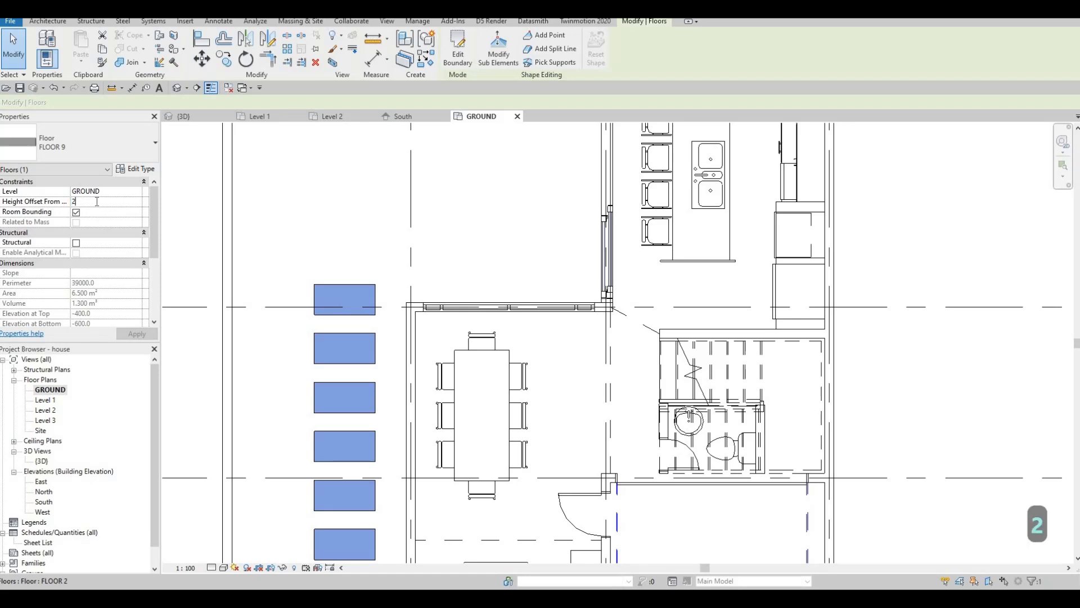
click(122, 333)
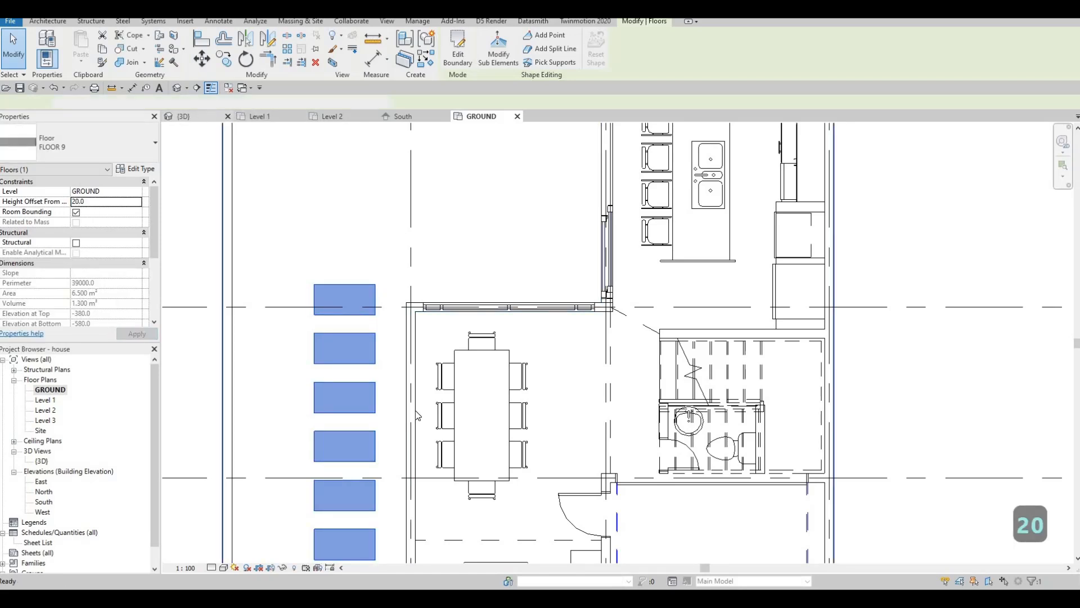
key(Escape)
- Examine in the 3D view how the raised stepping stones sit in the side lawn beside the boundary wall
scroll(501, 382, up, 8)
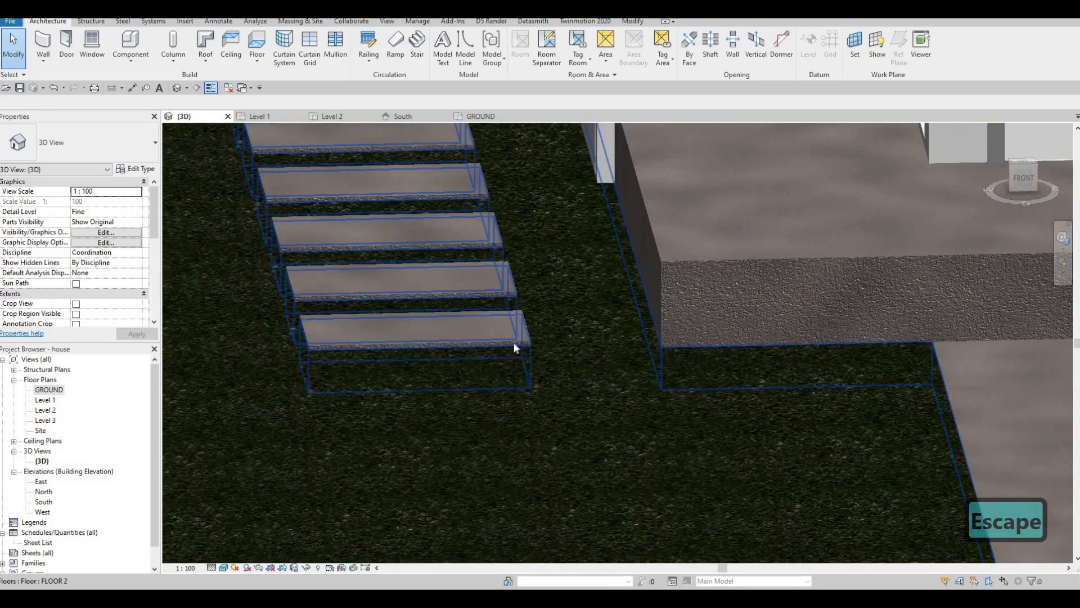
shift+middle_drag(397, 348, 421, 322)
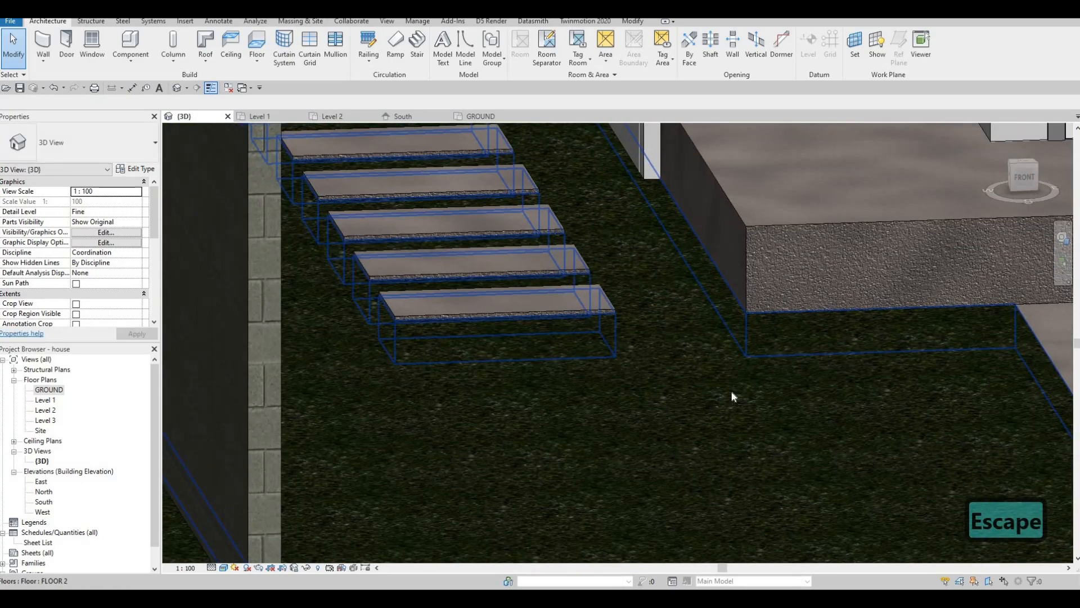
scroll(566, 369, down, 10)
shift+middle_drag(576, 412, 556, 387)
scroll(630, 401, up, 1)
middle_drag(528, 300, 600, 436)
scroll(654, 383, down, 1)
scroll(600, 436, up, 1)
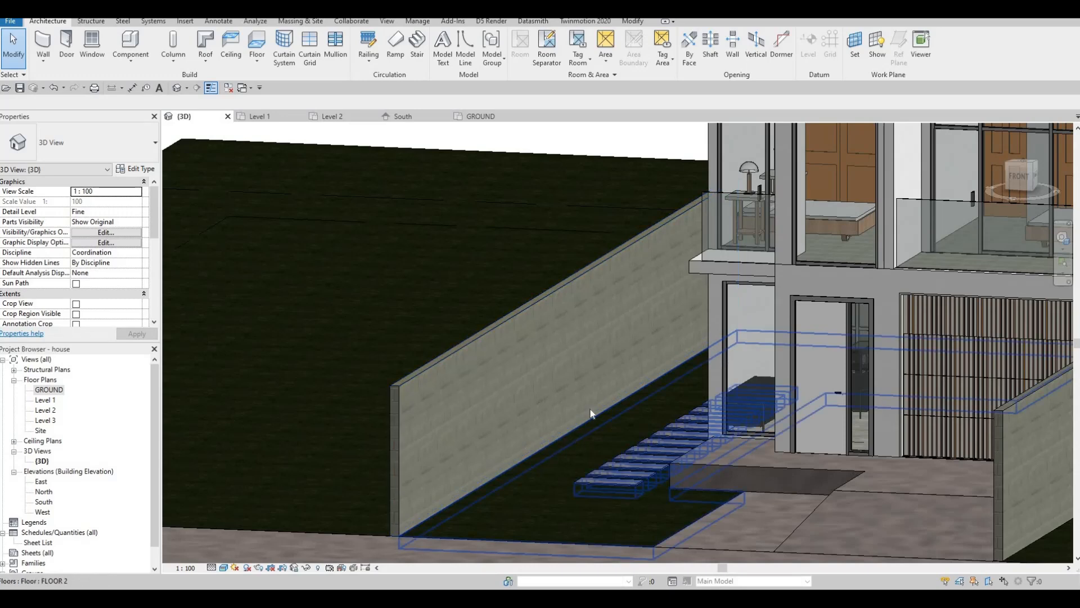
- Inspect the house's front entrance, driveway, stepping-stone path and whole site from several angles in 3D
shift+middle_drag(504, 454, 584, 335)
shift+middle_drag(483, 299, 572, 436)
scroll(576, 445, down, 2)
middle_drag(792, 461, 641, 371)
shift+middle_drag(478, 423, 474, 422)
scroll(534, 423, up, 3)
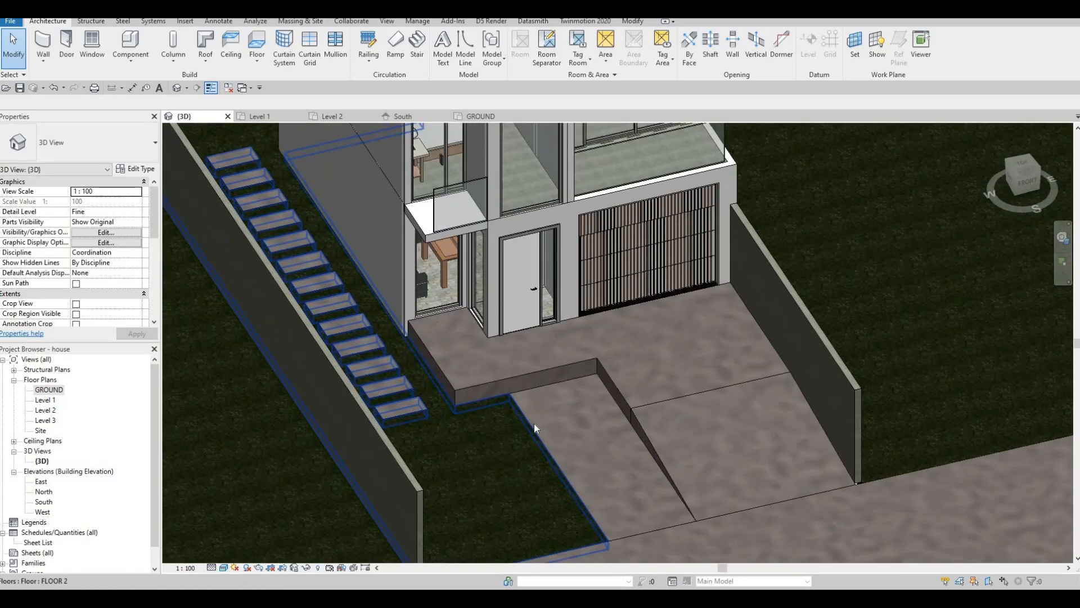
shift+middle_drag(444, 453, 501, 461)
scroll(501, 450, down, 5)
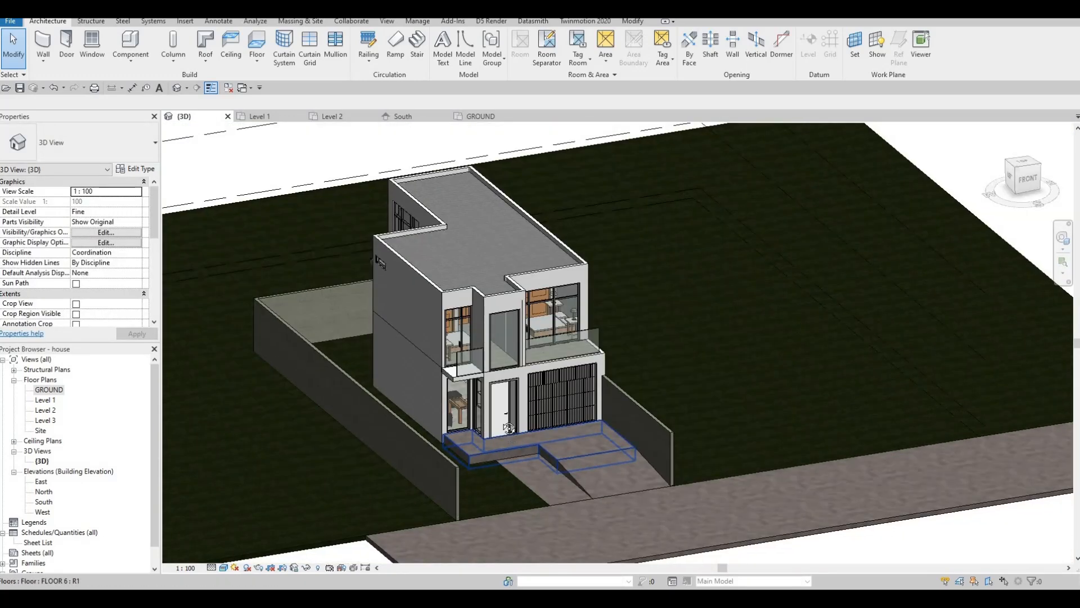
scroll(500, 442, up, 2)
scroll(498, 431, down, 3)
scroll(498, 431, up, 3)
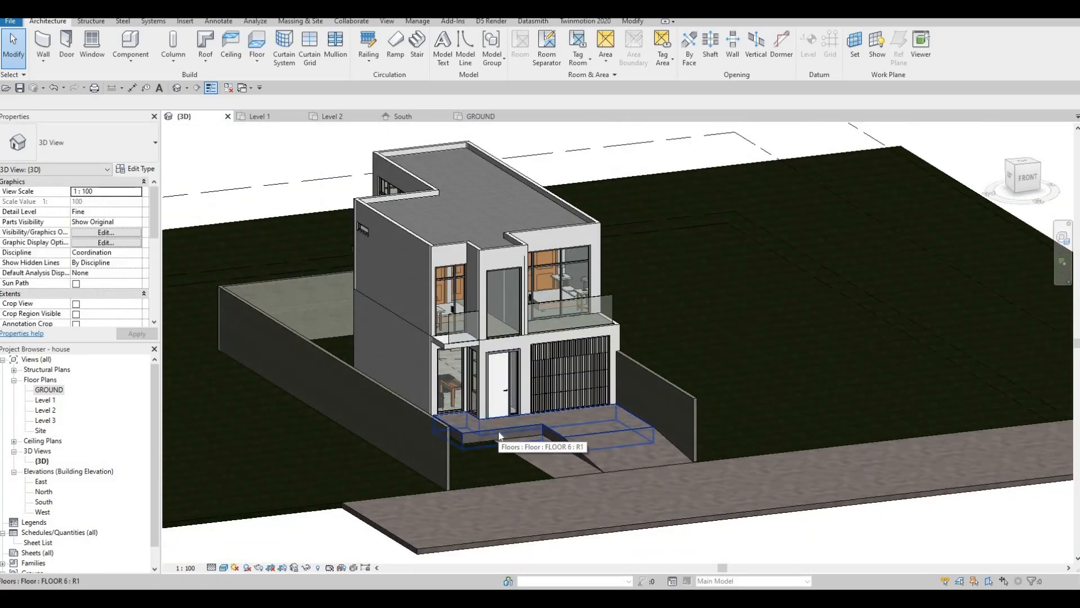